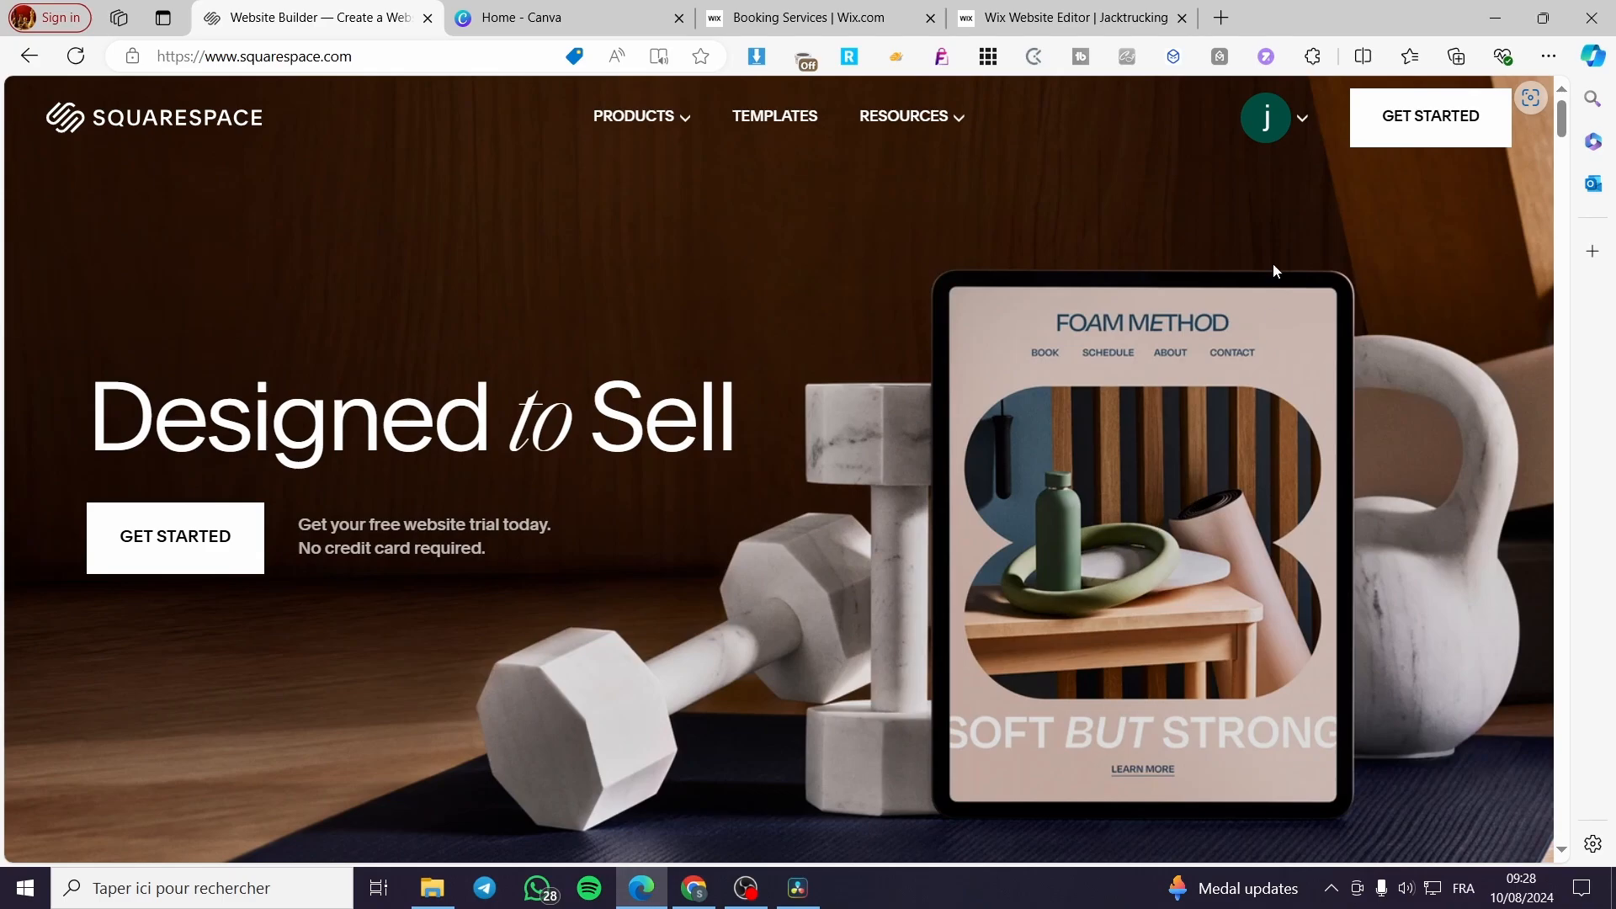
- Open the Squarespace account dashboard and start creating a new website
left_click(1304, 120)
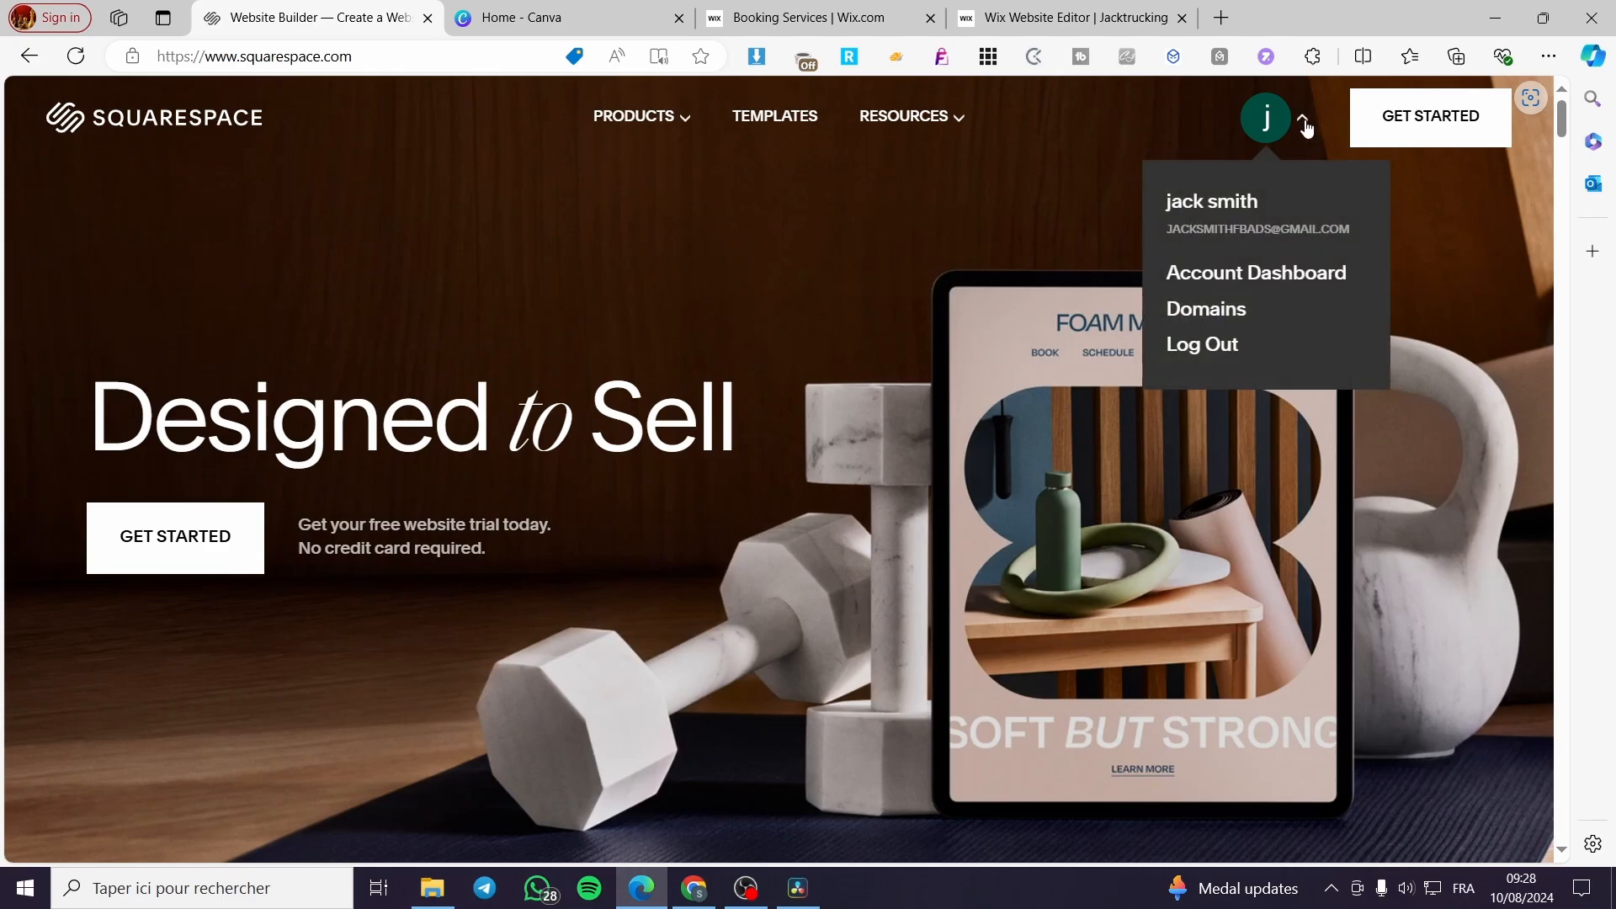
left_click(1231, 278)
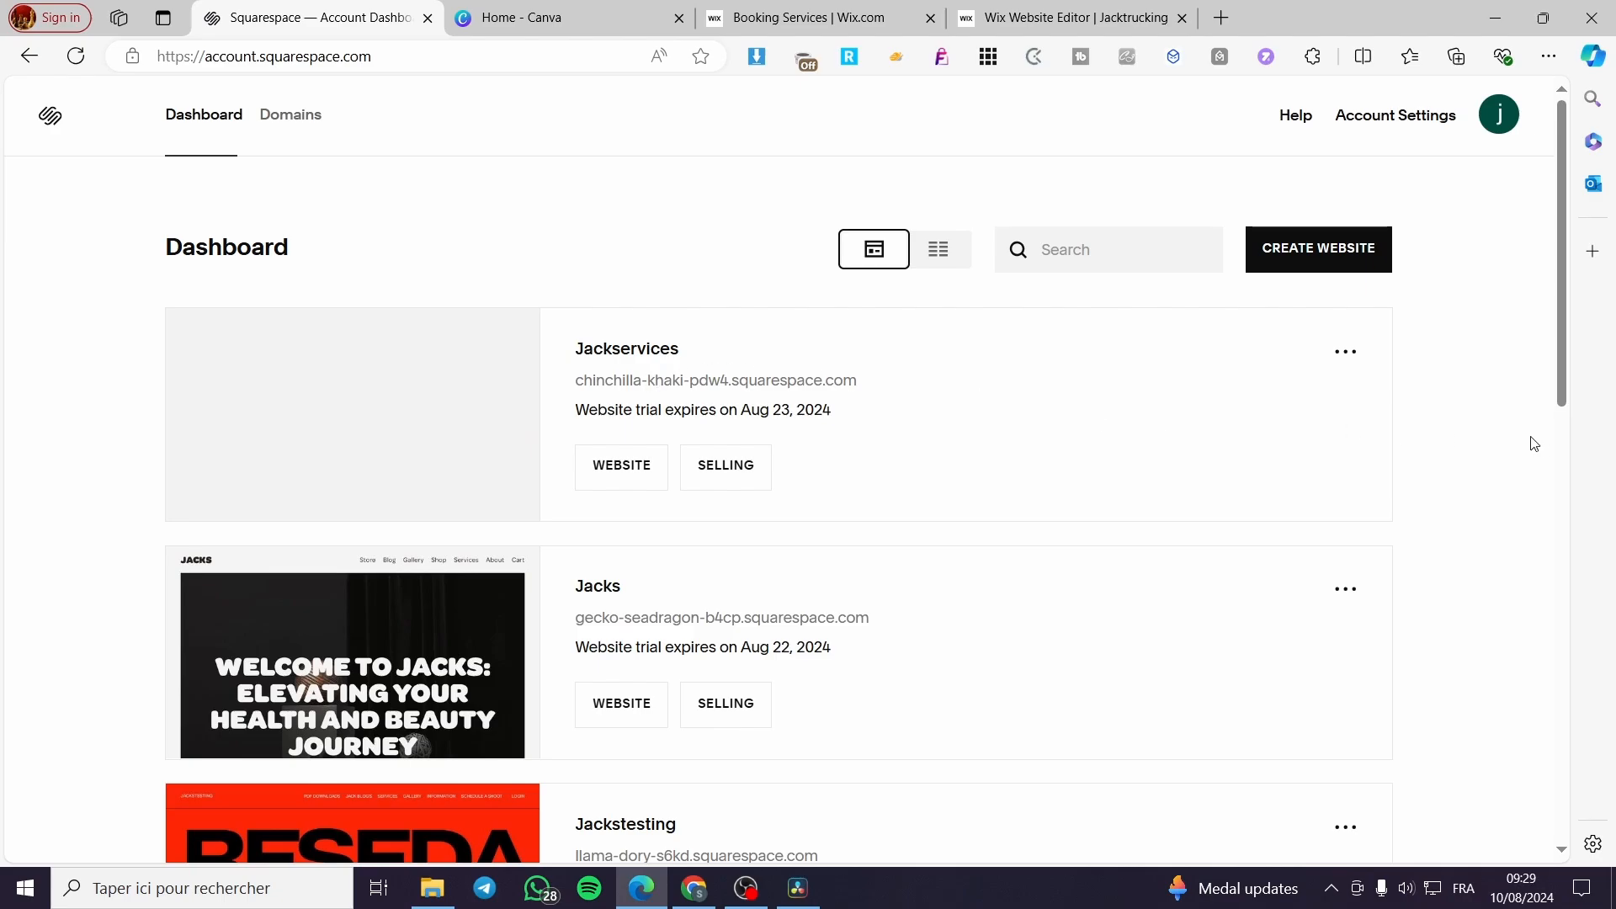
scroll(1532, 442, "down", 10)
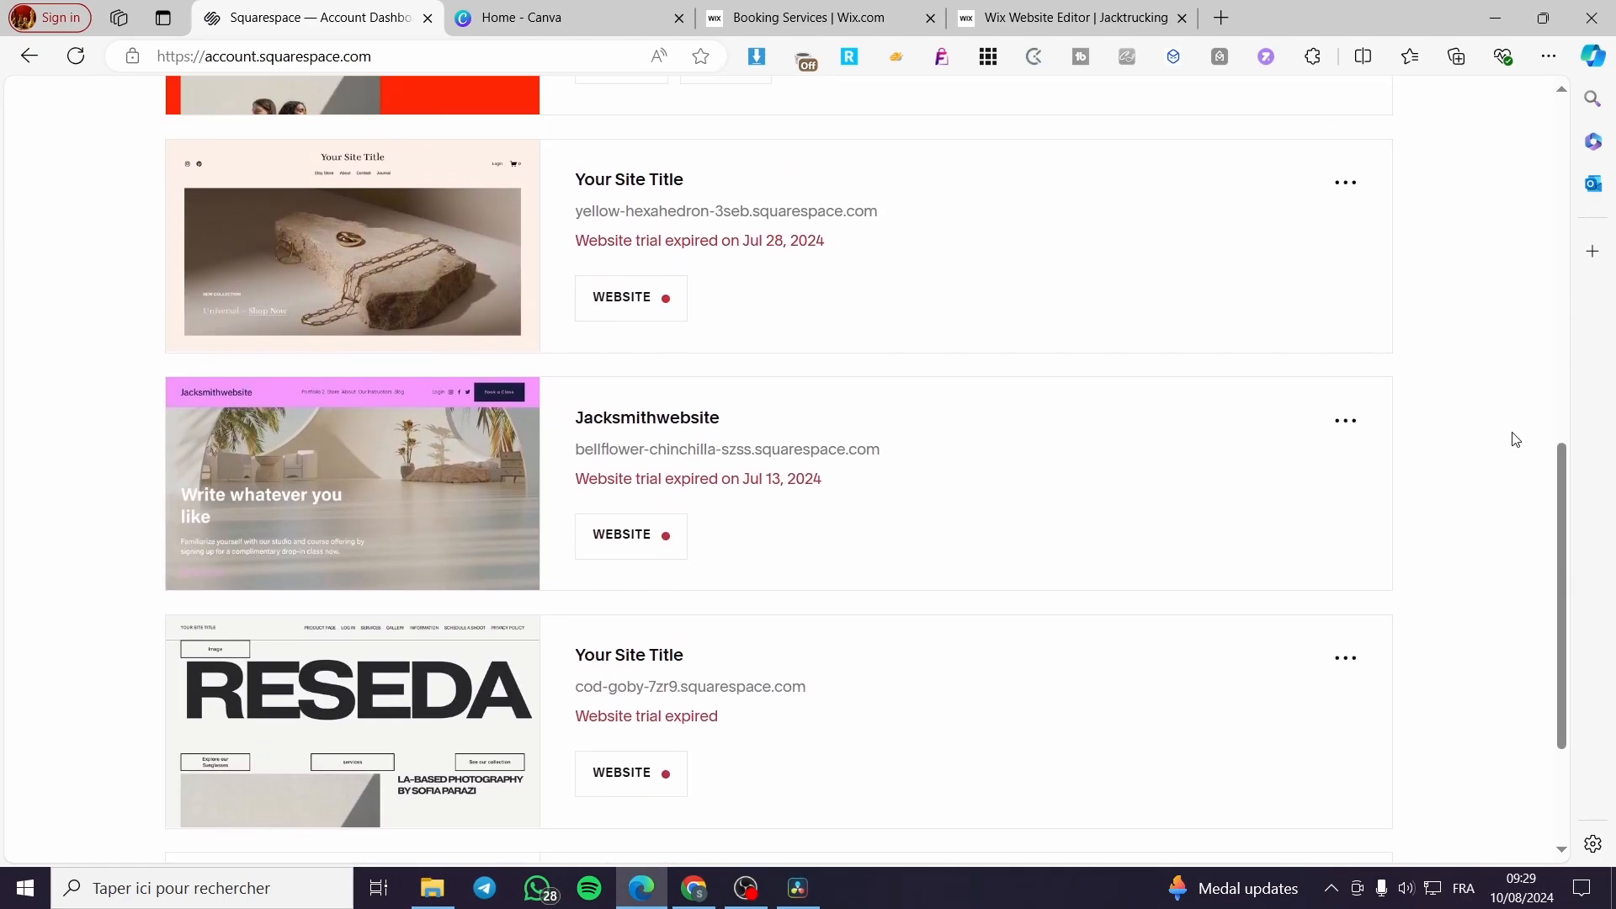
scroll(1515, 439, "up", 10)
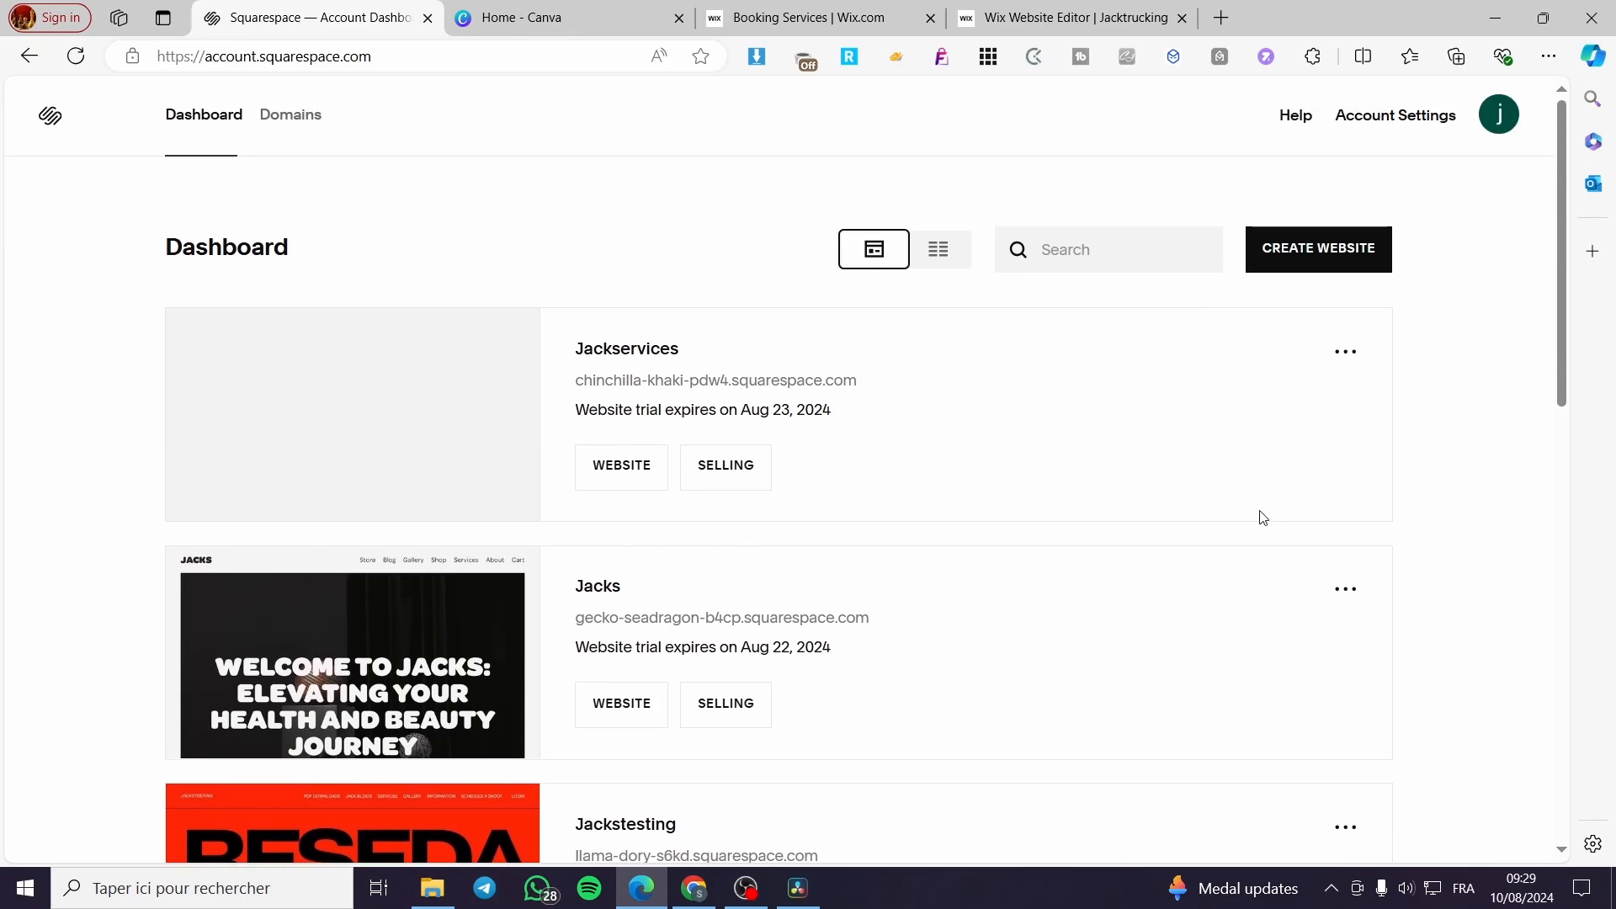
left_click(1320, 252)
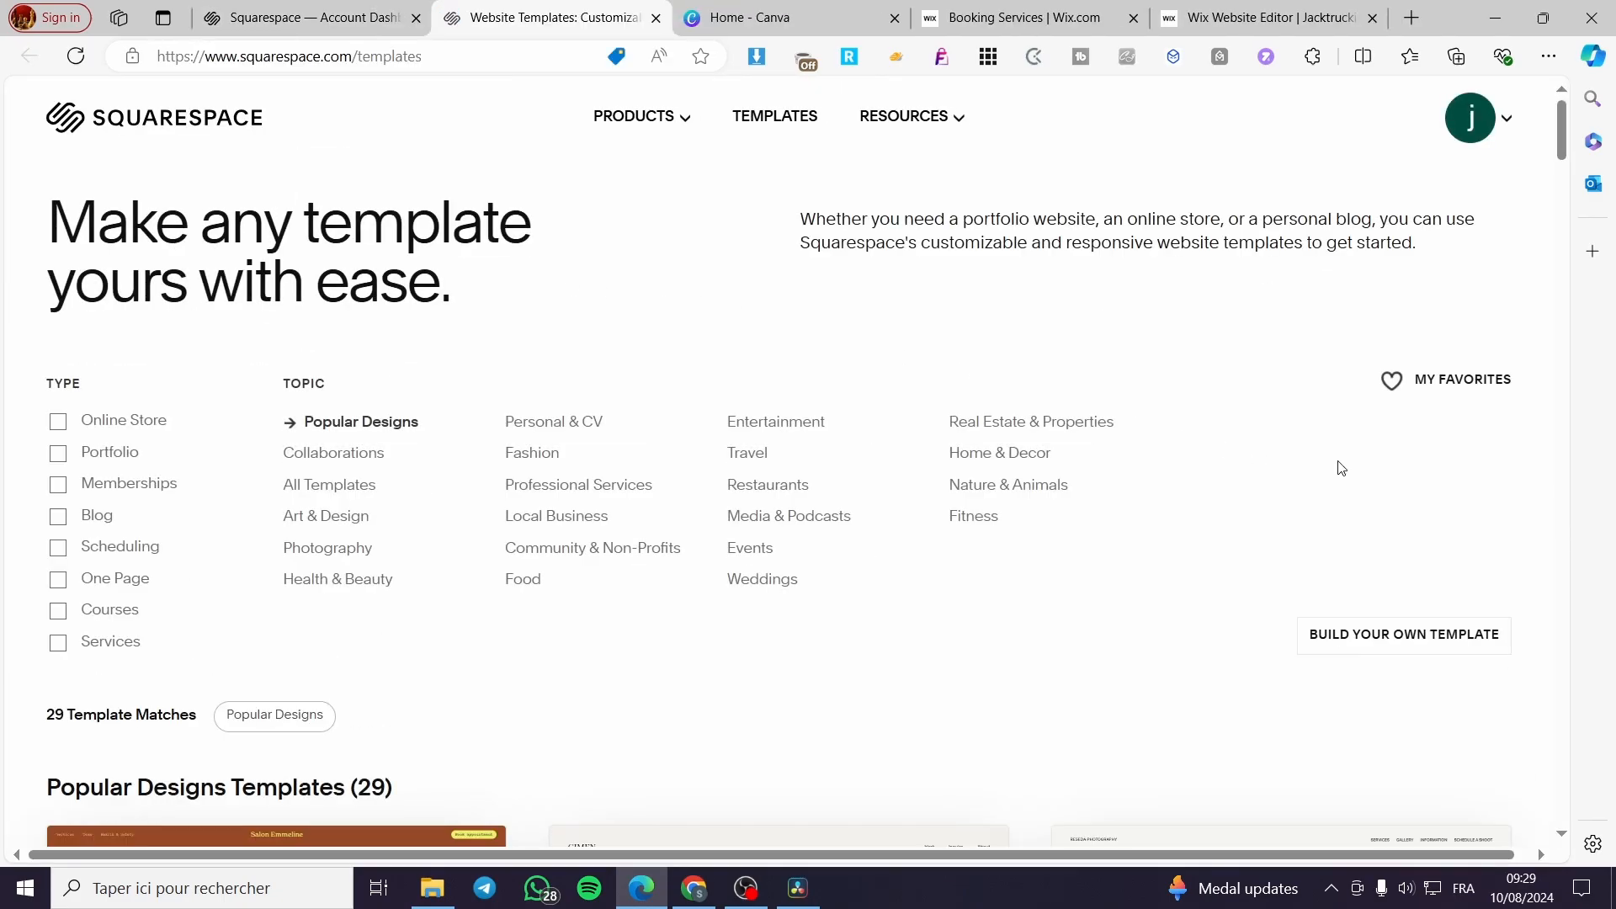
- Filter the website templates by the Portfolio type within Popular Designs
scroll(1341, 468, "down", 8)
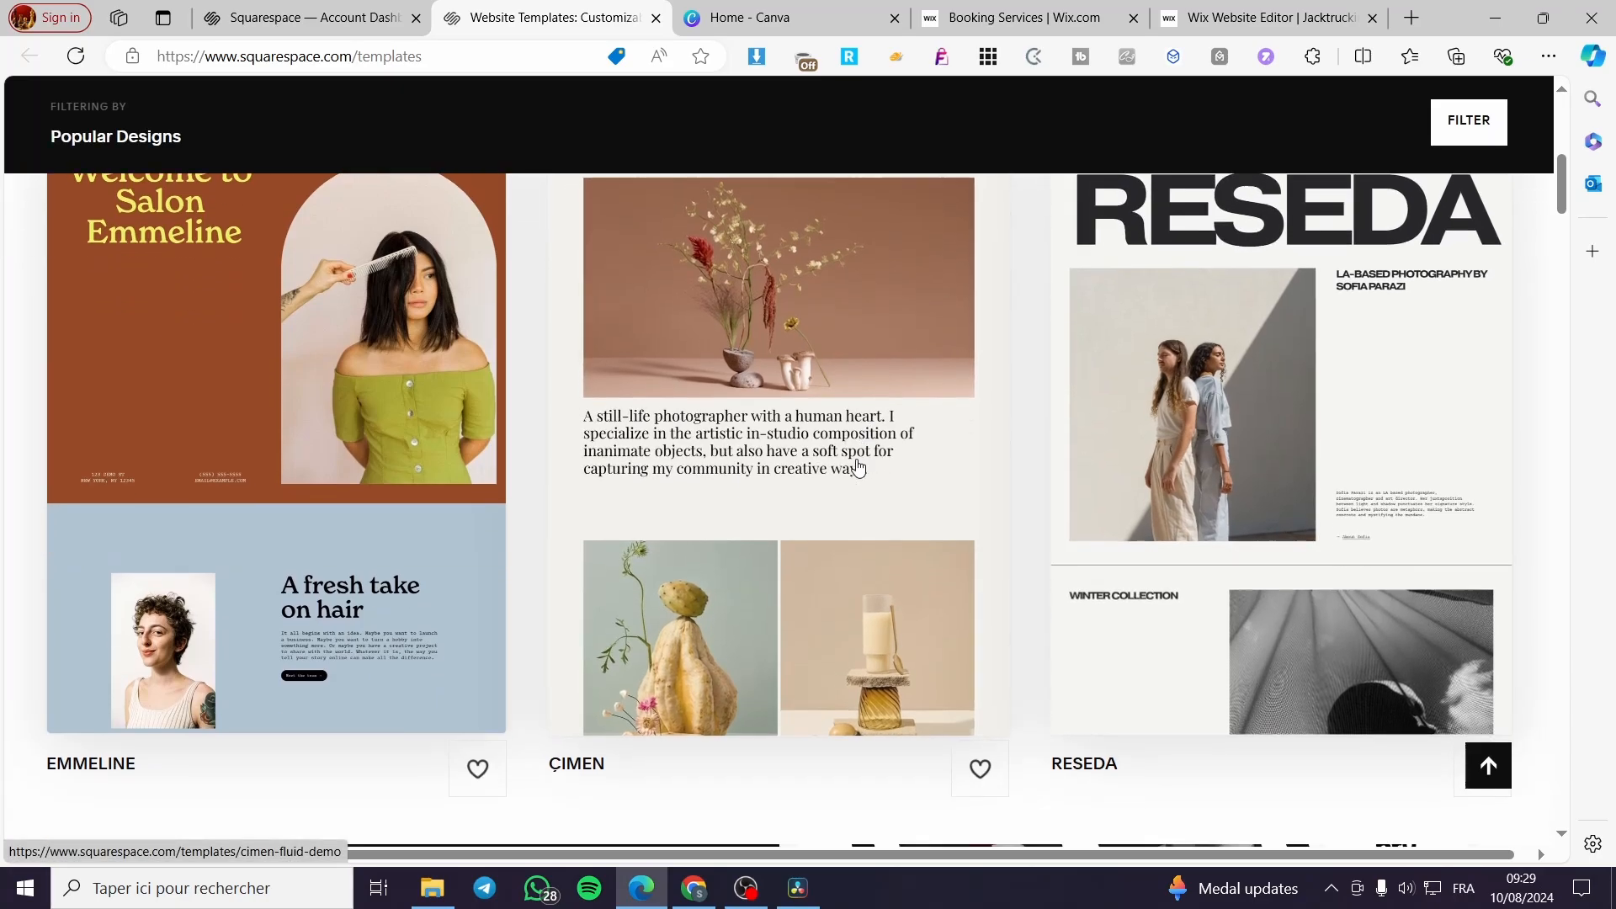
scroll(881, 479, "up", 7)
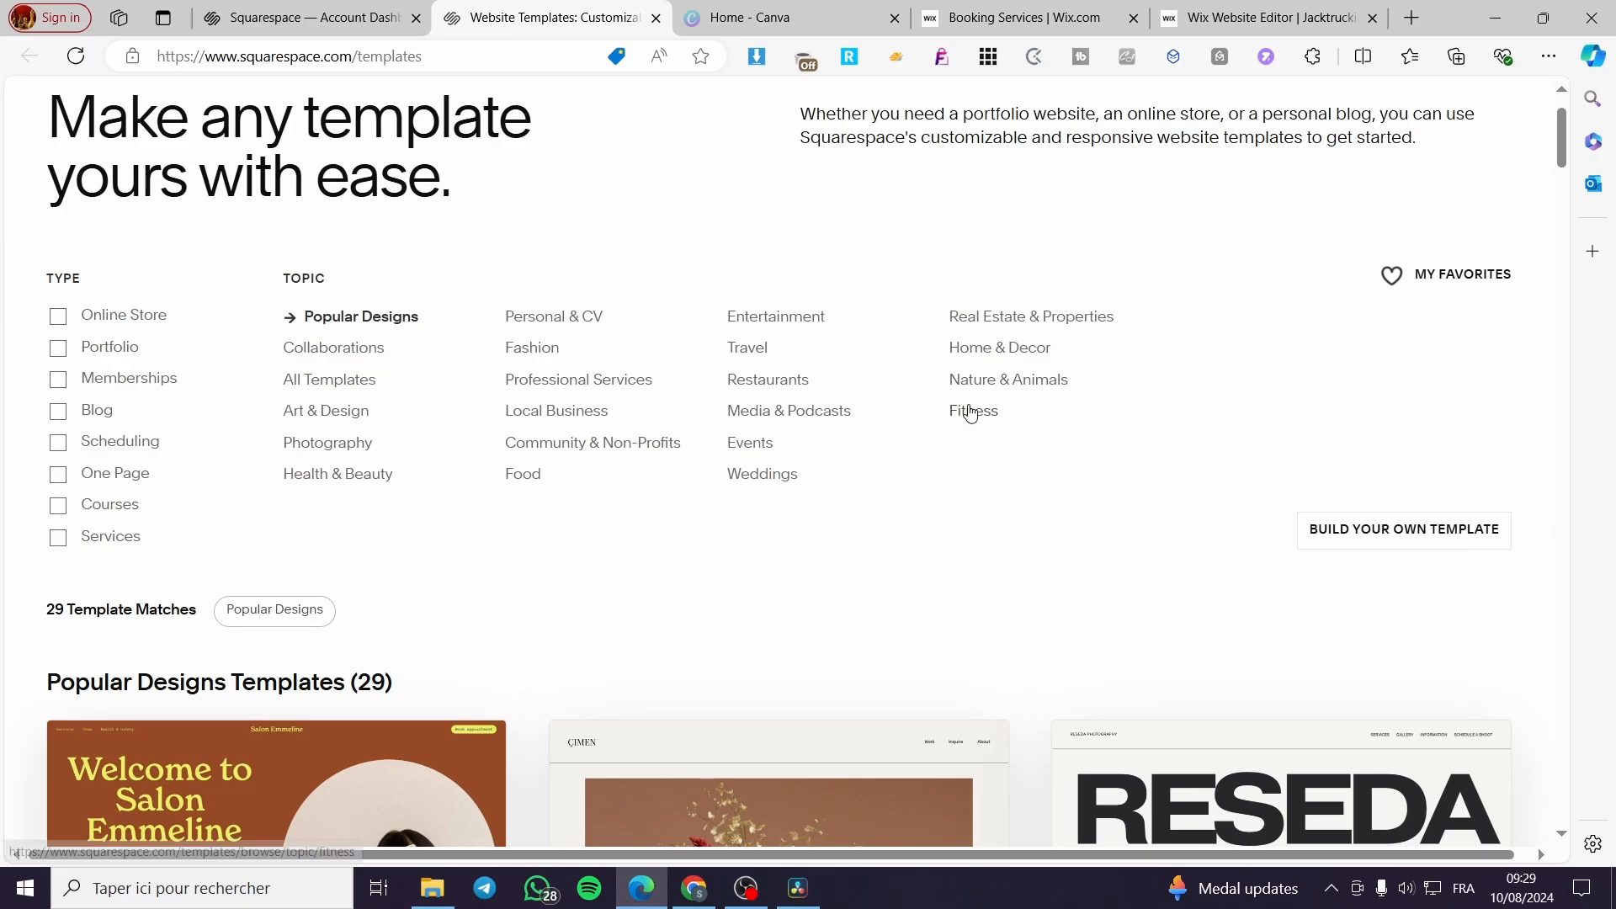
double_click(72, 278)
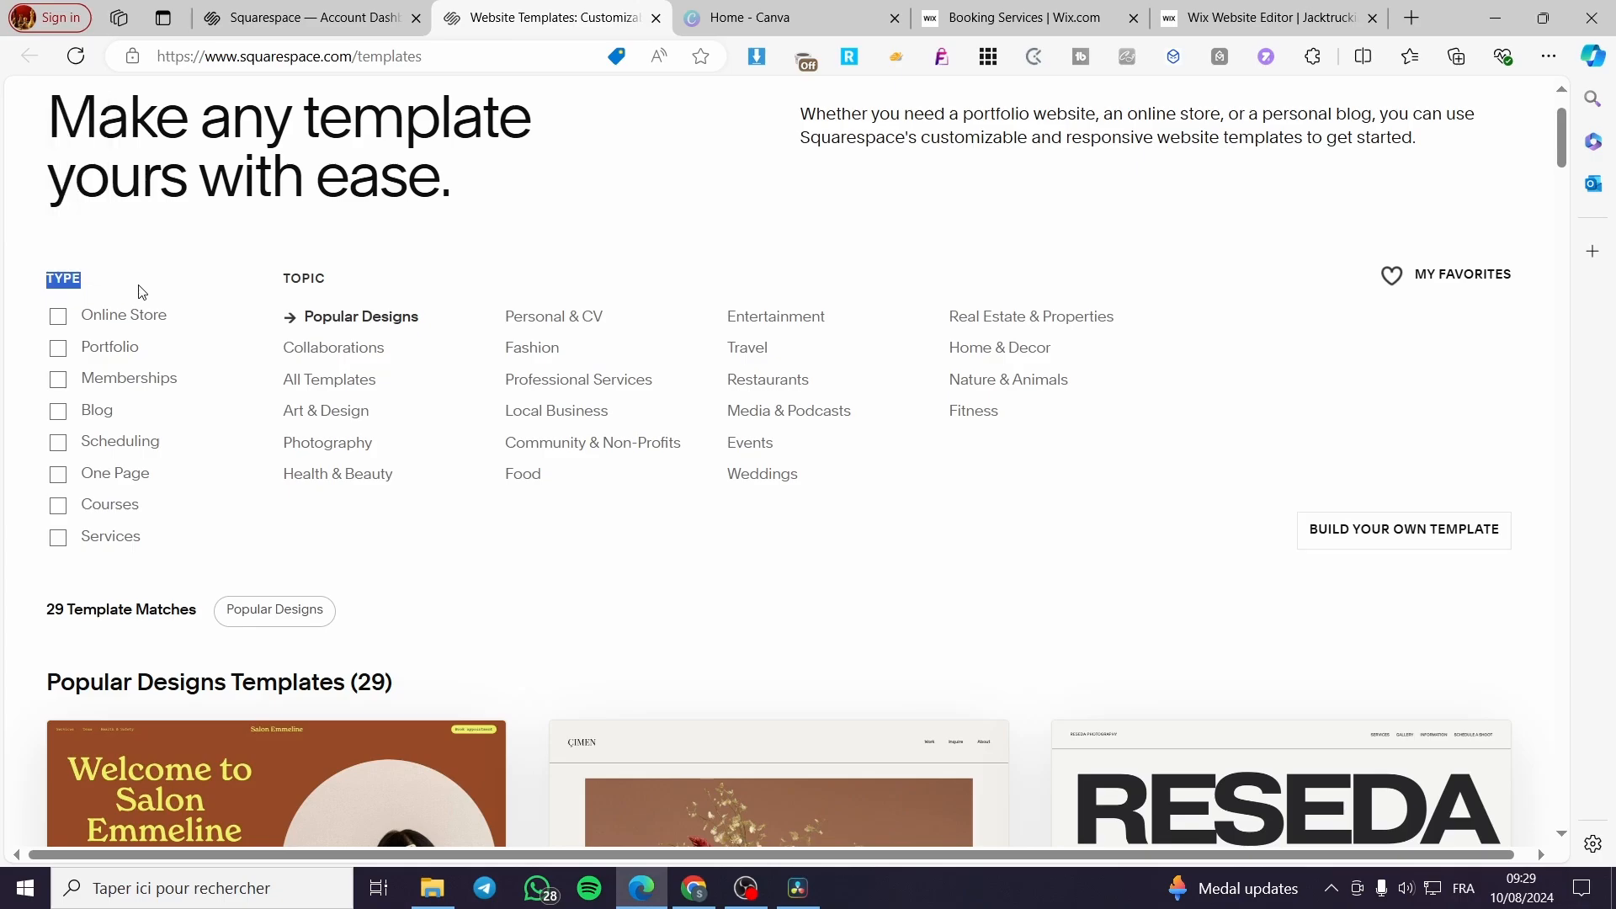
left_click(57, 348)
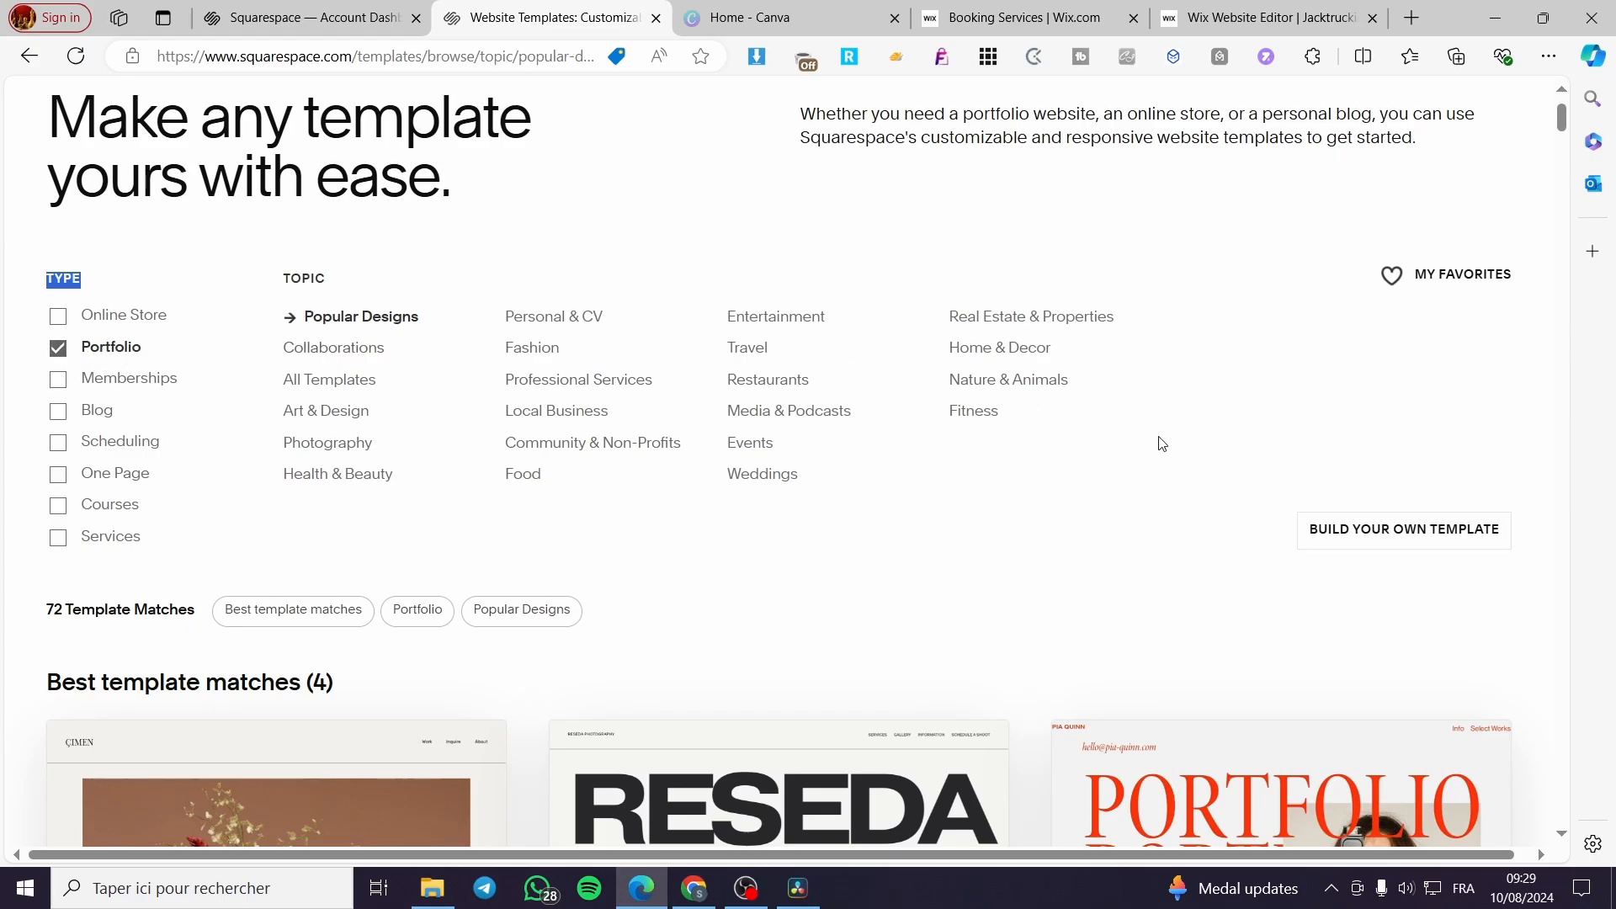
- Browse the portfolio templates and compare their layouts to find a suitable design
scroll(1166, 438, "down", 6)
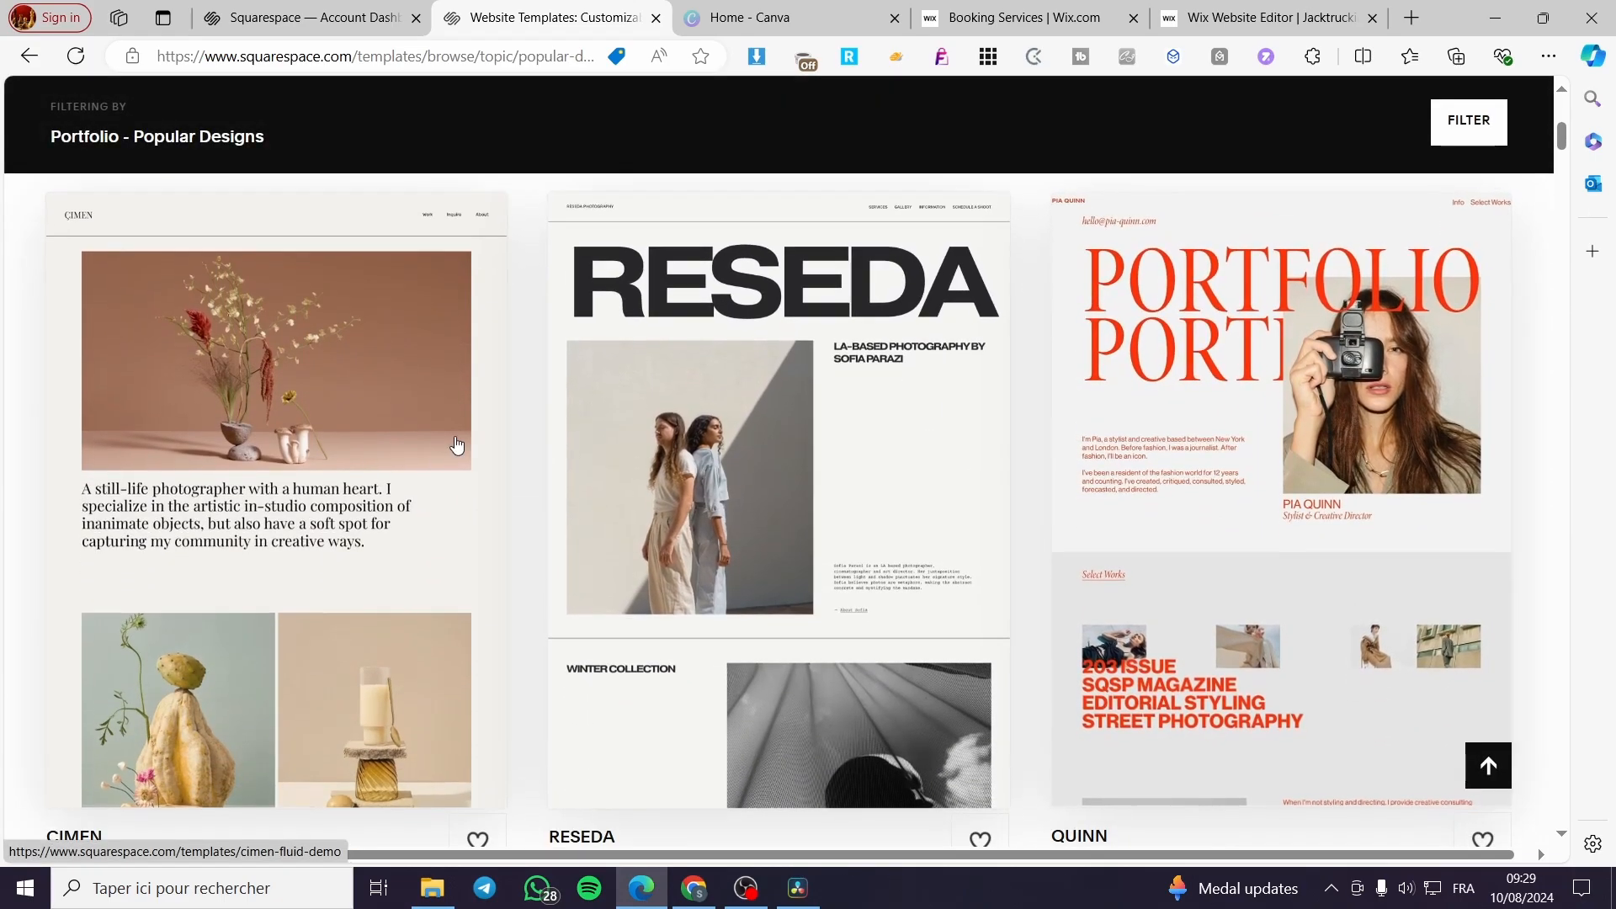
scroll(1389, 505, "down", 7)
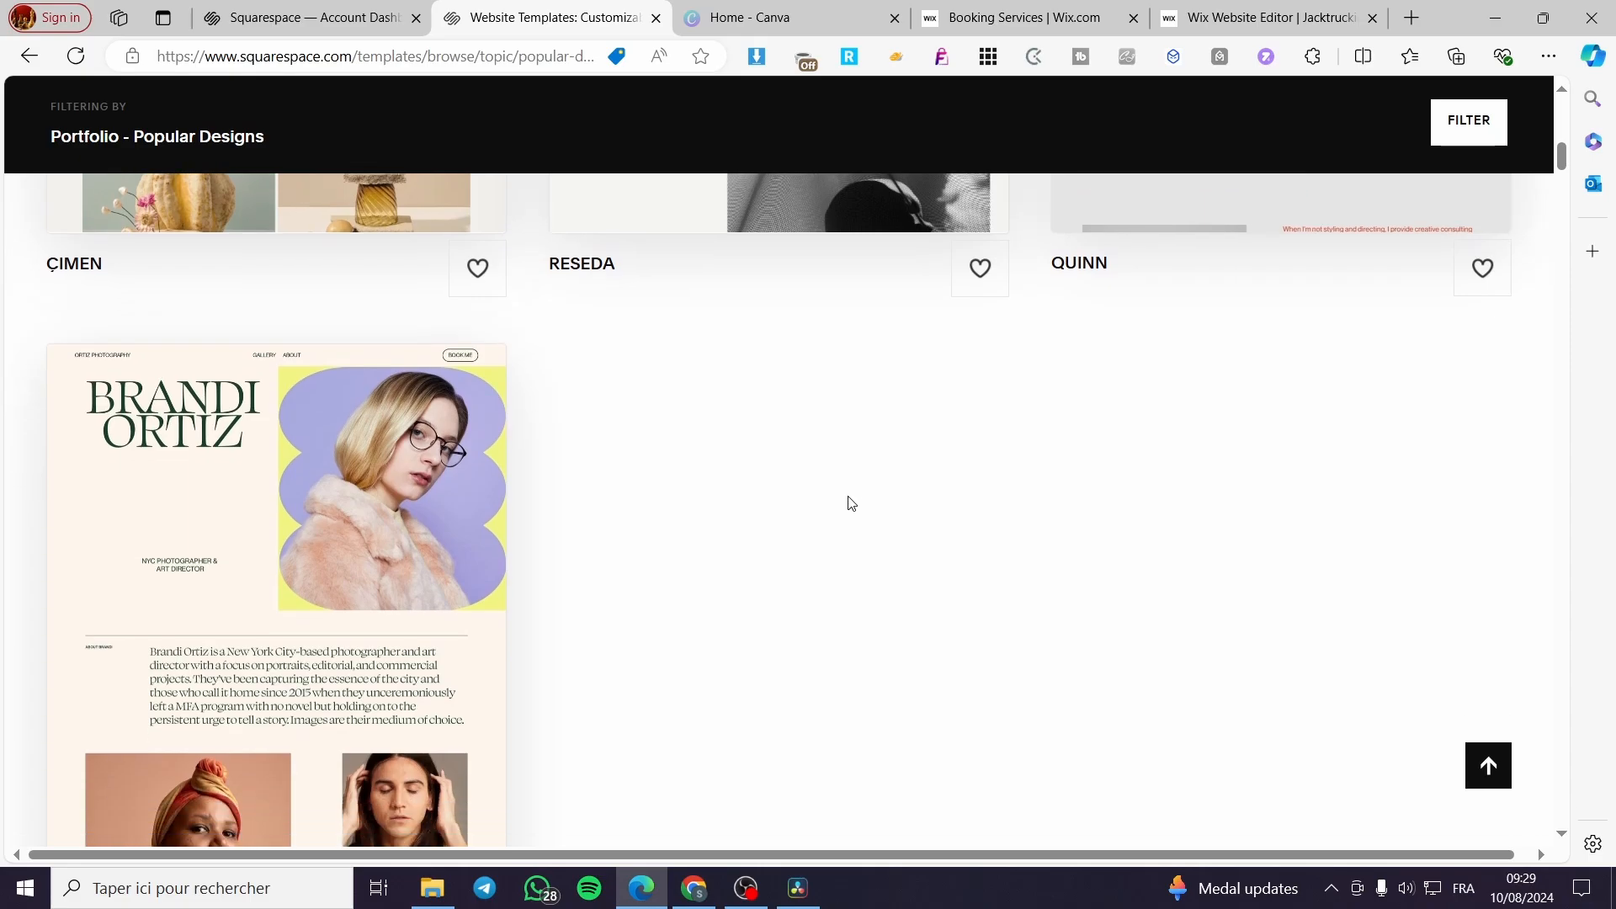
scroll(851, 502, "down", 12)
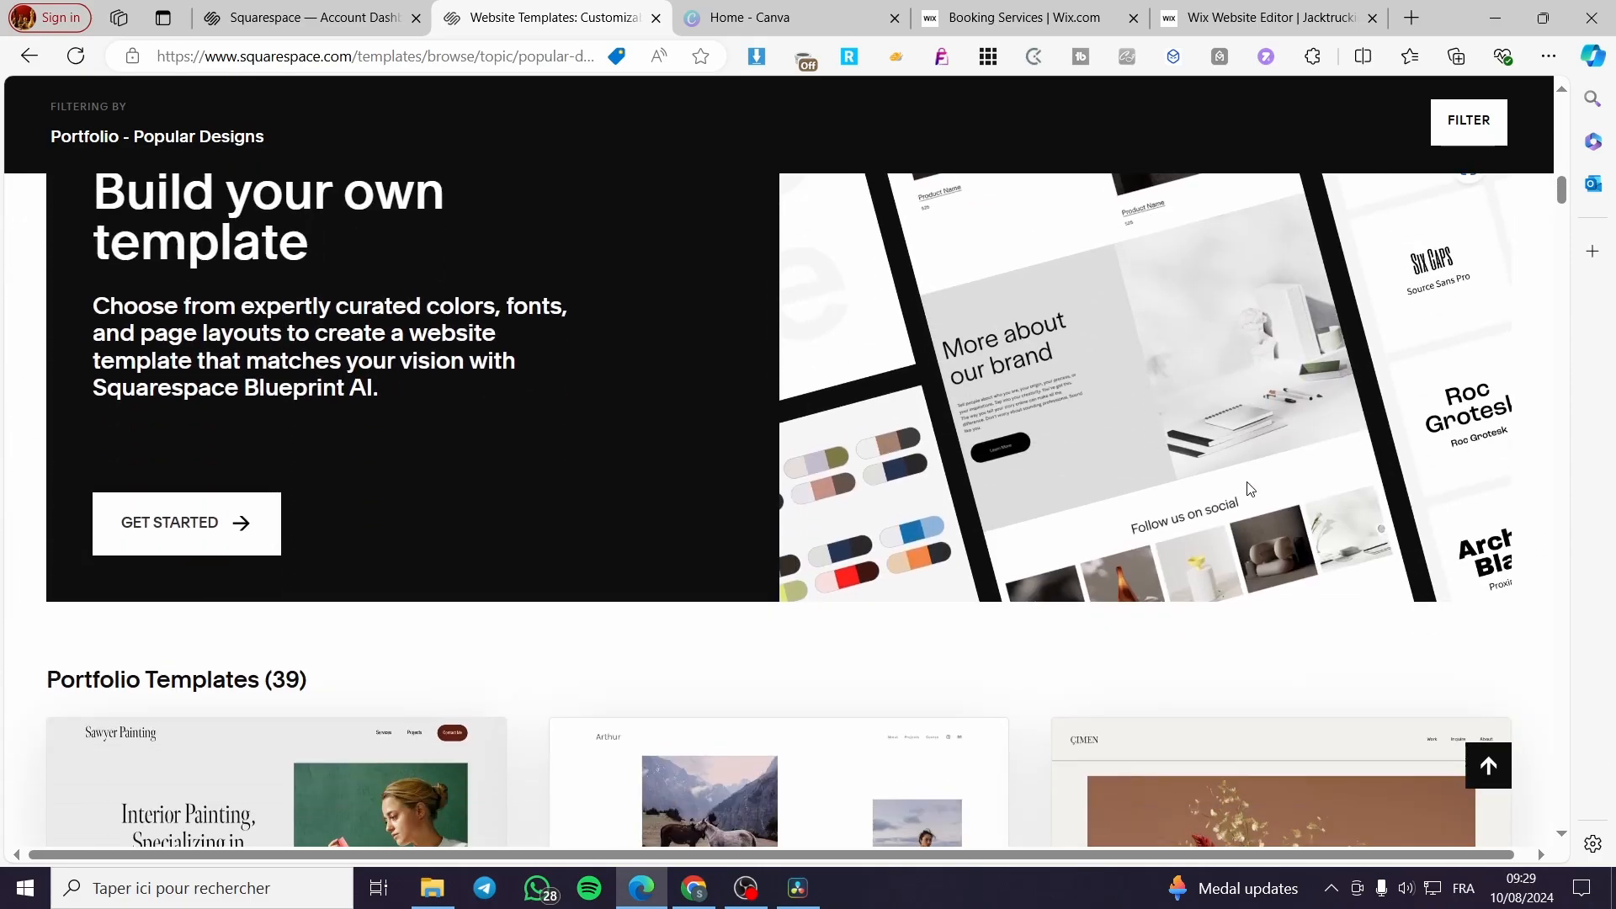
scroll(1250, 488, "down", 3)
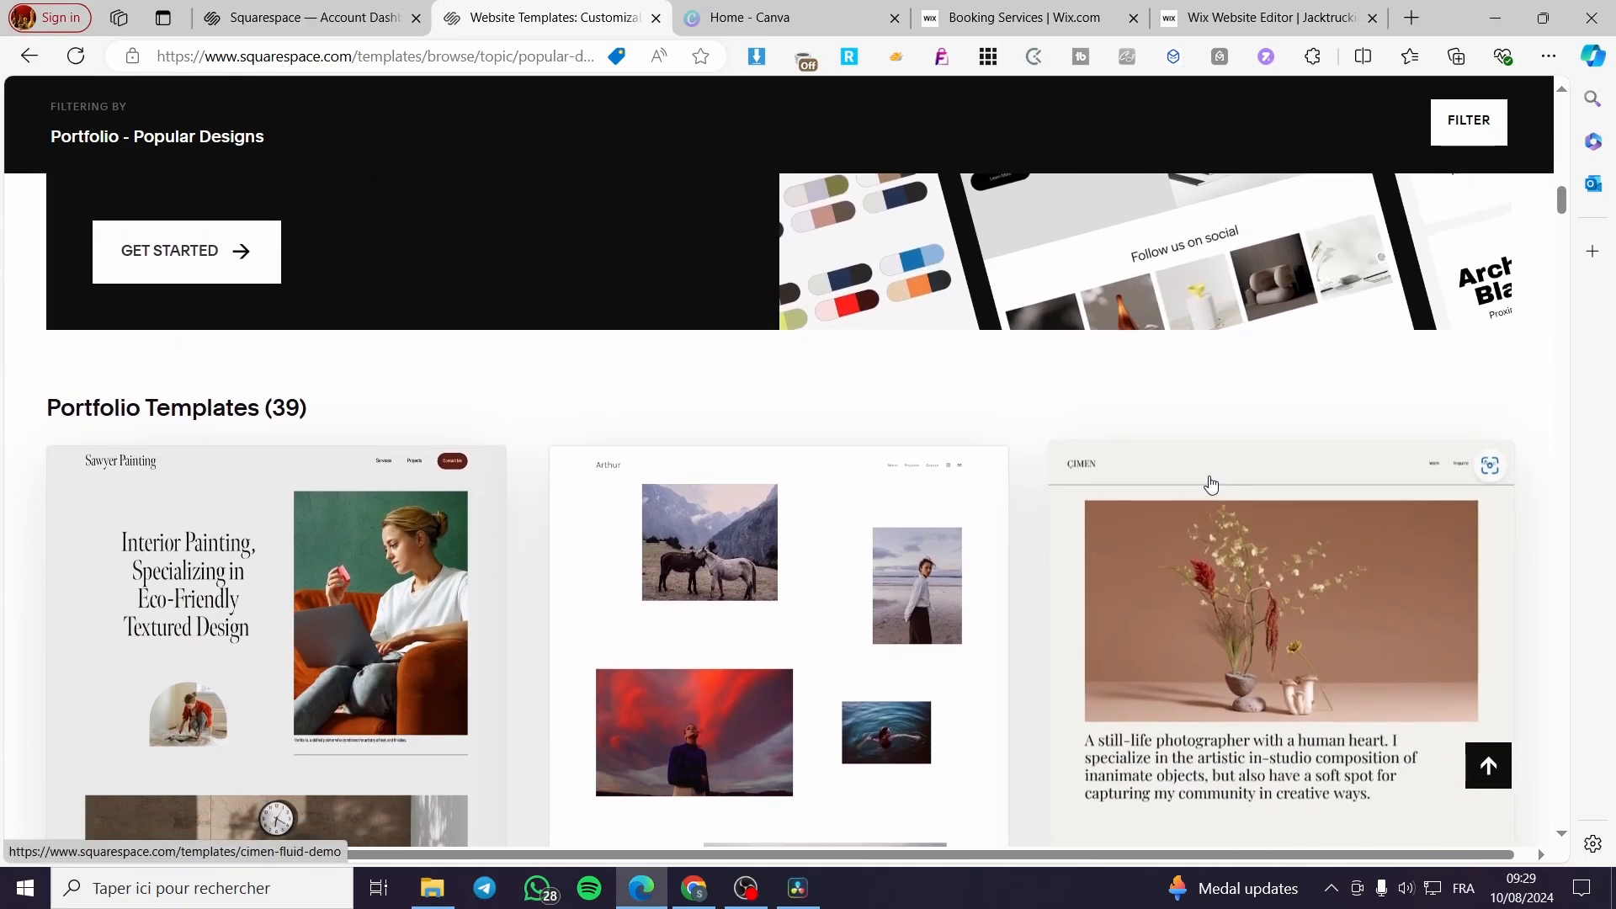
scroll(913, 480, "down", 3)
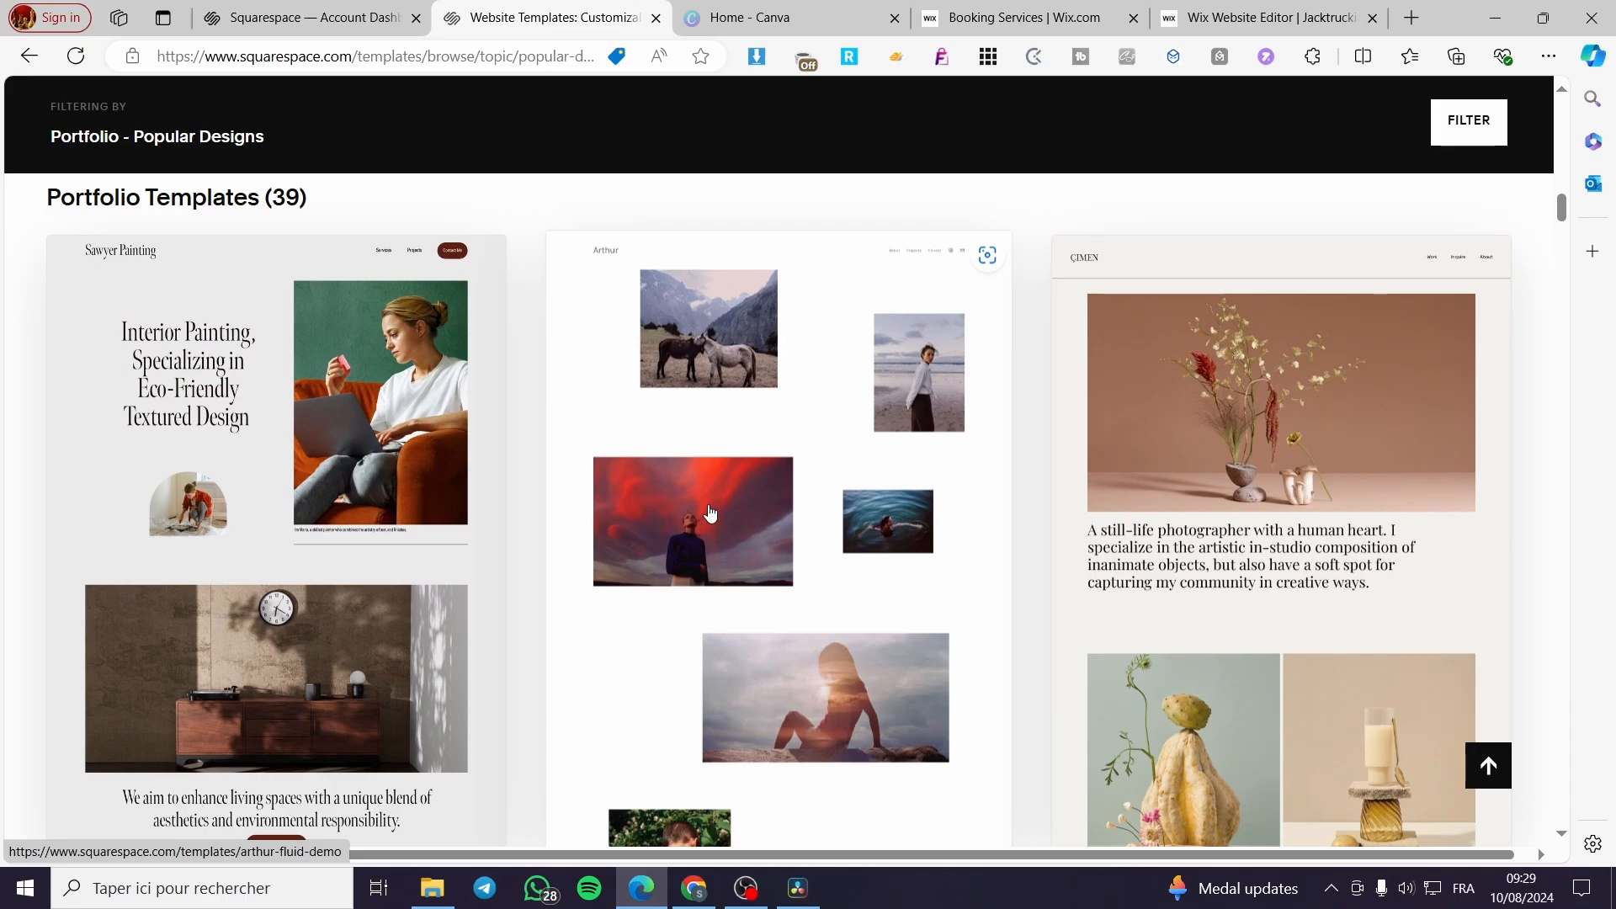
scroll(682, 516, "down", 5)
scroll(795, 500, "down", 1)
scroll(796, 501, "down", 2)
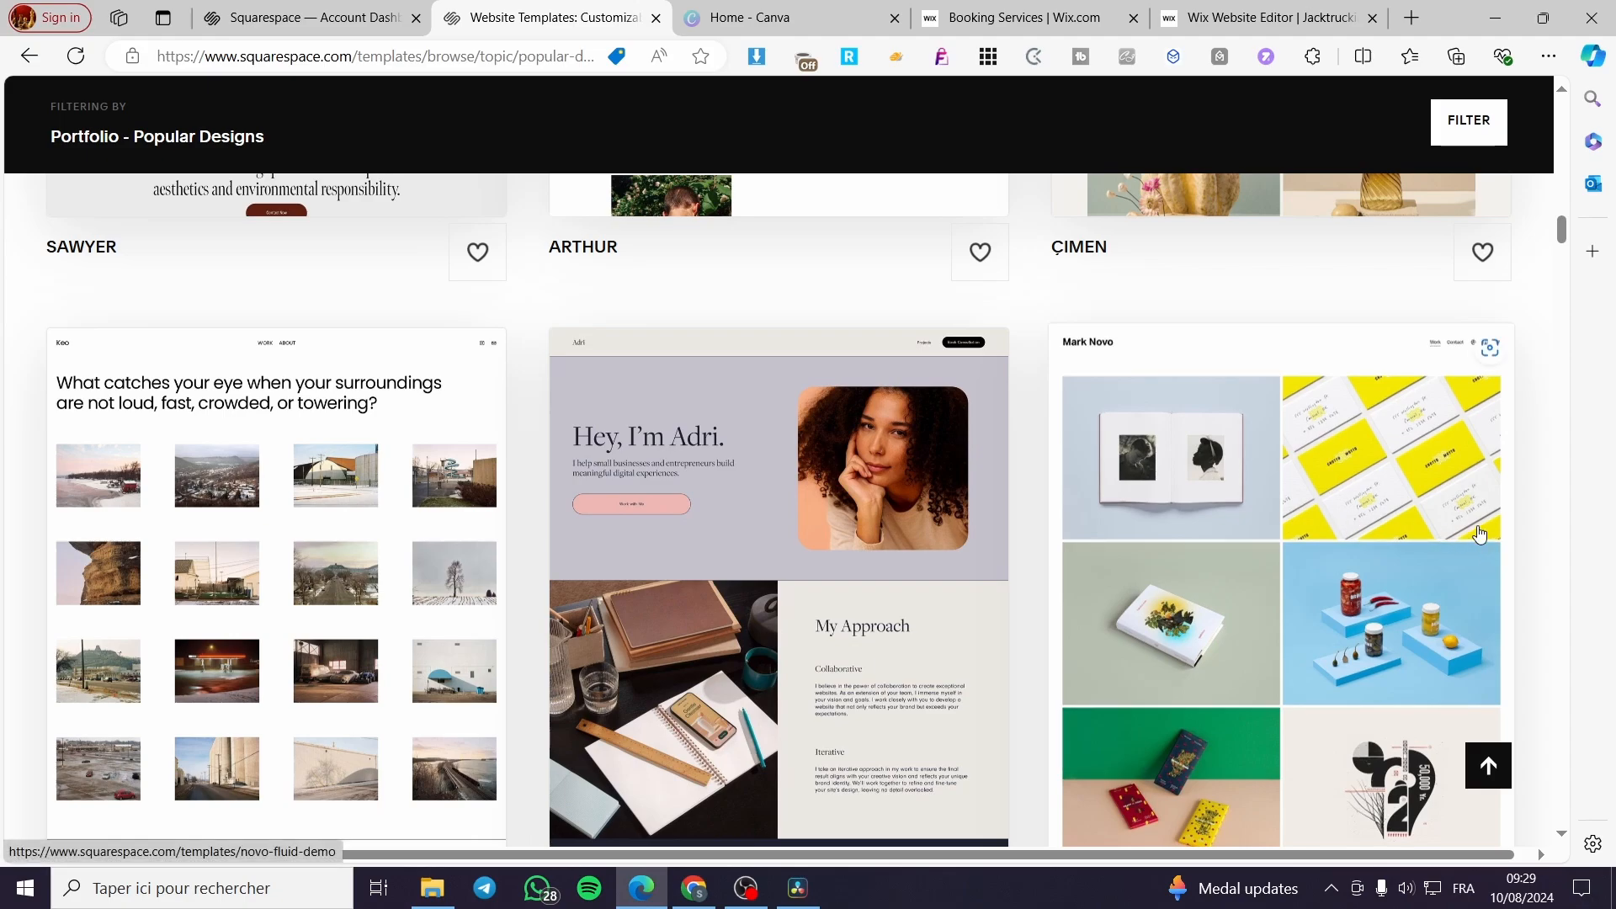
scroll(1482, 546, "down", 3)
scroll(1178, 354, "up", 1)
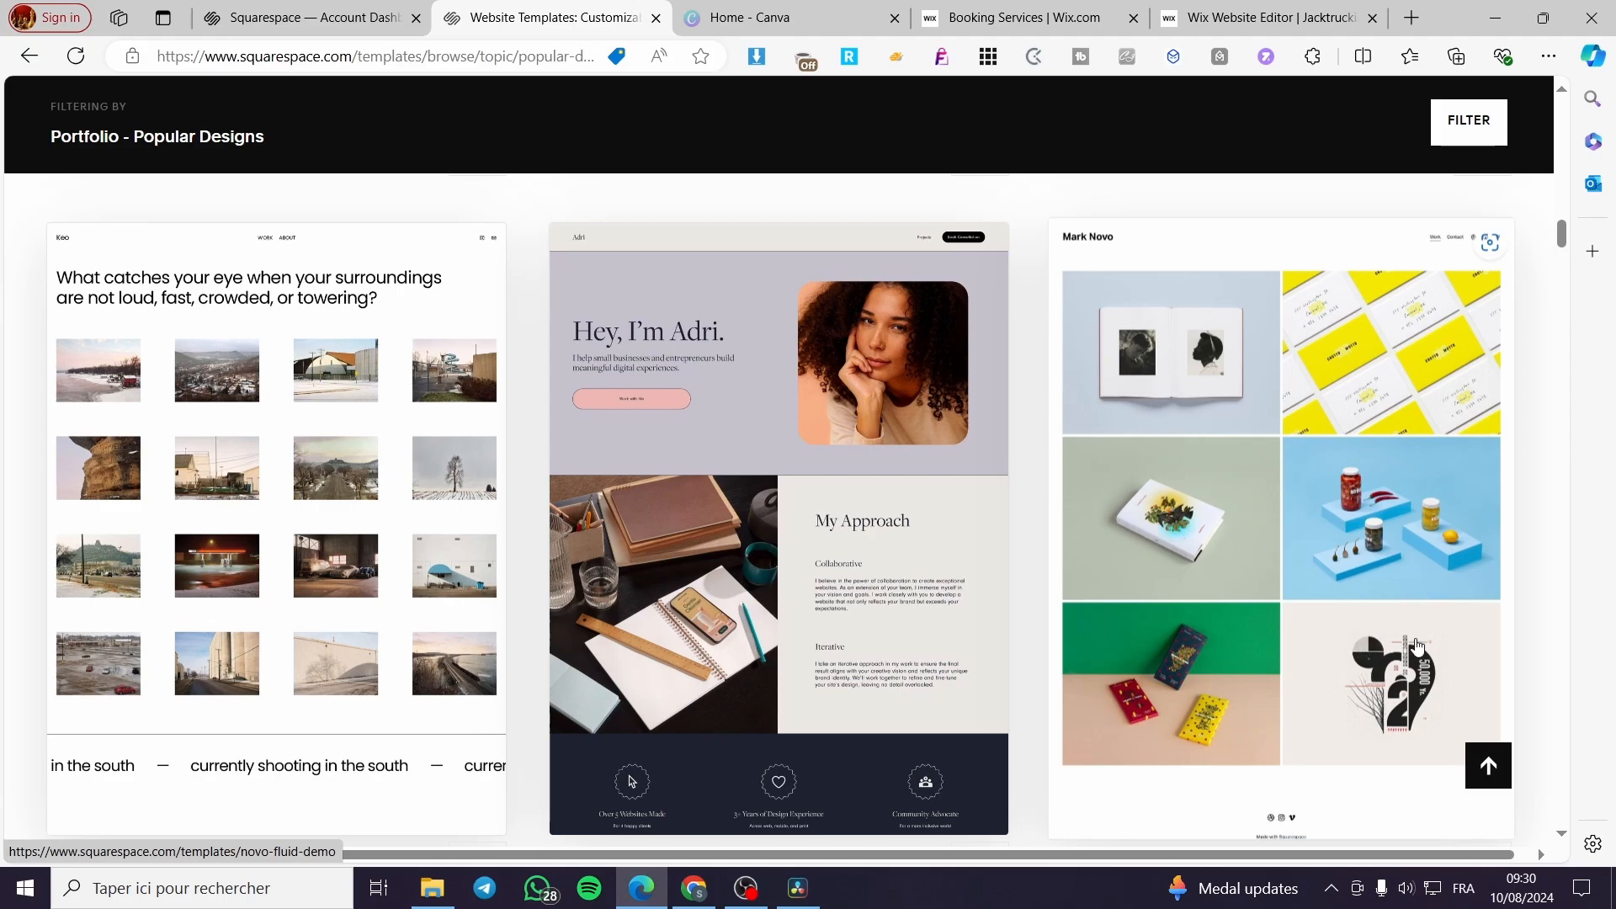
scroll(1418, 647, "down", 2)
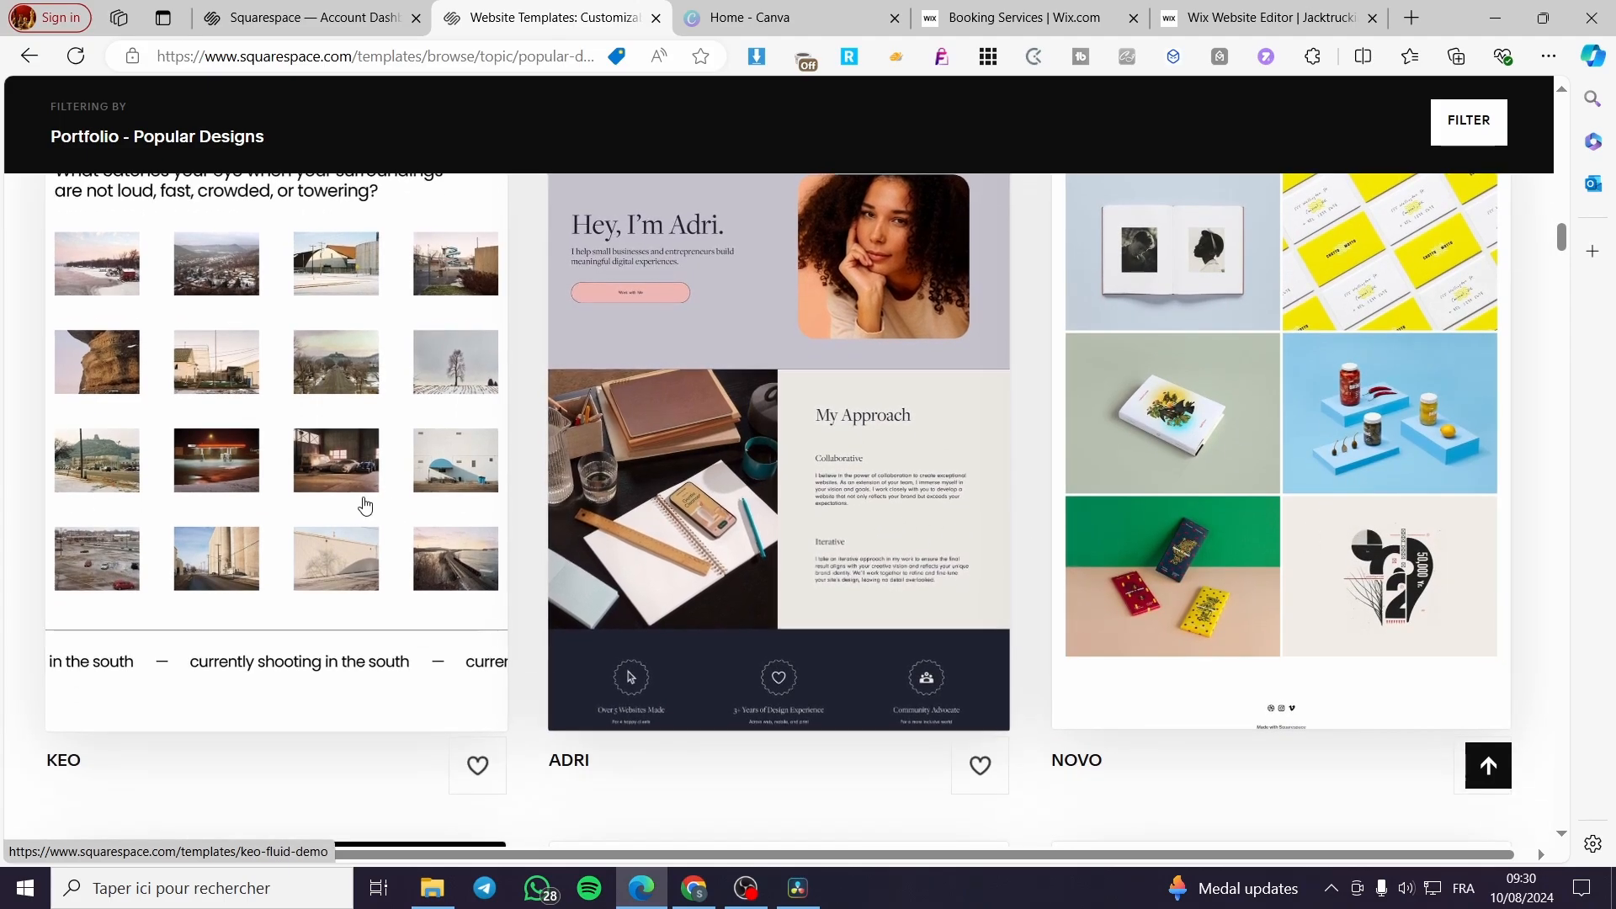
scroll(365, 505, "up", 2)
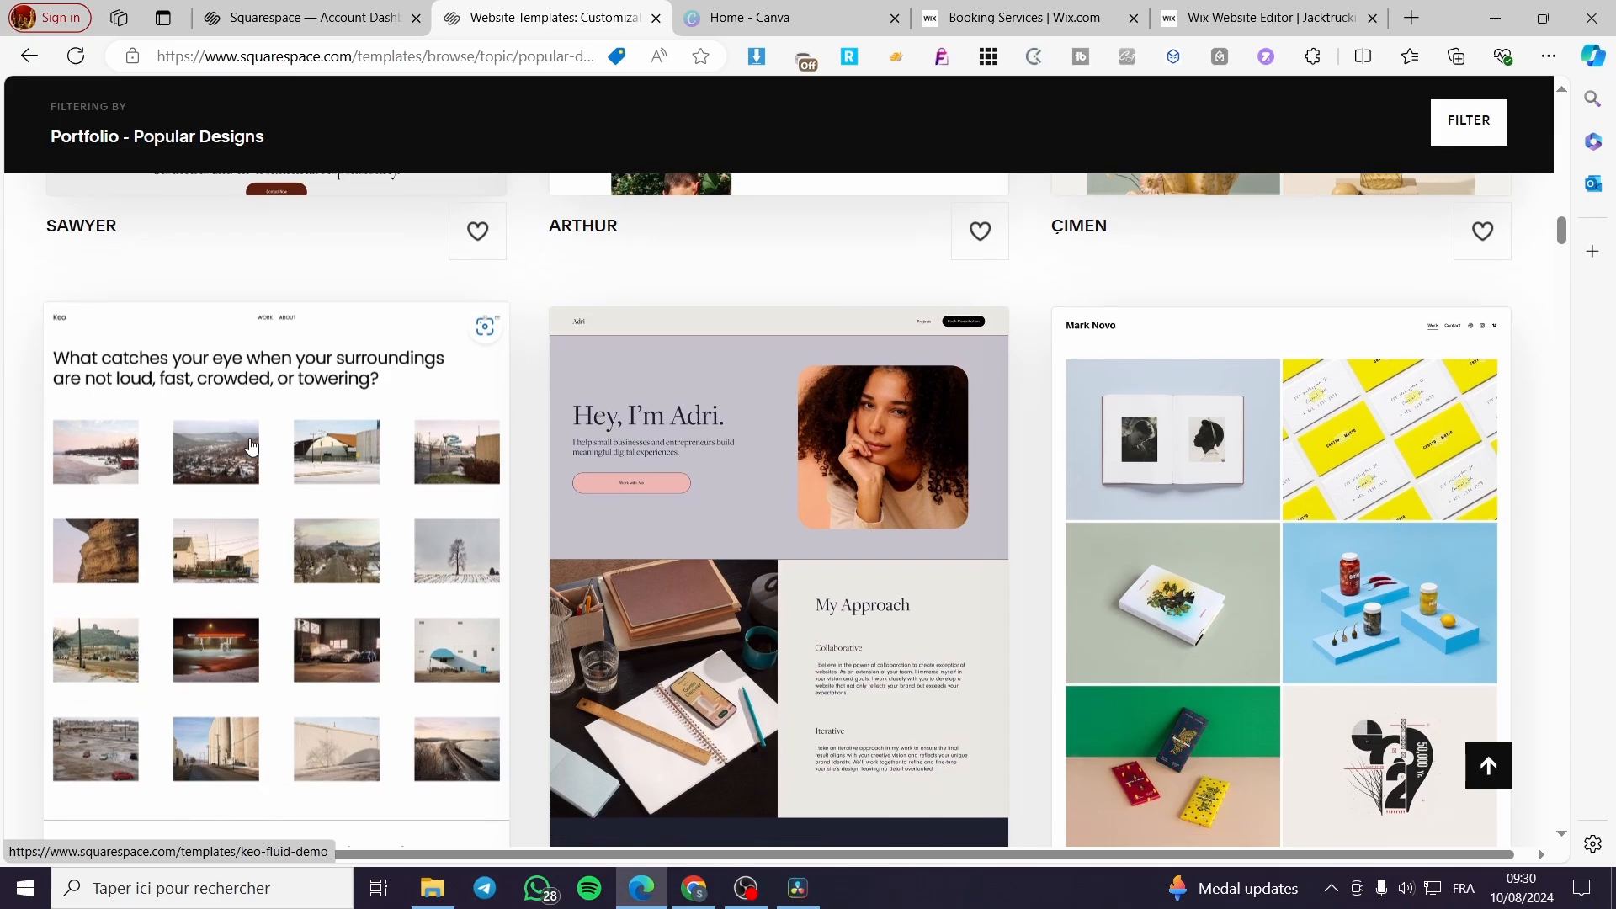
scroll(250, 446, "down", 3)
scroll(1022, 457, "down", 2)
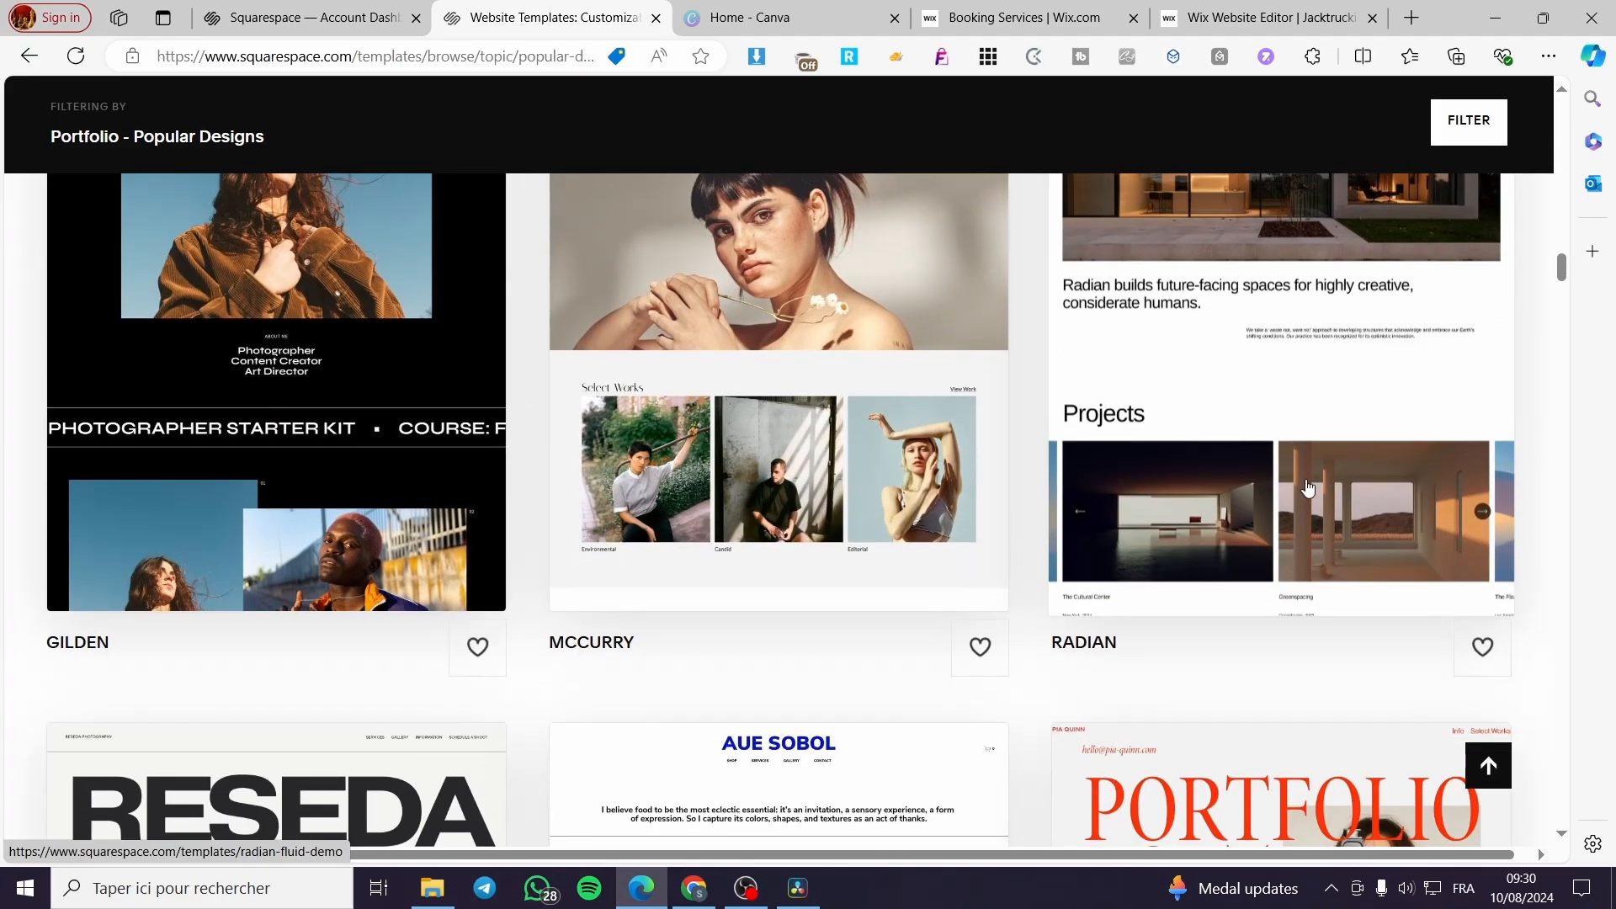
scroll(1307, 489, "down", 3)
scroll(1288, 480, "down", 3)
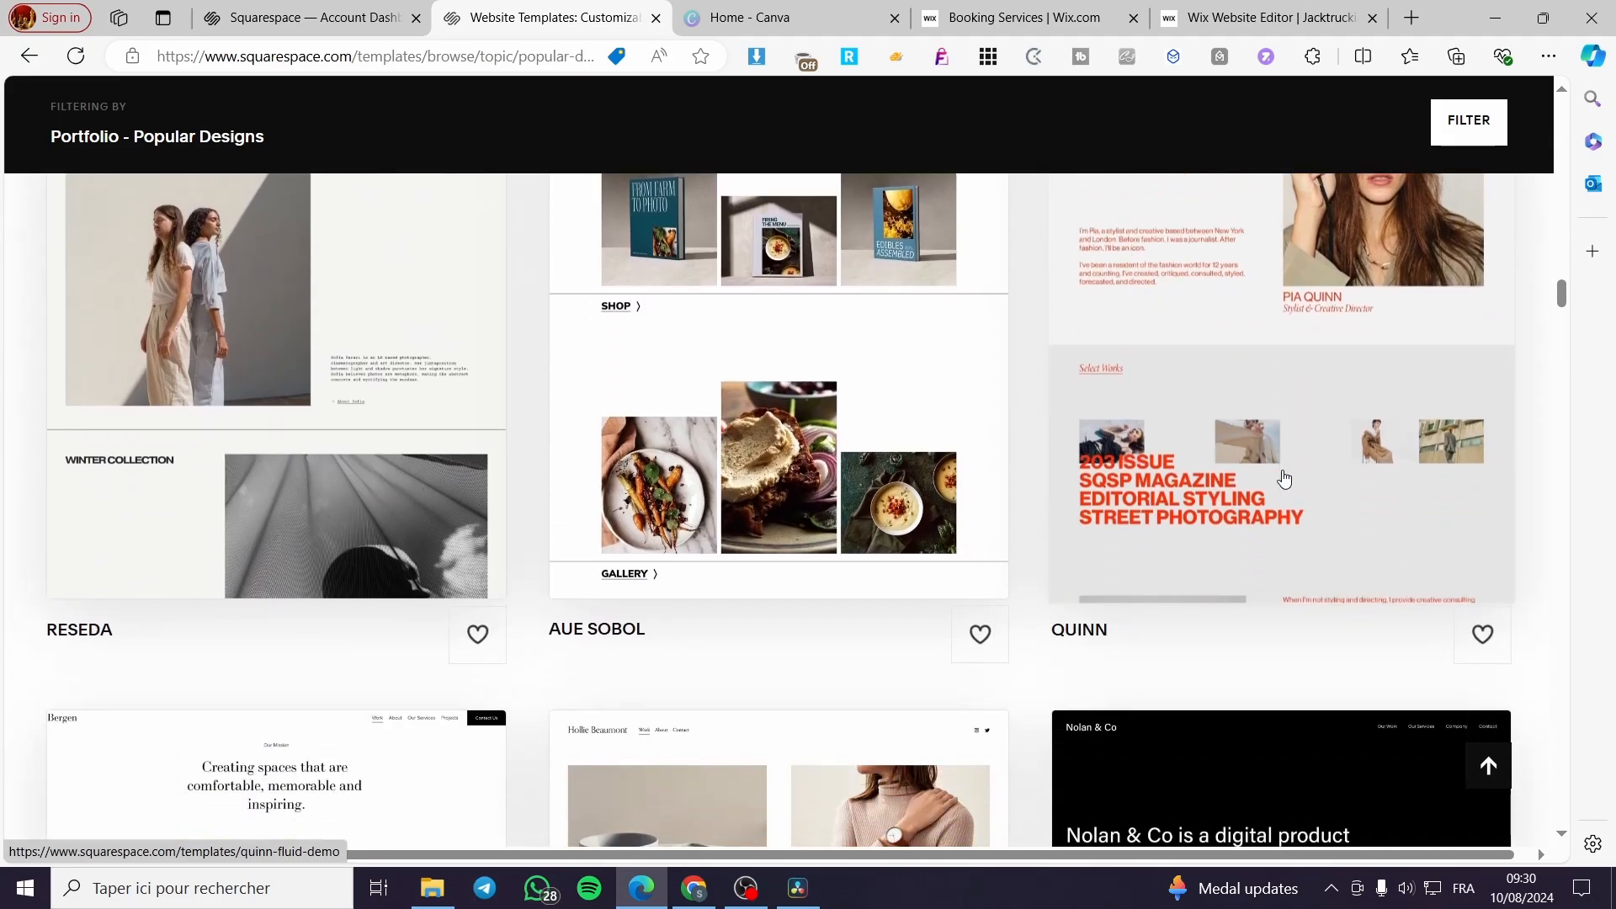
scroll(1283, 479, "down", 5)
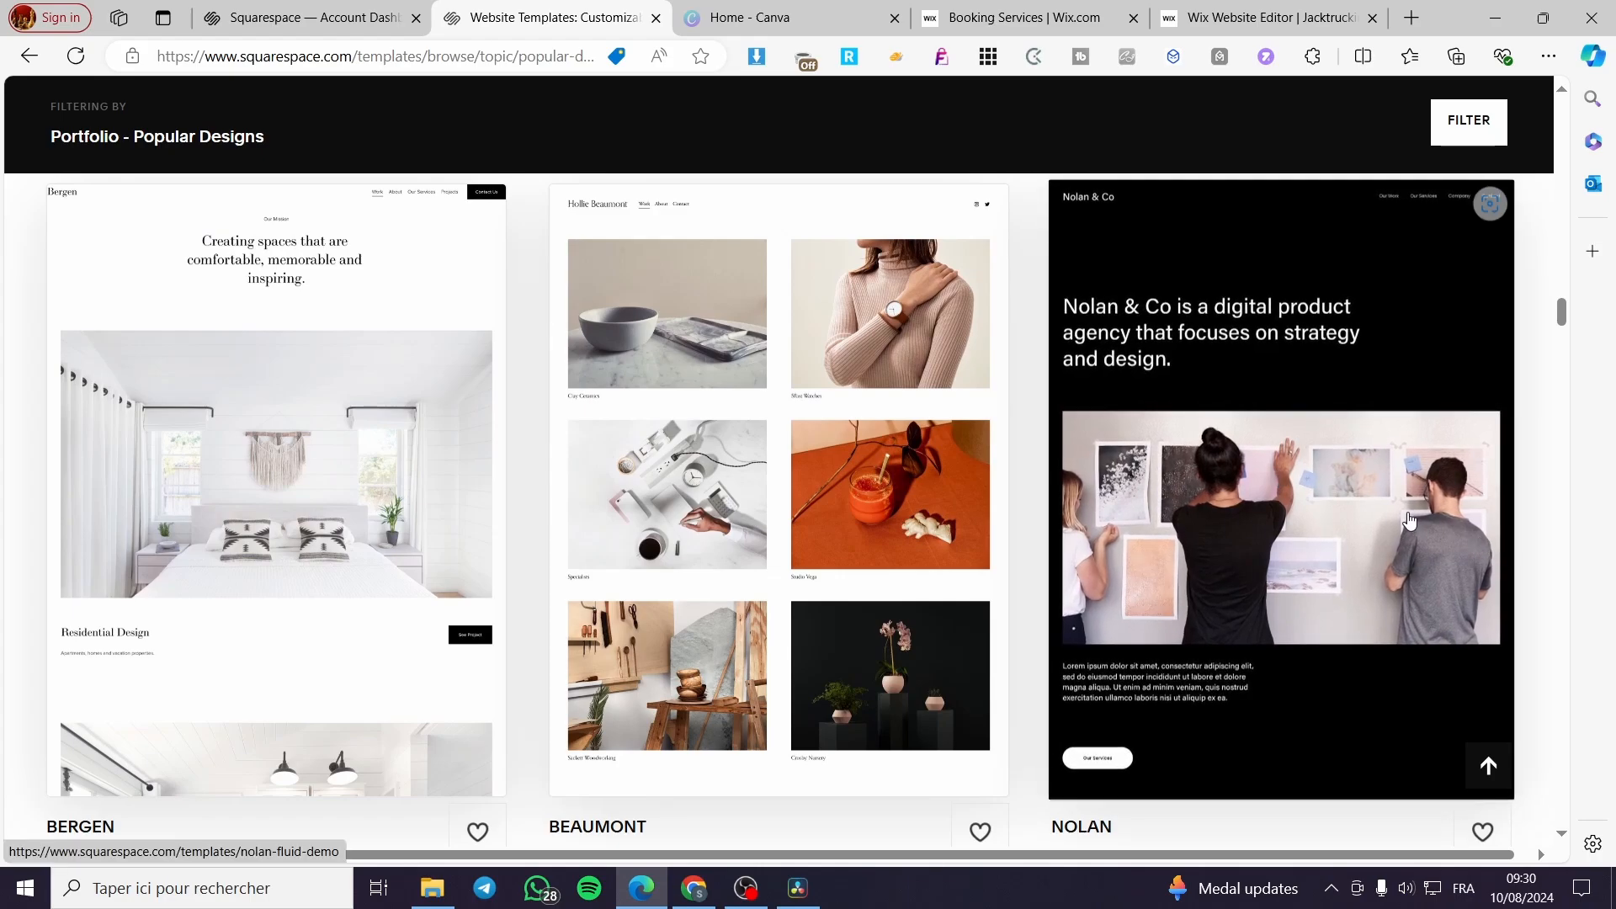
scroll(1411, 521, "down", 2)
scroll(1090, 570, "up", 3)
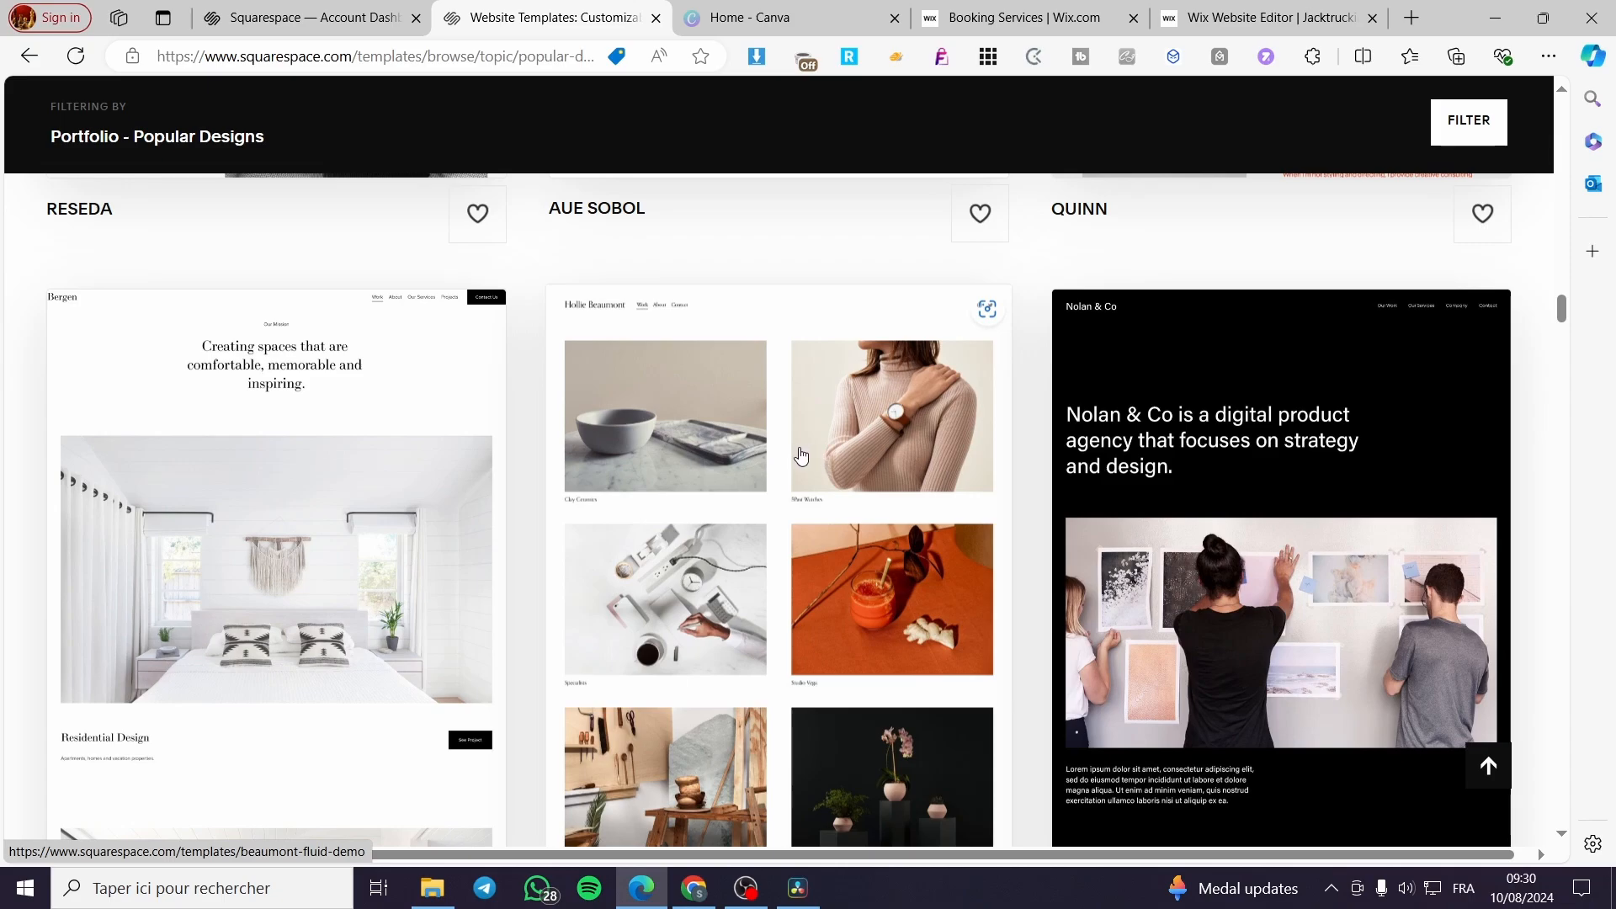
- Open the Beaumont template and look through its Work page preview
left_click(739, 484)
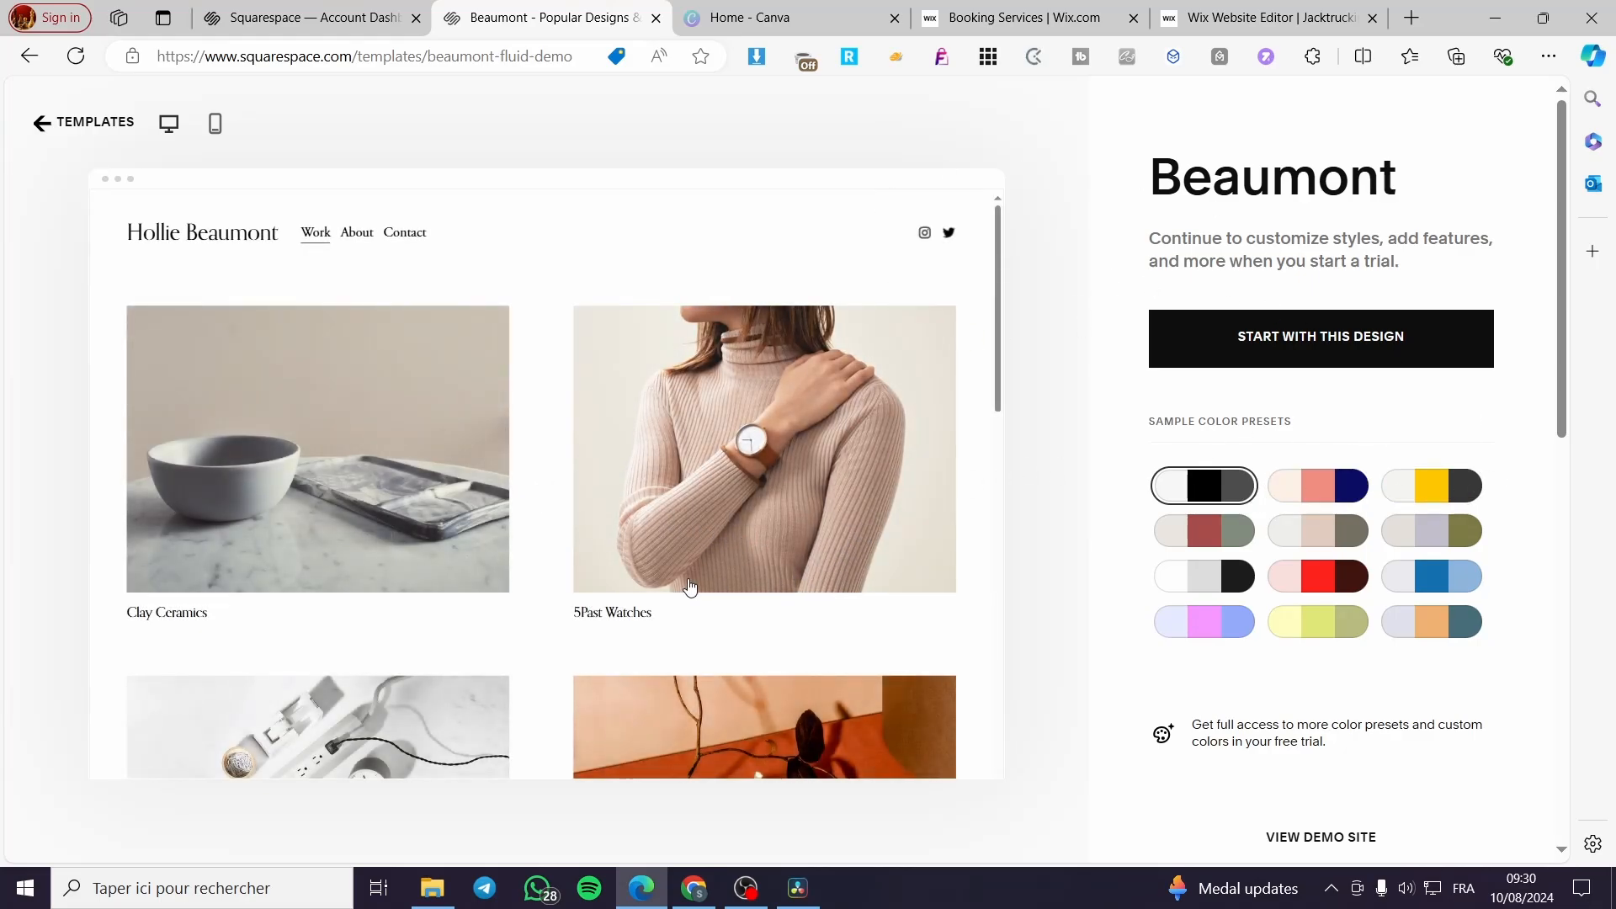
scroll(690, 586, "down", 10)
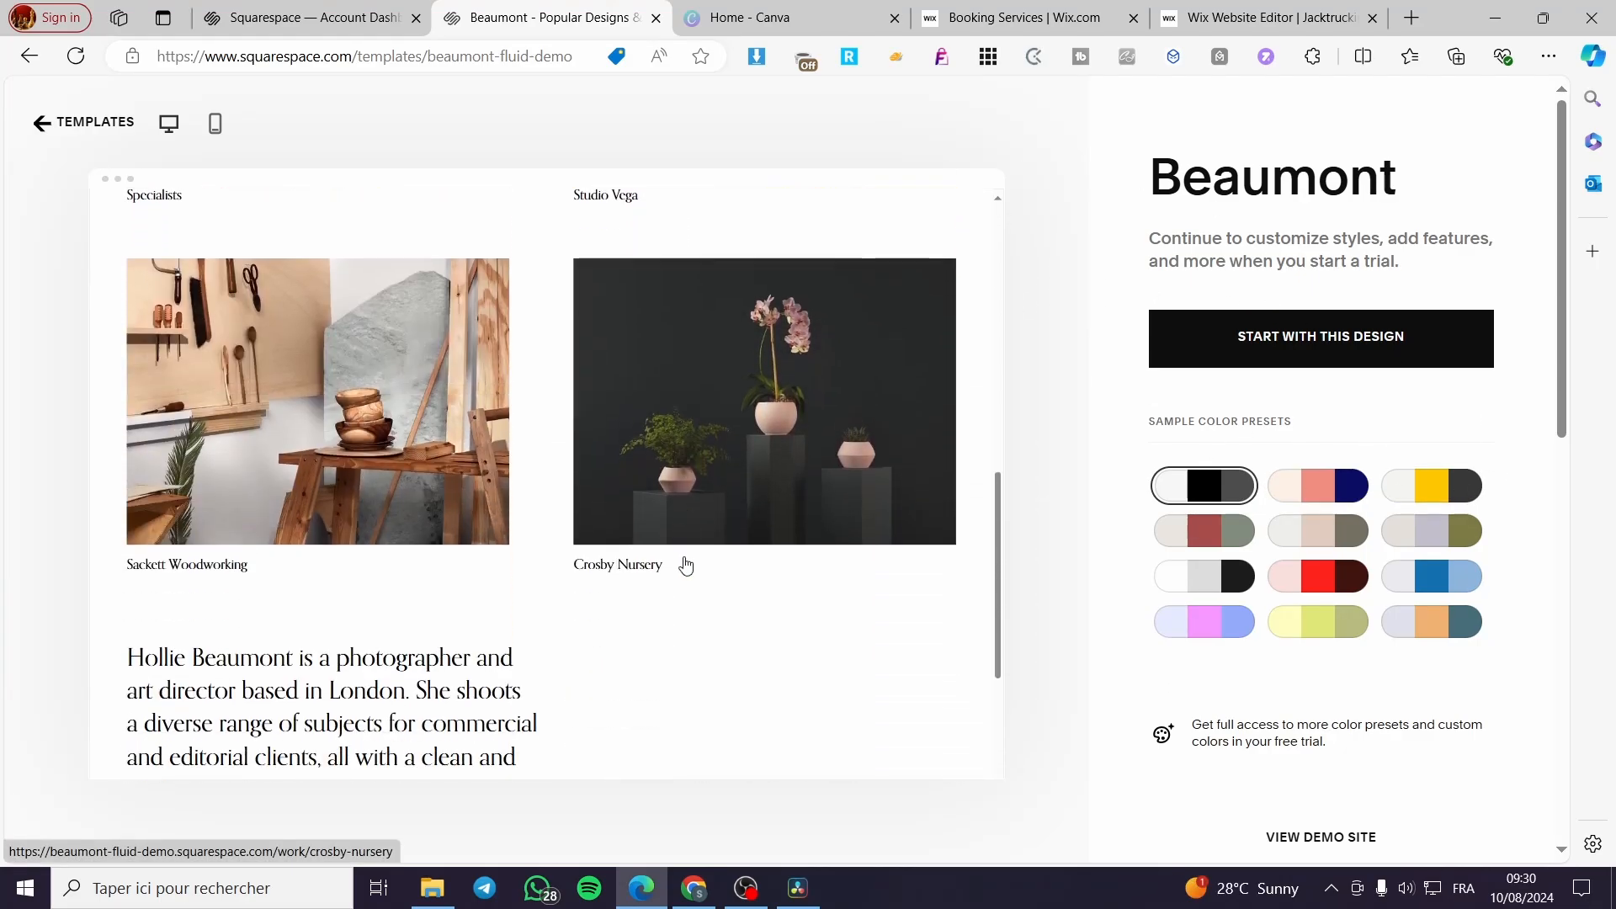
scroll(686, 566, "down", 4)
scroll(686, 566, "up", 8)
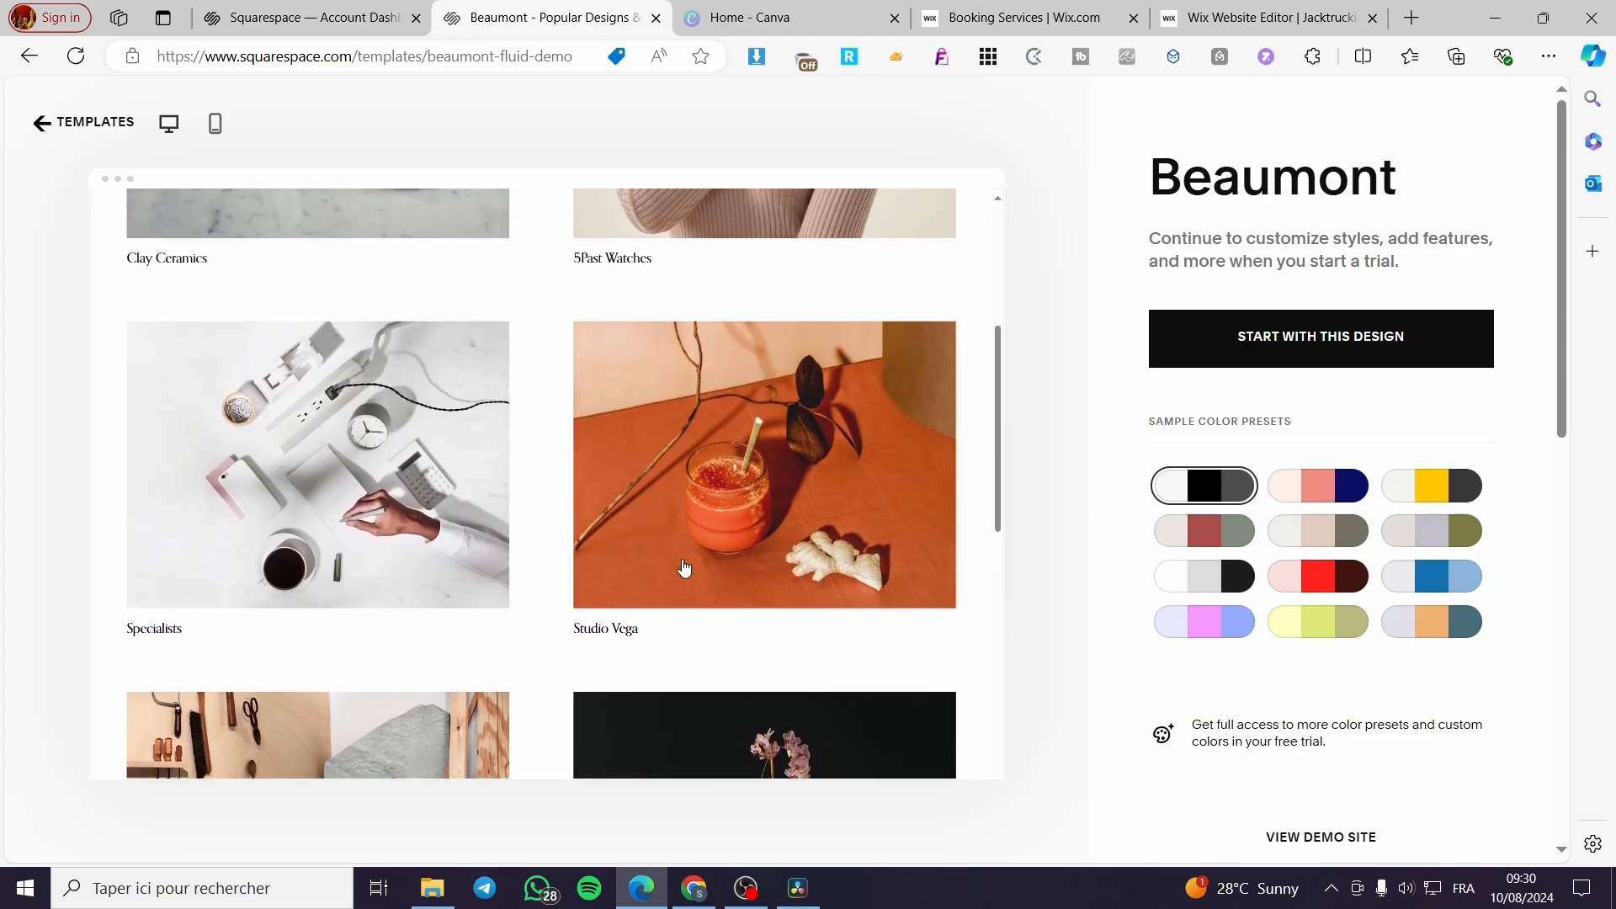
scroll(683, 568, "up", 5)
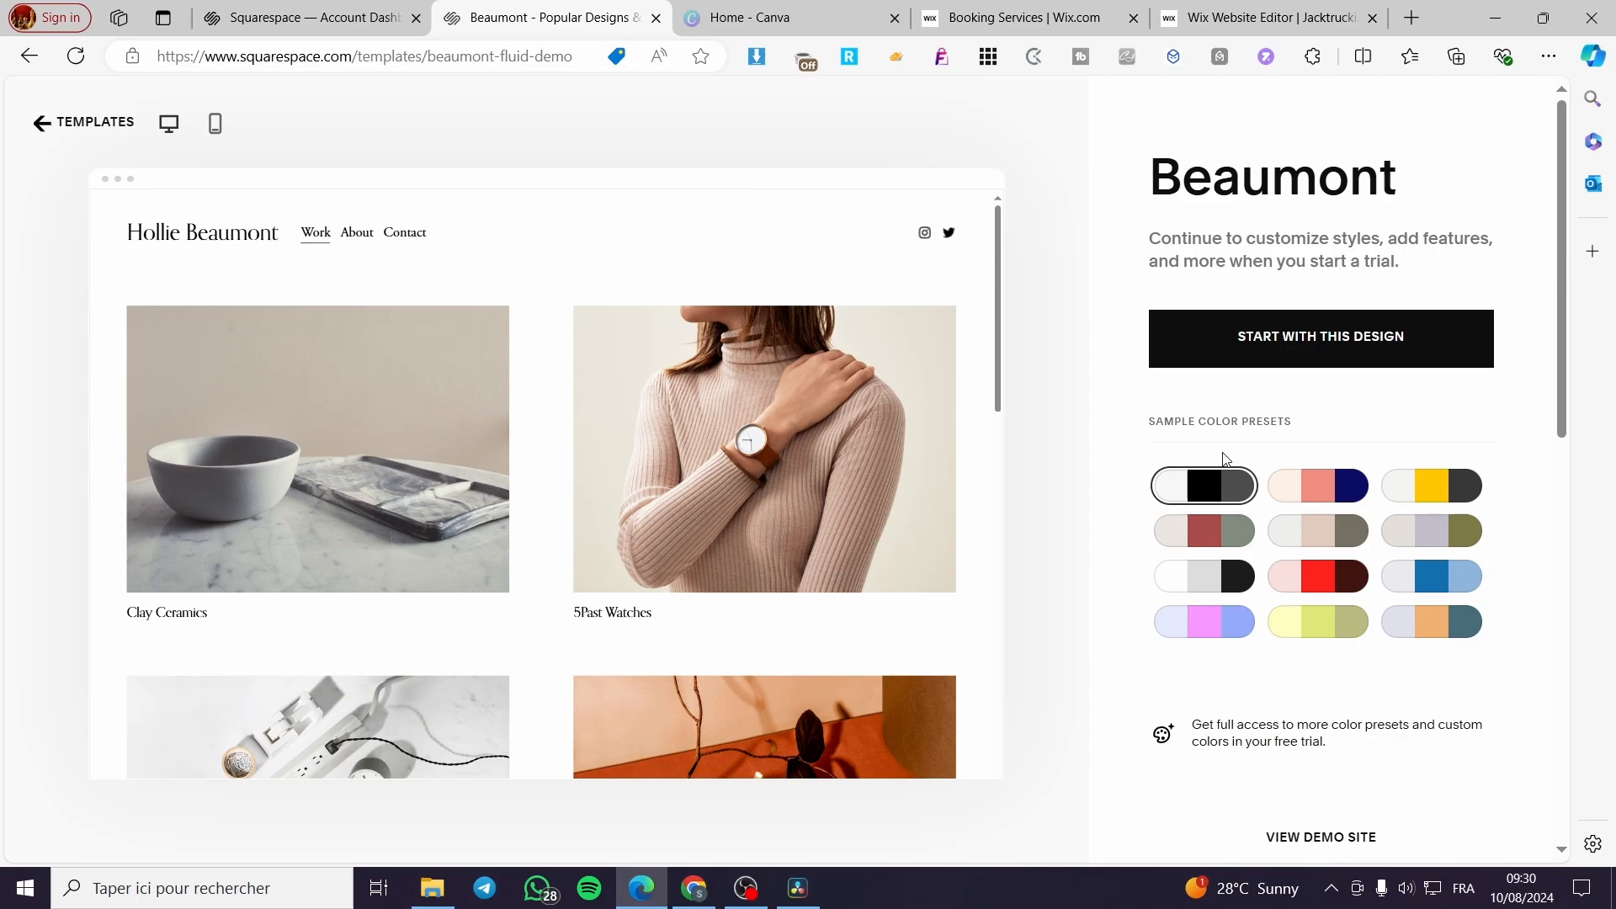
- Try out various sample color presets on the Beaumont template preview, including the blue, red, pink and yellow-green palettes
left_click(1315, 492)
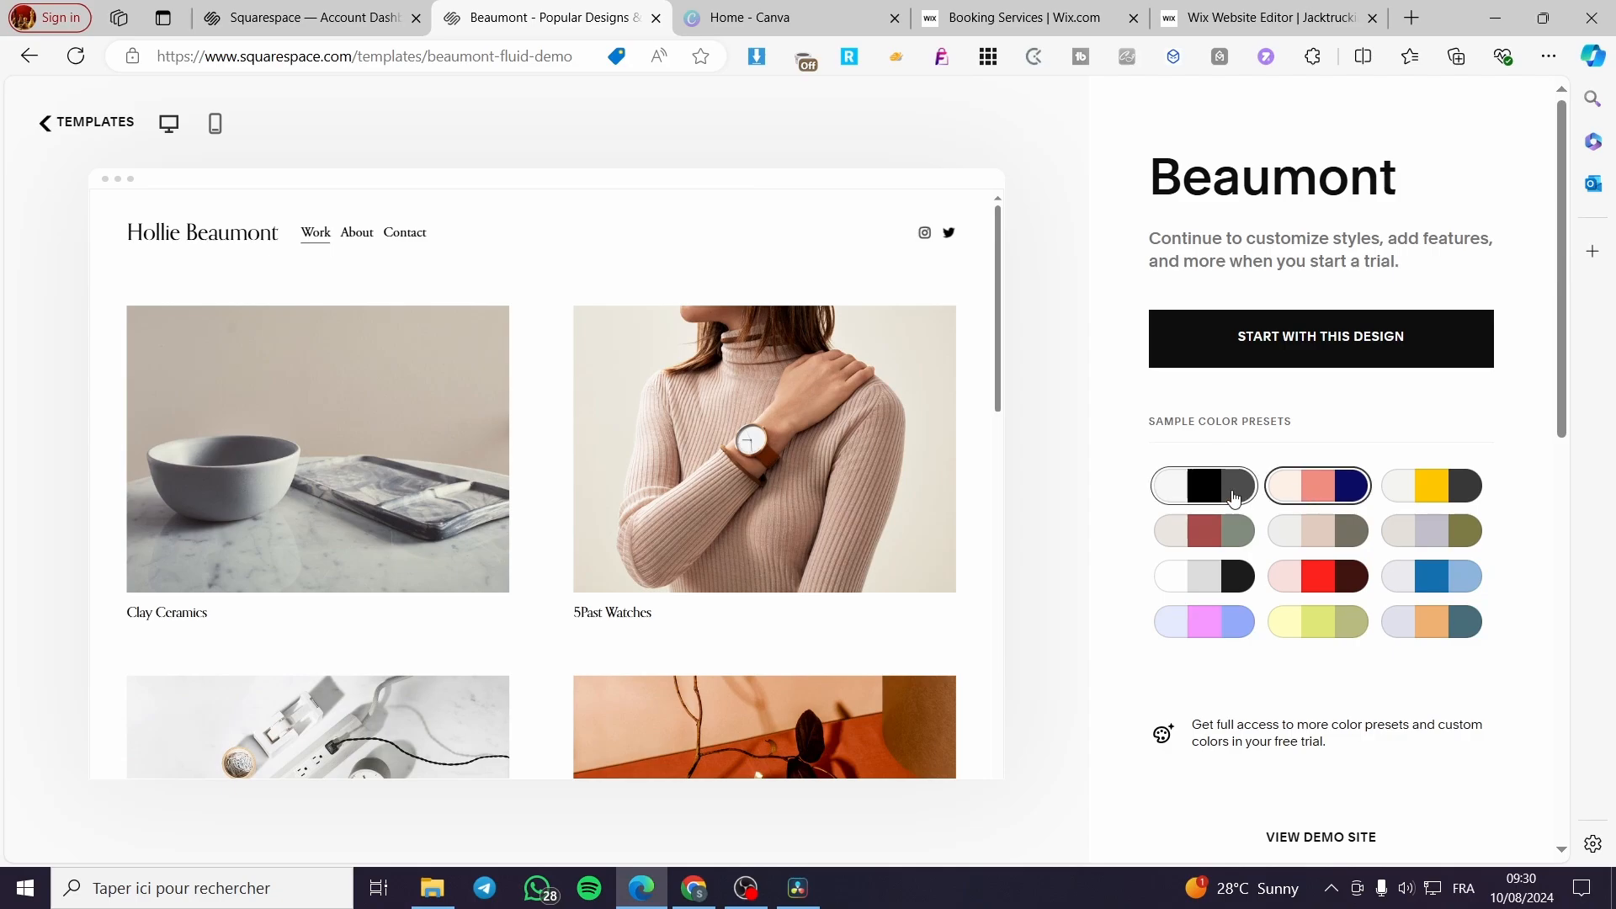
left_click(1213, 532)
left_click(1213, 578)
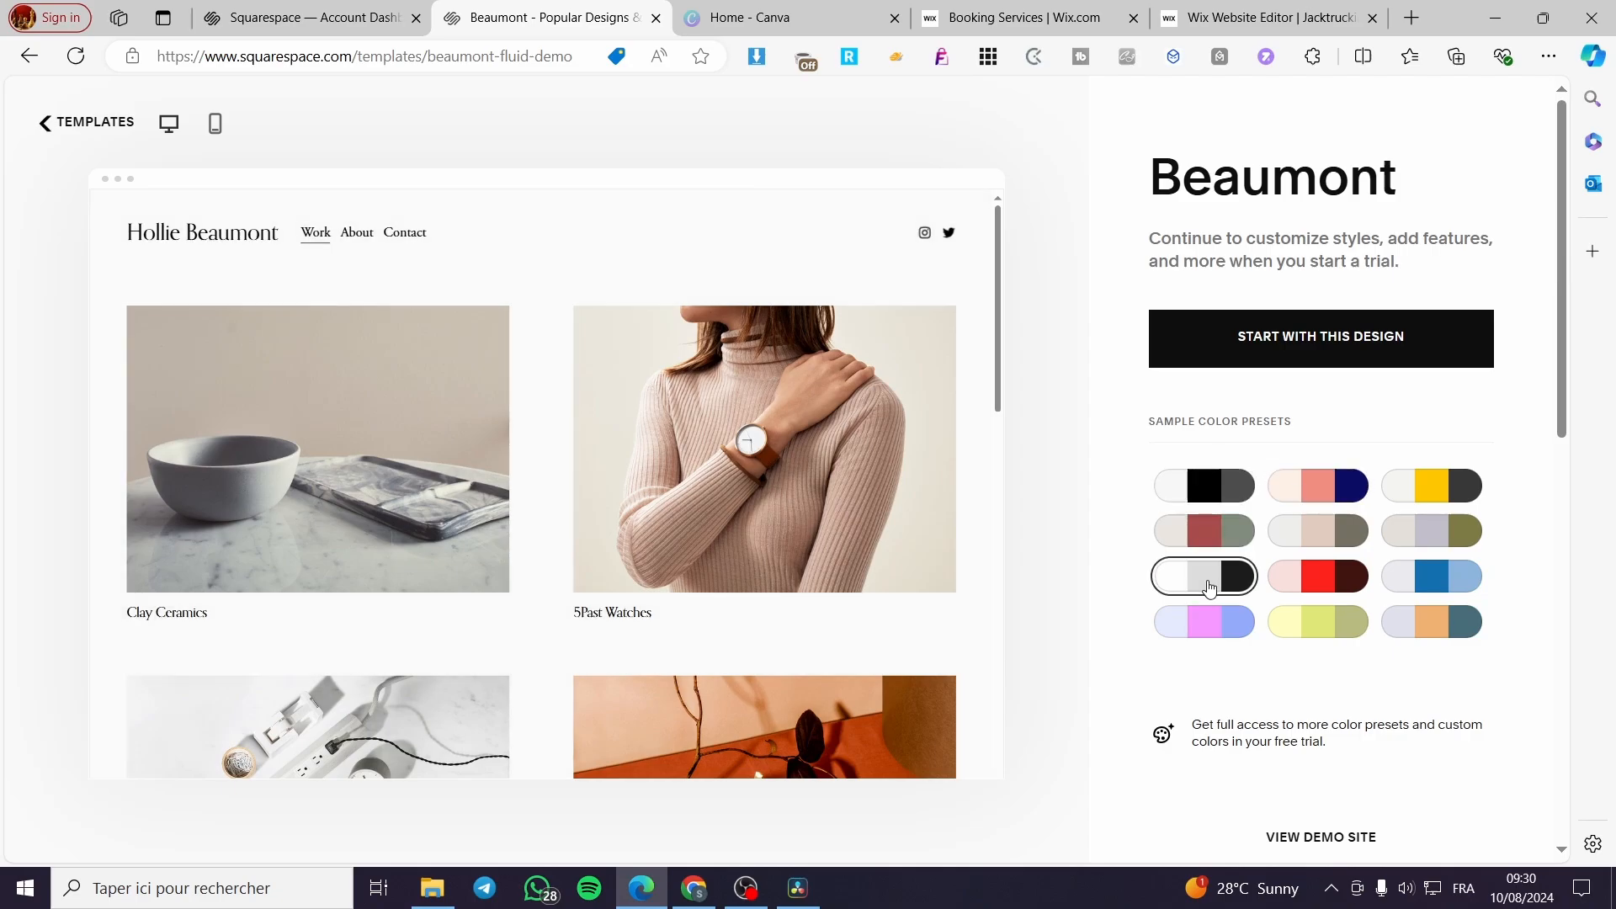
left_click(1216, 623)
left_click(1328, 621)
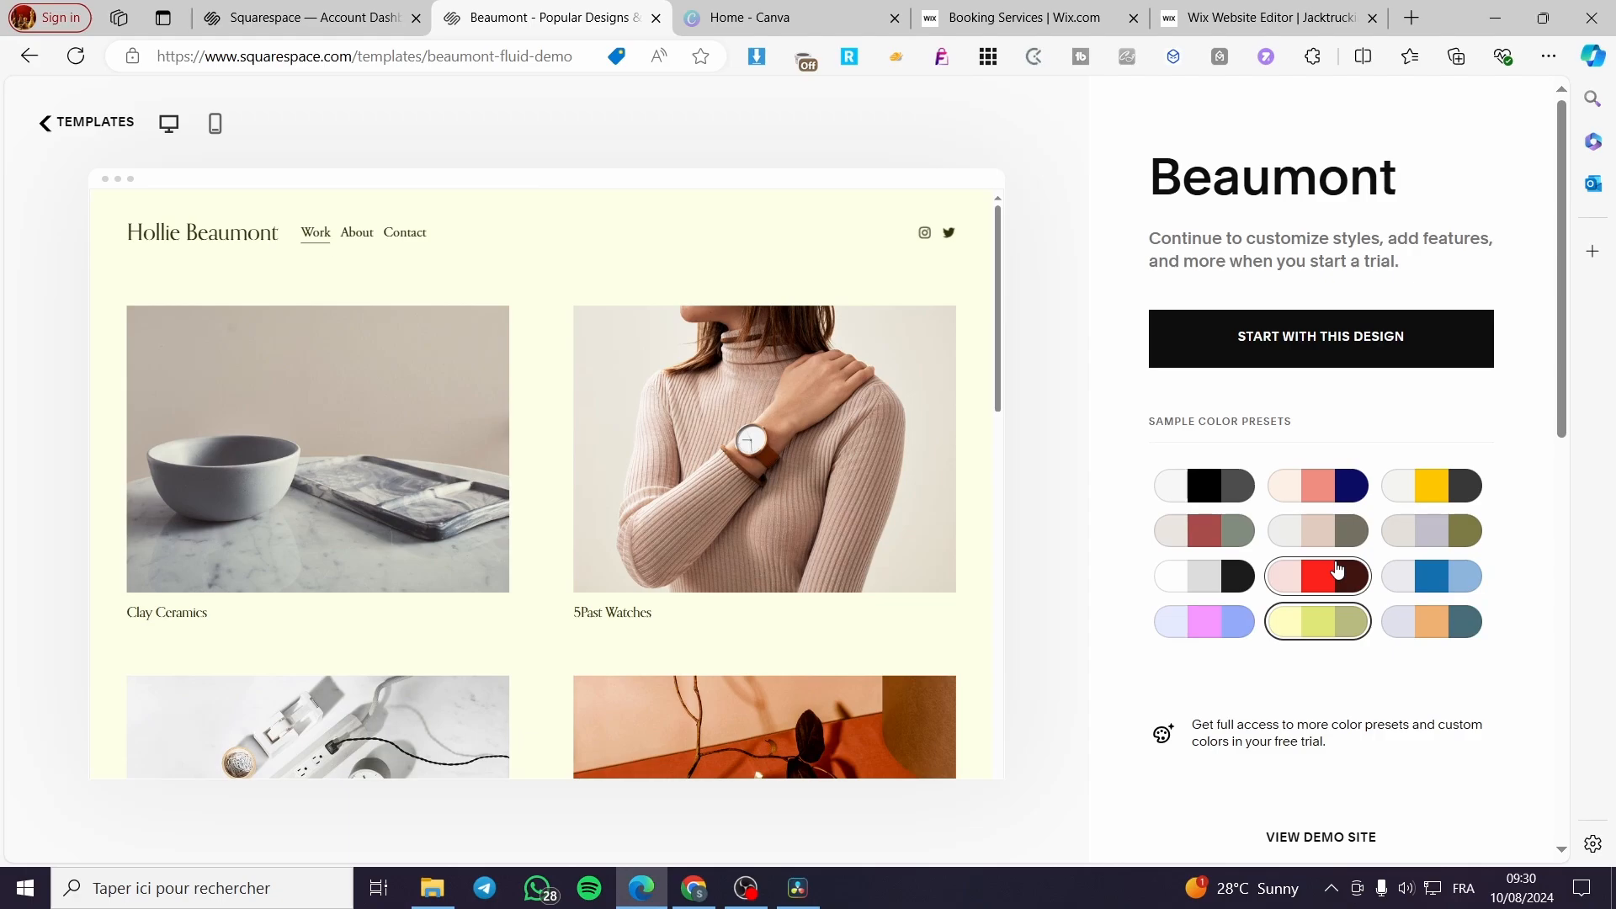
left_click(1338, 569)
left_click(1441, 576)
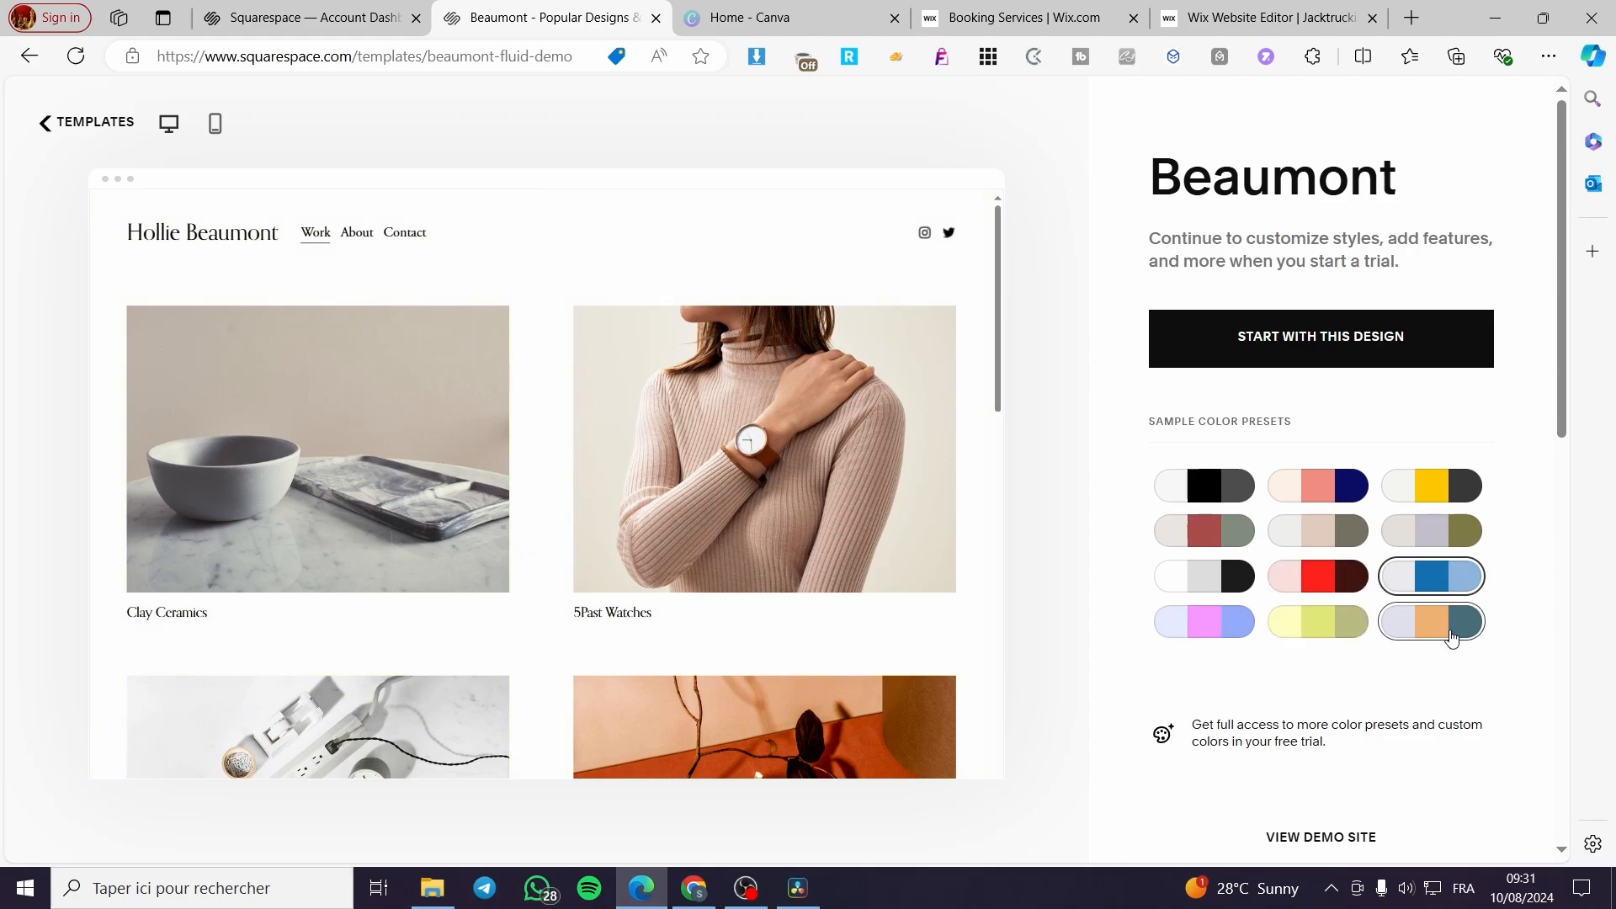
left_click(1450, 621)
left_click(1459, 537)
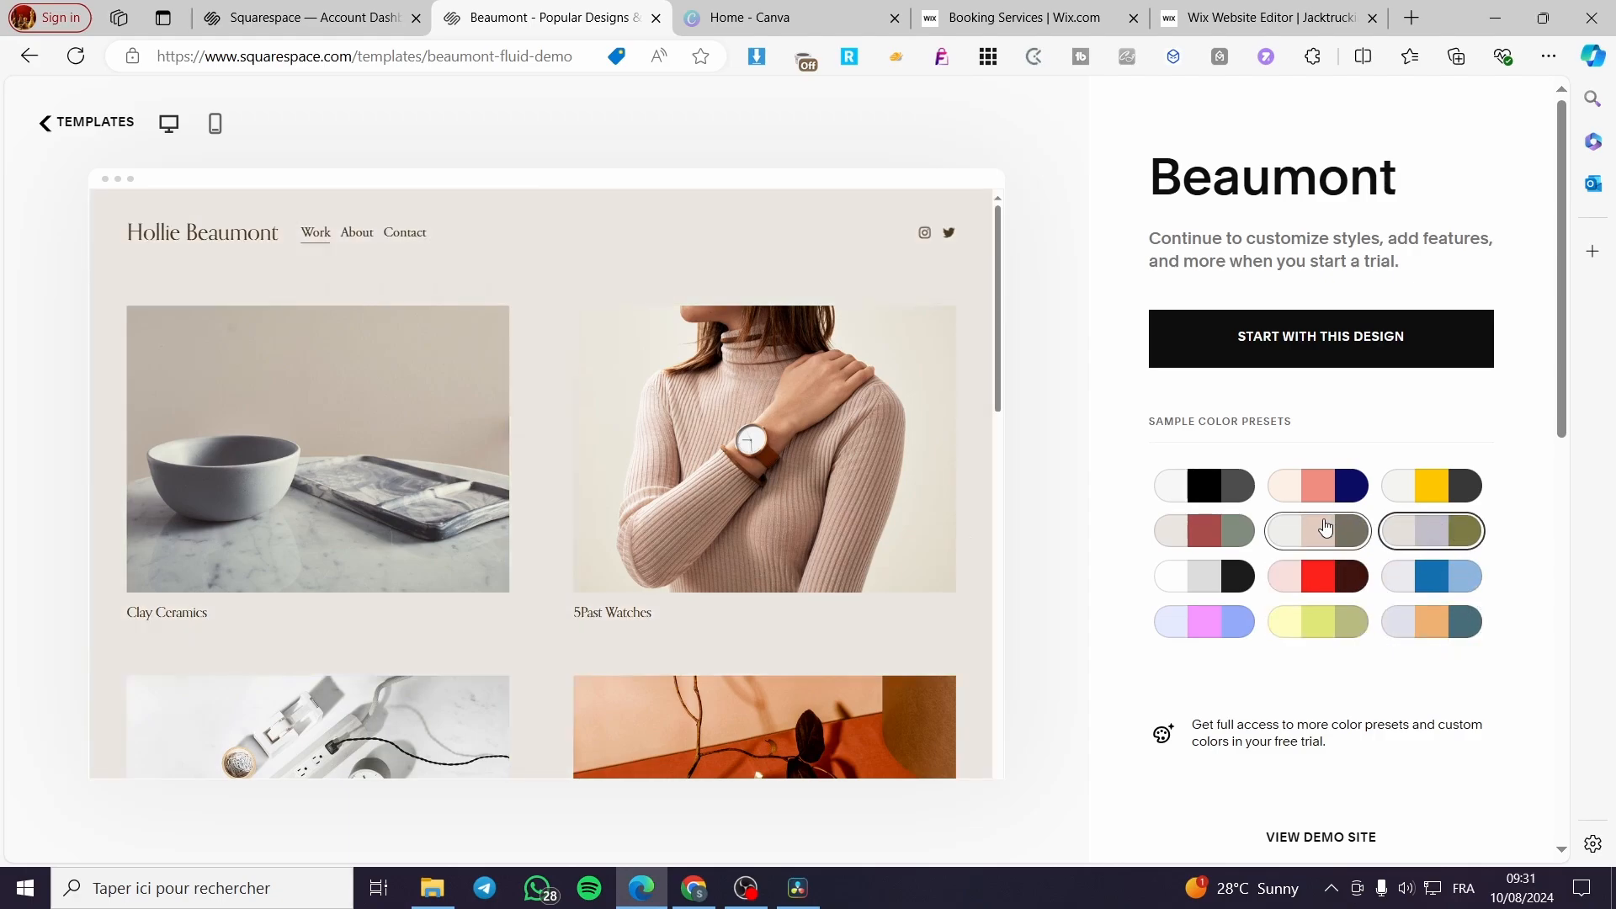
left_click(1305, 488)
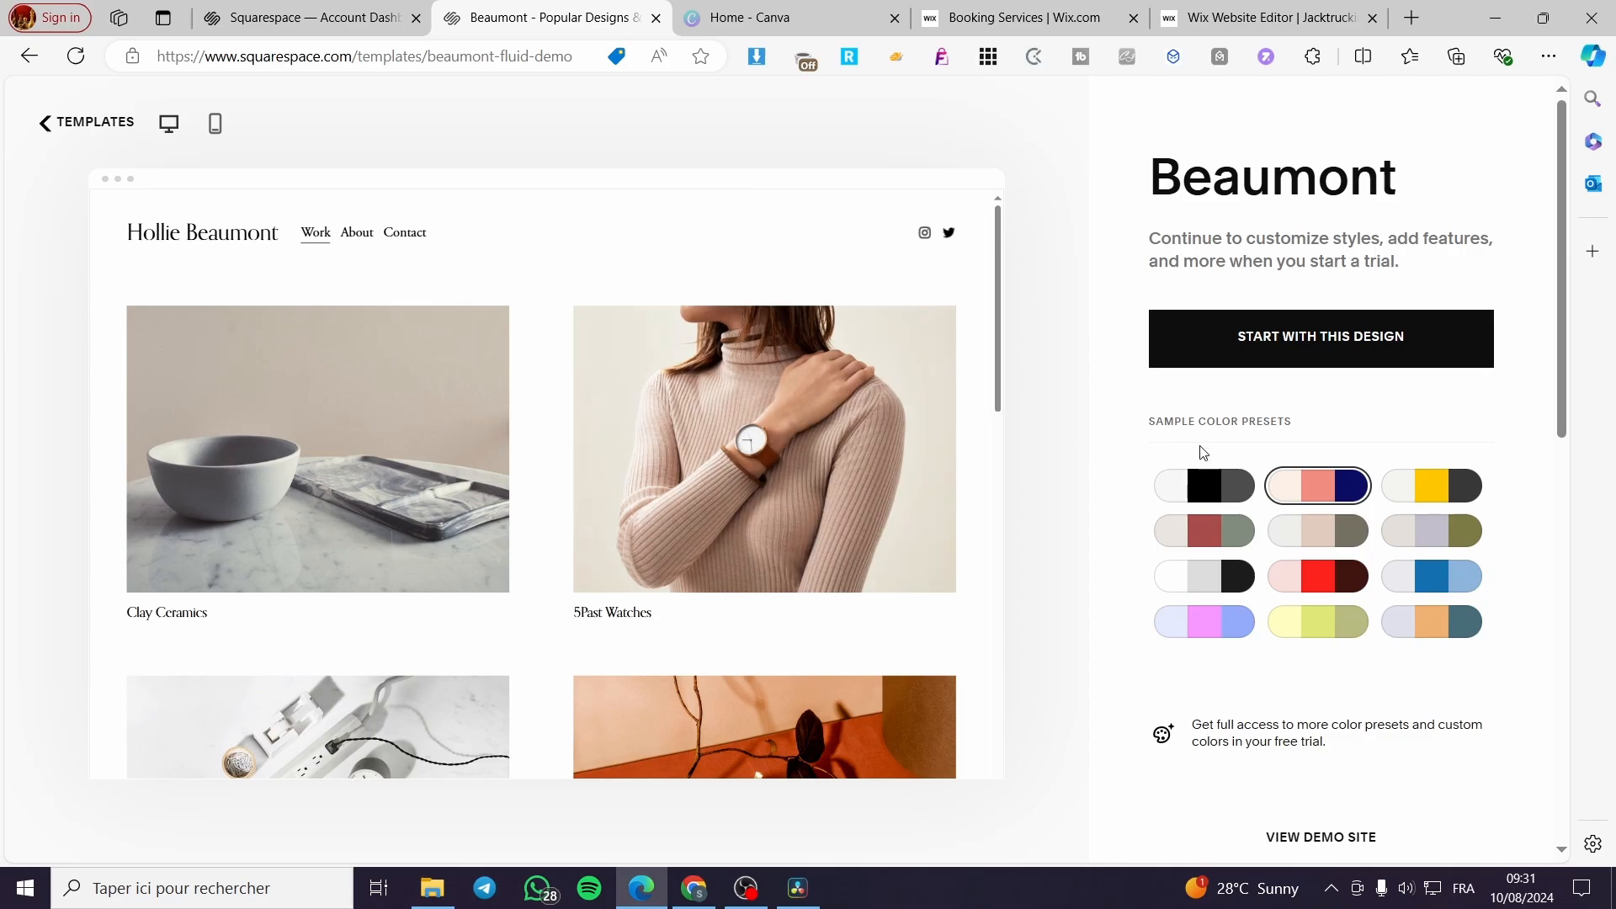
left_click(1222, 500)
left_click(1210, 538)
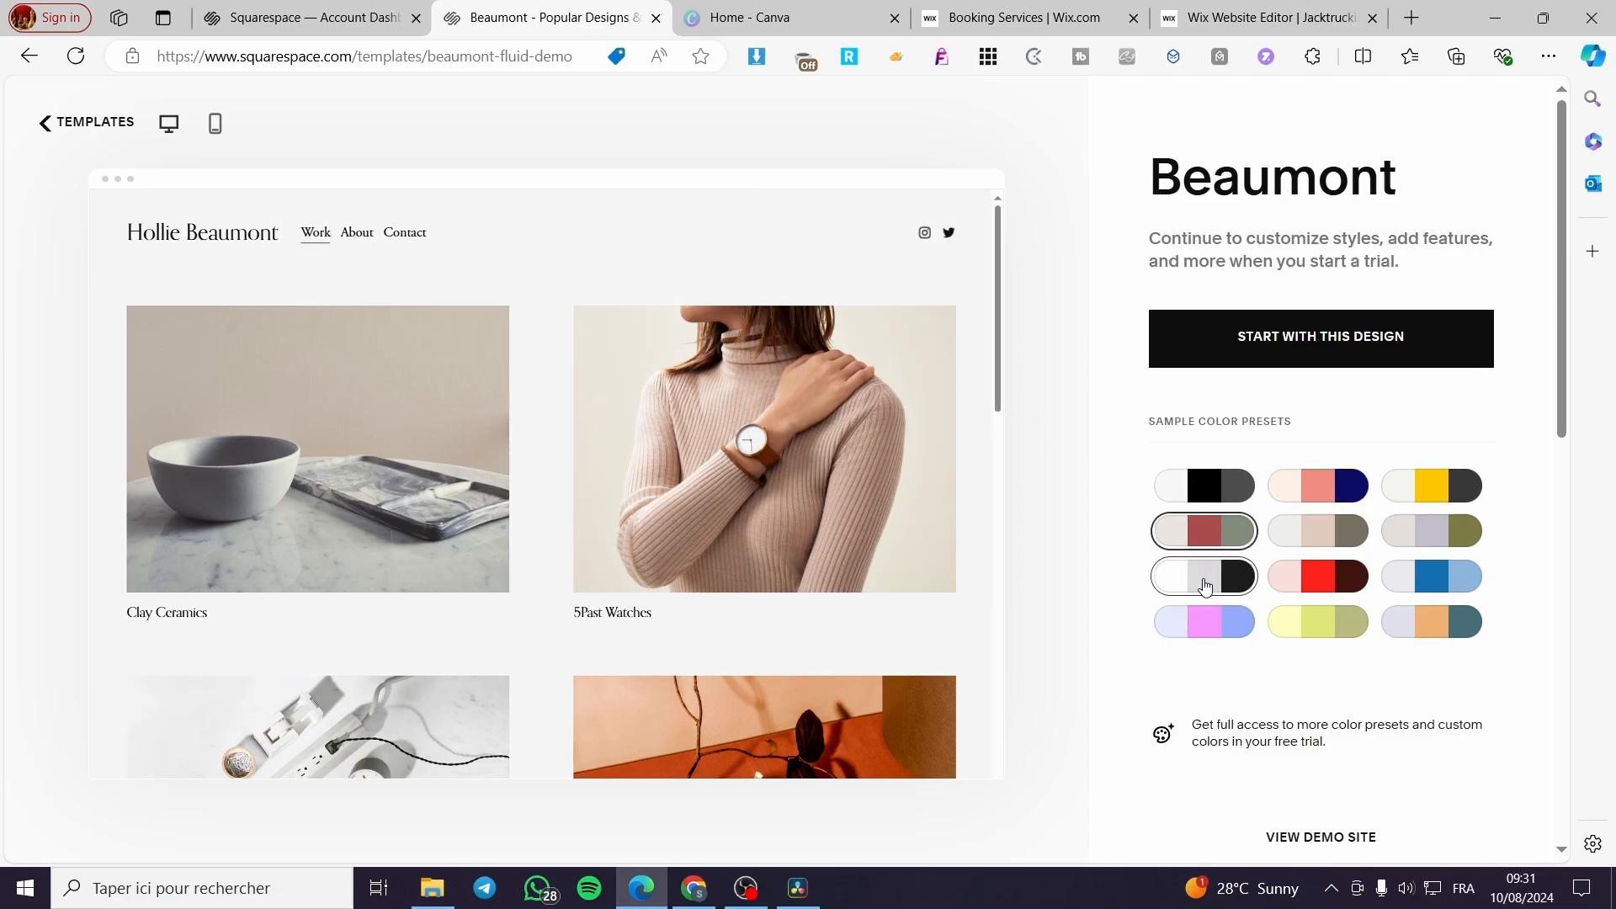
left_click(1206, 585)
left_click(1225, 627)
left_click(1315, 636)
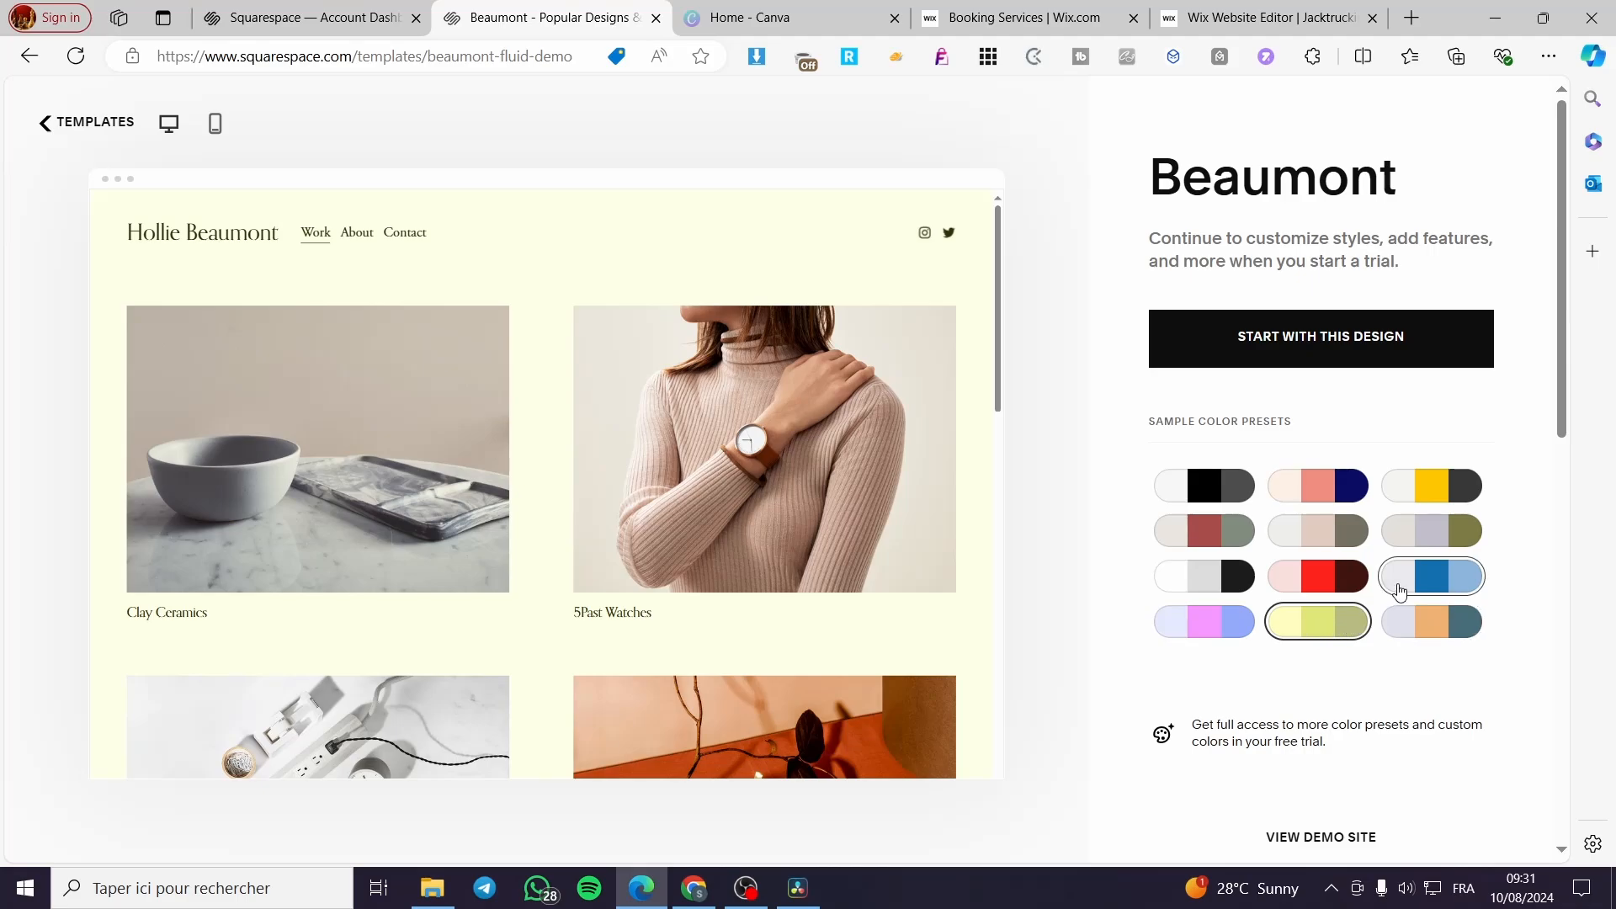
- Apply the sample color preset with off-white, bright yellow and dark grey to the Beaumont template
left_click(1230, 488)
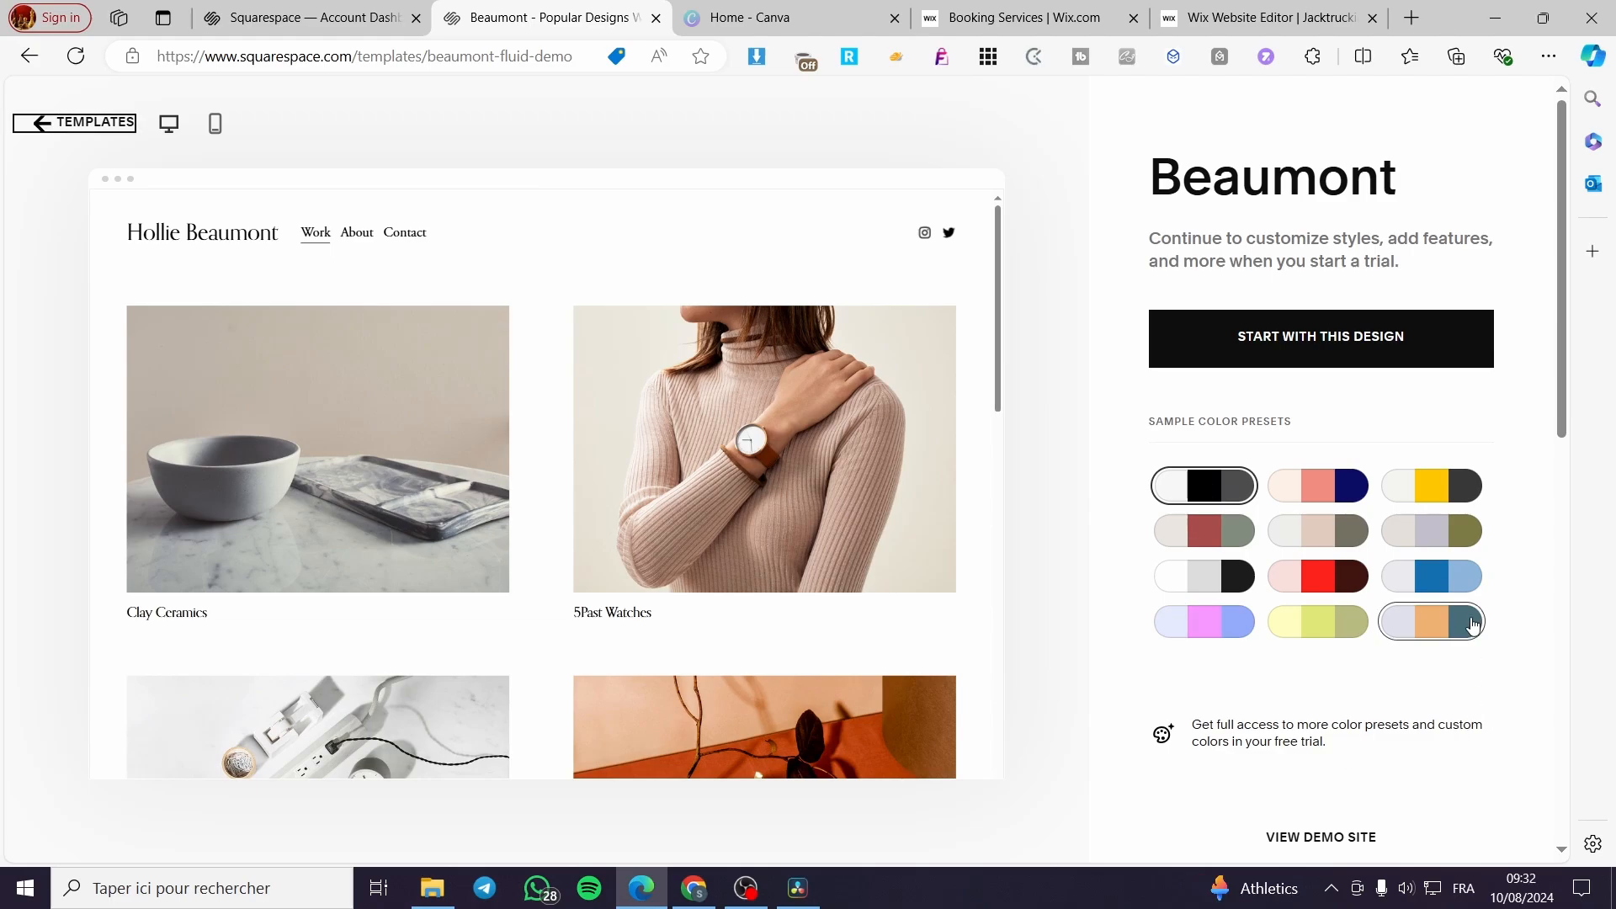
left_click(1462, 500)
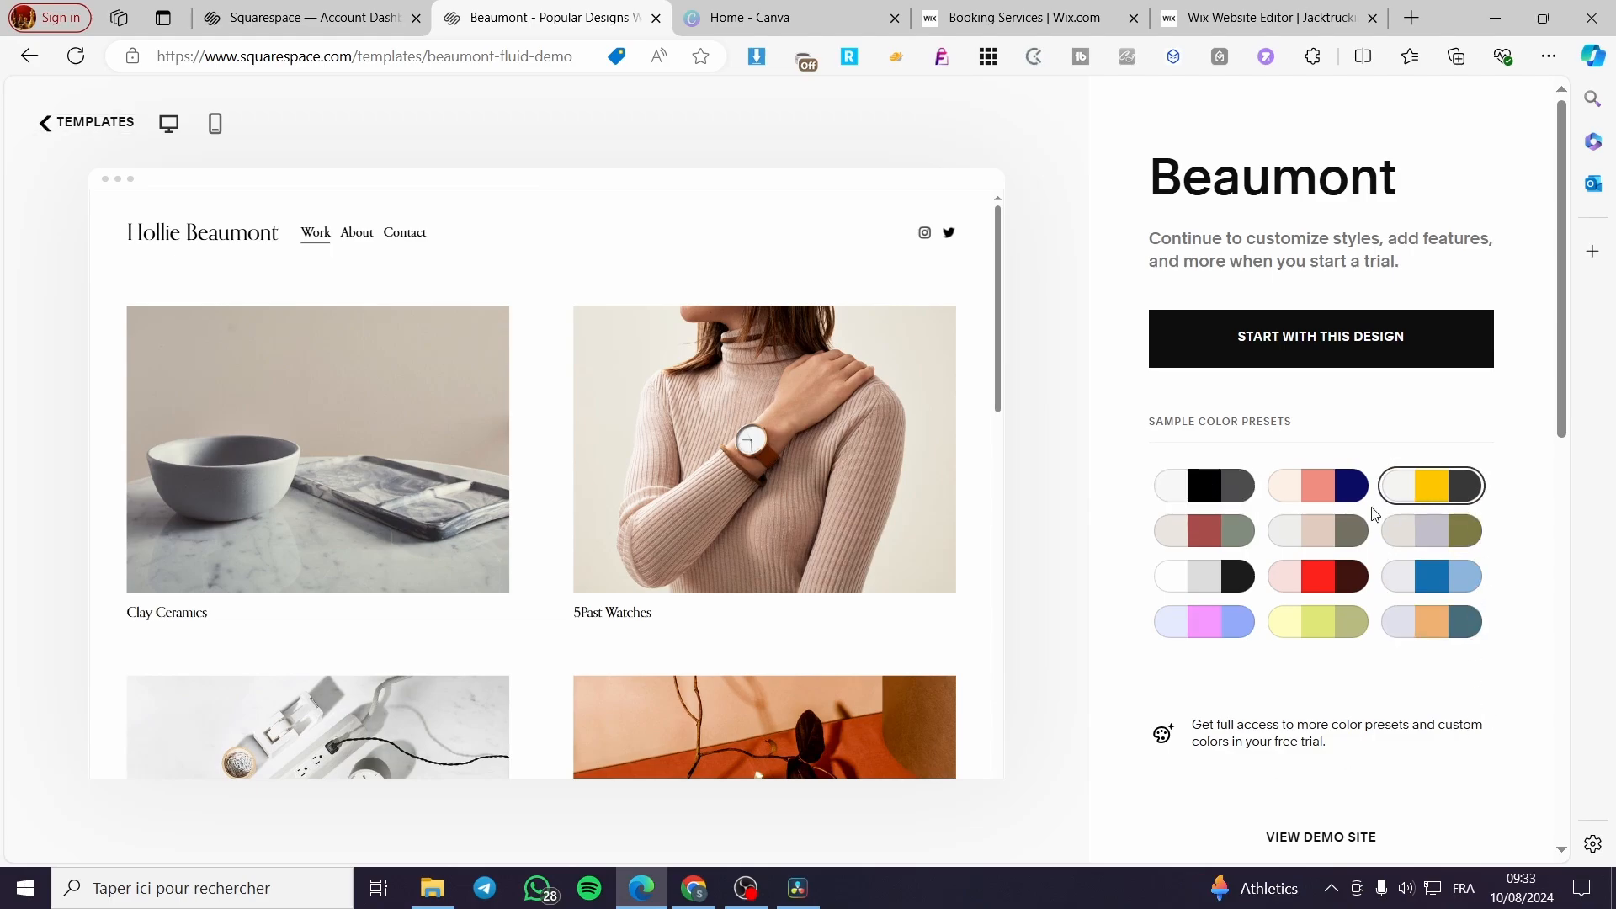
- Apply the cream, coral and navy sample color preset and start a new site with the Beaumont design
left_click(1326, 500)
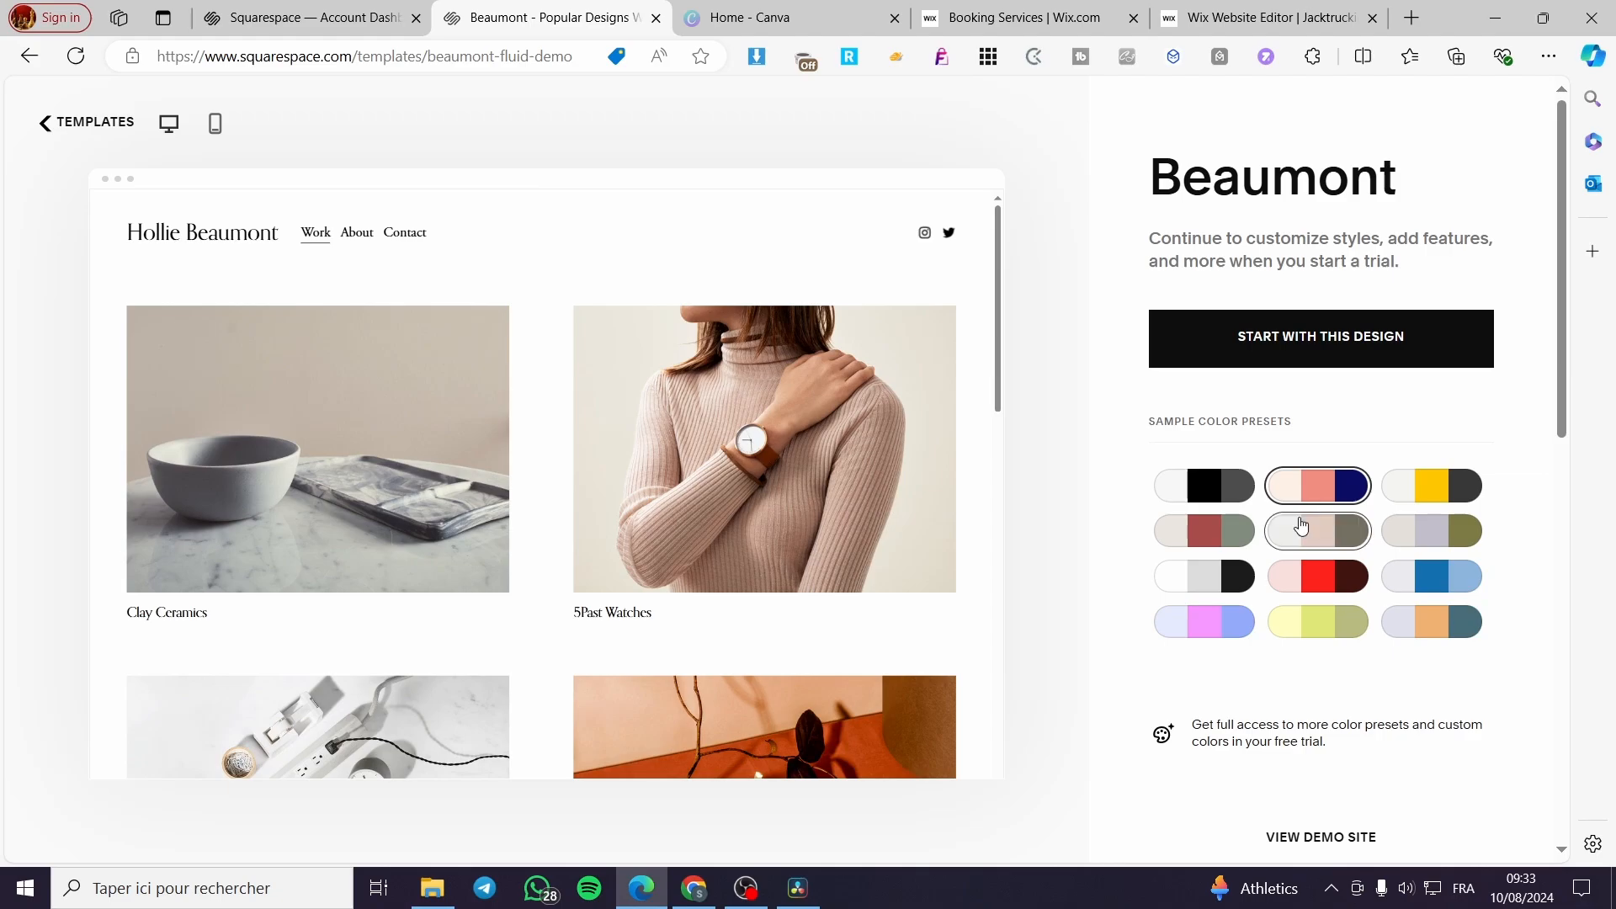
left_click(1231, 547)
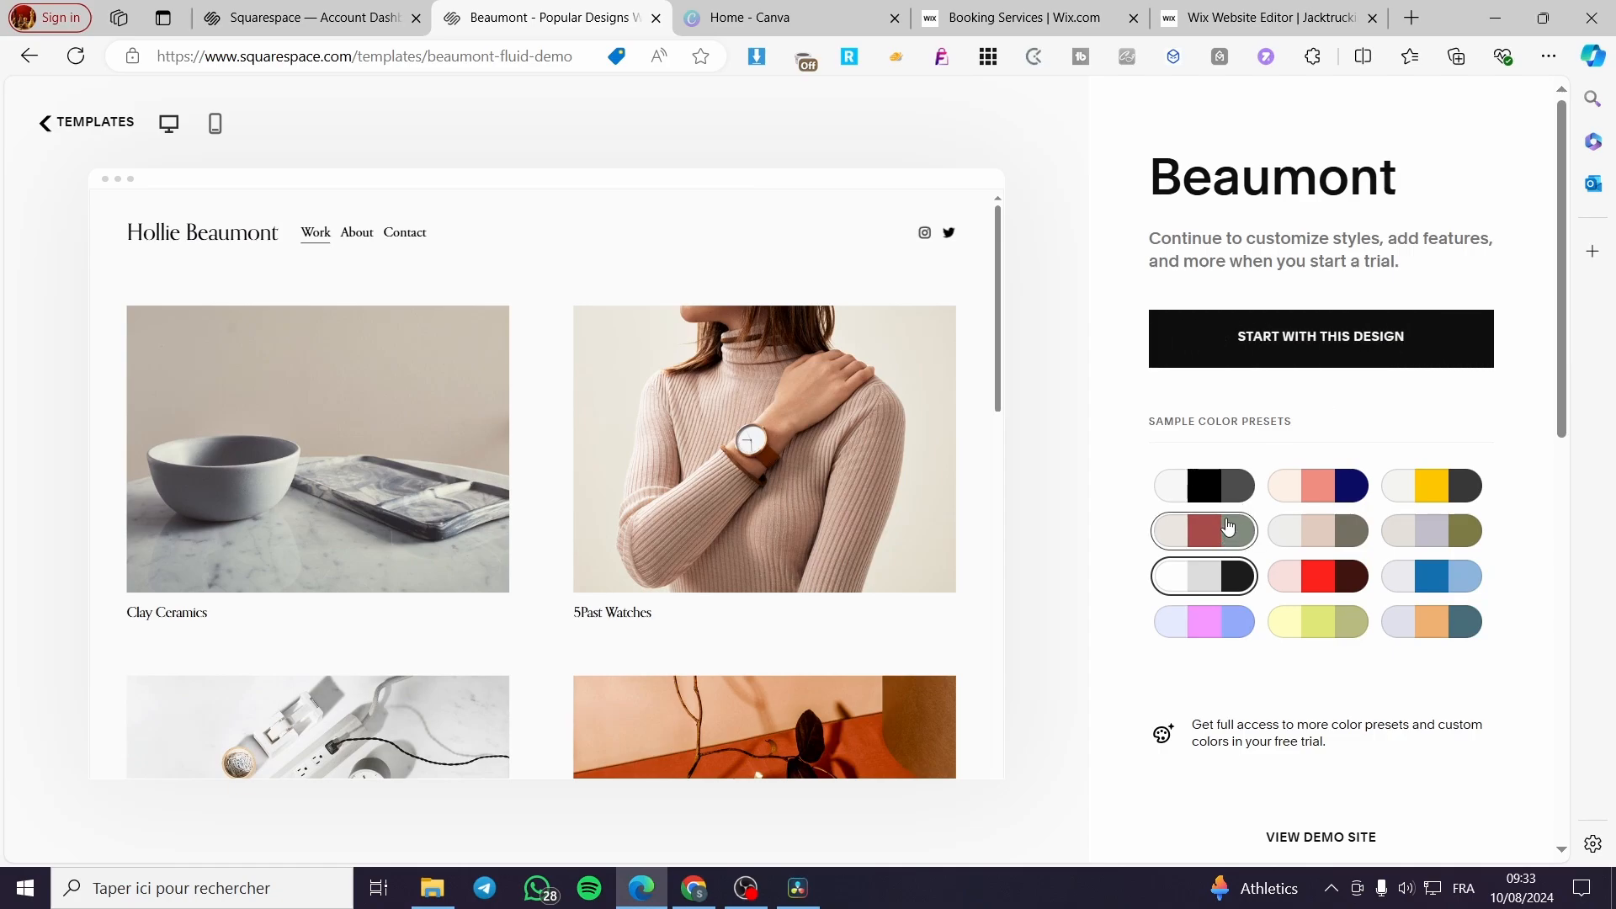
left_click(1318, 485)
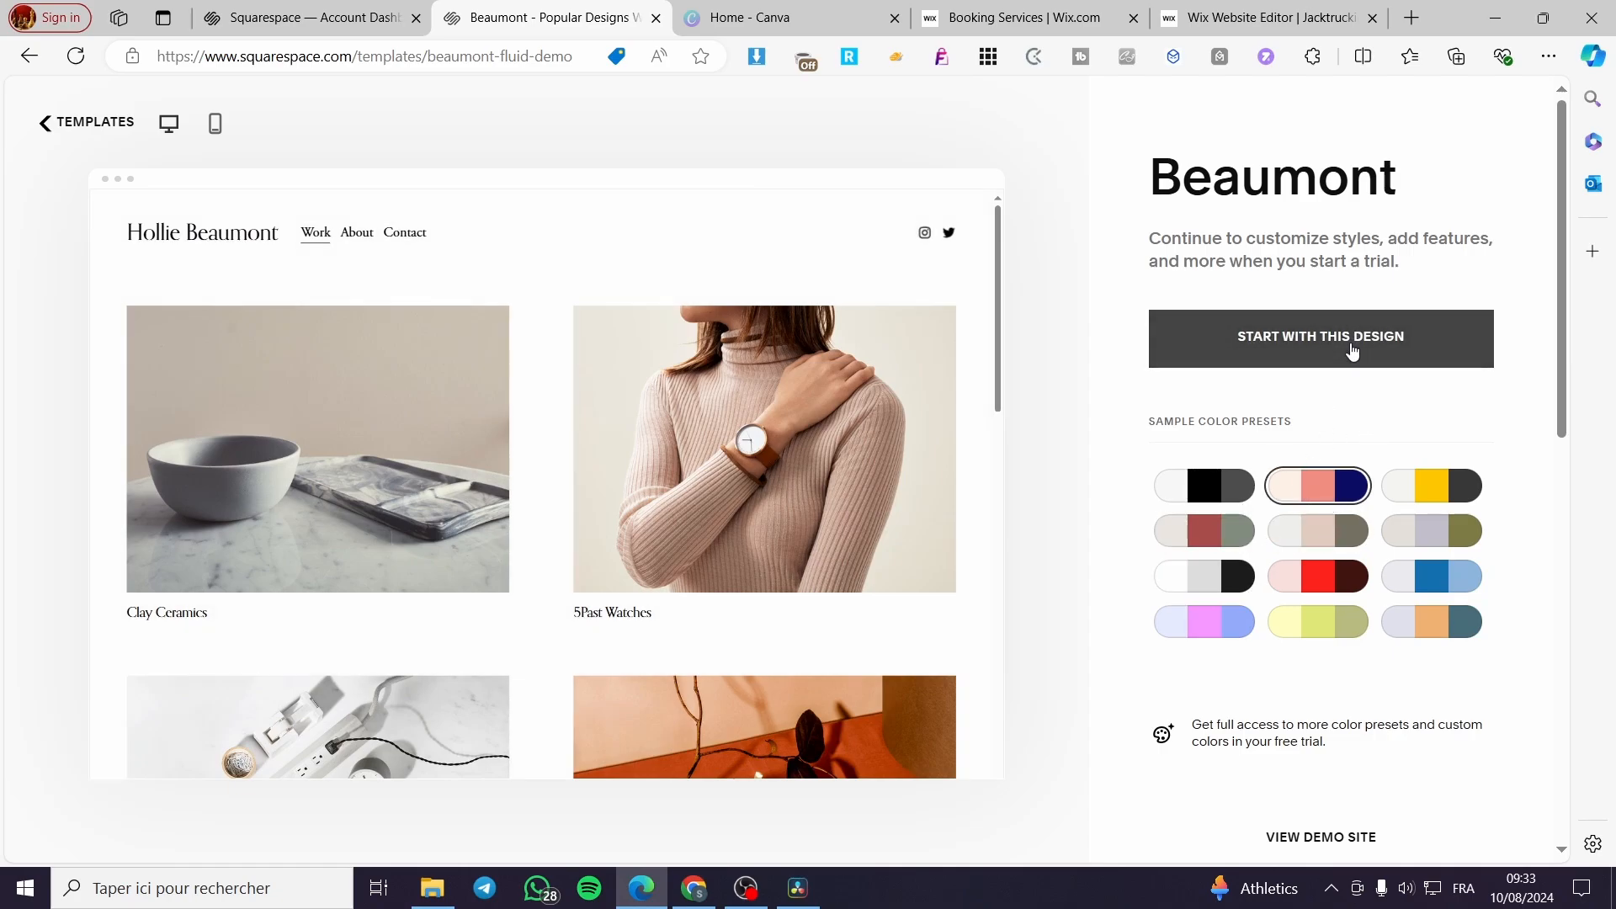
left_click(1351, 343)
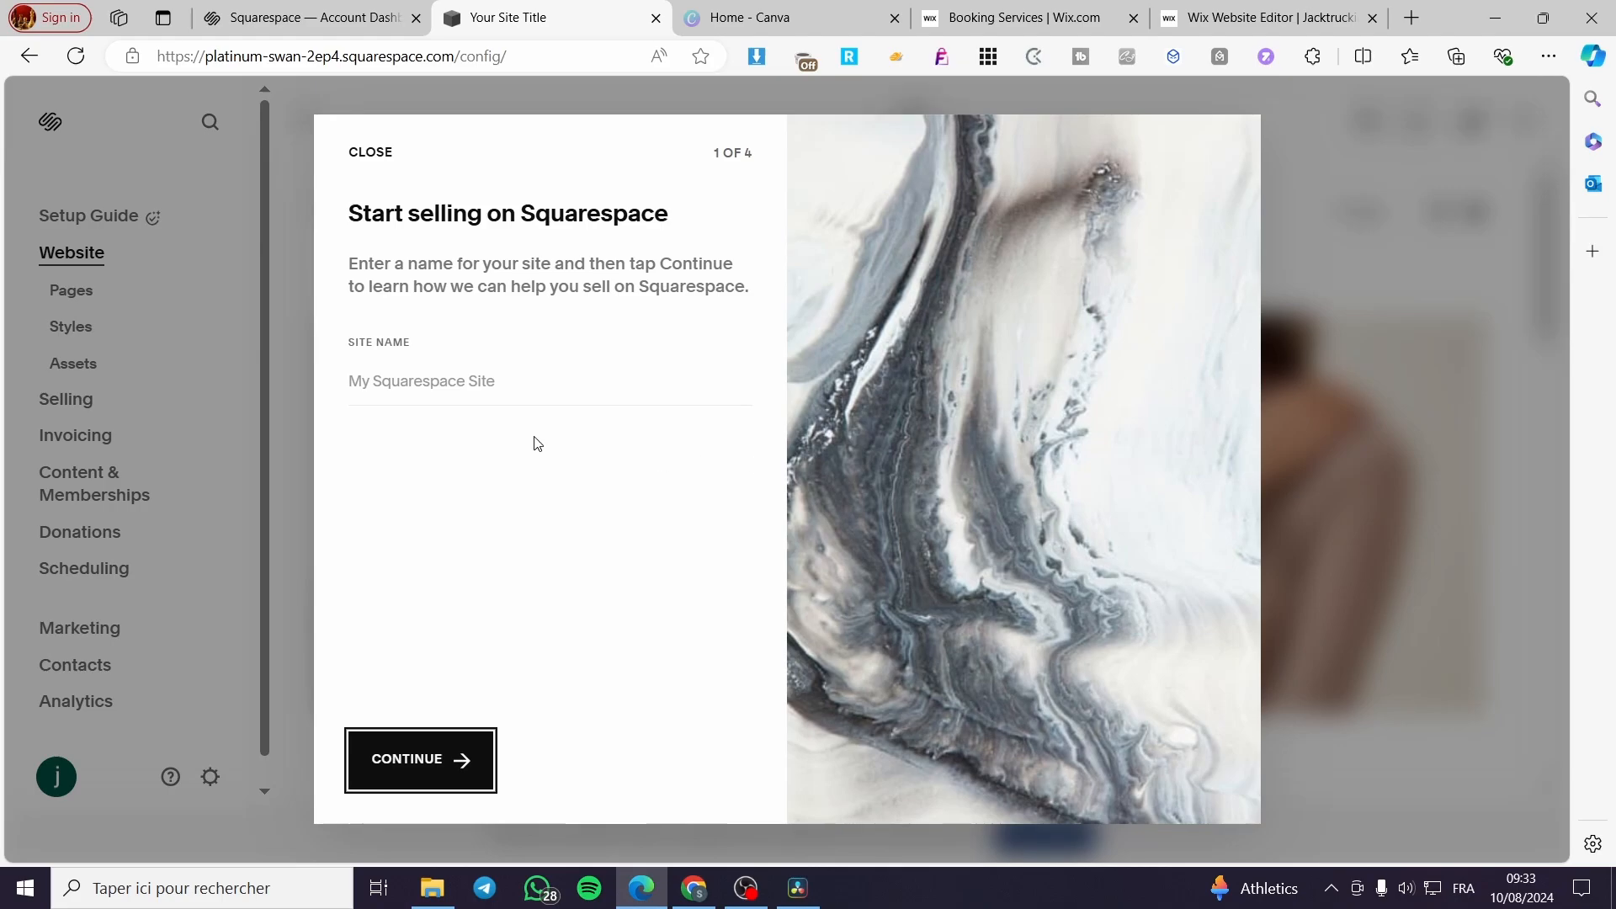
- Name the new site "Art portfolio" and continue the setup introduction
left_click(447, 376)
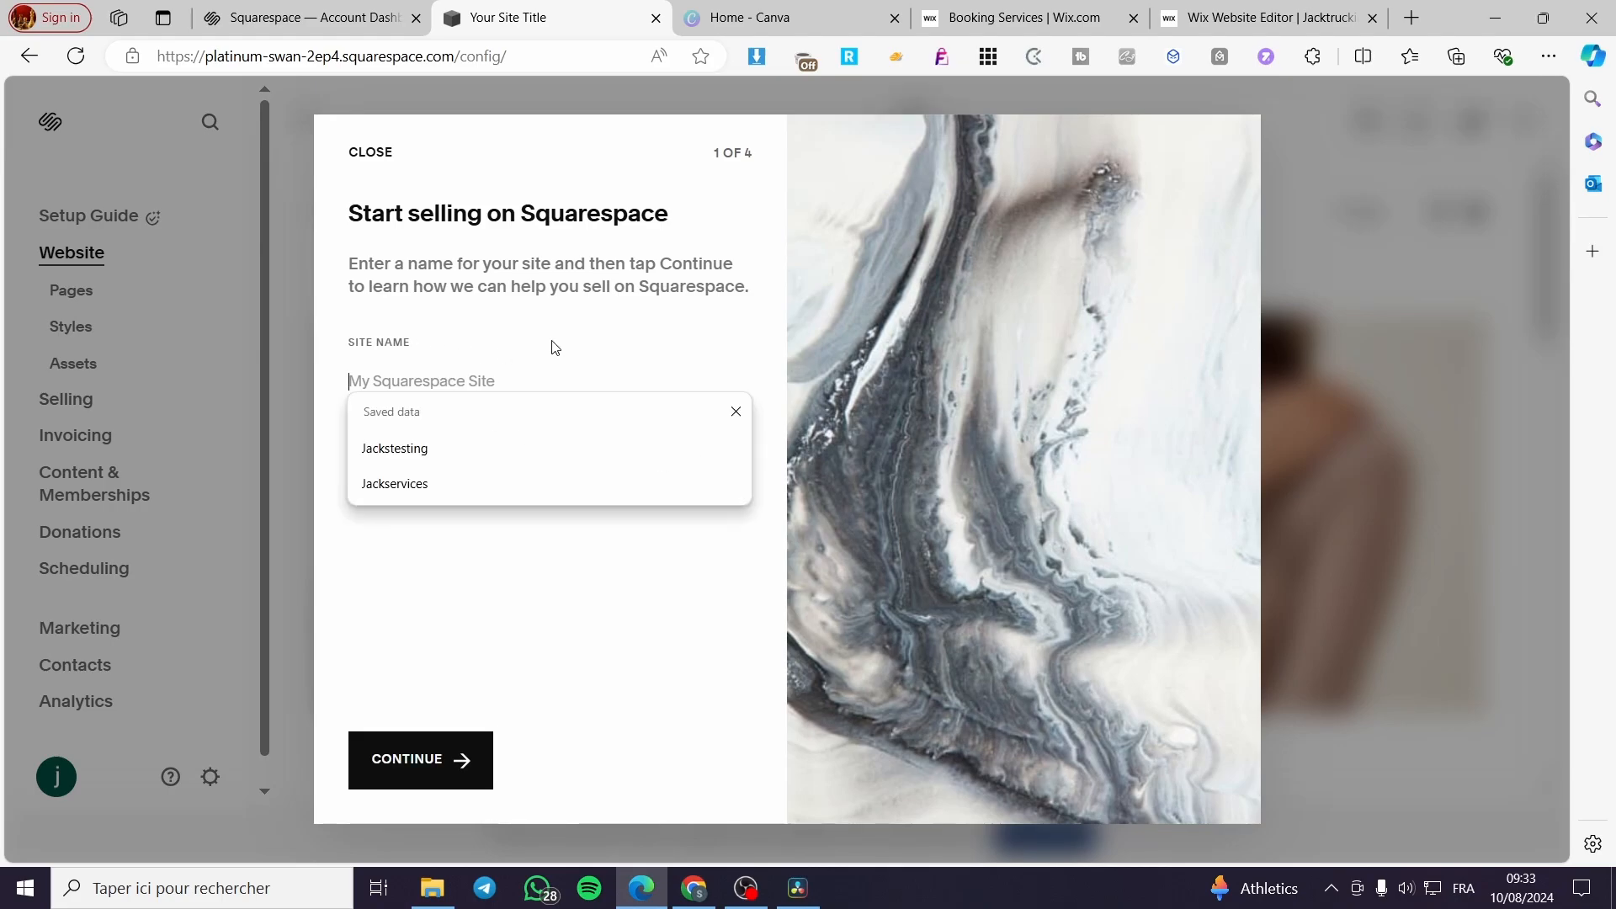
type("Art portfolio")
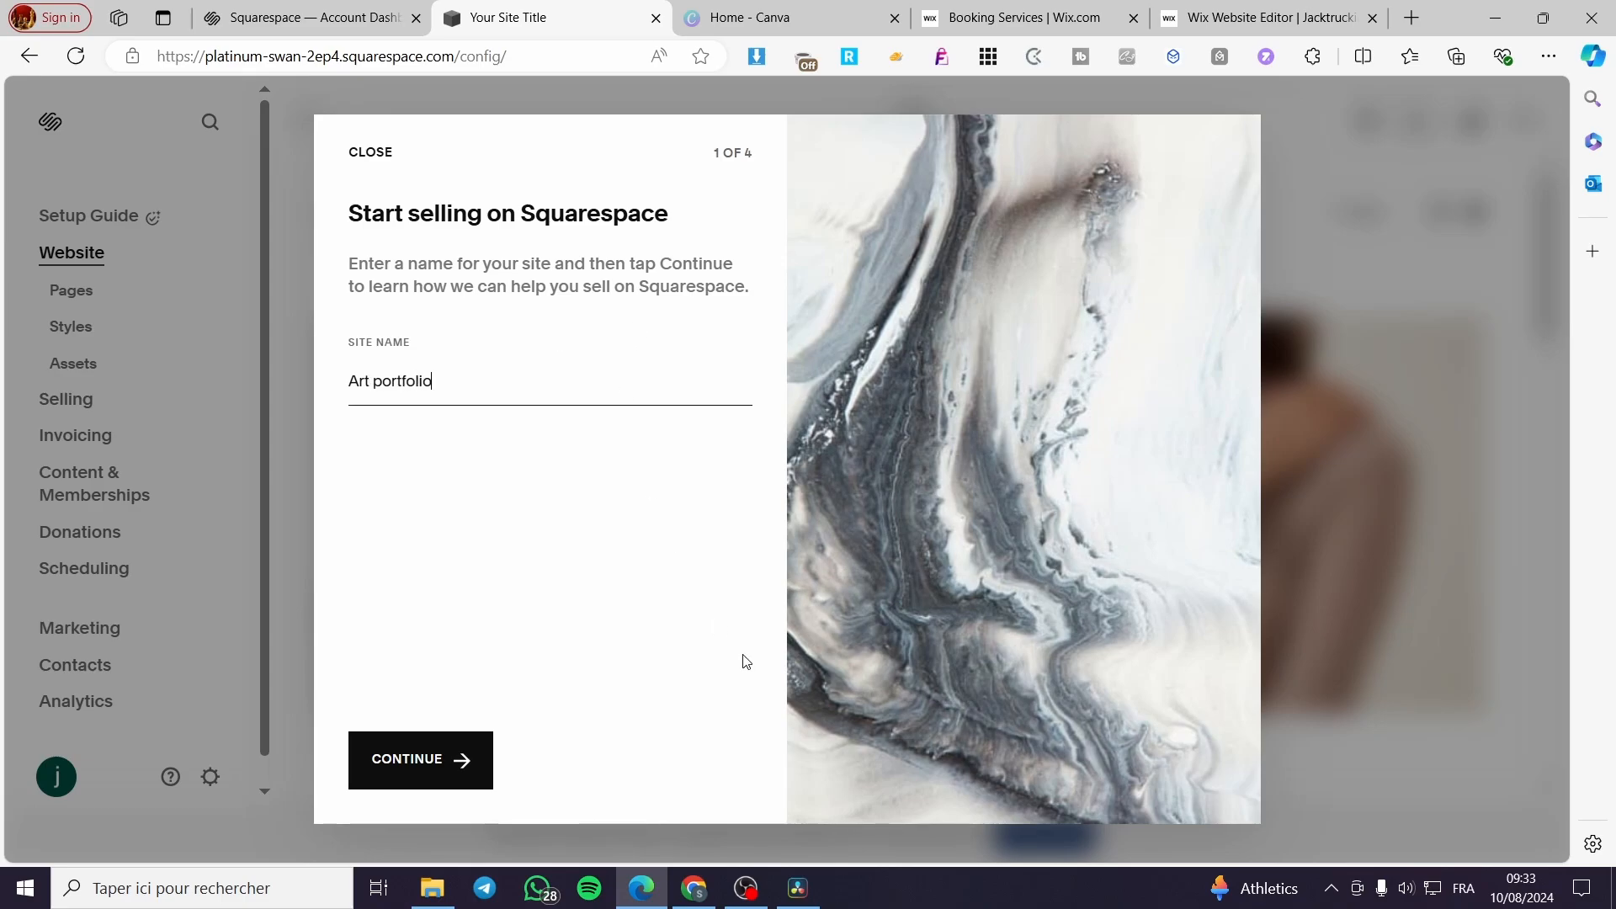
left_click(400, 766)
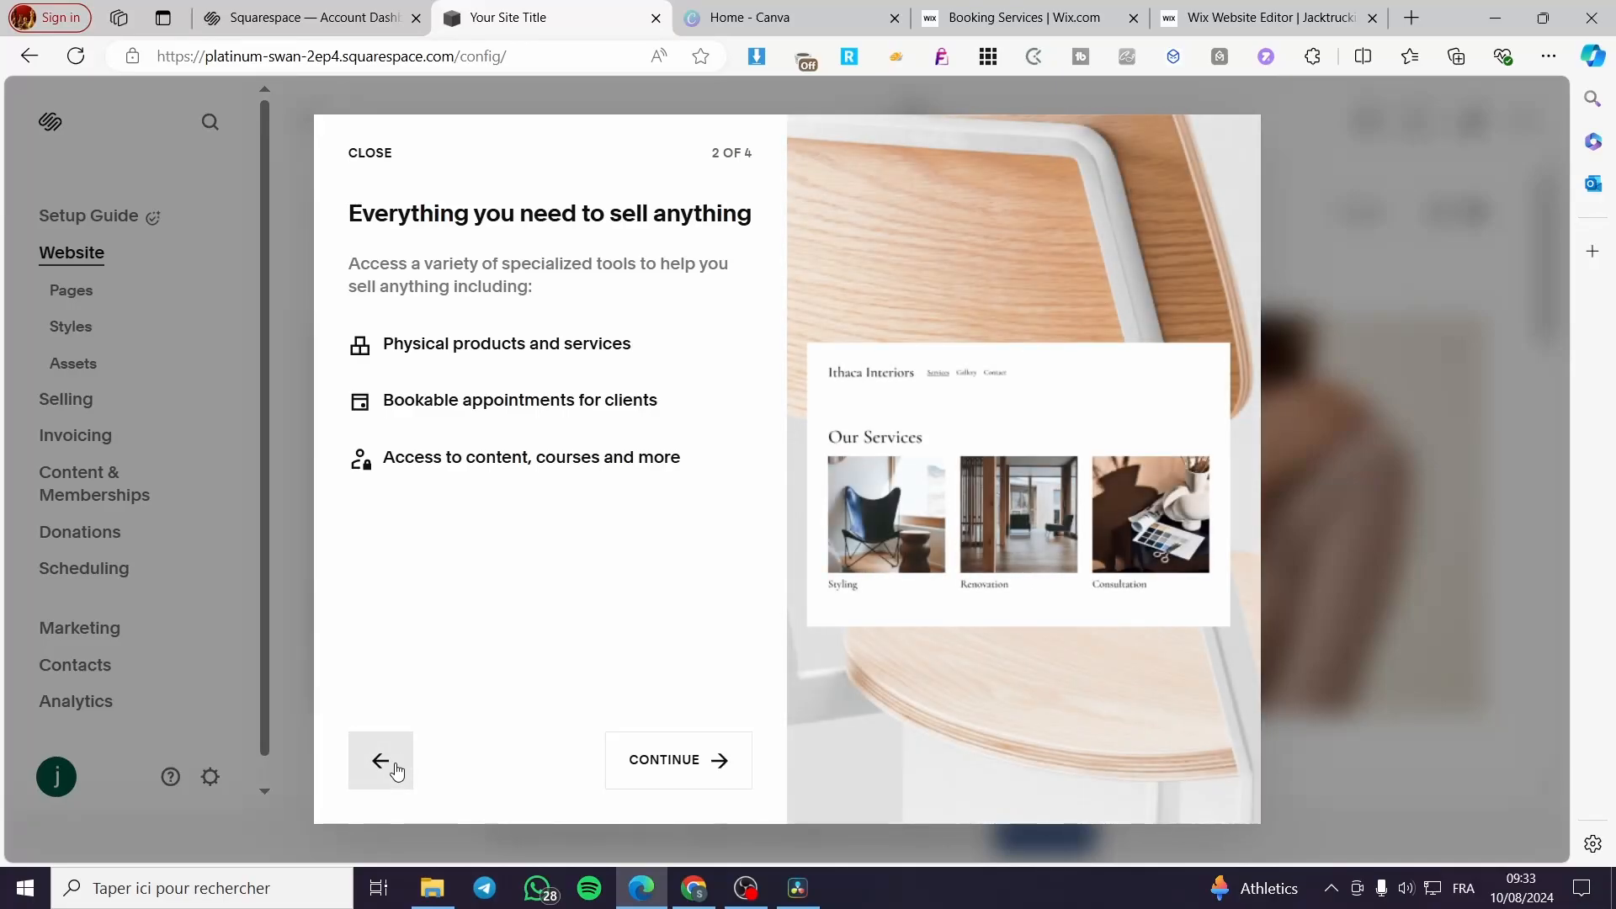
- Go through the remaining selling introduction pages to reach the site dashboard and dismiss the Invoicing tip
left_click(670, 763)
left_click(665, 760)
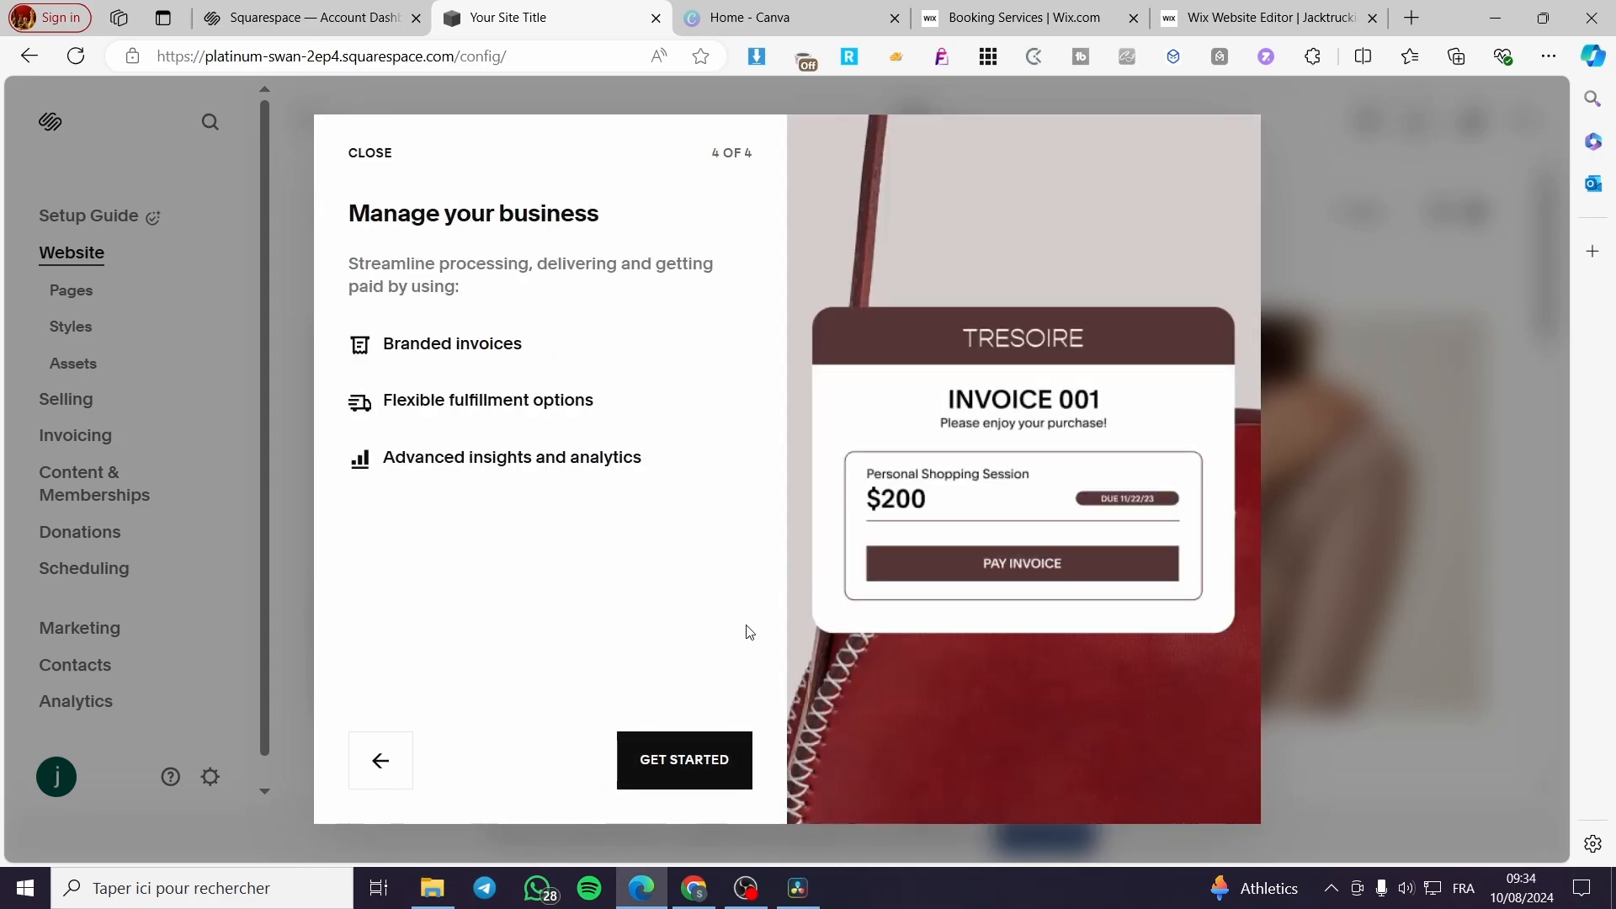
left_click(718, 761)
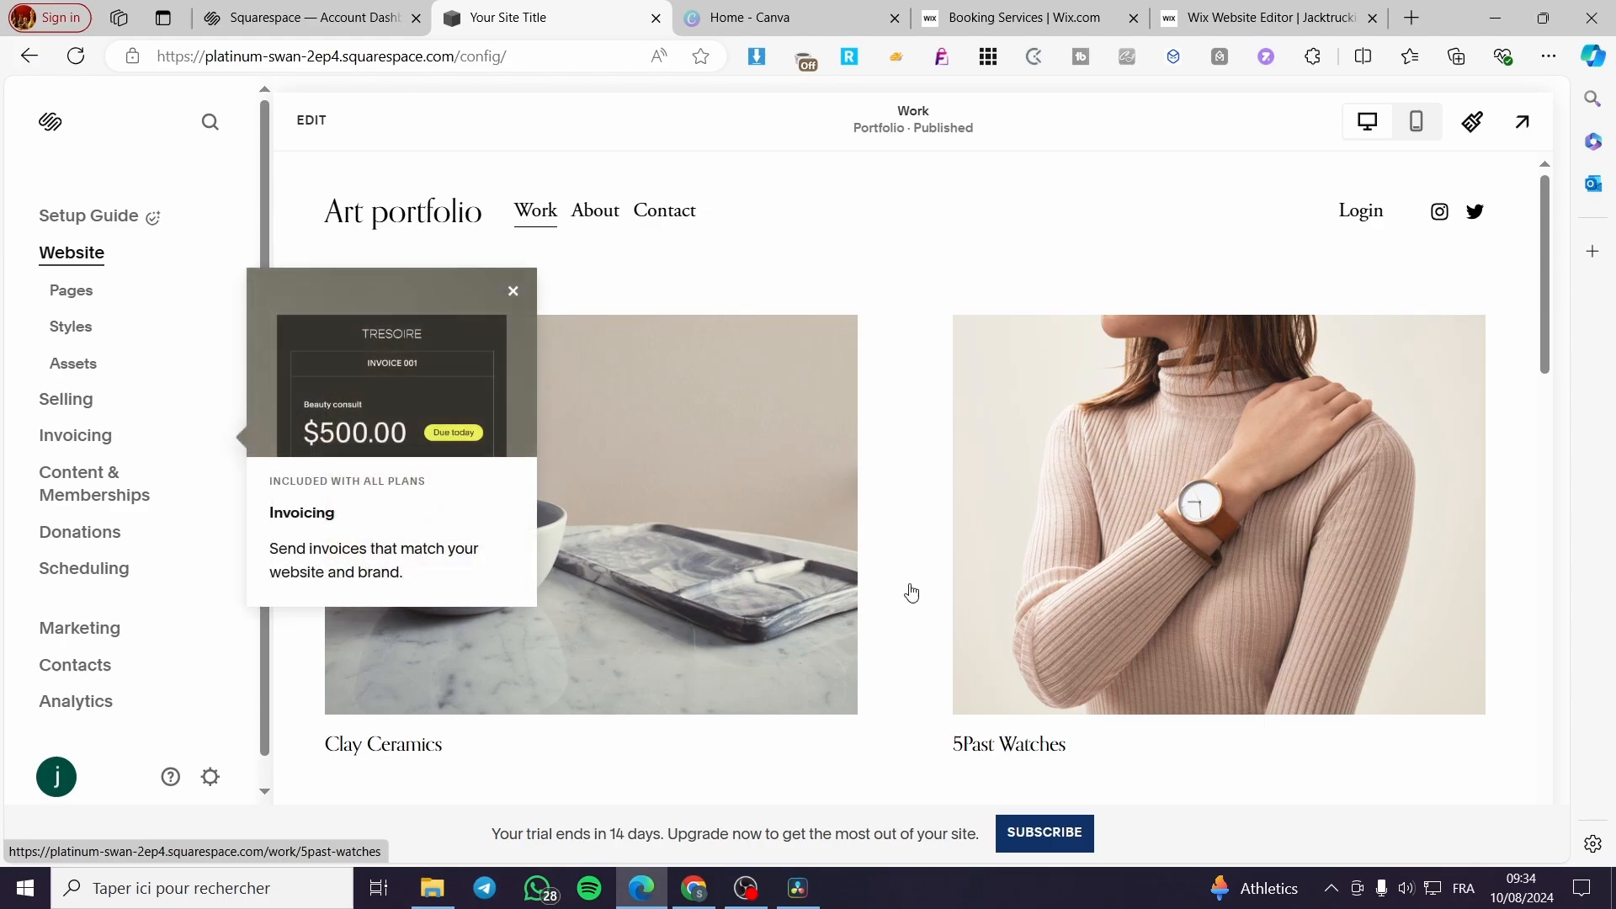
left_click(554, 306)
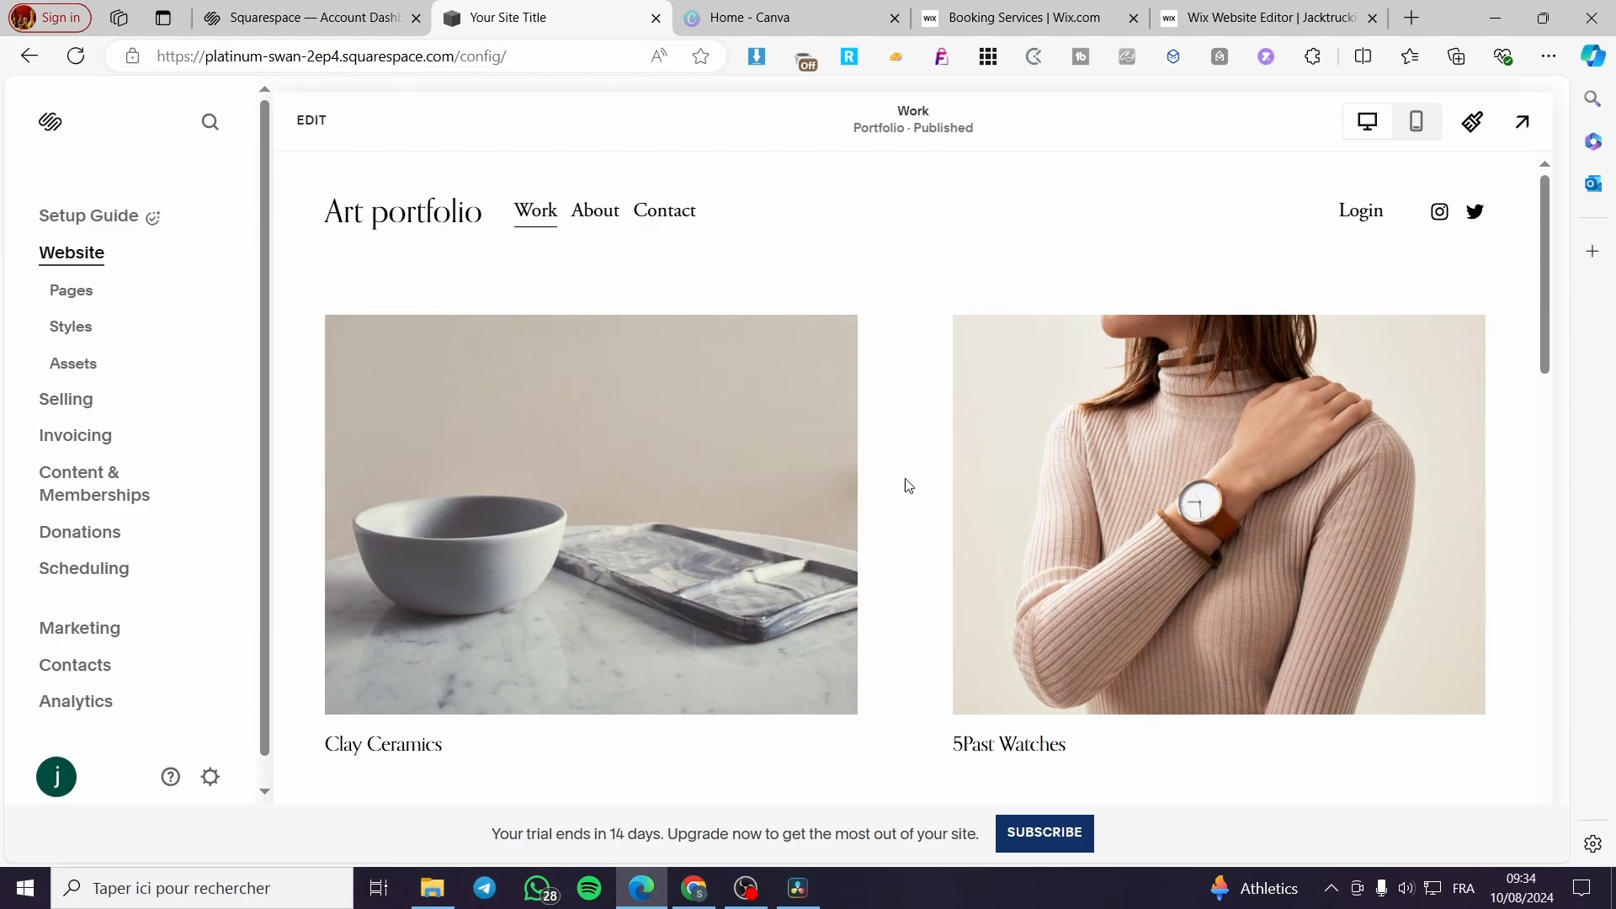
- Look over the Work page, switch it to edit mode and open the site header for editing
scroll(902, 480, "down", 8)
scroll(1143, 473, "down", 5)
scroll(249, 433, "down", 1)
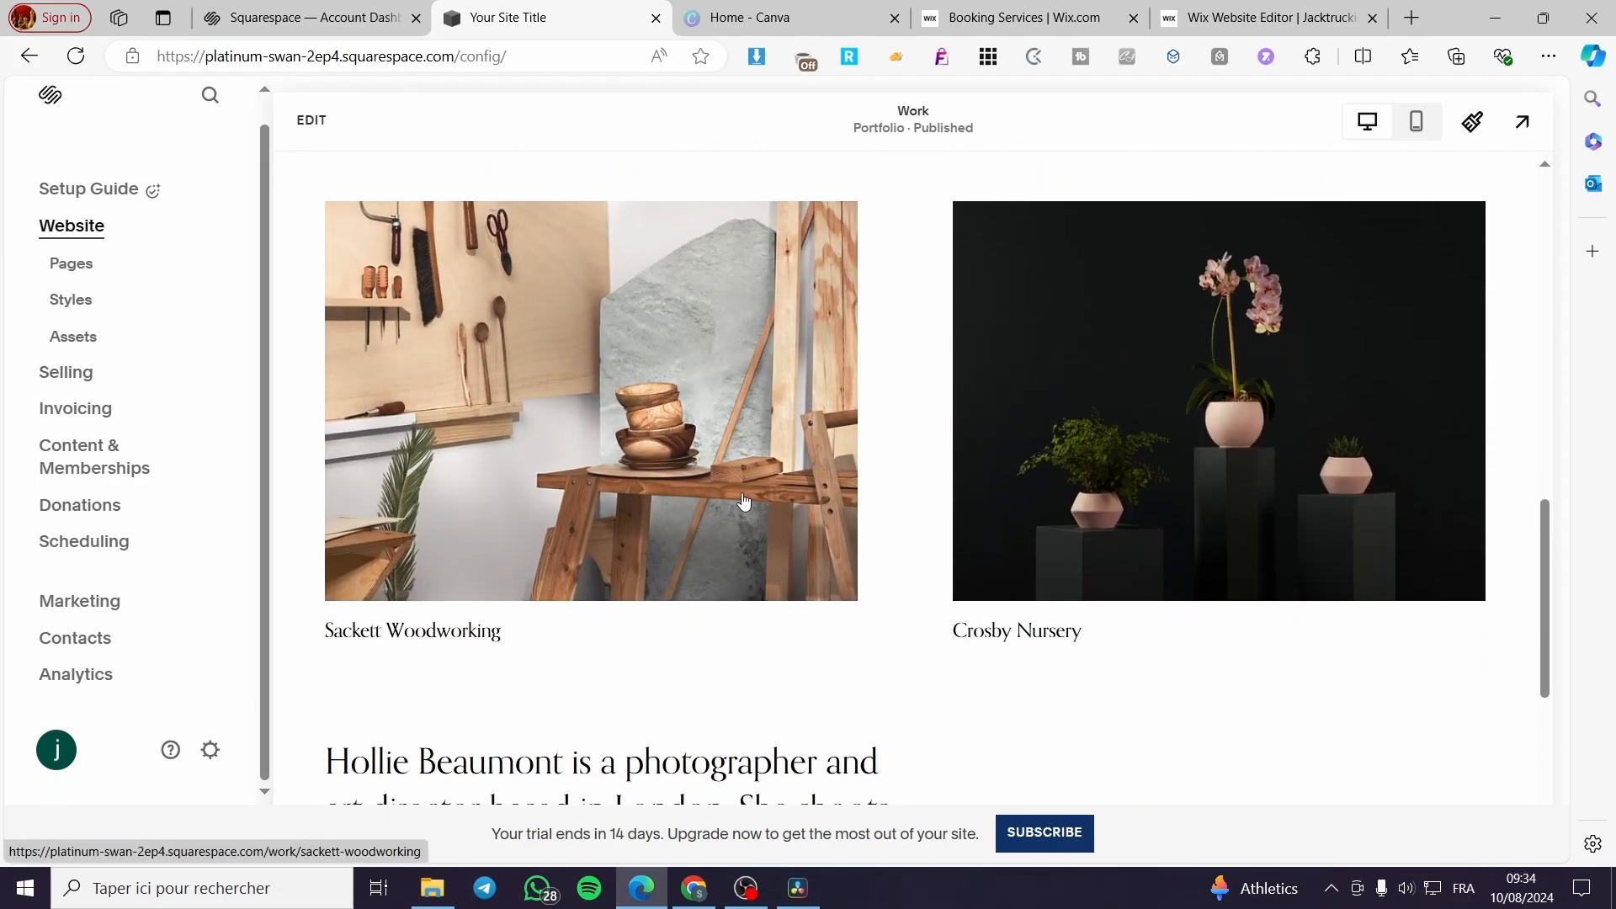
scroll(963, 530, "down", 6)
scroll(613, 529, "up", 15)
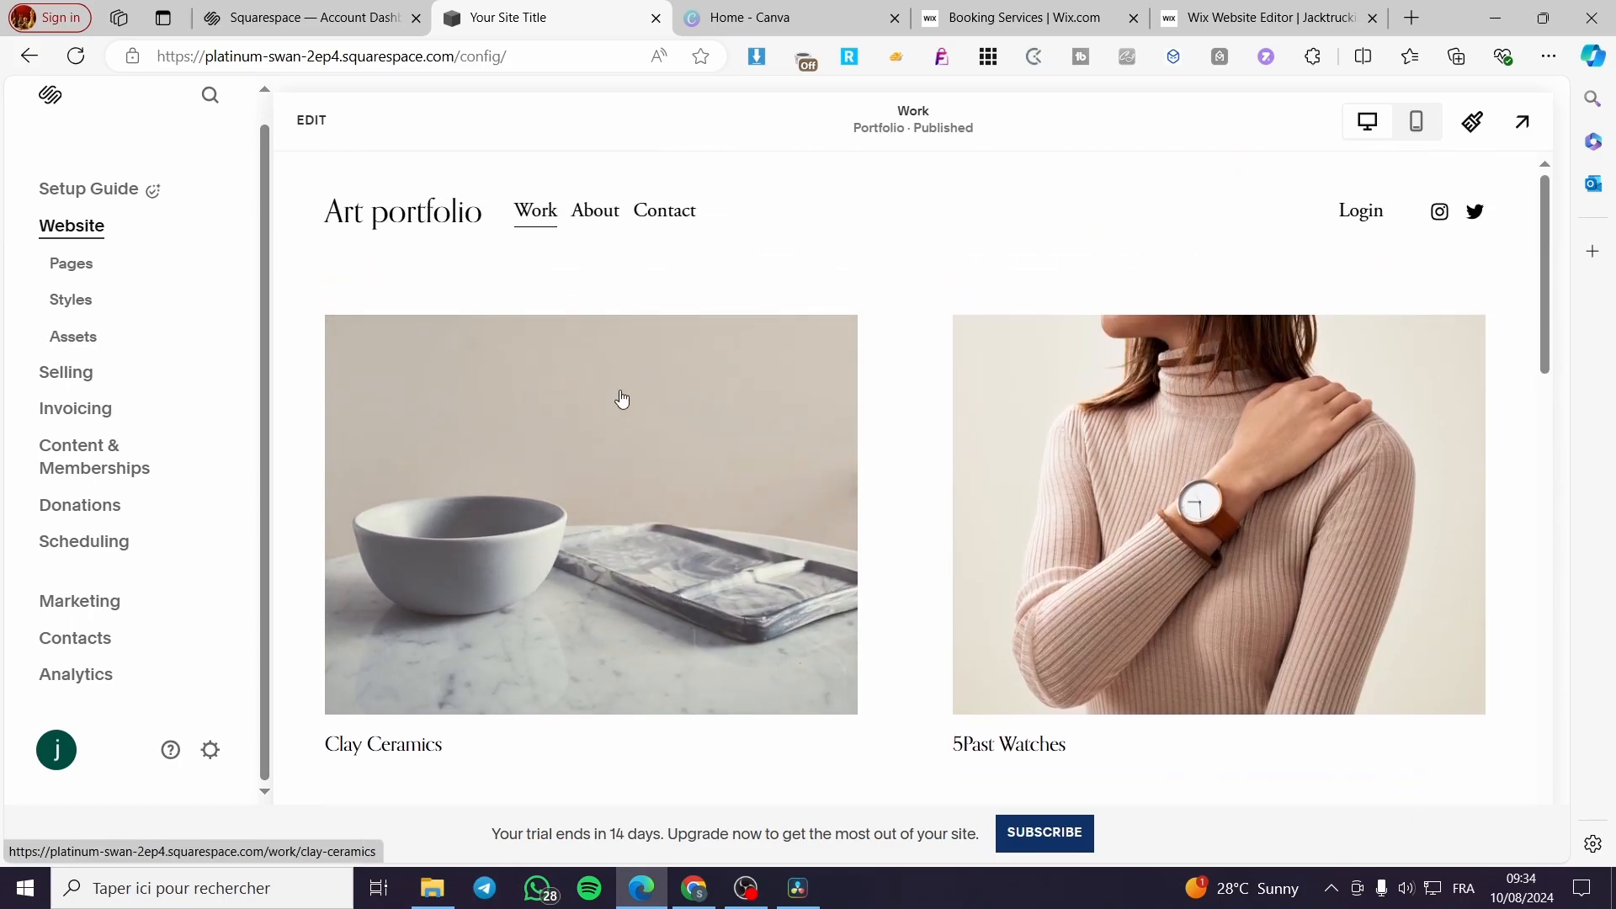
left_click(318, 126)
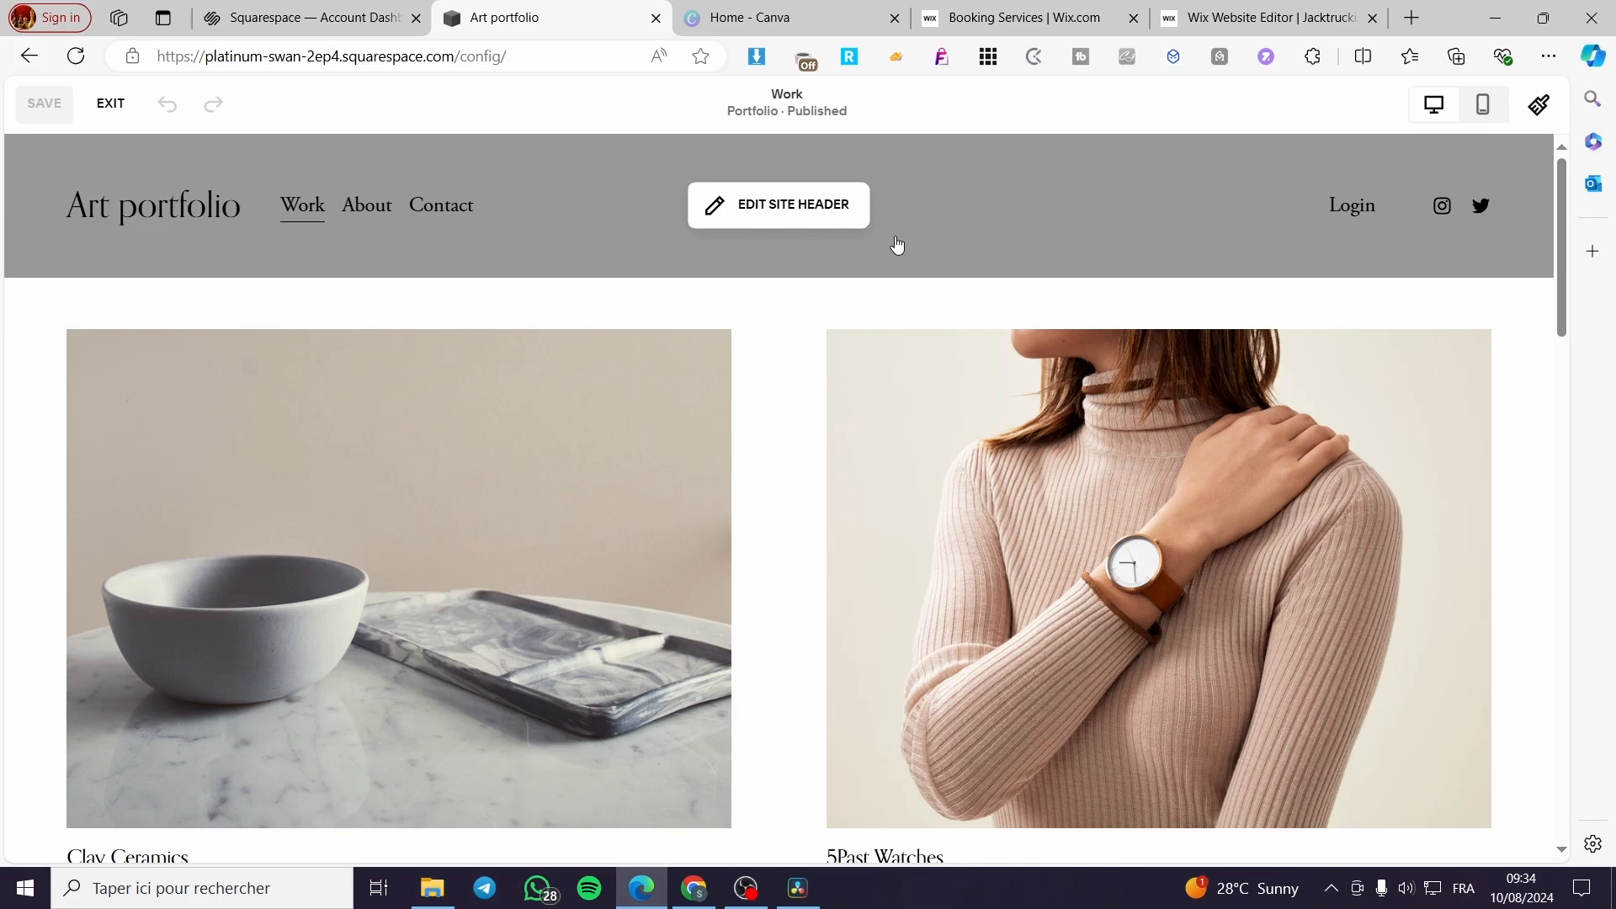
left_click(736, 220)
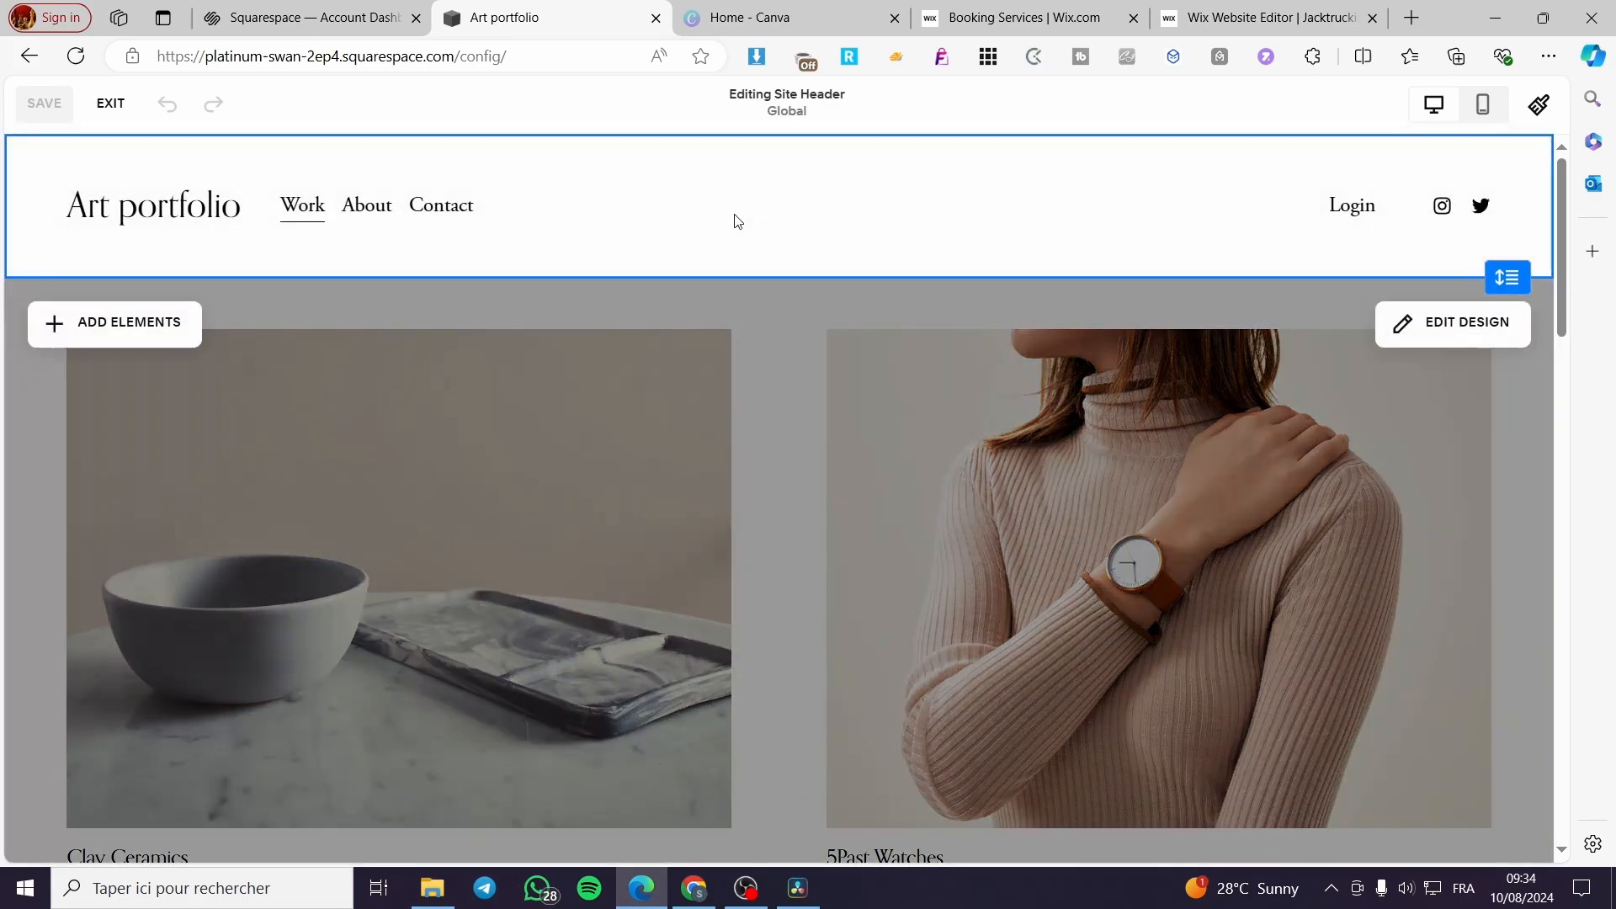
- Inspect the header's editable elements: the site title and logo settings, the navigation page list and the social links
left_click(309, 222)
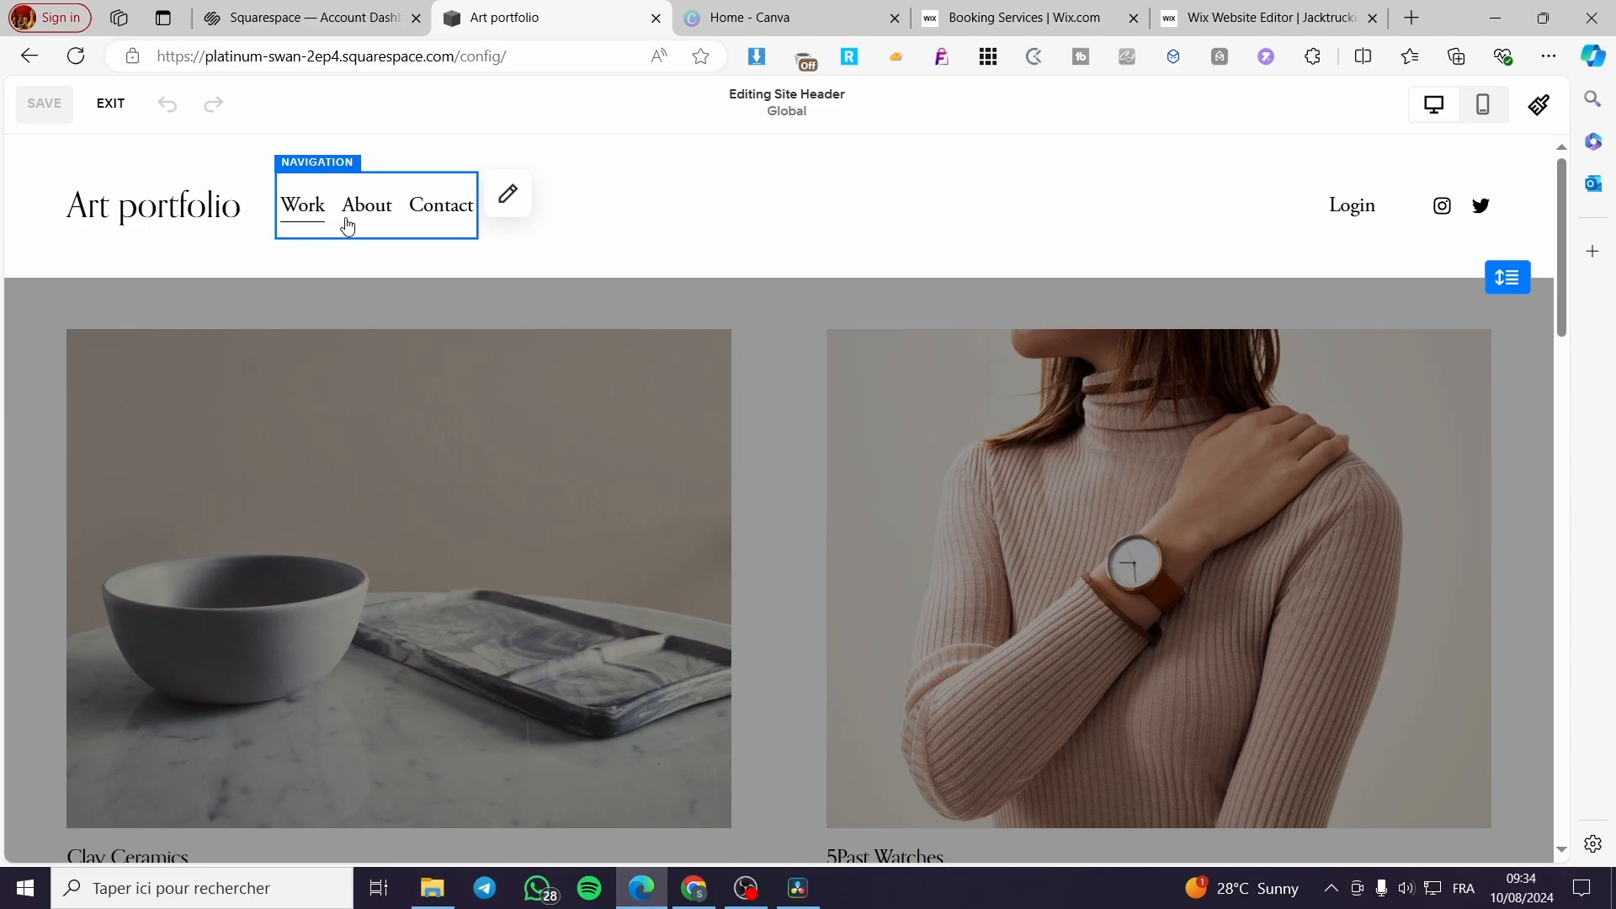
left_click(166, 226)
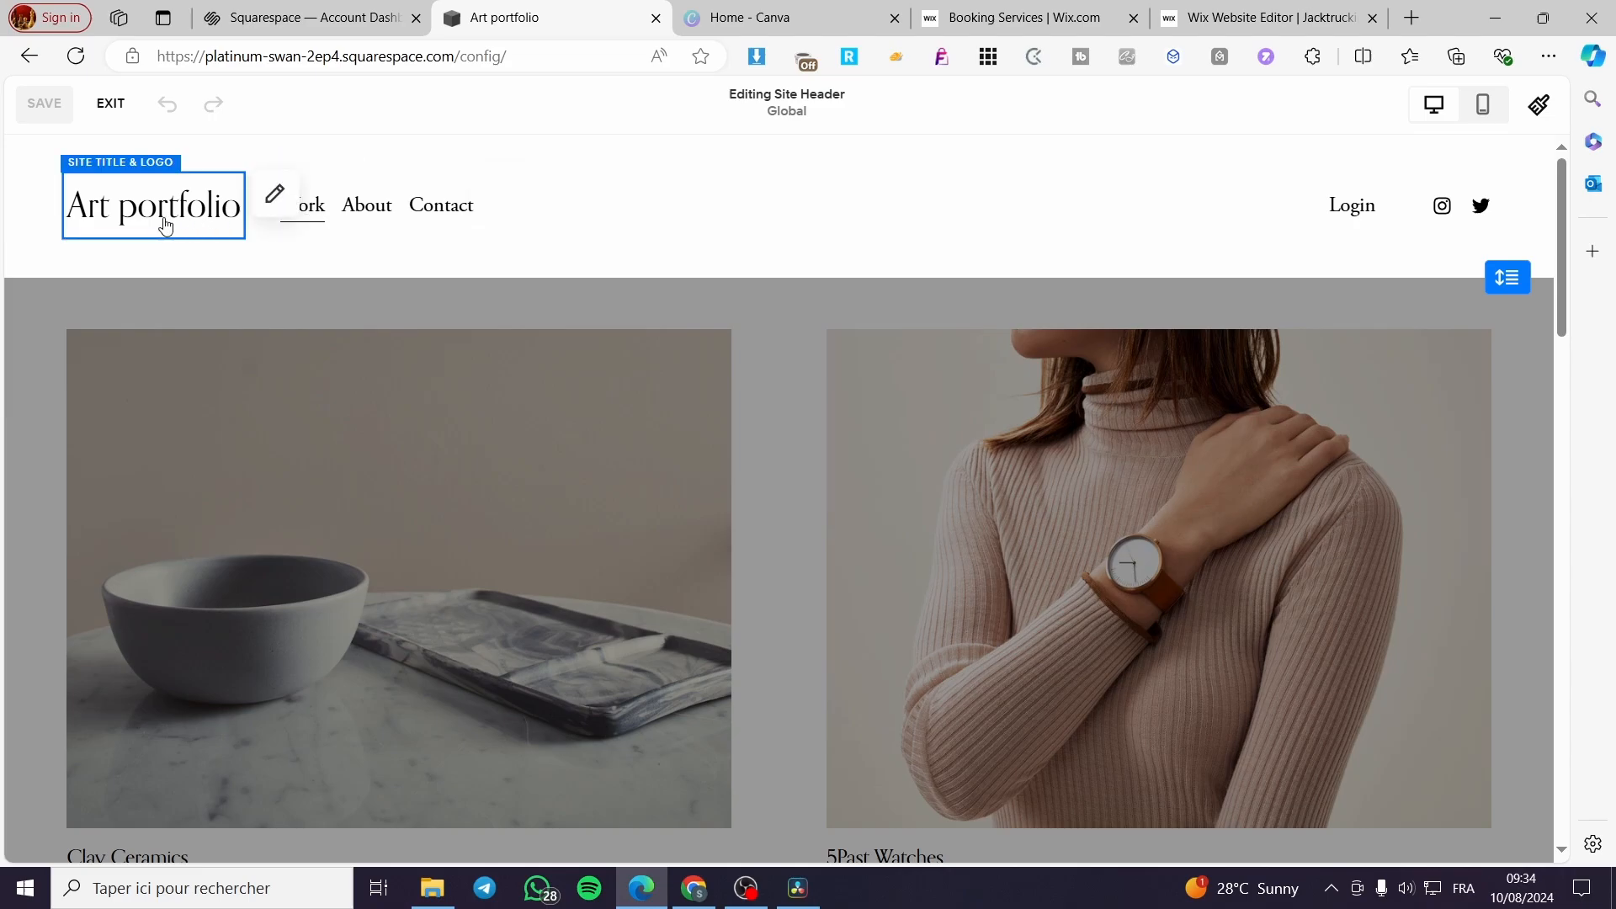
left_click(286, 202)
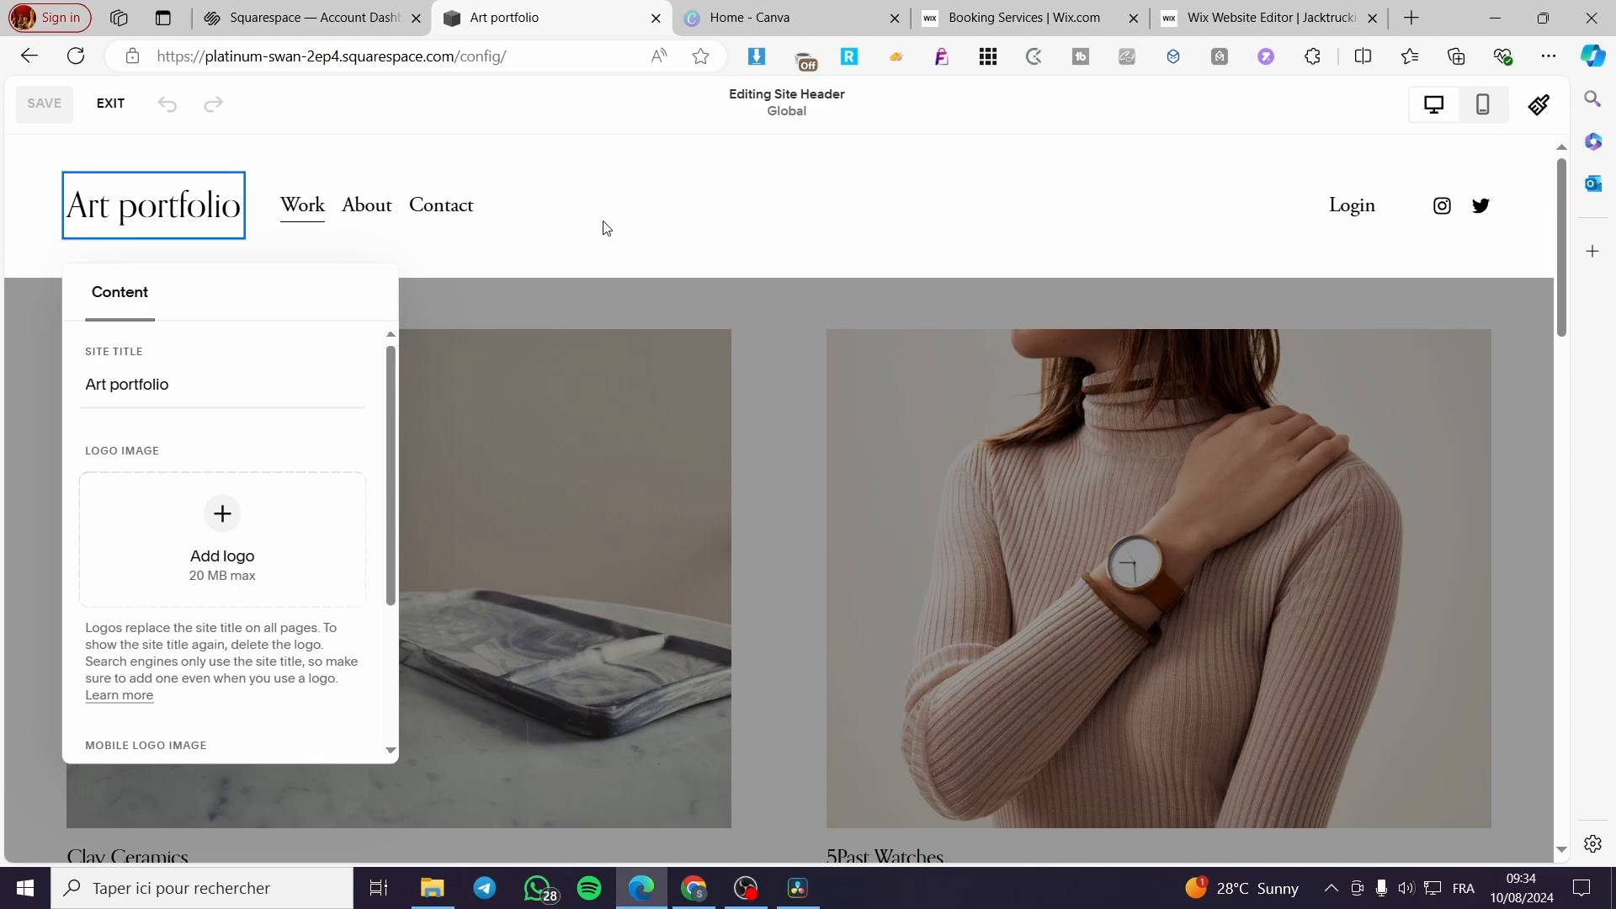
left_click(431, 214)
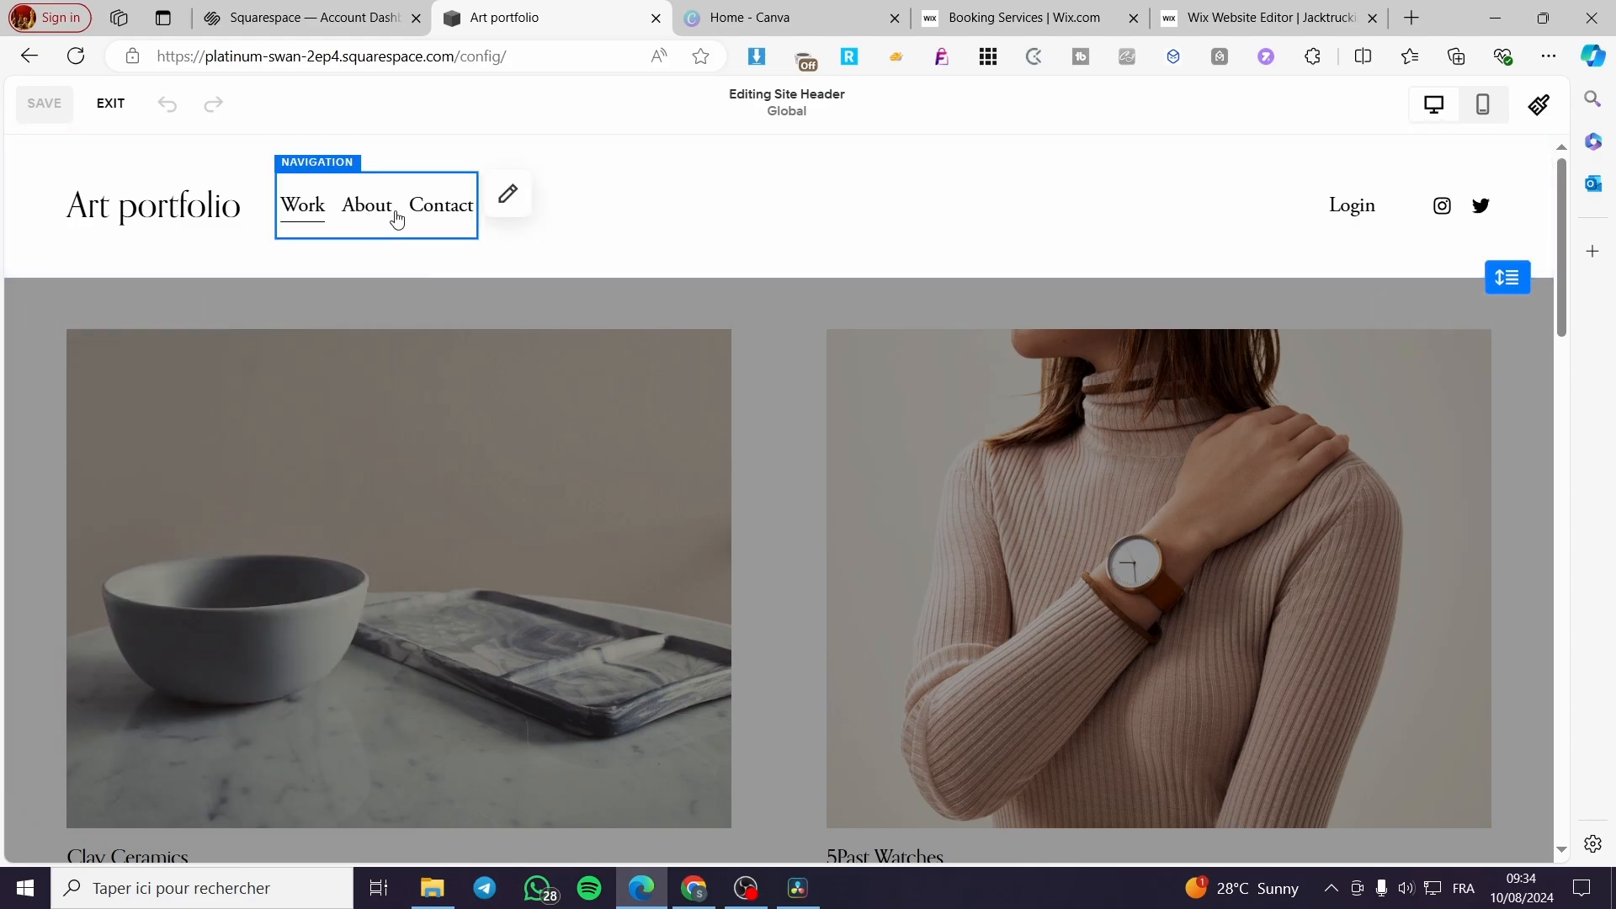
left_click(507, 196)
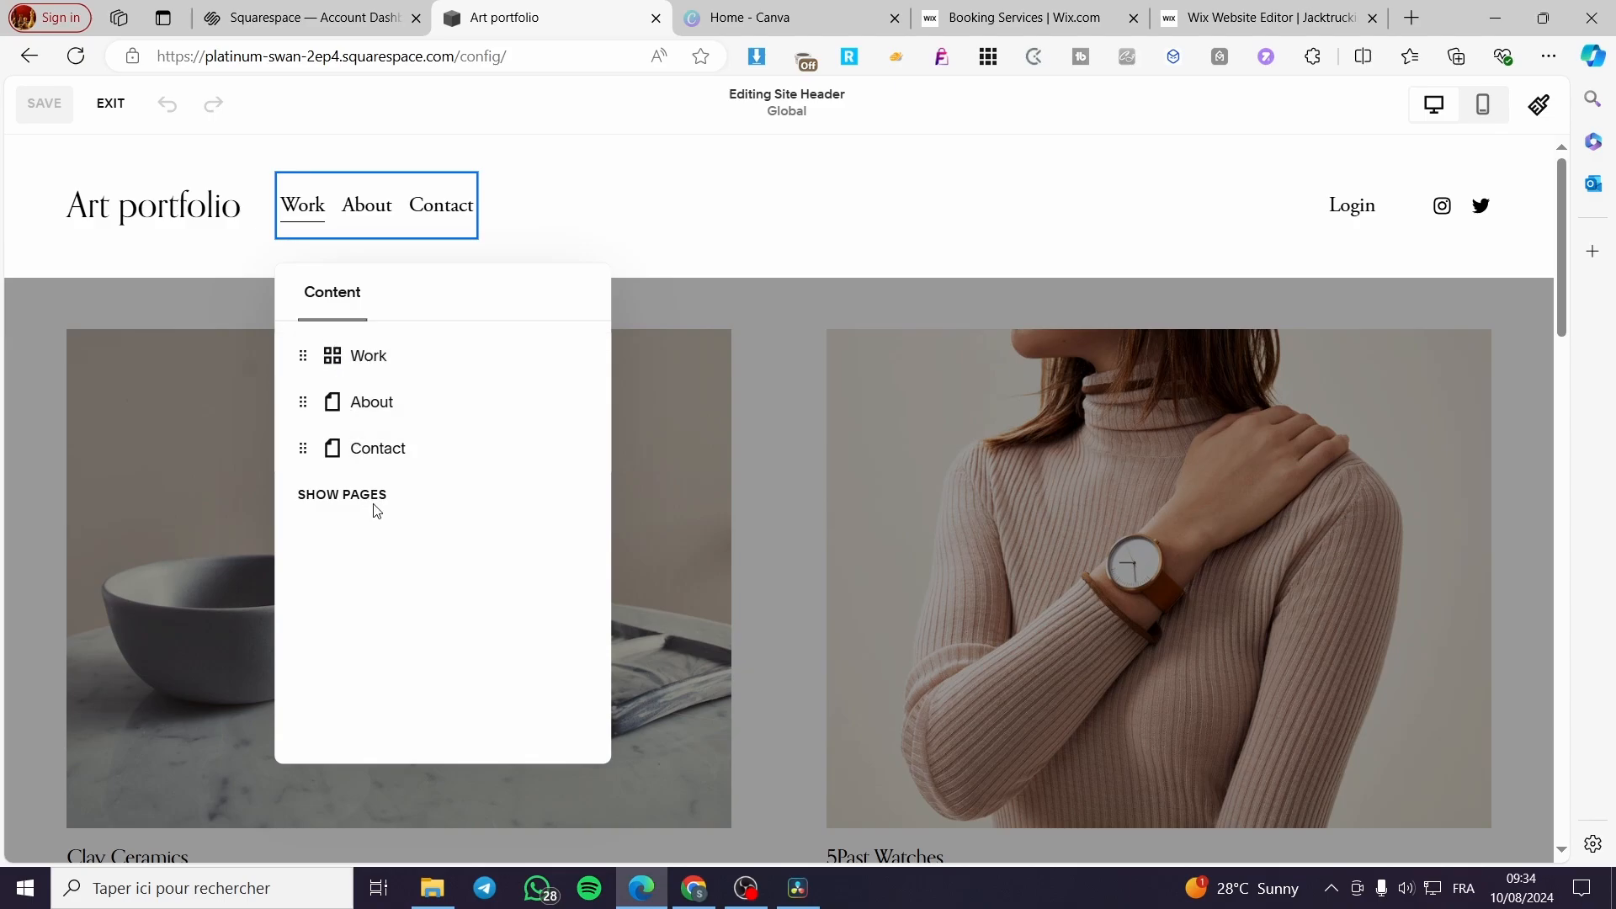
left_click(610, 243)
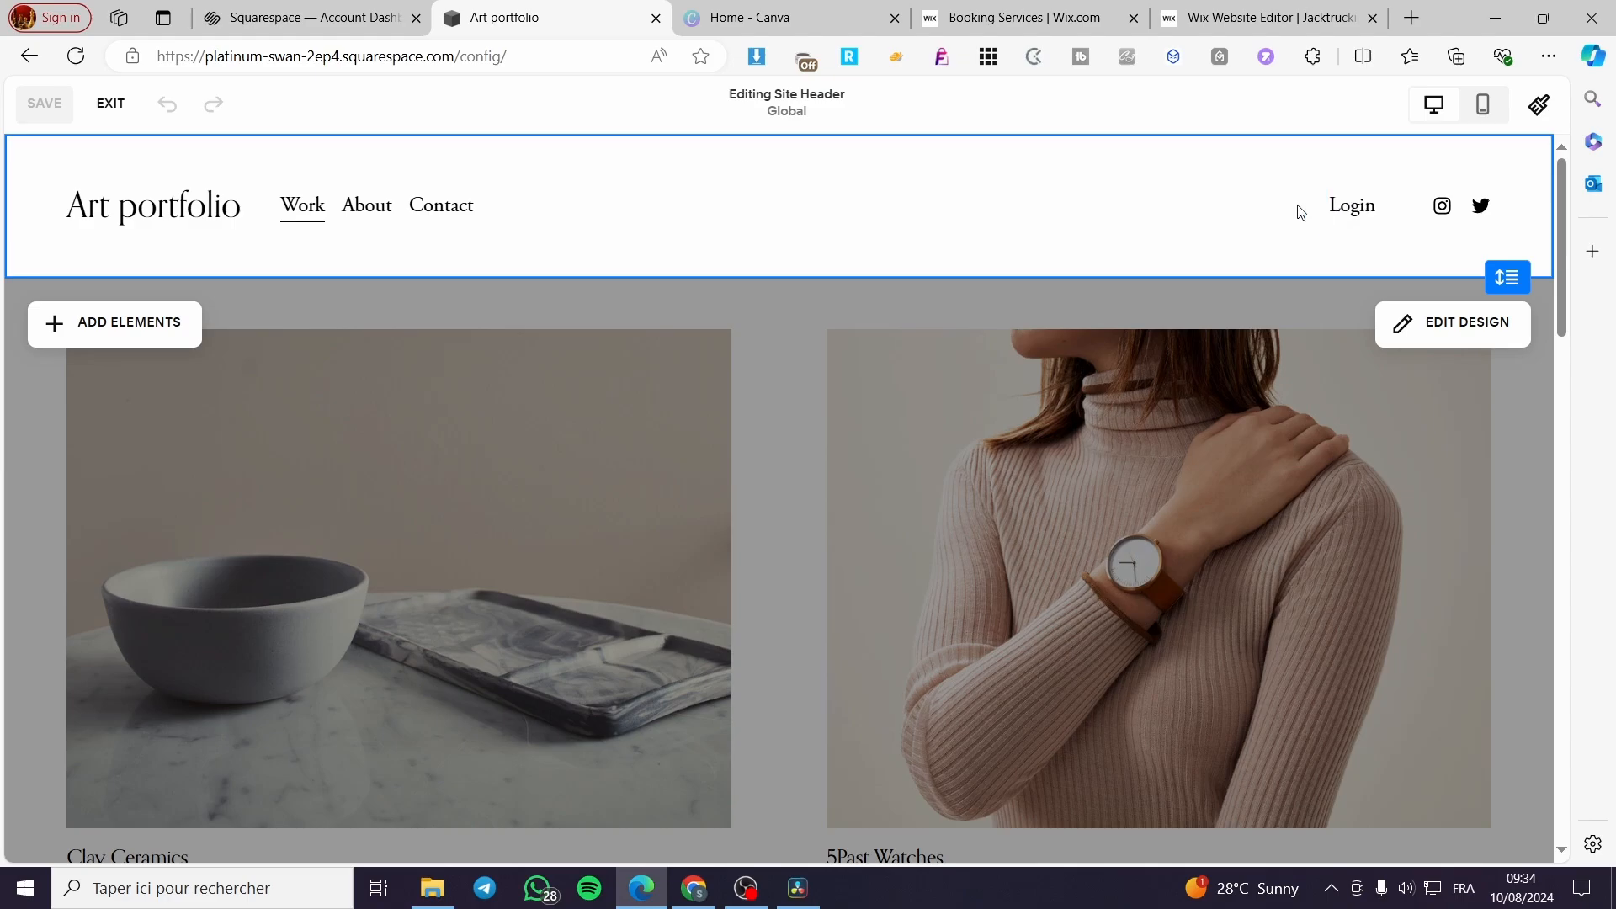
left_click(1464, 216)
left_click(1126, 244)
- Leave the header, look through the Work page's project grid and text section in the editor, and exit edit mode
left_click(994, 408)
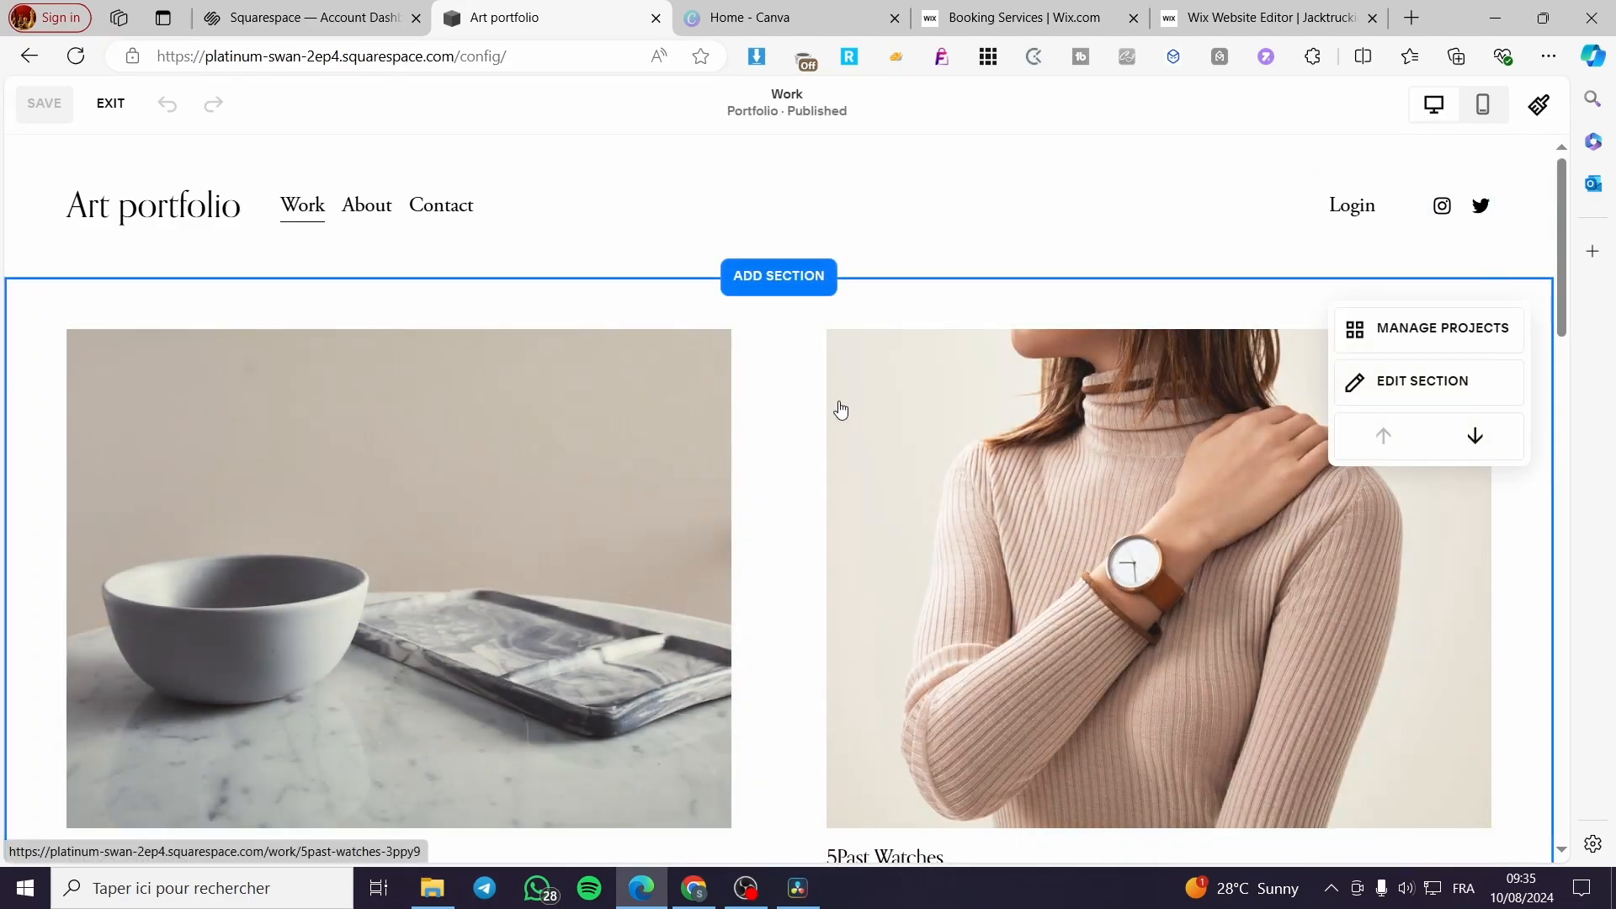
scroll(842, 408, "down", 7)
scroll(876, 328, "down", 8)
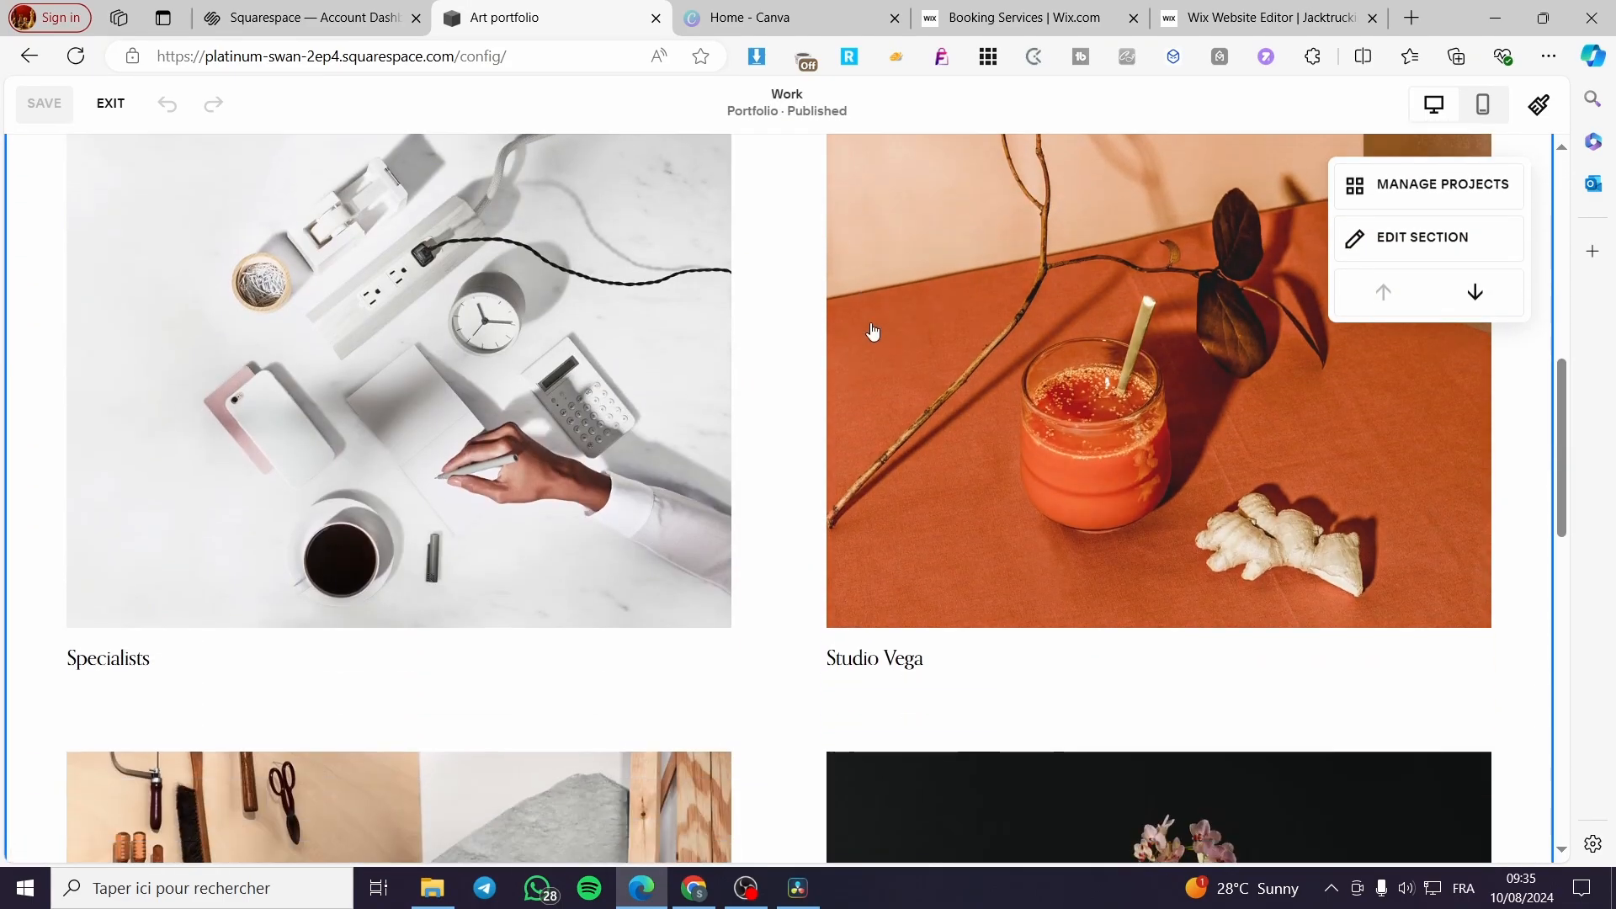
scroll(843, 339, "down", 6)
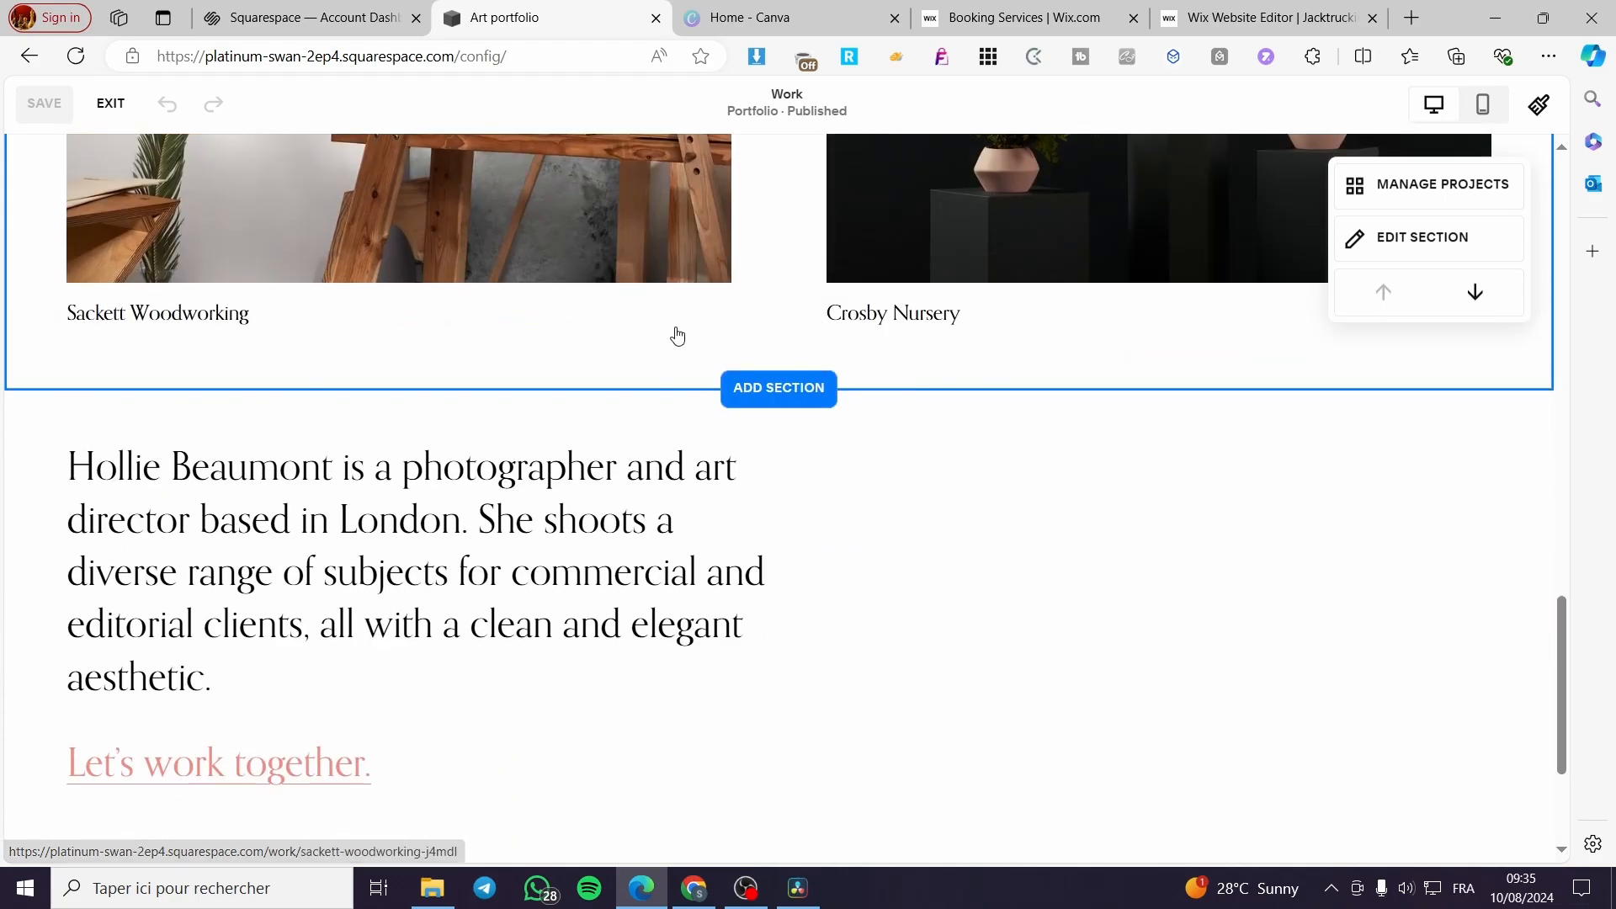
scroll(675, 336, "up", 15)
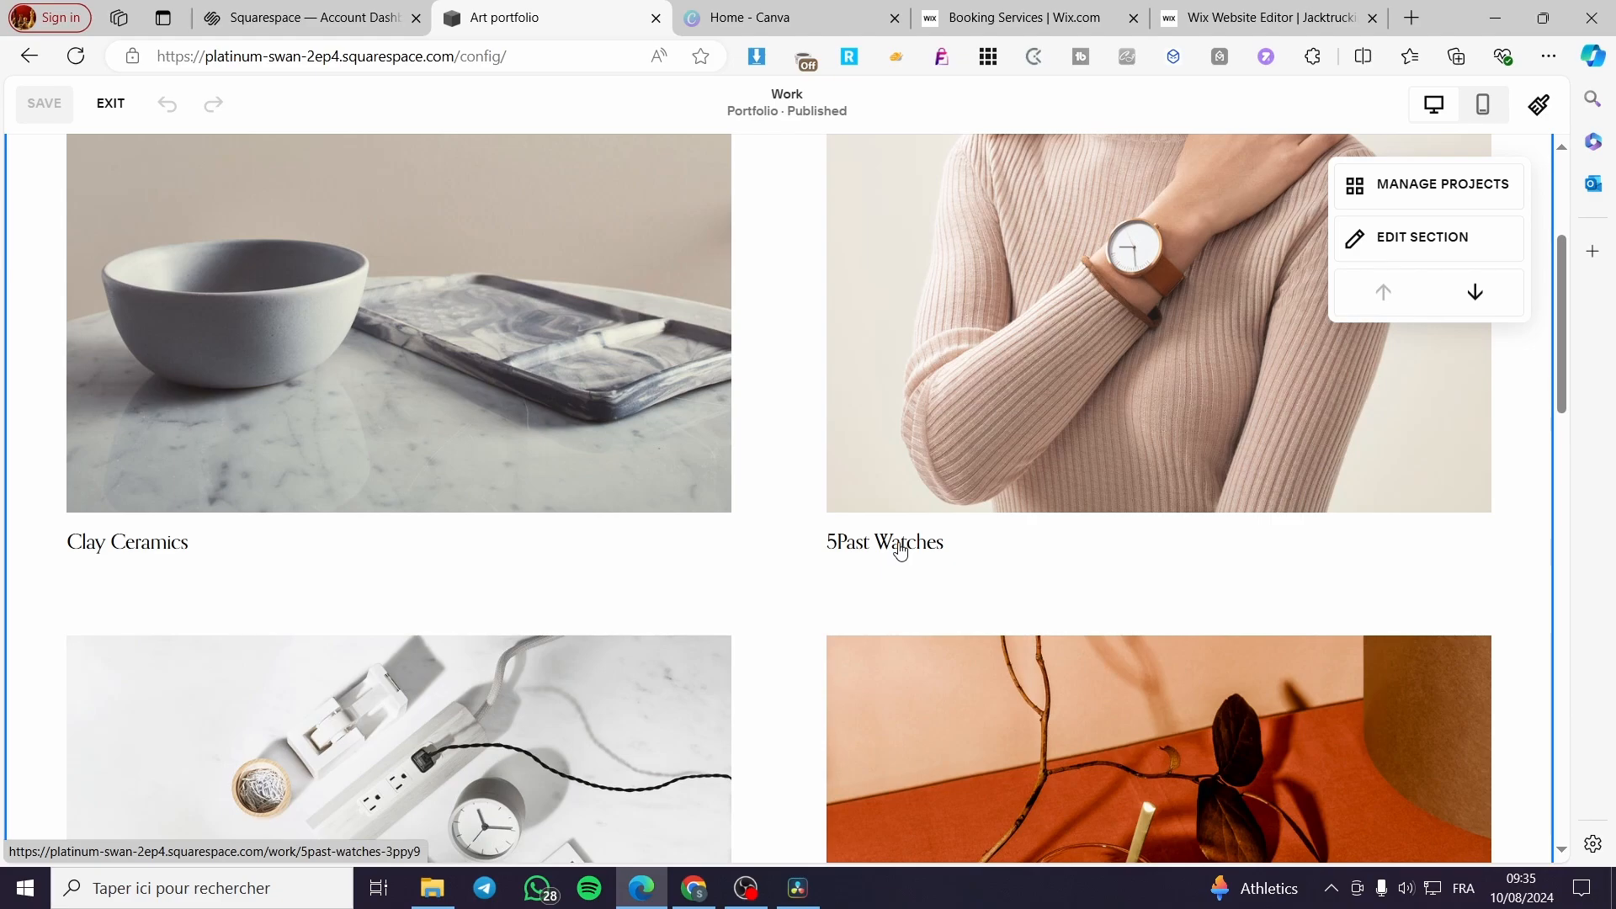
scroll(794, 441, "up", 3)
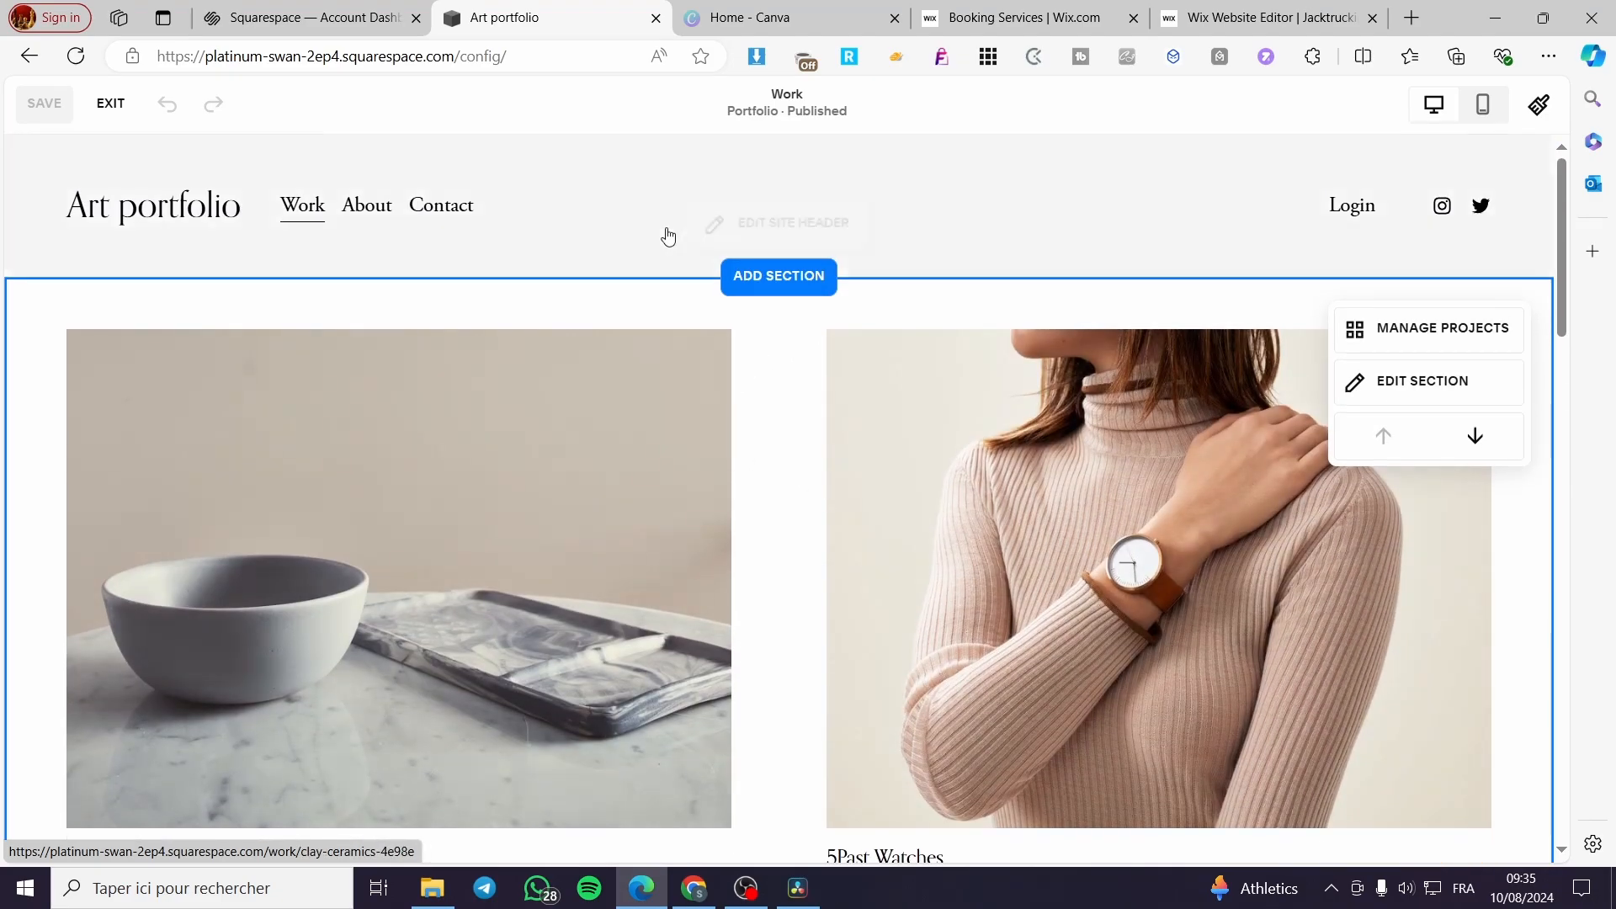
left_click(110, 102)
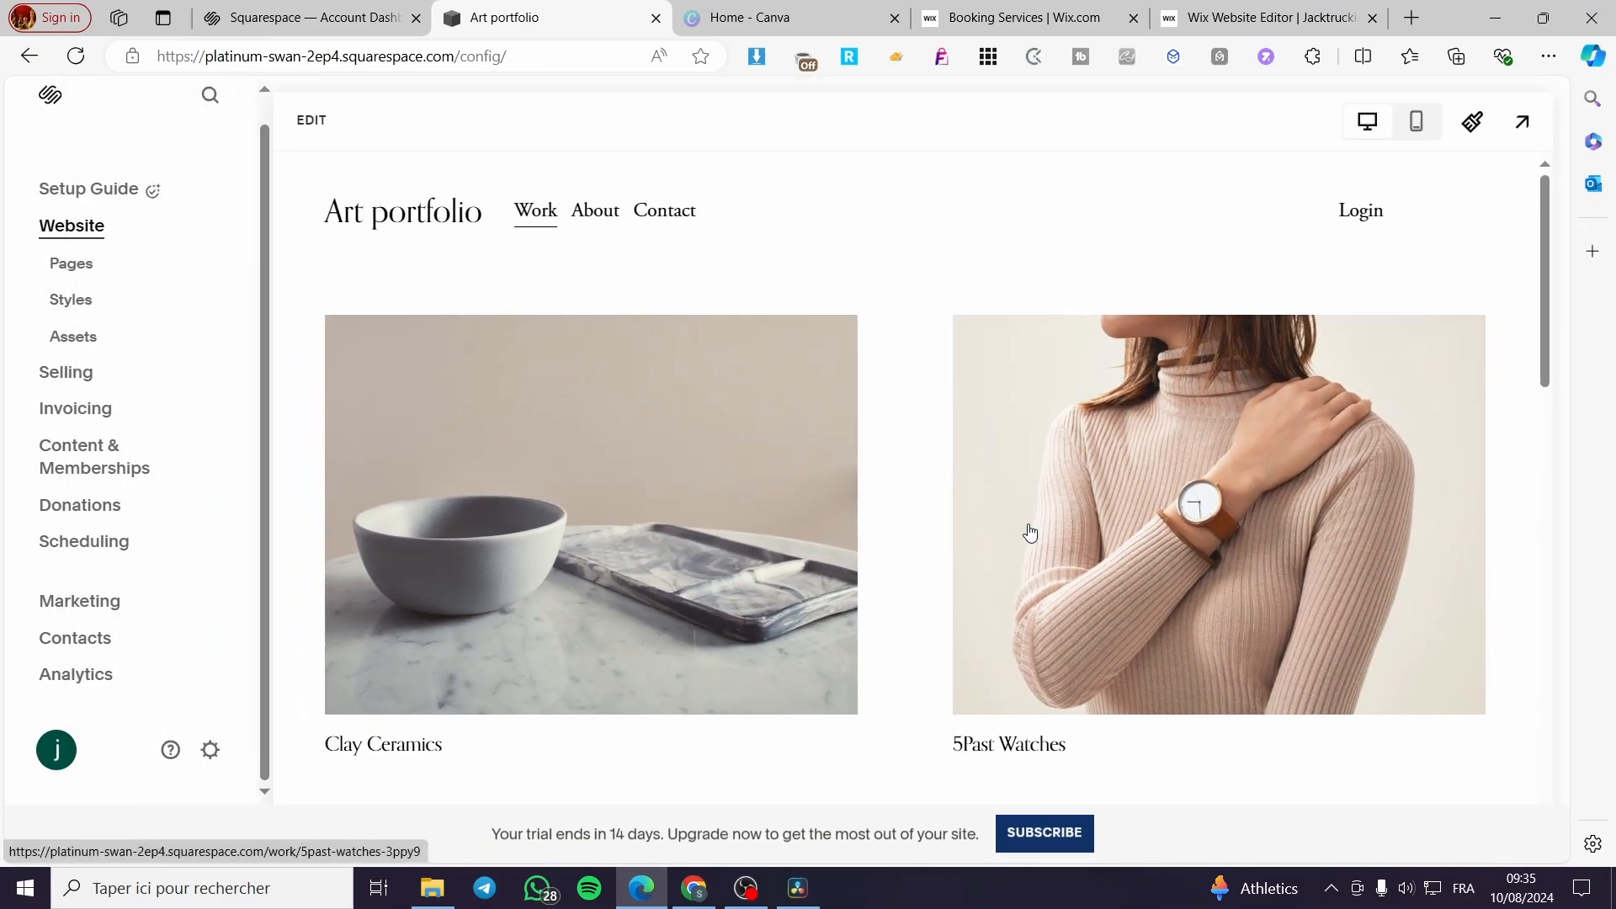
- Open the 5Past Watches project from the Work page and examine its title, description text and images
left_click(1148, 598)
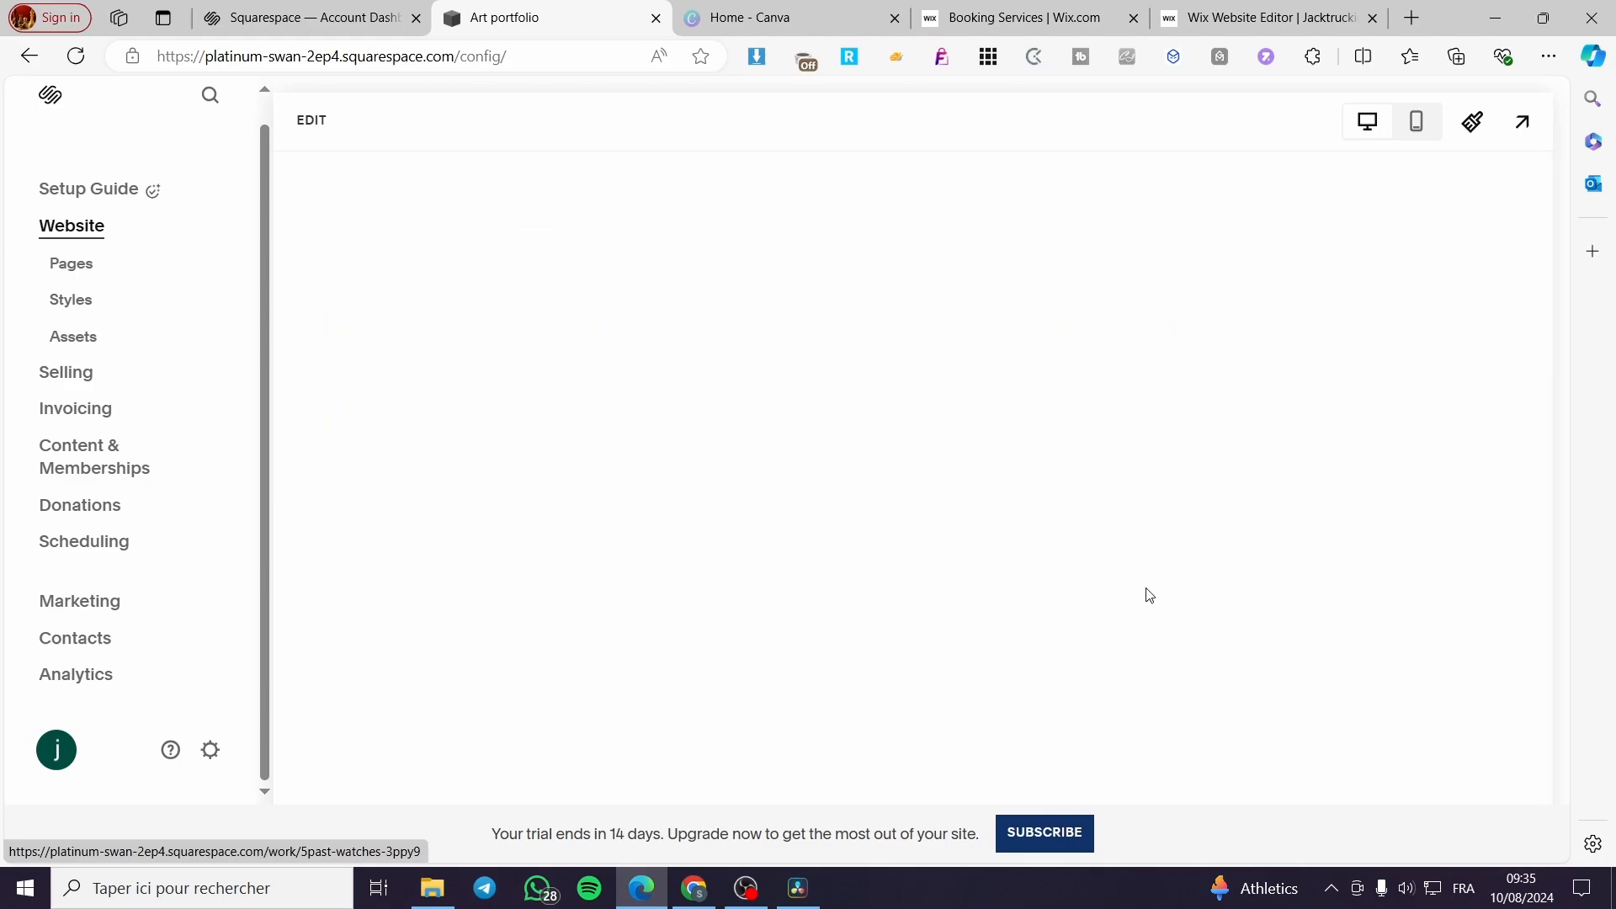
scroll(1048, 582, "down", 2)
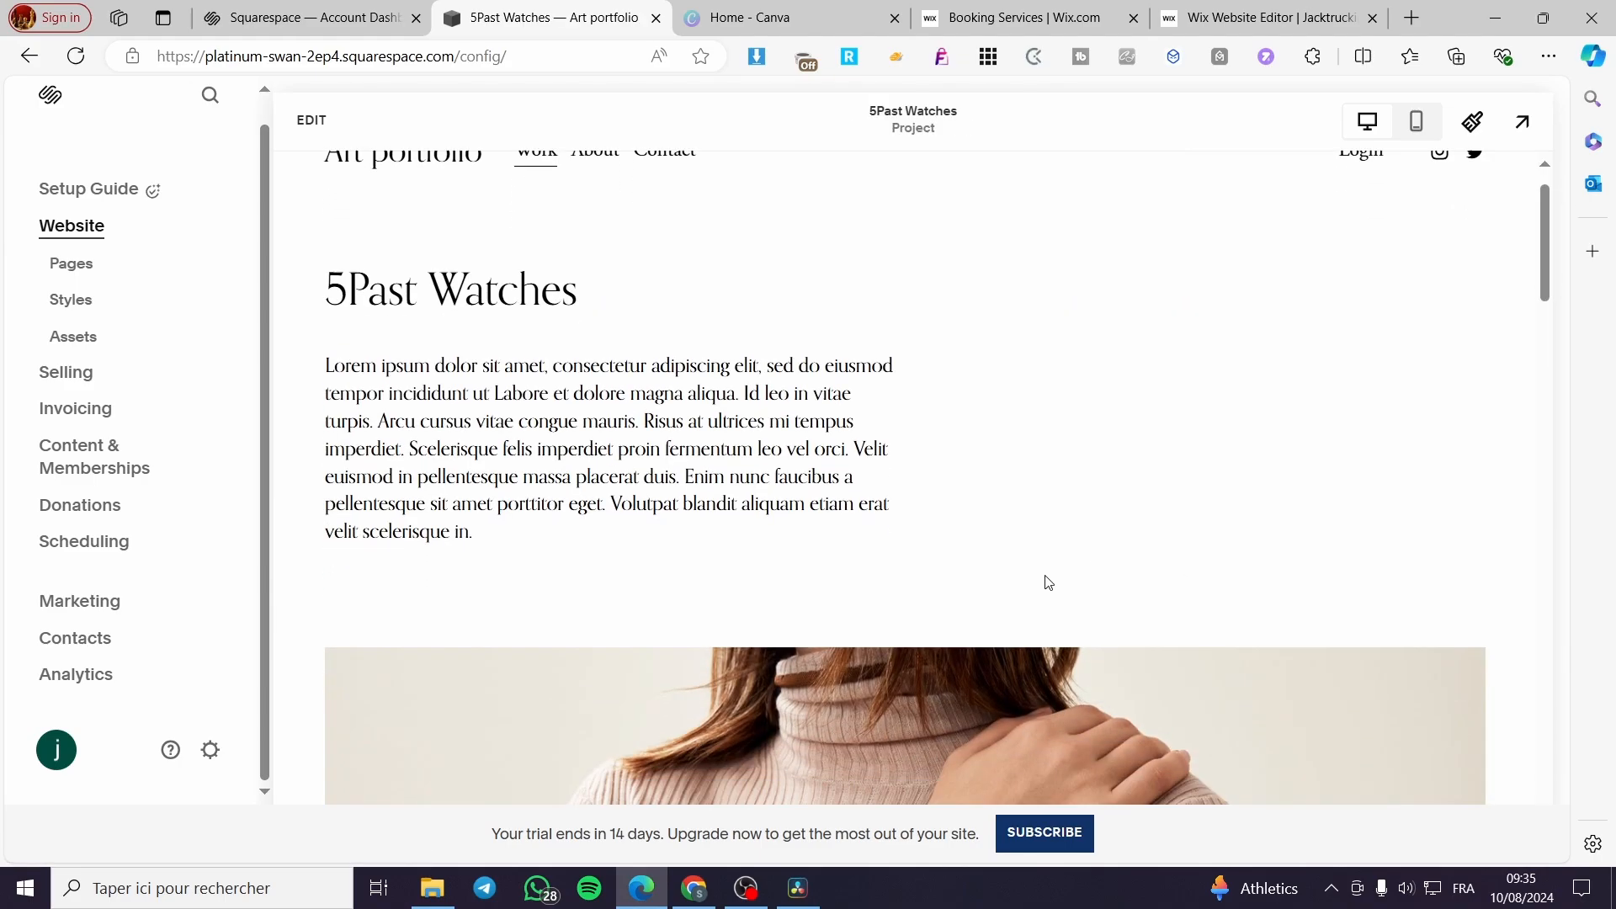
scroll(1048, 583, "down", 10)
scroll(1023, 532, "up", 6)
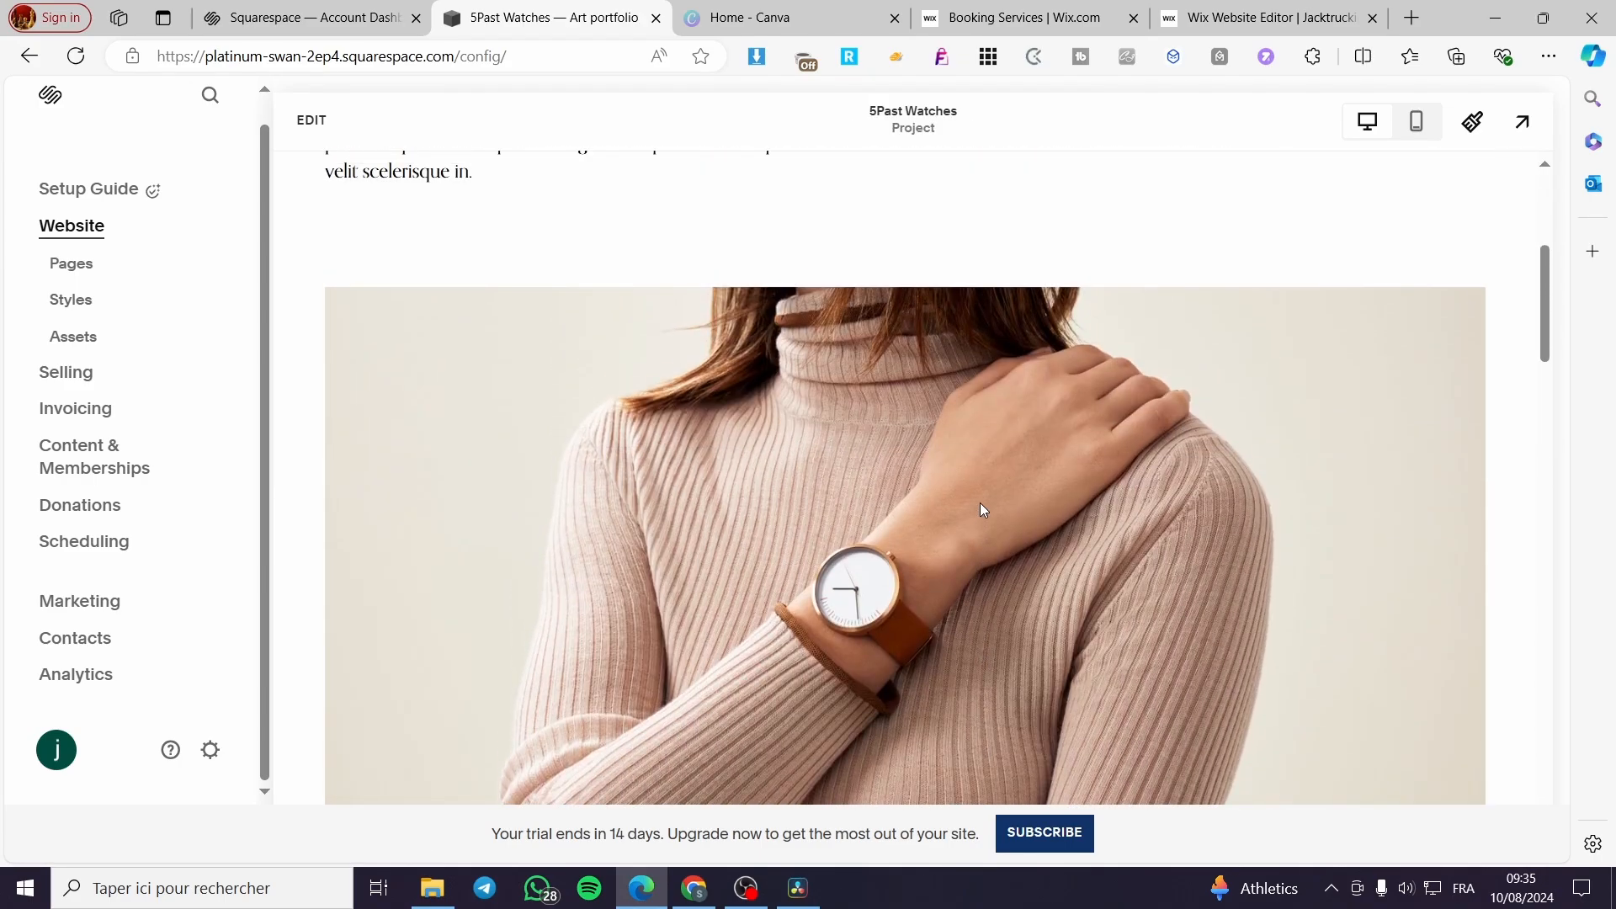
scroll(980, 511, "down", 20)
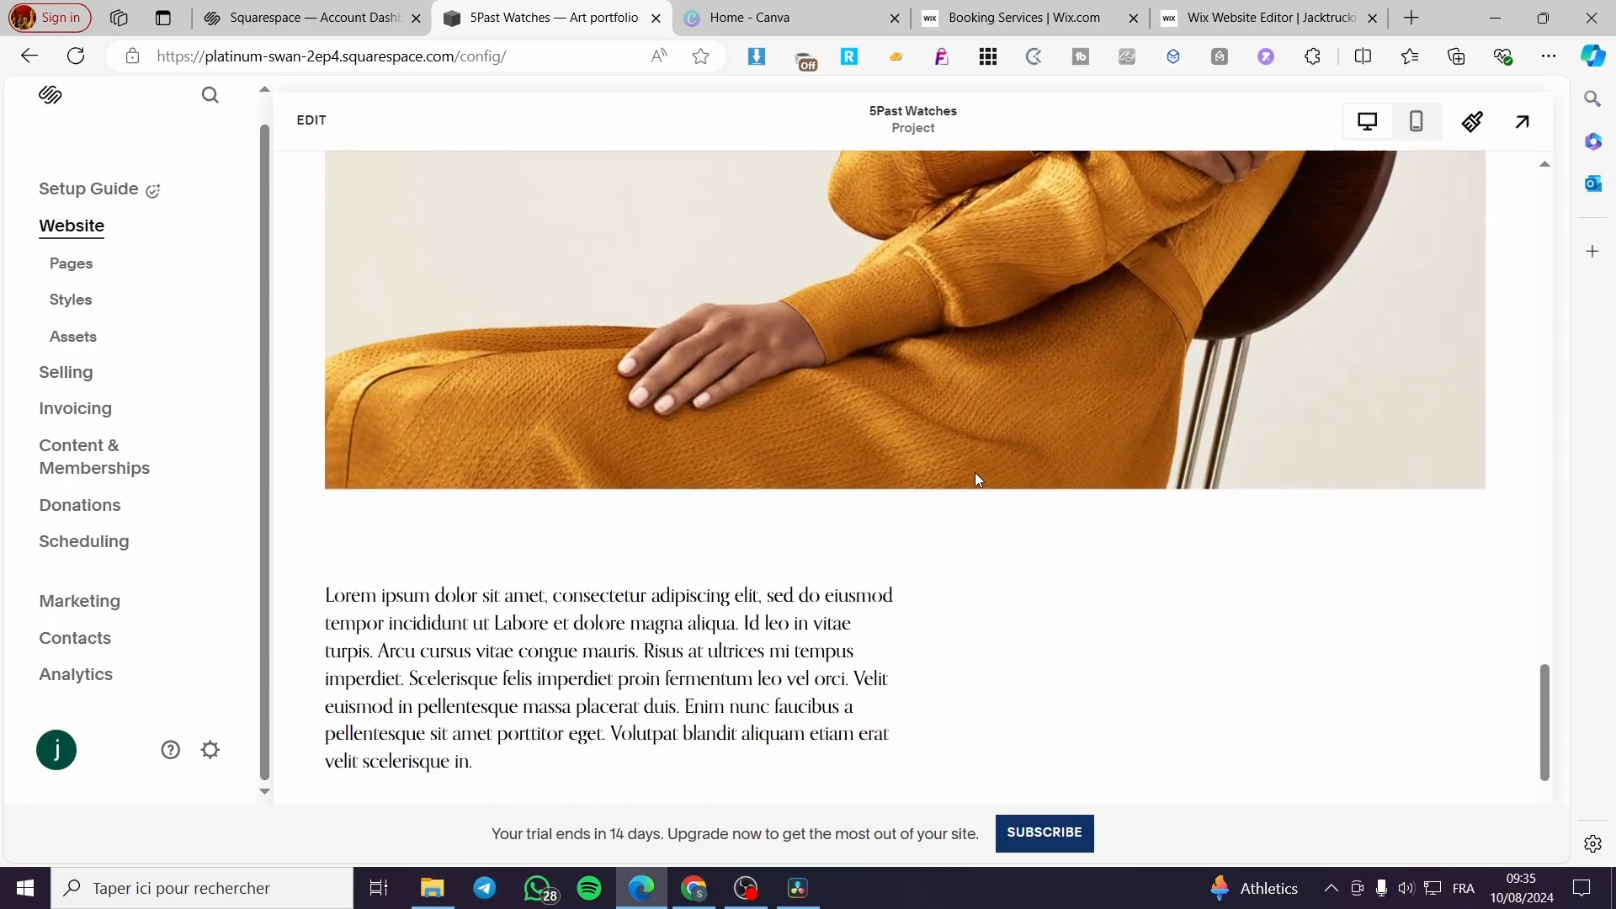
scroll(975, 479, "down", 3)
scroll(932, 538, "up", 8)
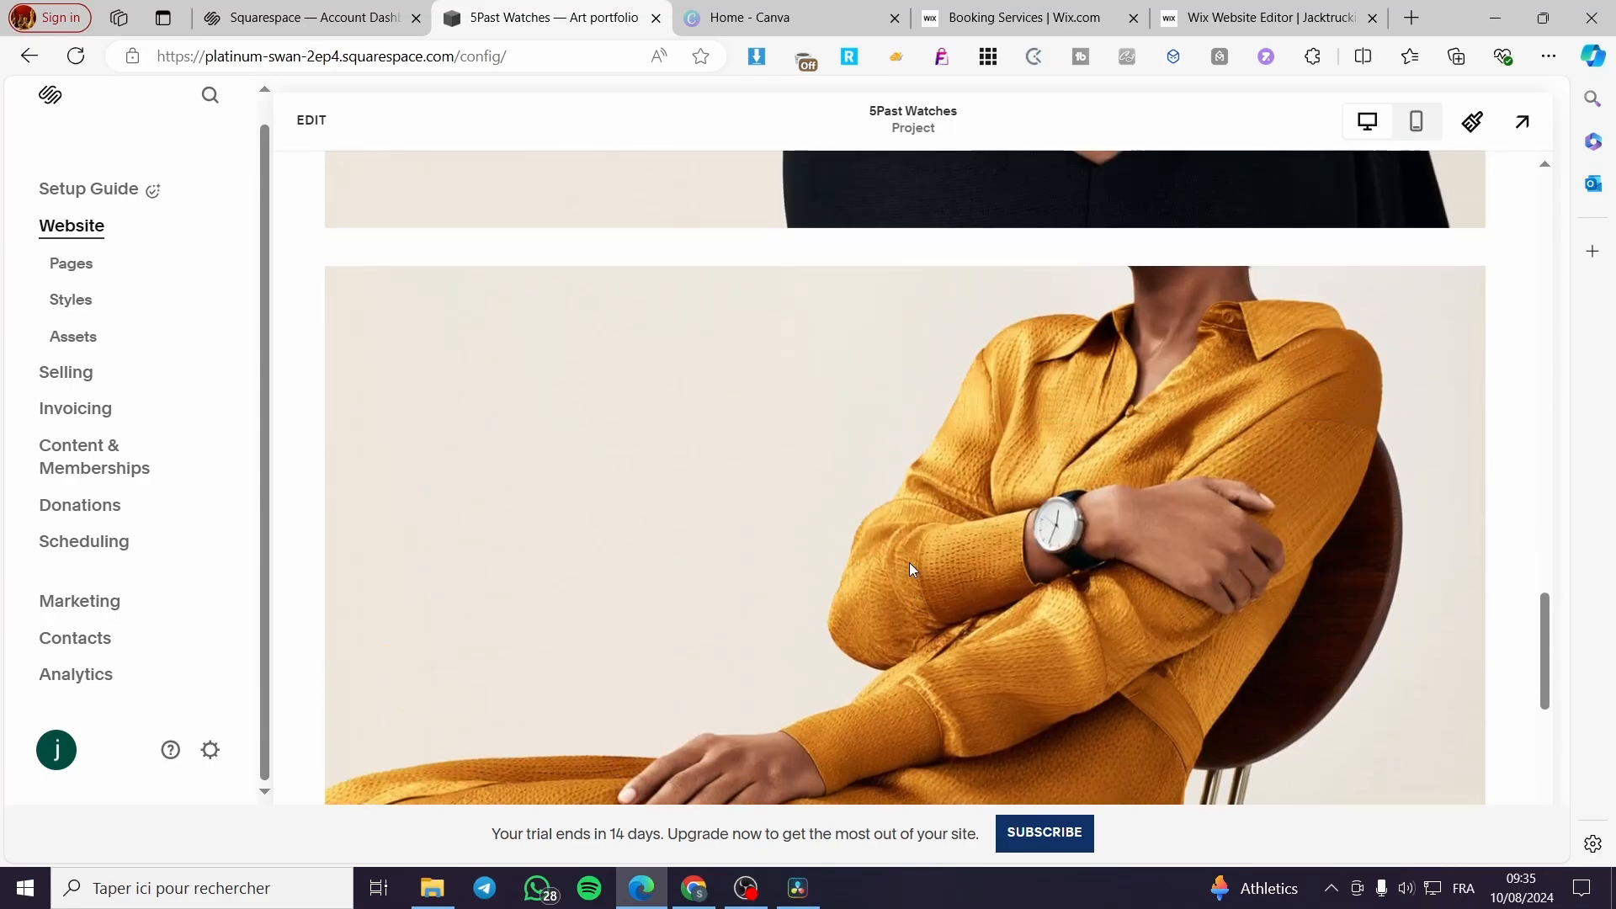
scroll(910, 562, "up", 15)
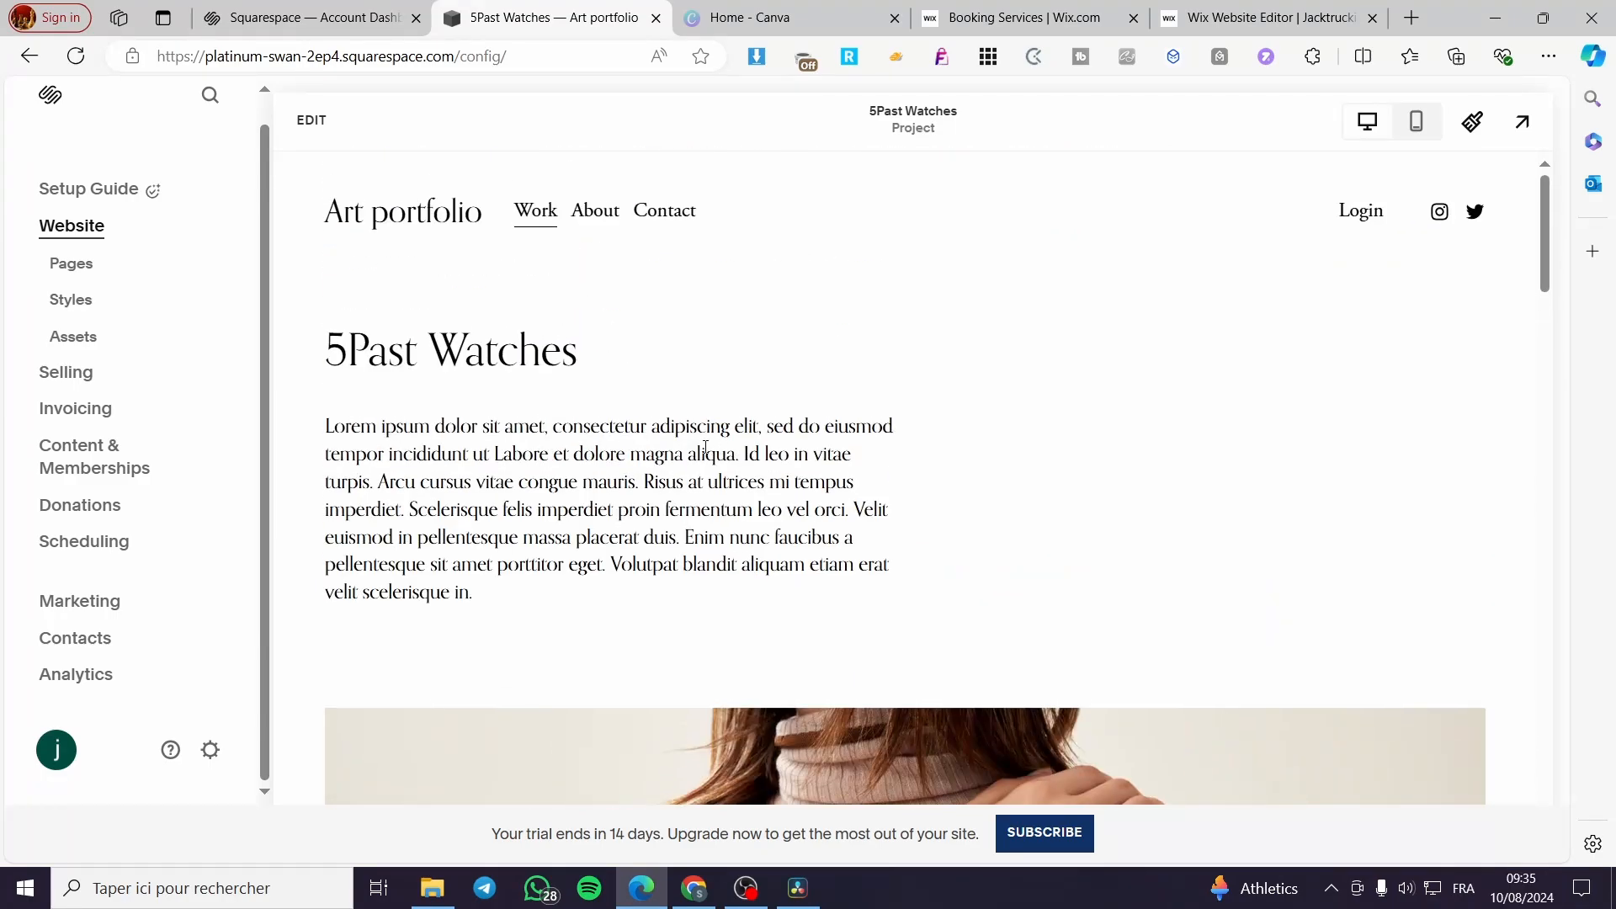
left_click_drag(328, 419, 842, 589)
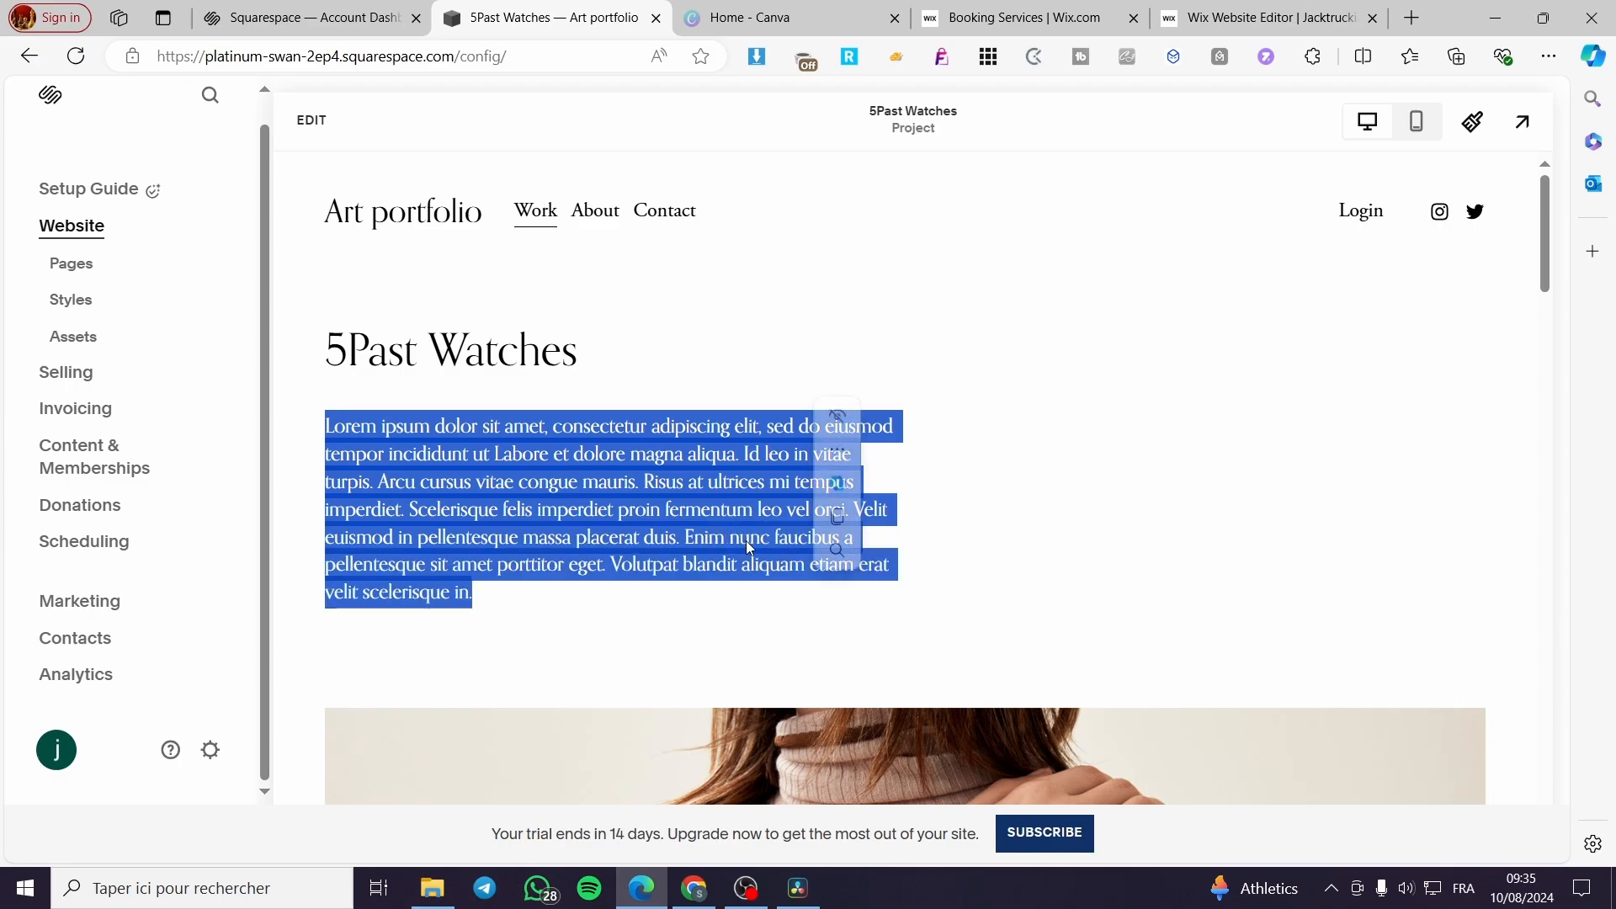
left_click_drag(589, 368, 322, 365)
scroll(658, 500, "down", 15)
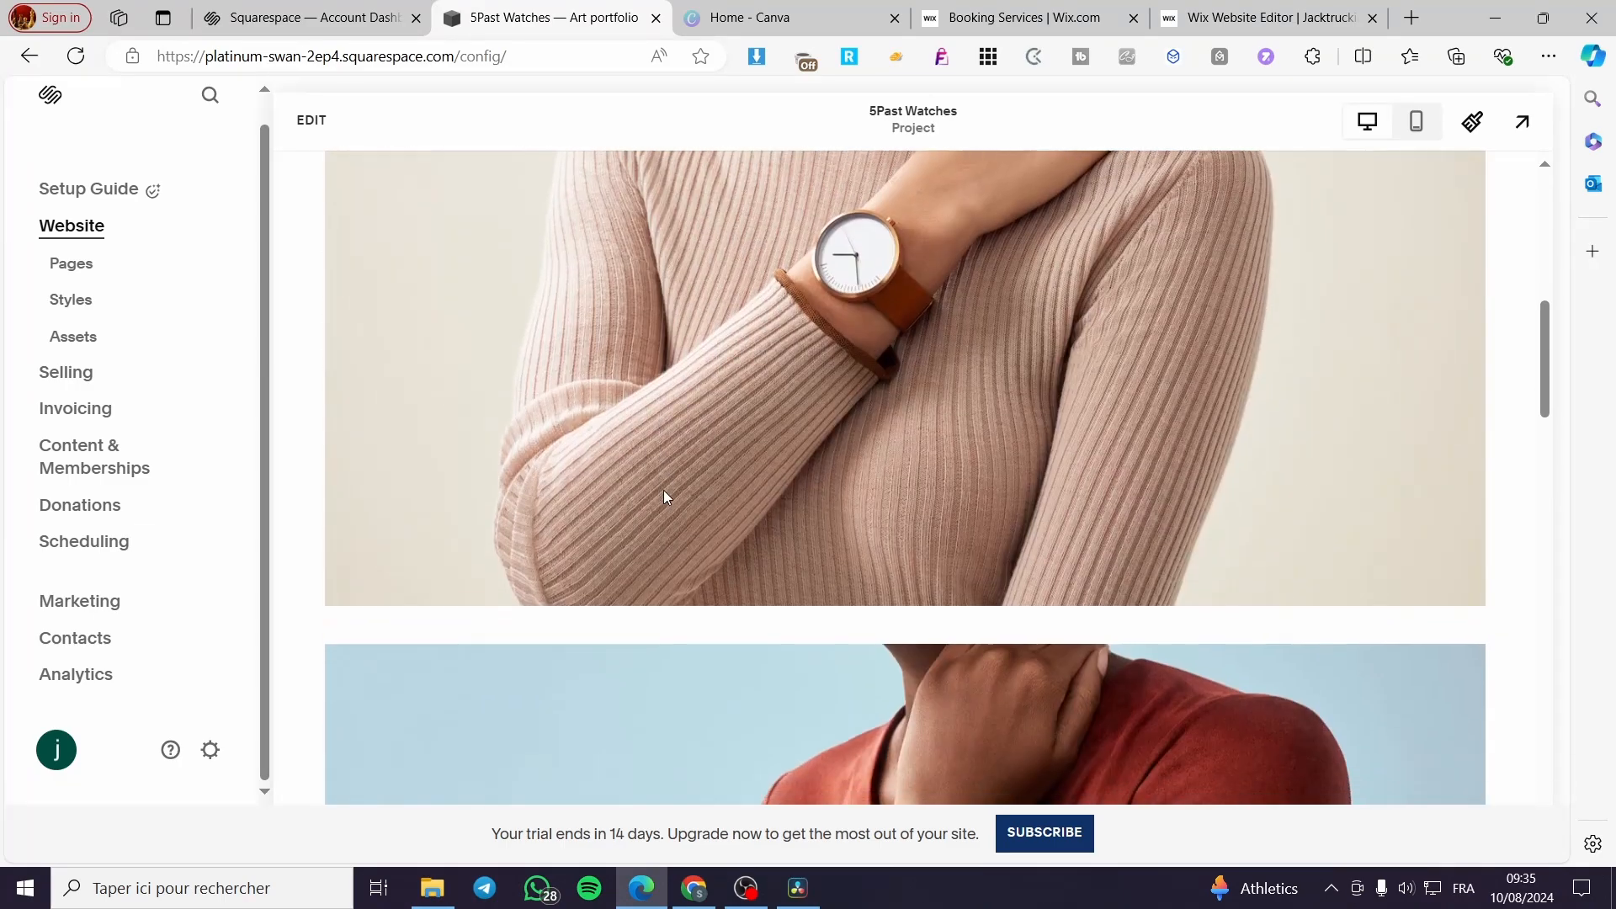
- Switch the 5Past Watches project to edit mode and look over its title, text section and gallery images
scroll(682, 515, "up", 10)
scroll(694, 533, "up", 5)
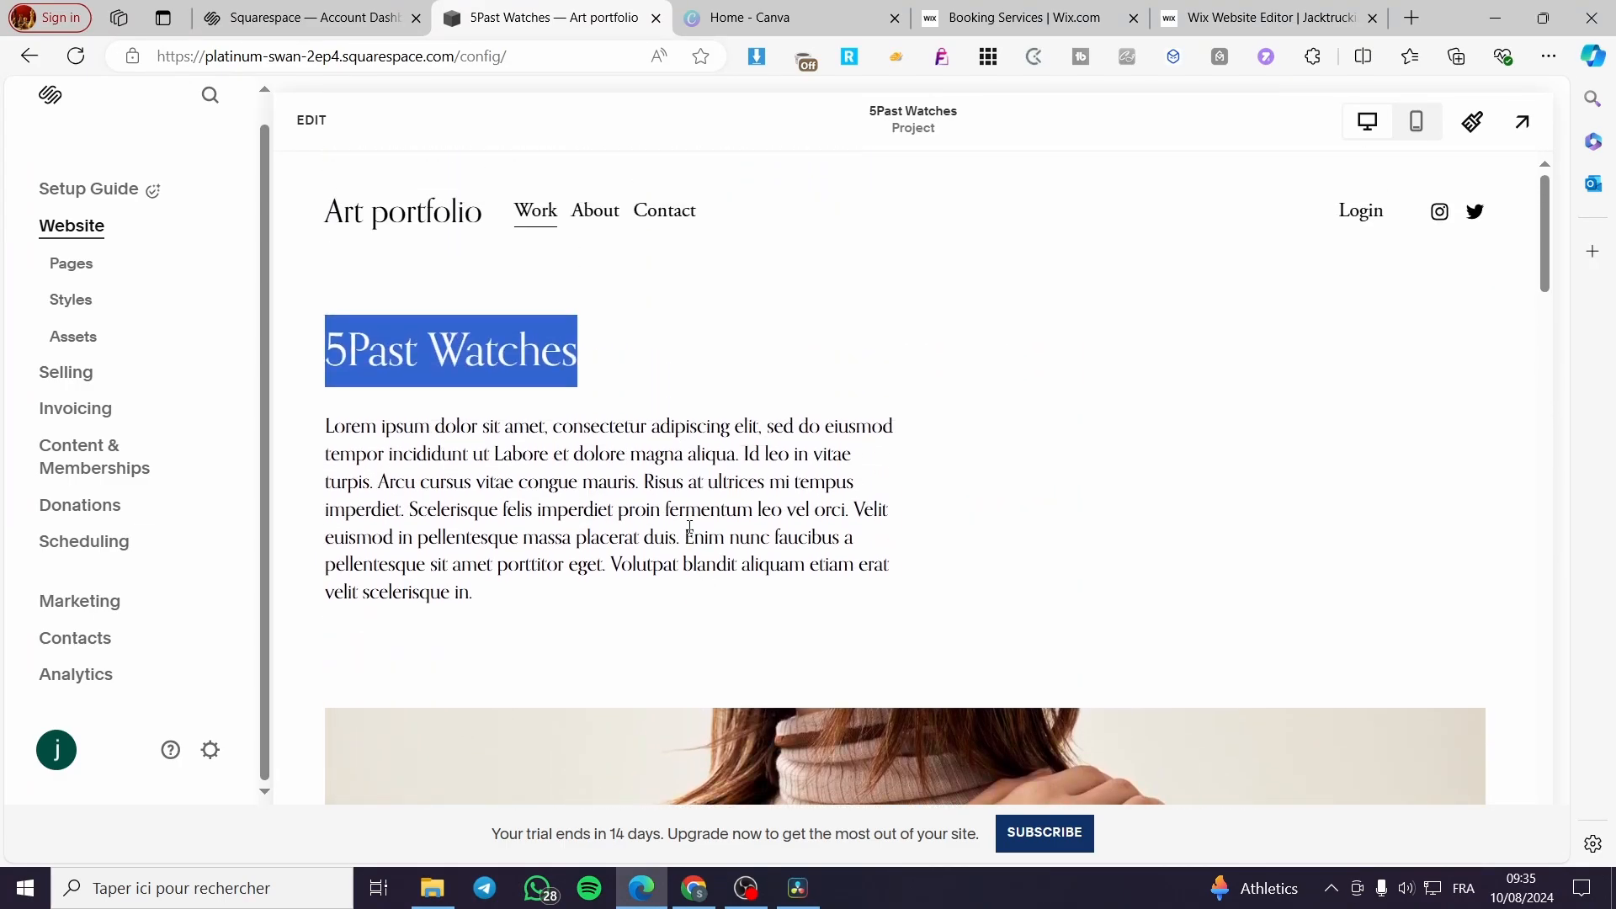
left_click(718, 317)
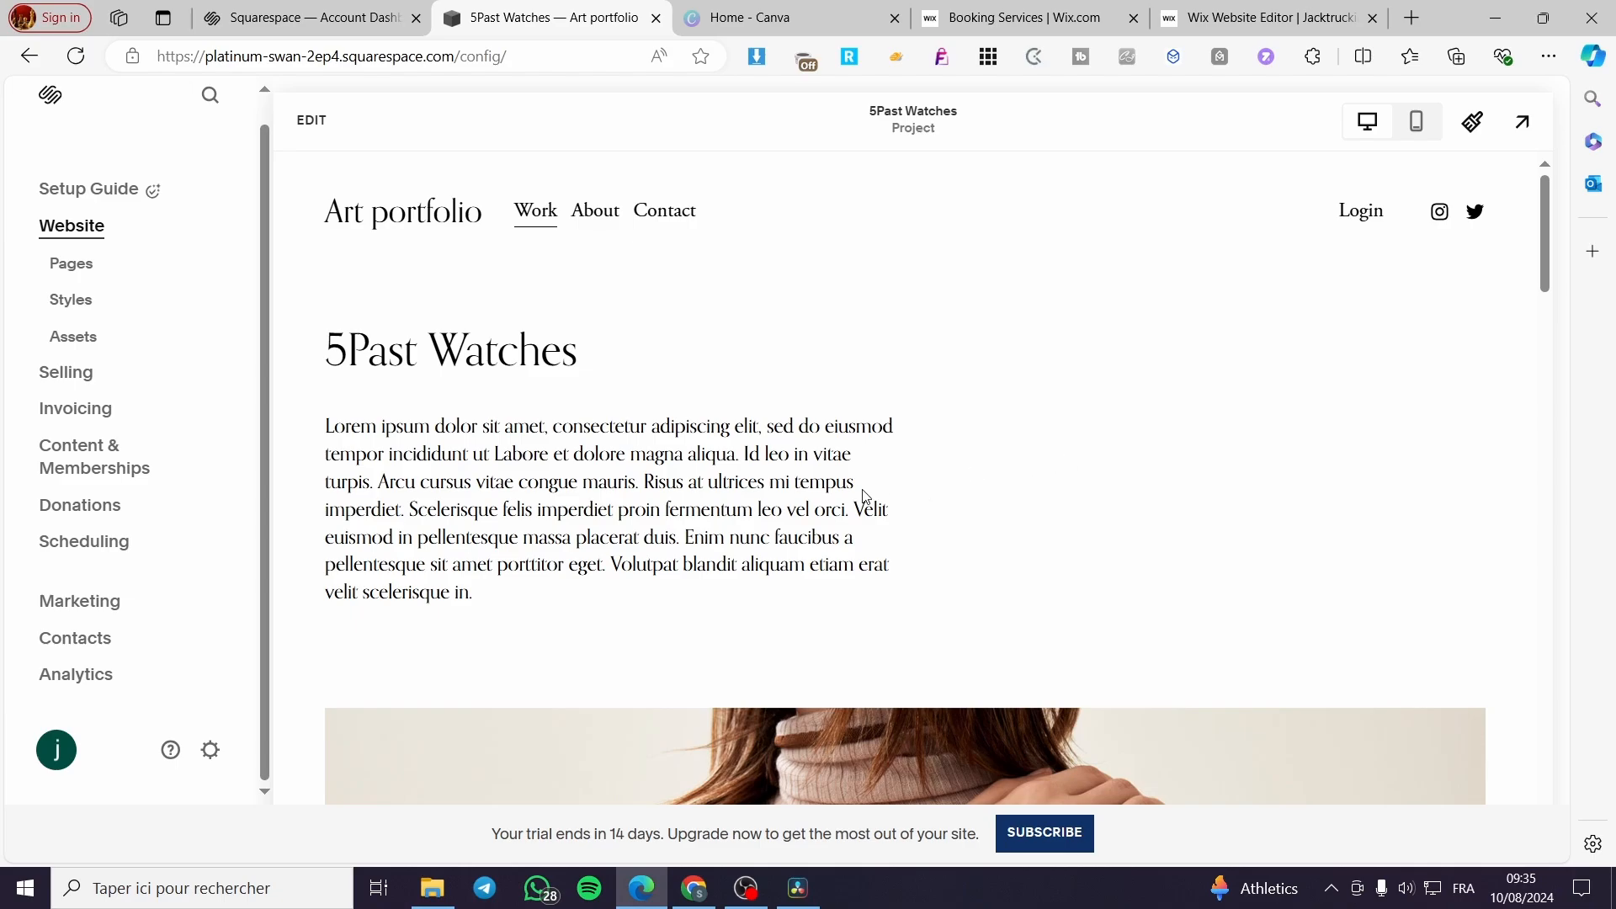
left_click(310, 122)
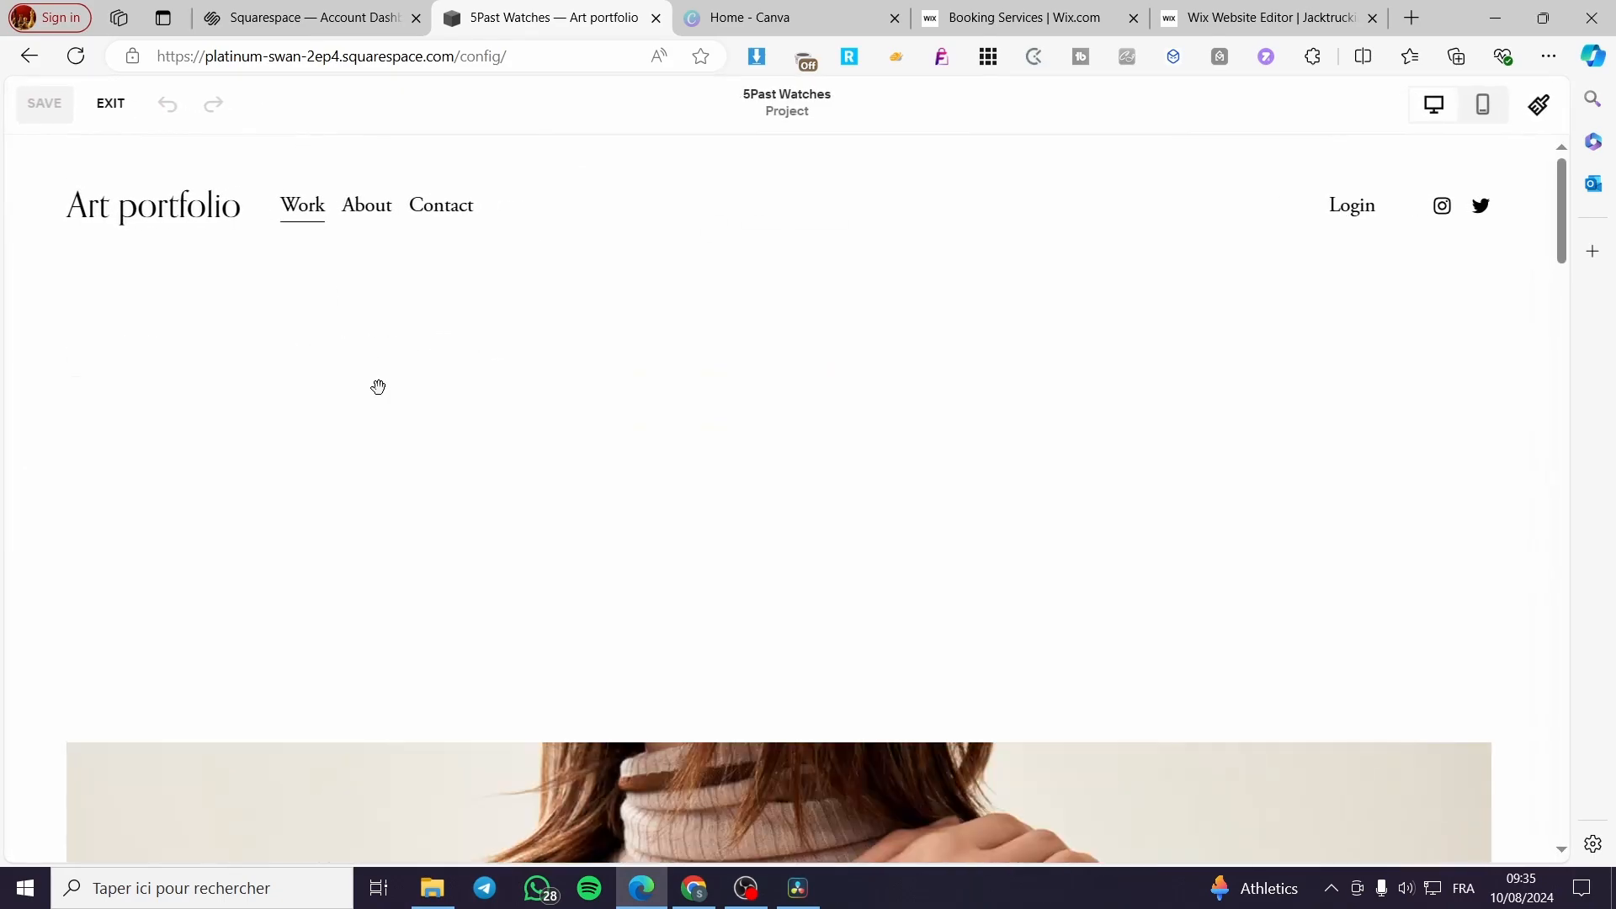
scroll(1139, 553, "down", 8)
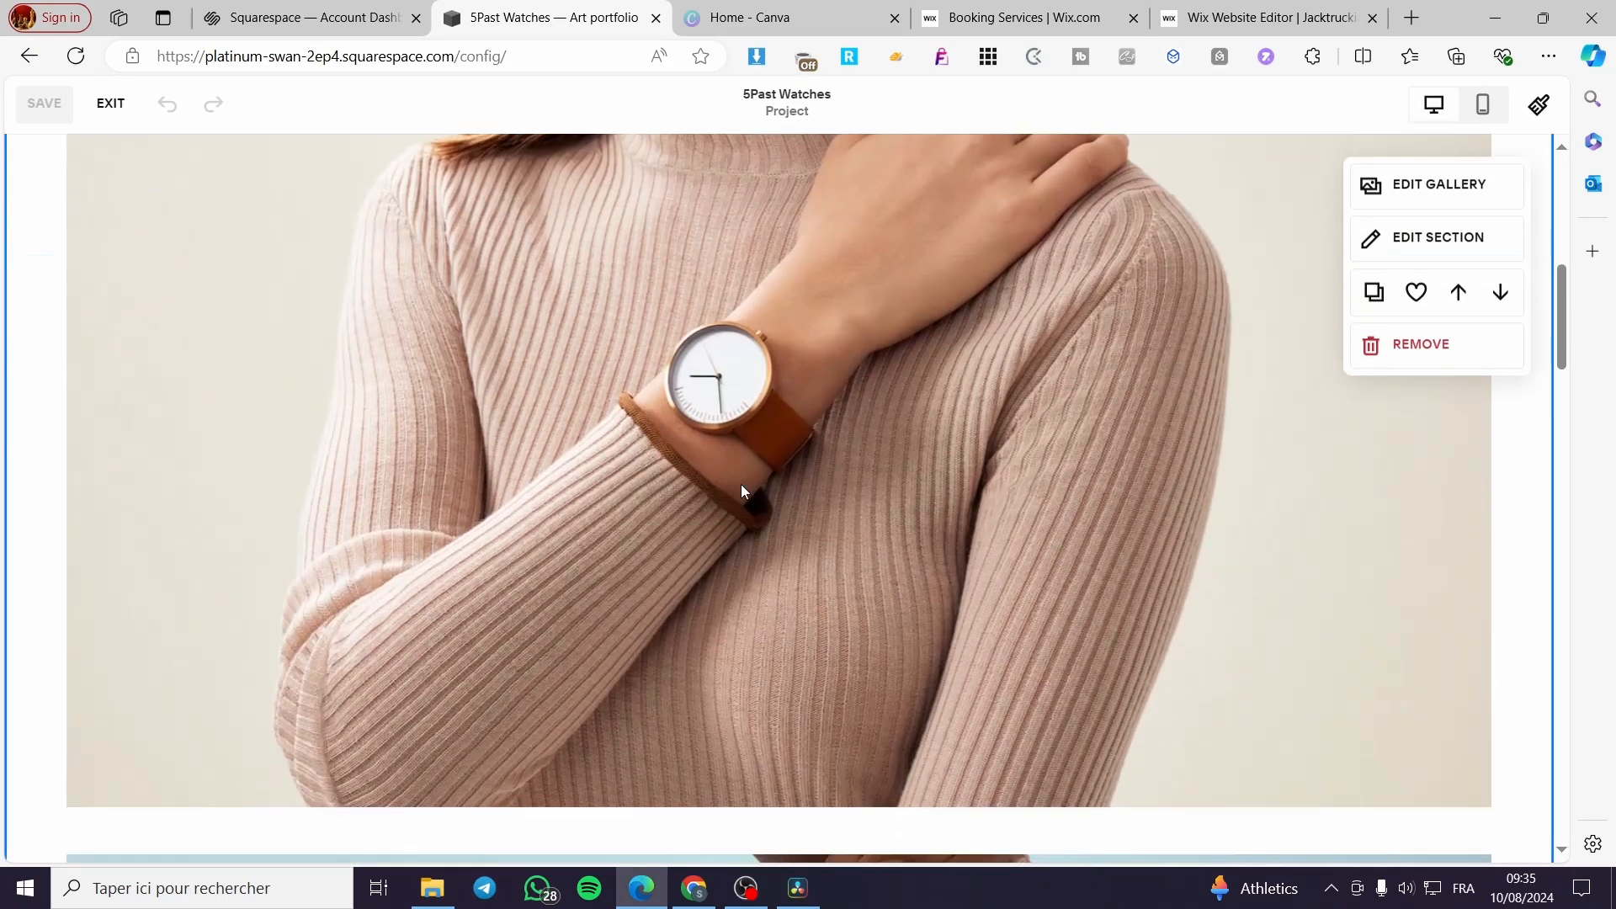
scroll(890, 535, "down", 6)
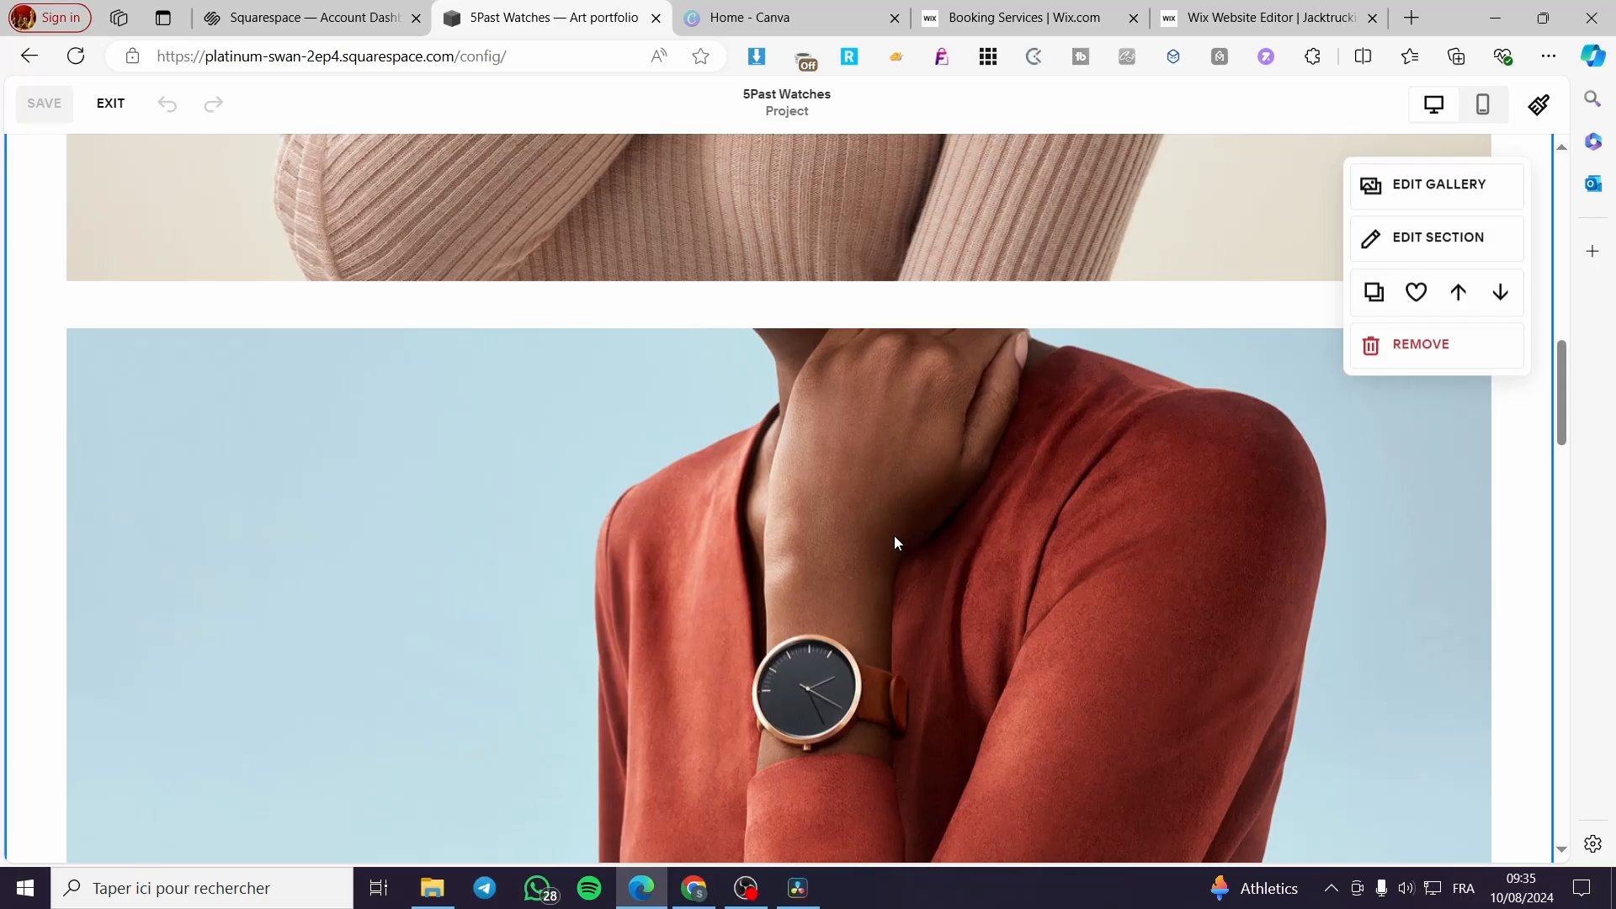
scroll(894, 536, "down", 4)
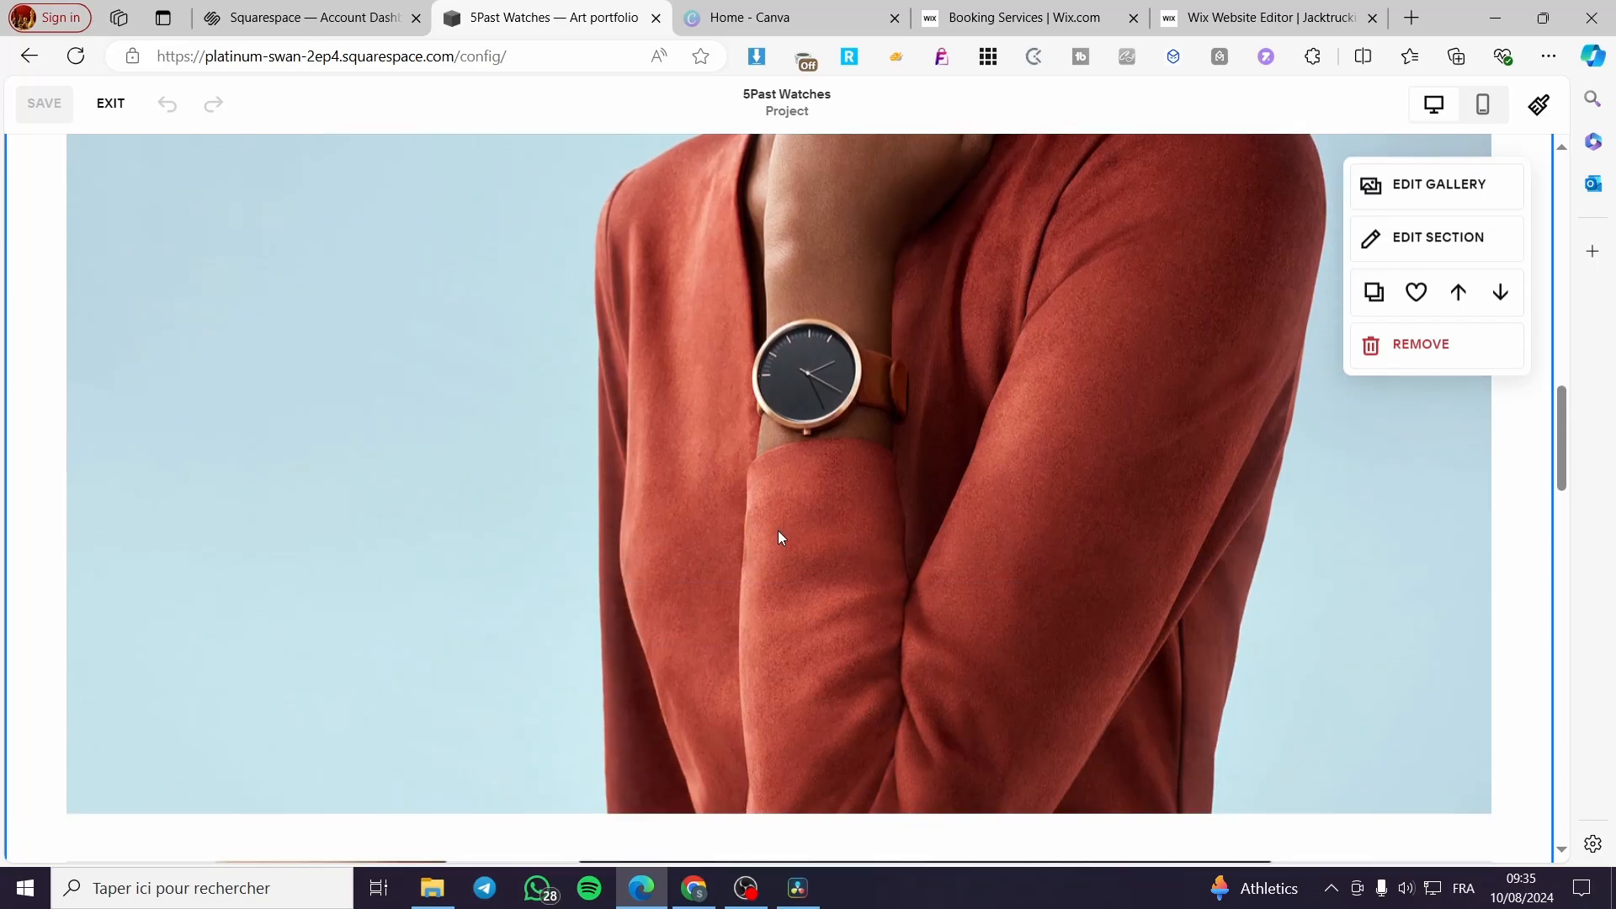
scroll(776, 539, "up", 12)
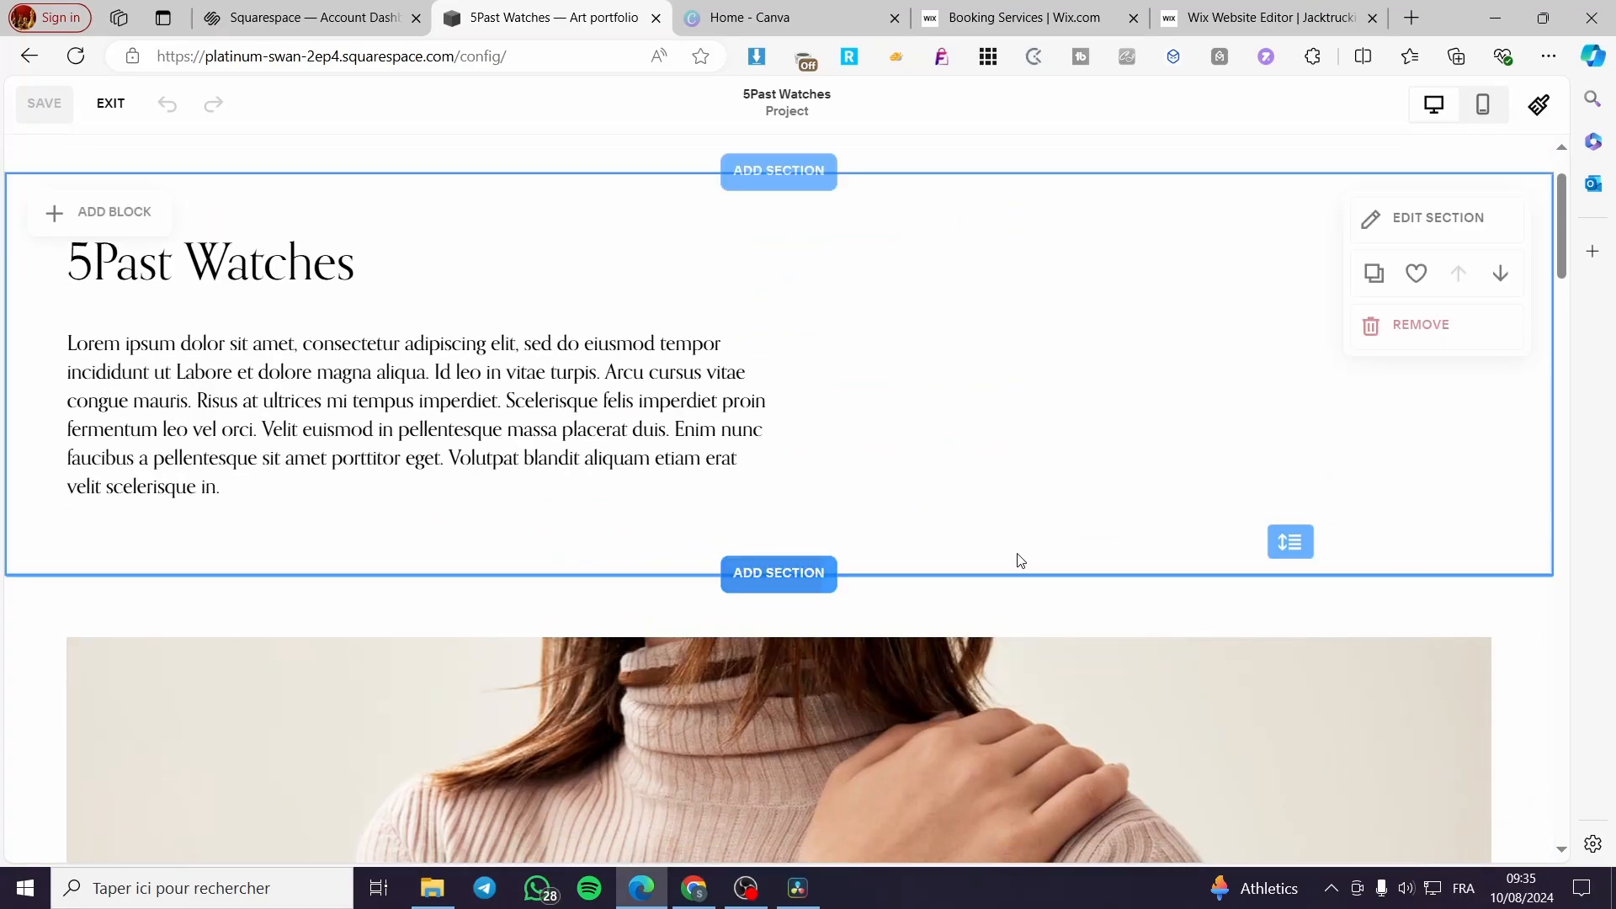
scroll(1021, 560, "down", 6)
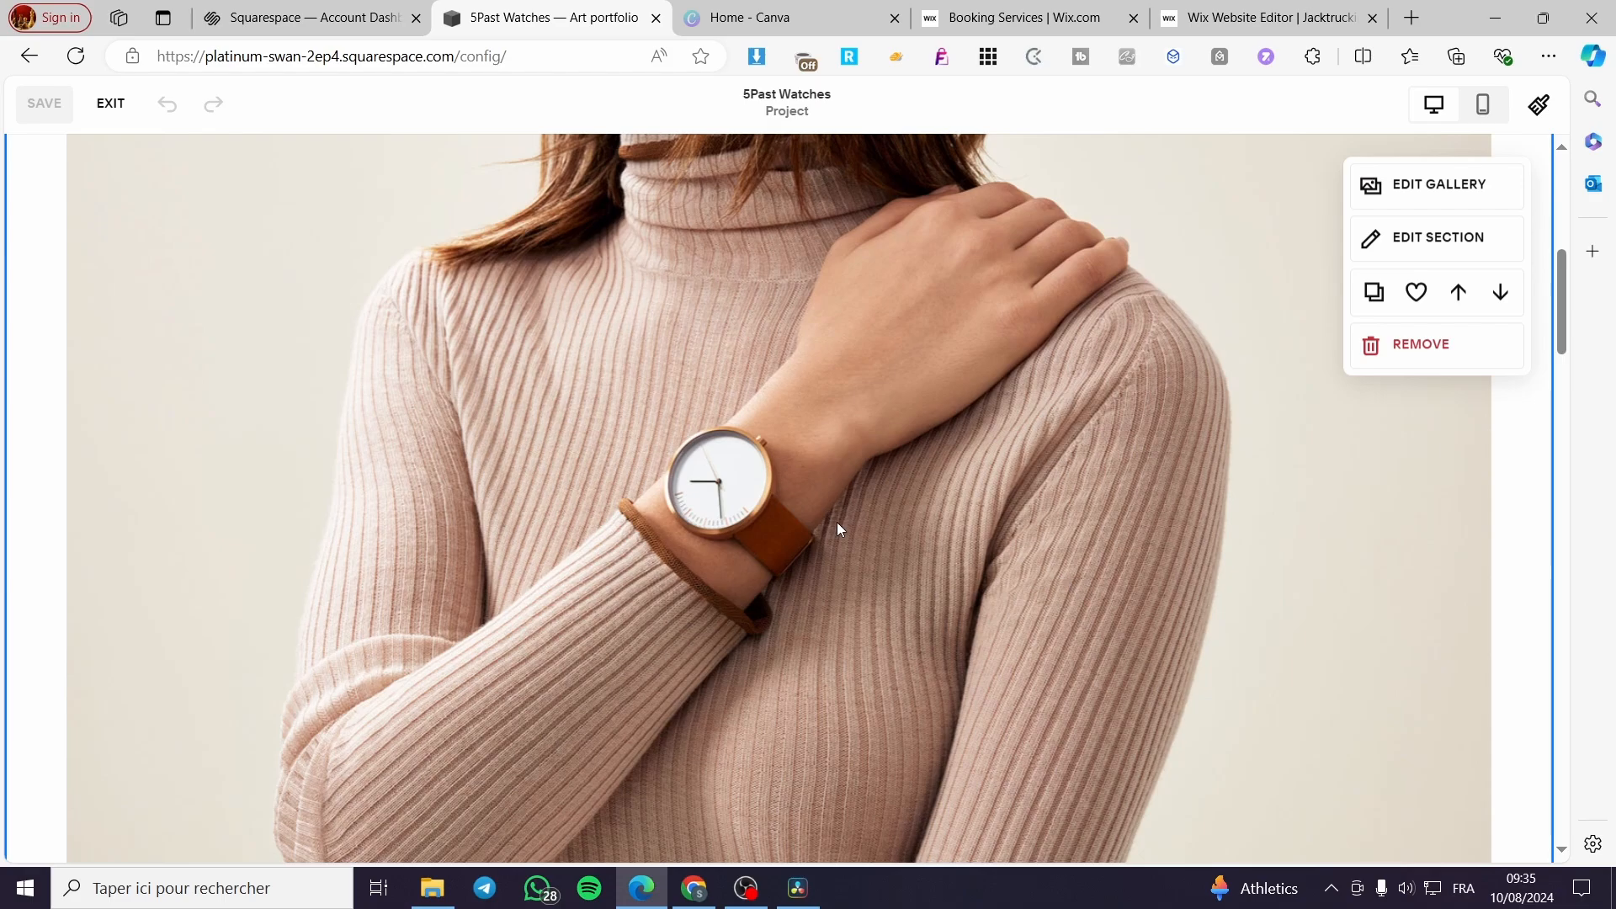
- Open the watch gallery for editing and inspect the first image's description, link field and the Page and Phone link types
left_click(1419, 187)
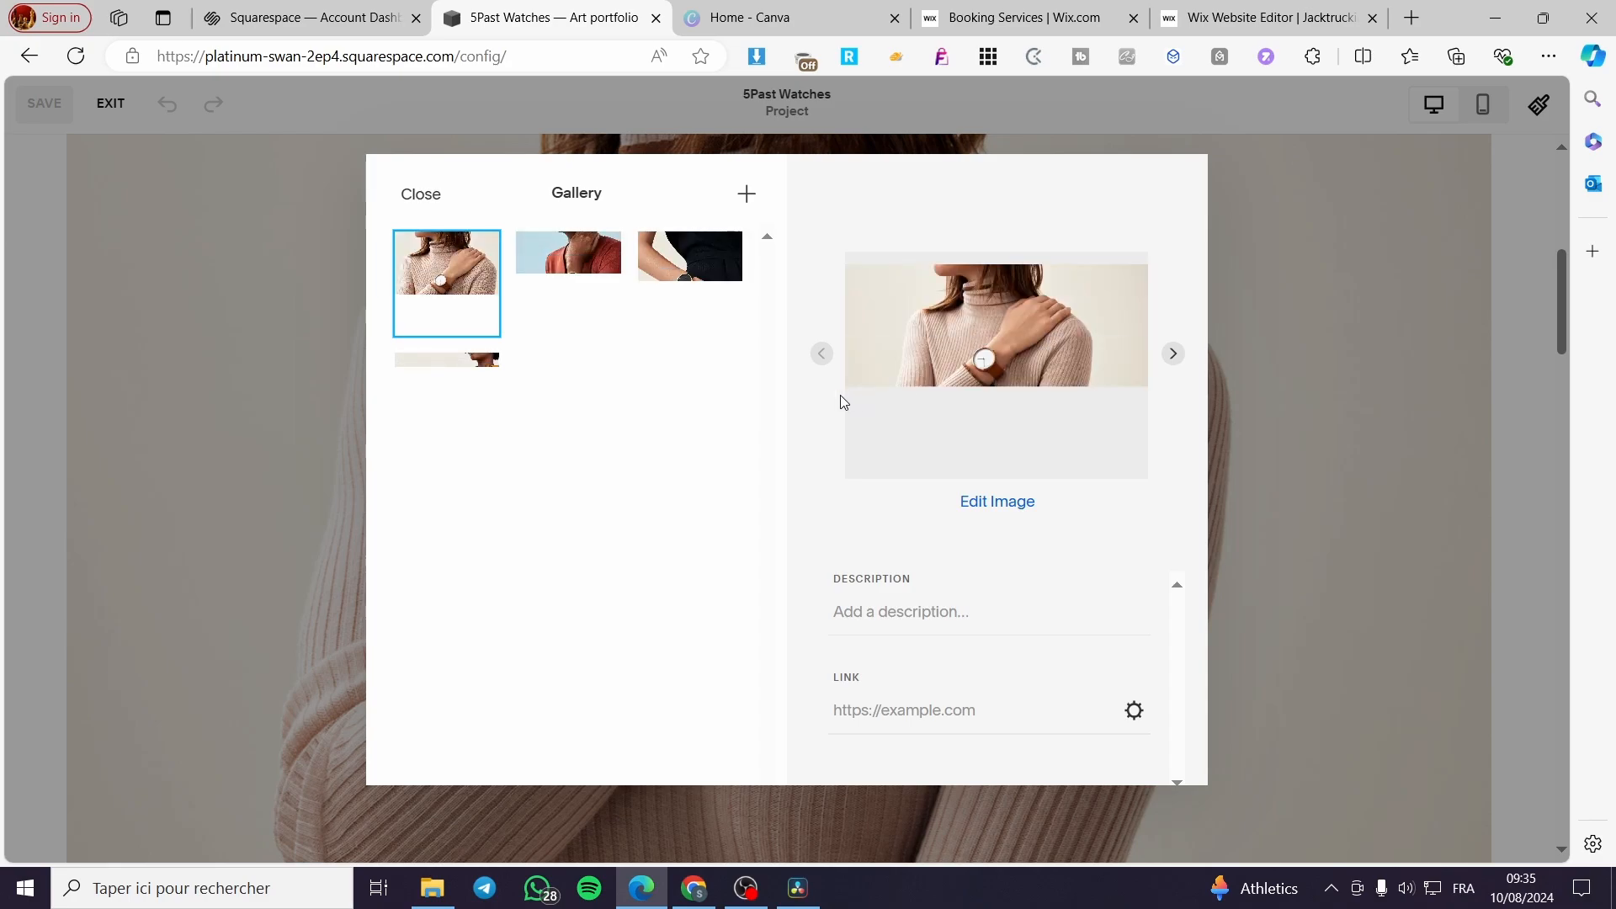
left_click(901, 614)
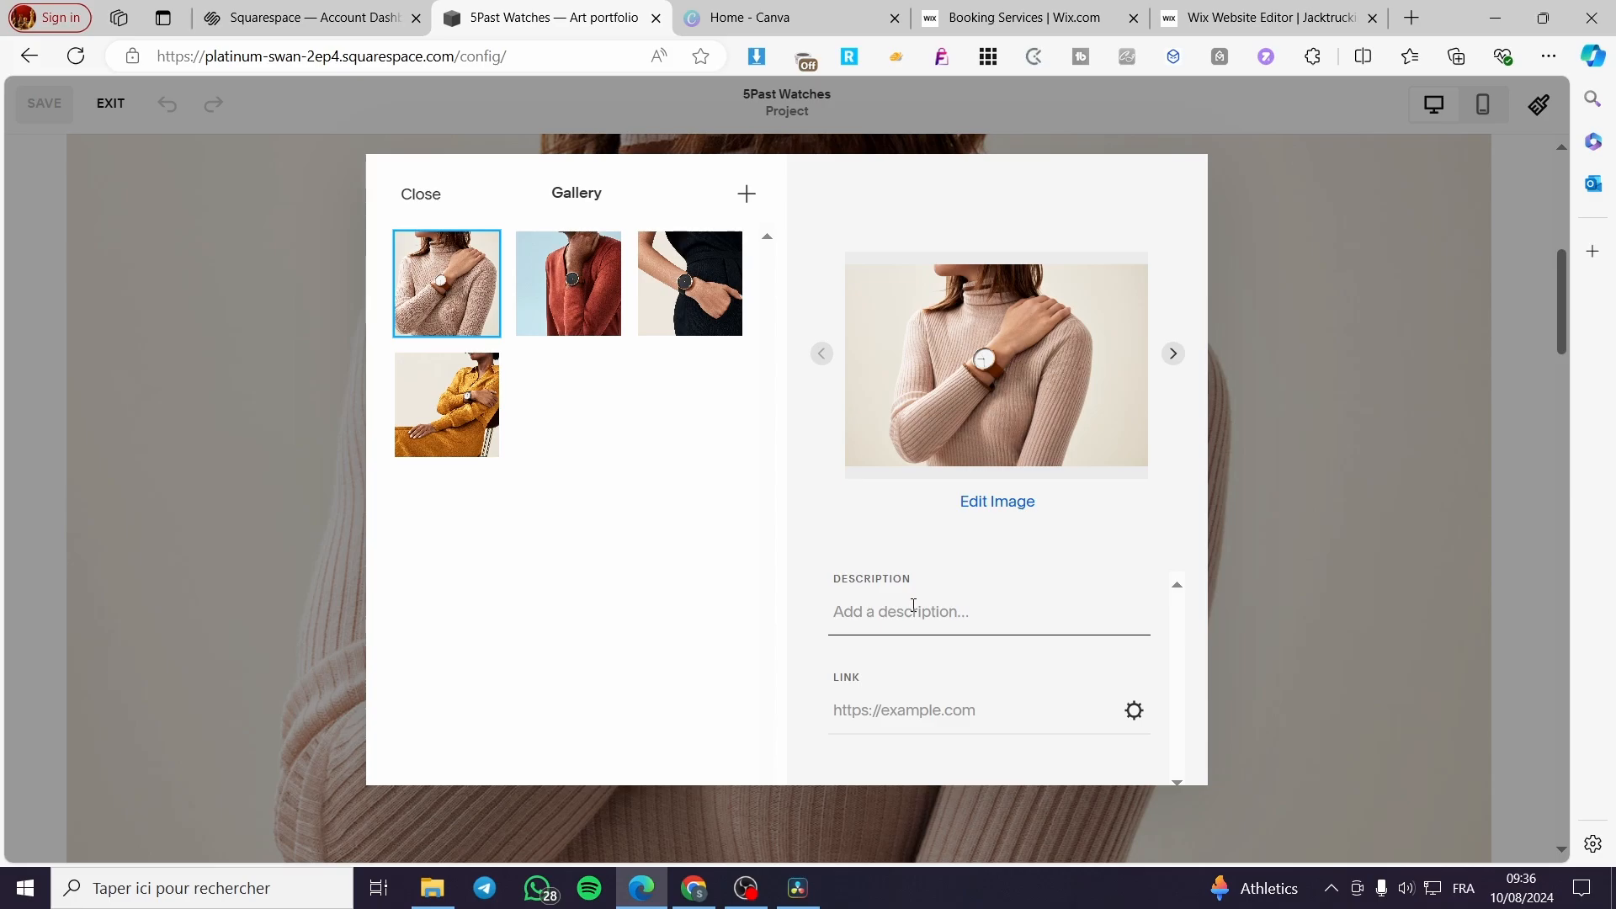
left_click(894, 715)
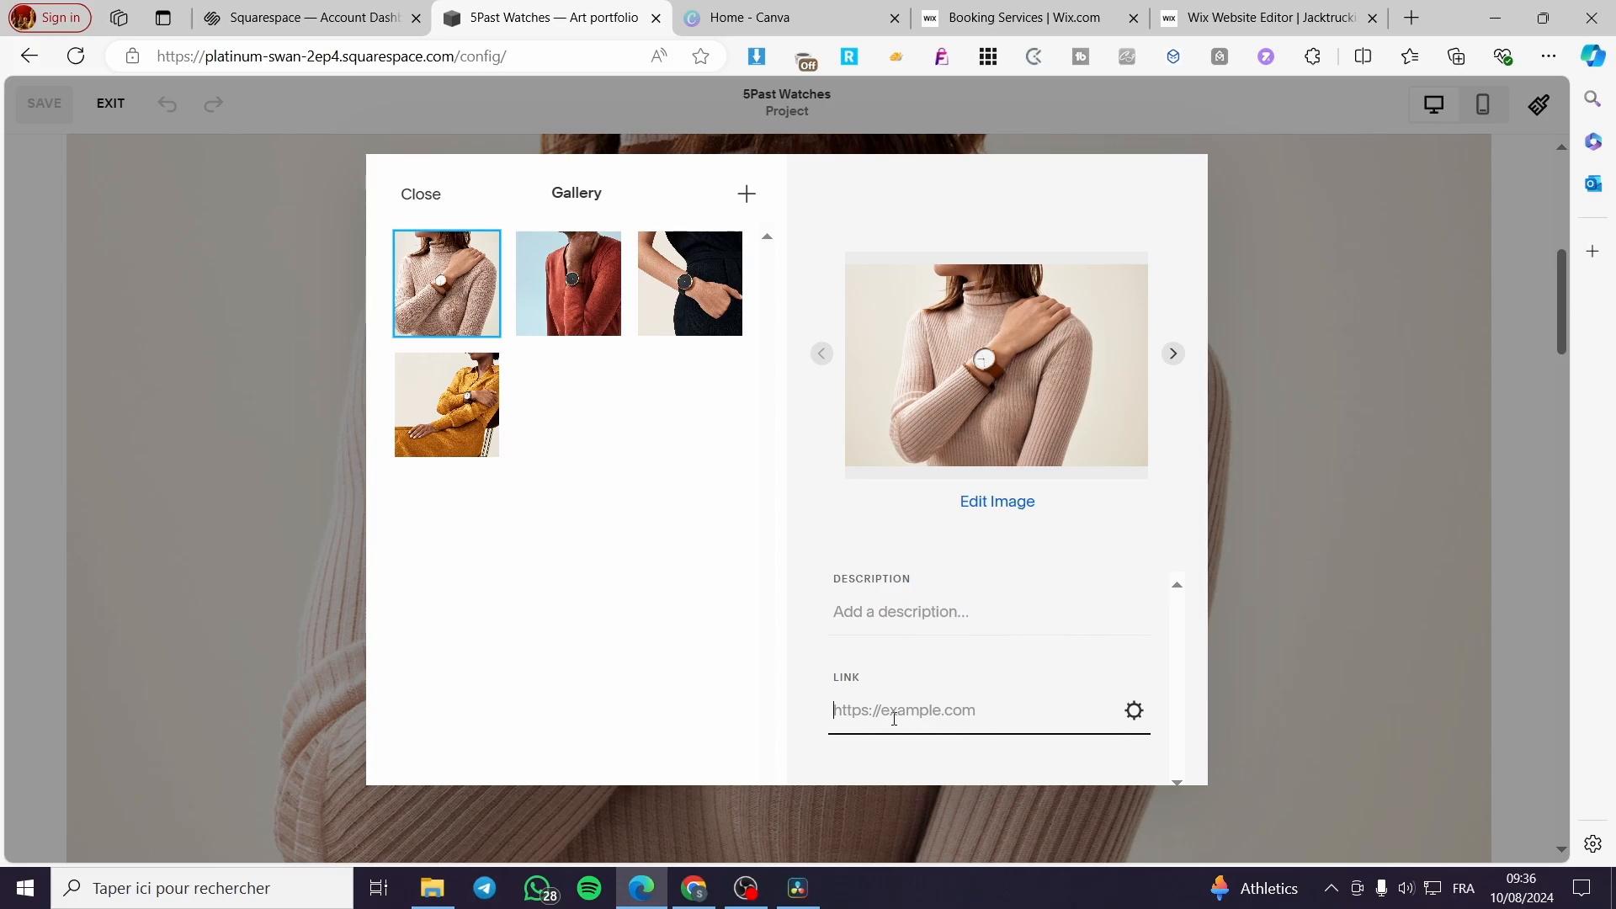
left_click(1134, 711)
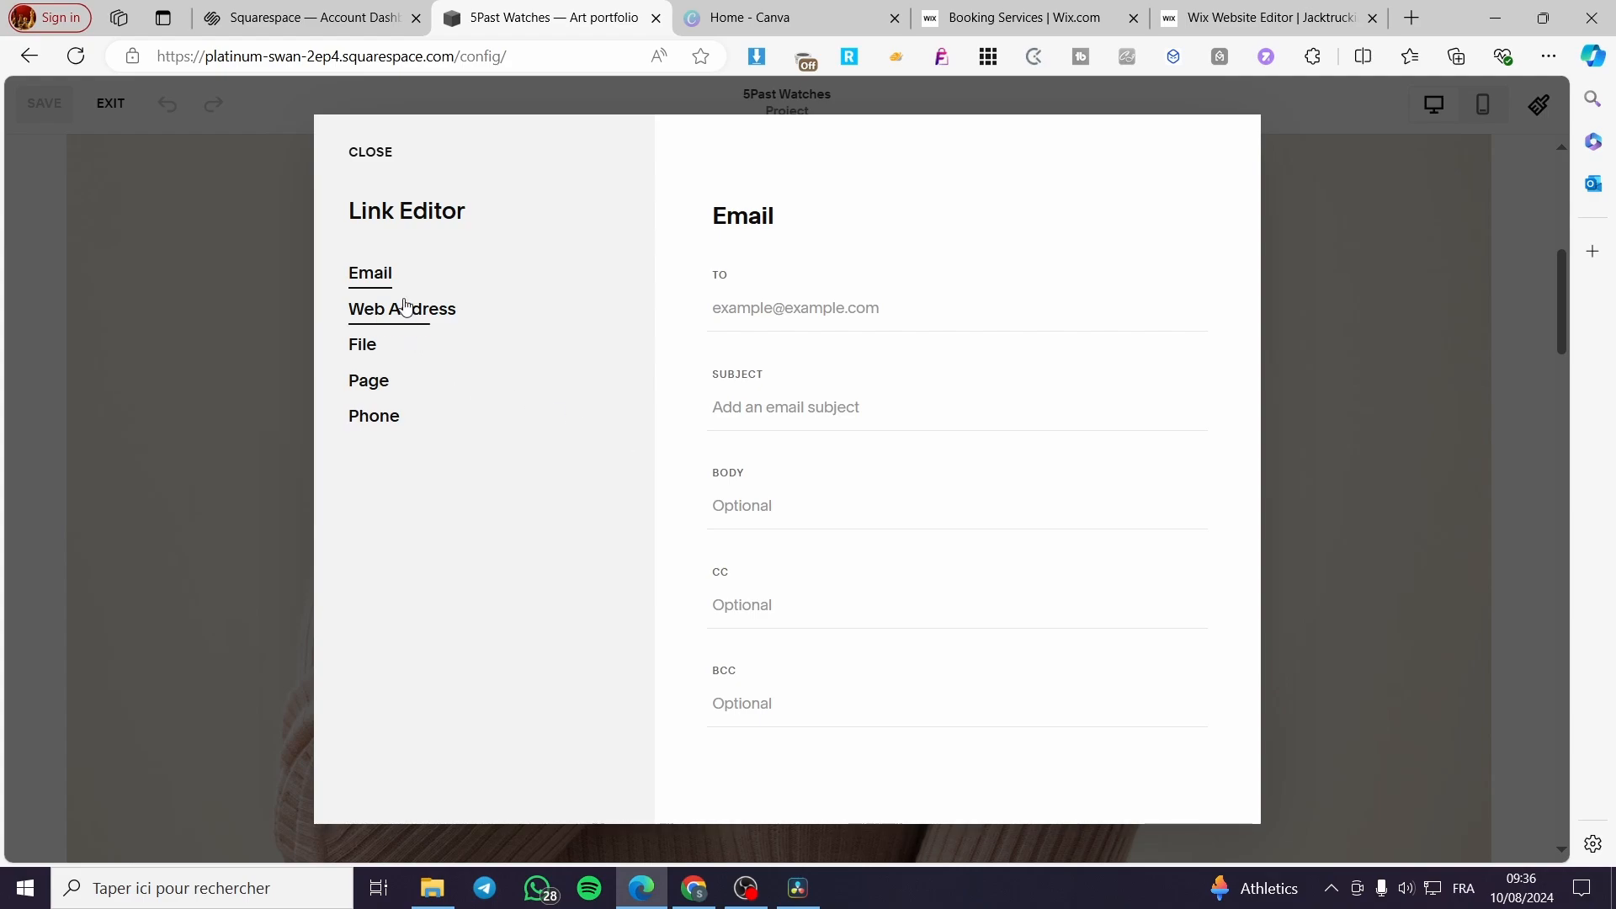
left_click(376, 359)
left_click(372, 380)
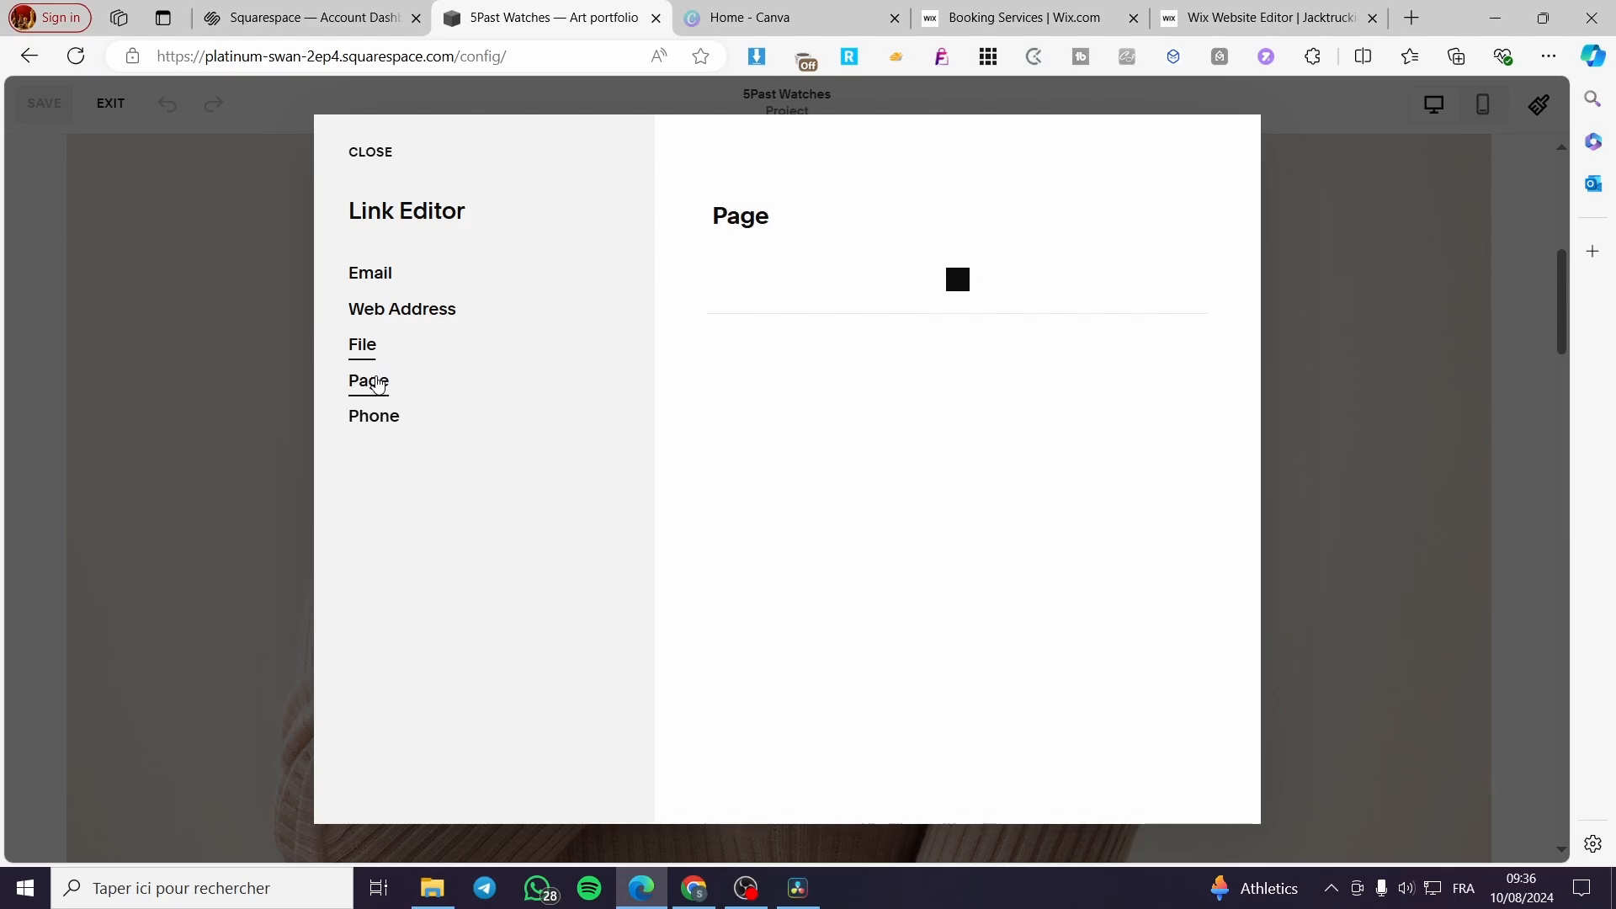
left_click(390, 424)
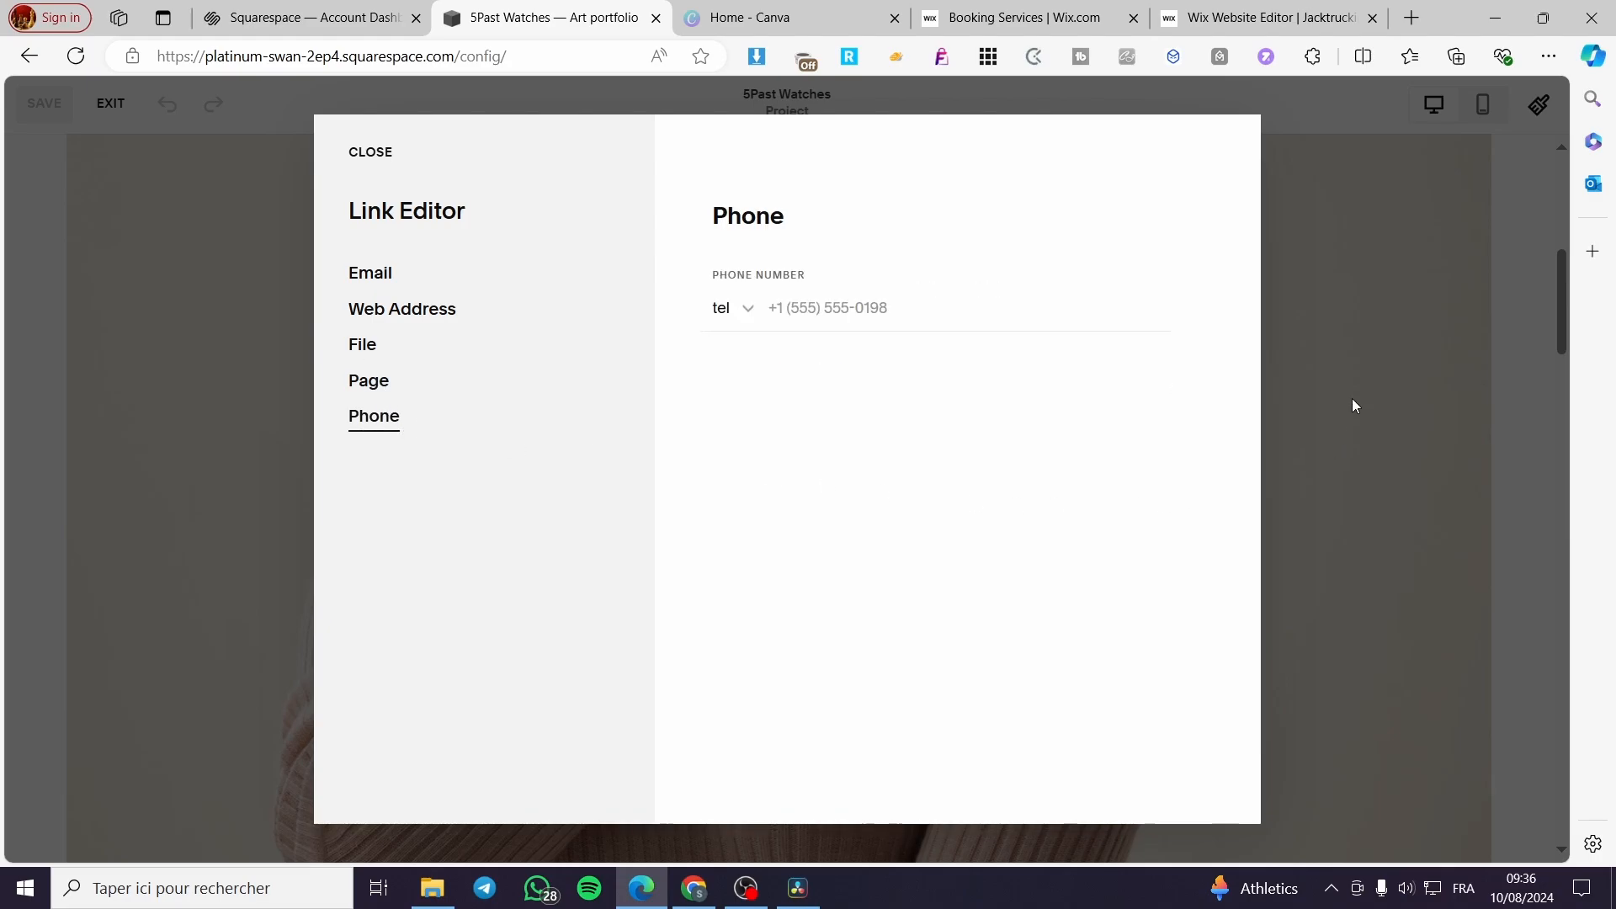
- Leave the link editor and image gallery, and open the section settings of the watch gallery
left_click(1353, 398)
left_click(1267, 381)
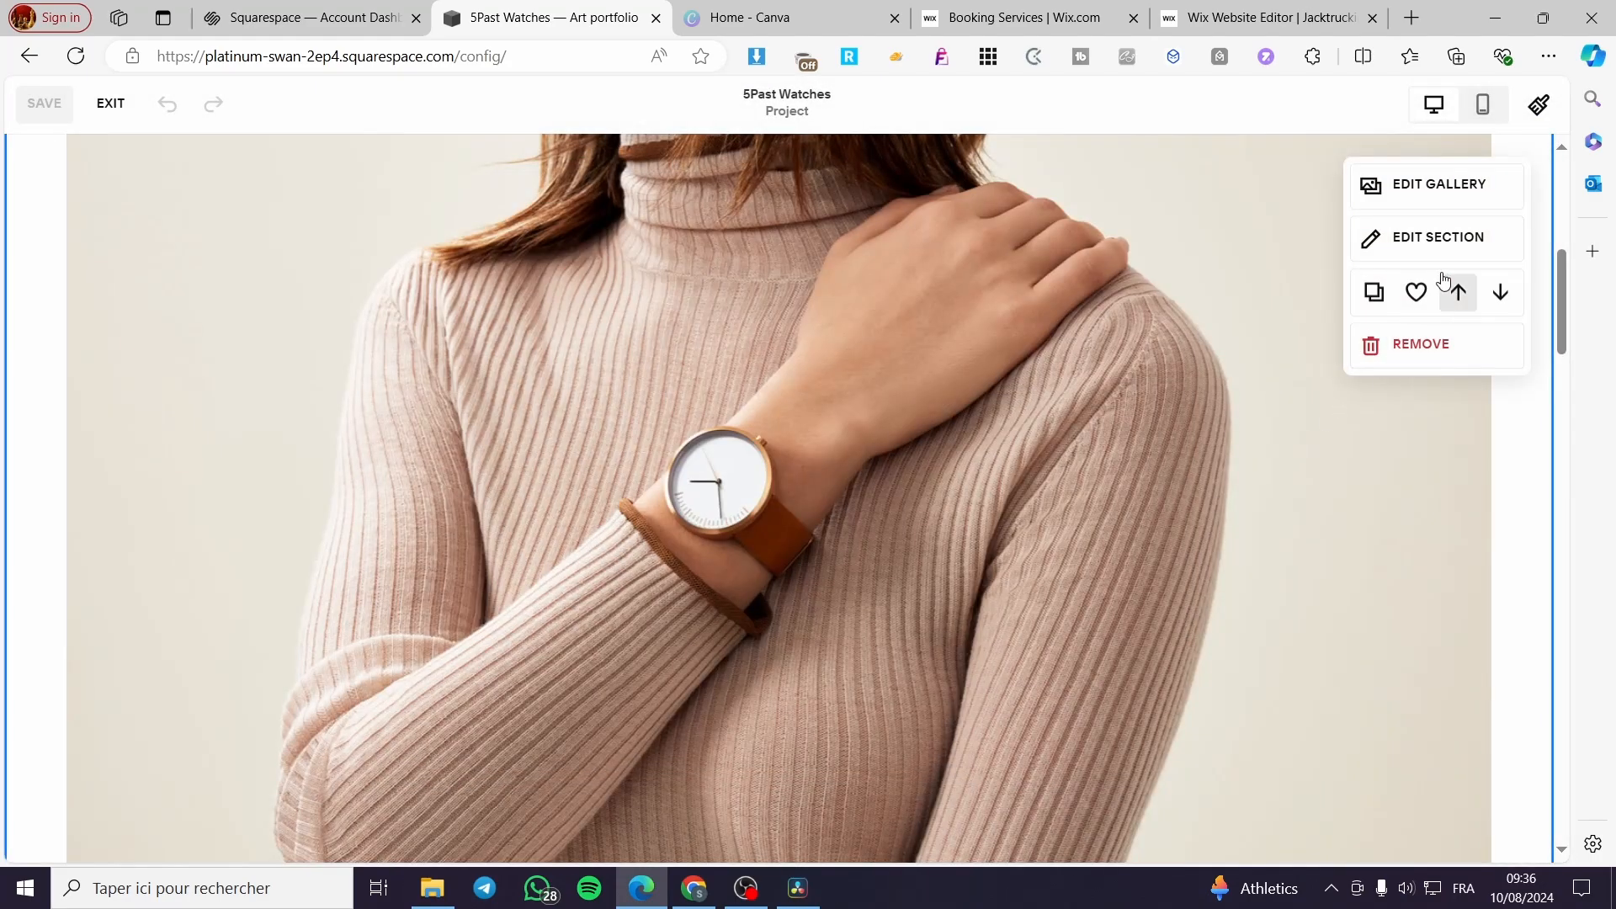
left_click(1448, 246)
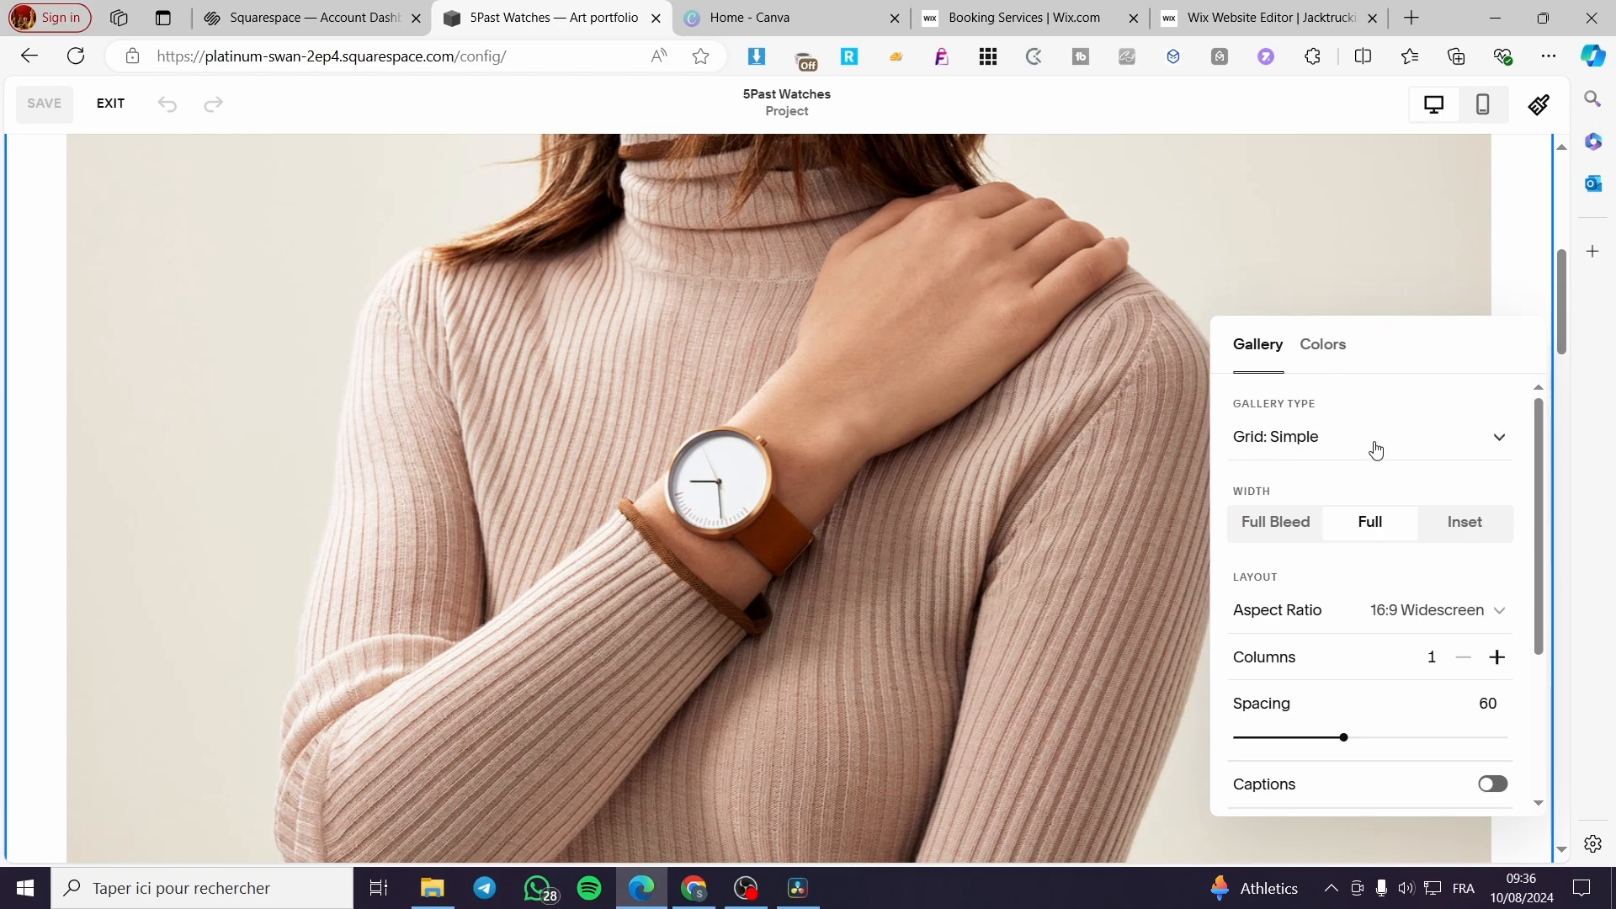
- Try the Grid: Strips and Grid: Masonry gallery types on the watch gallery
left_click(1429, 443)
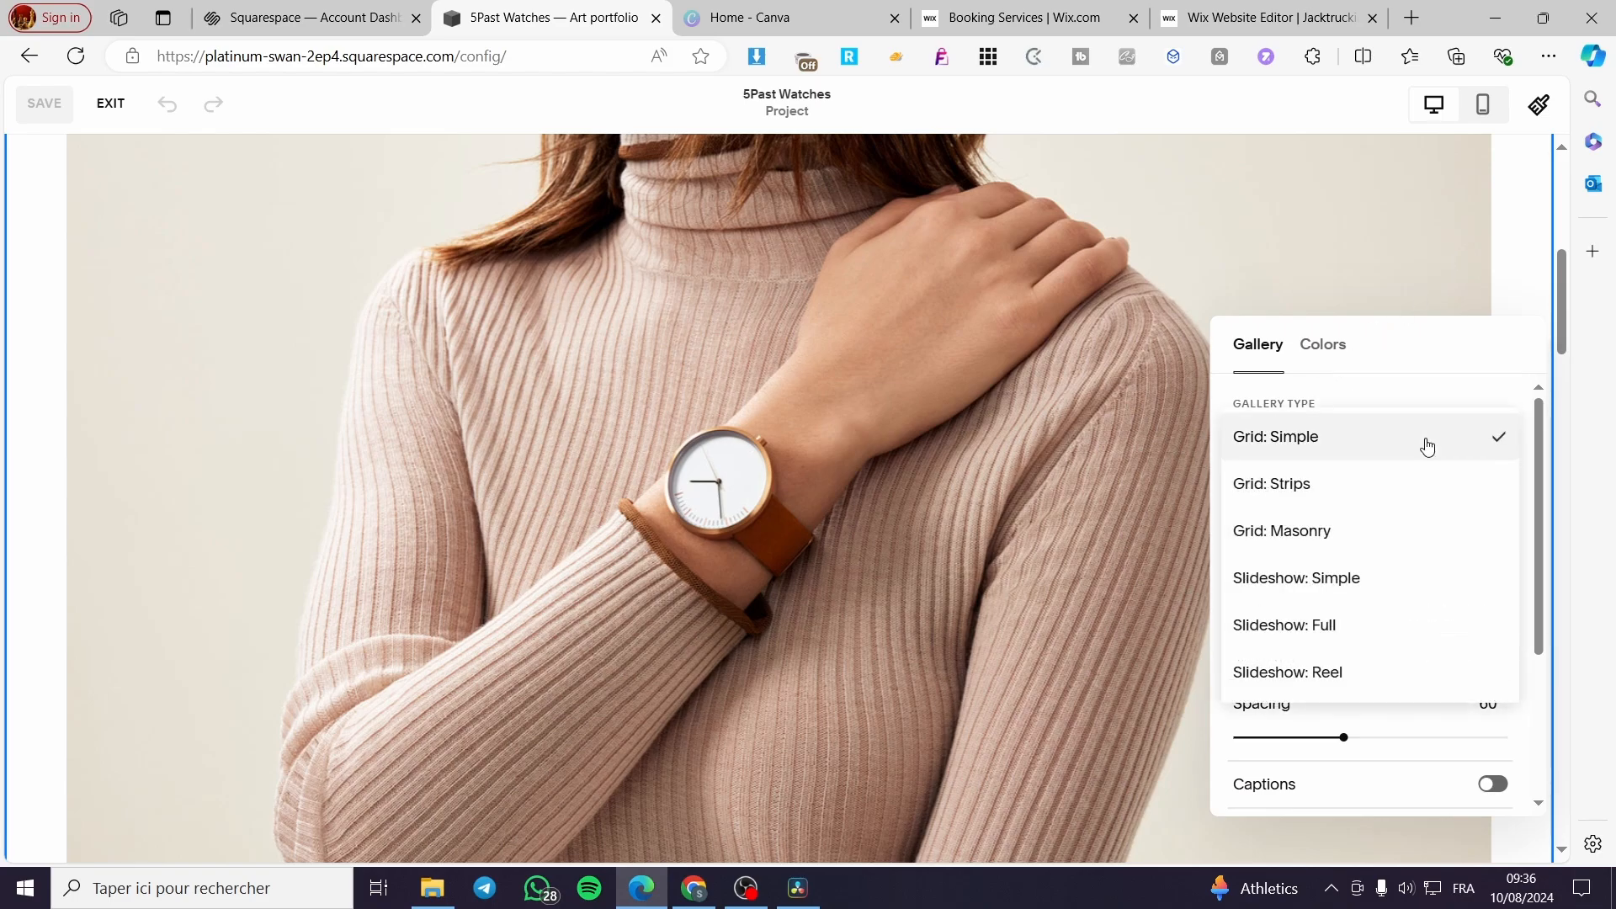
left_click(1406, 486)
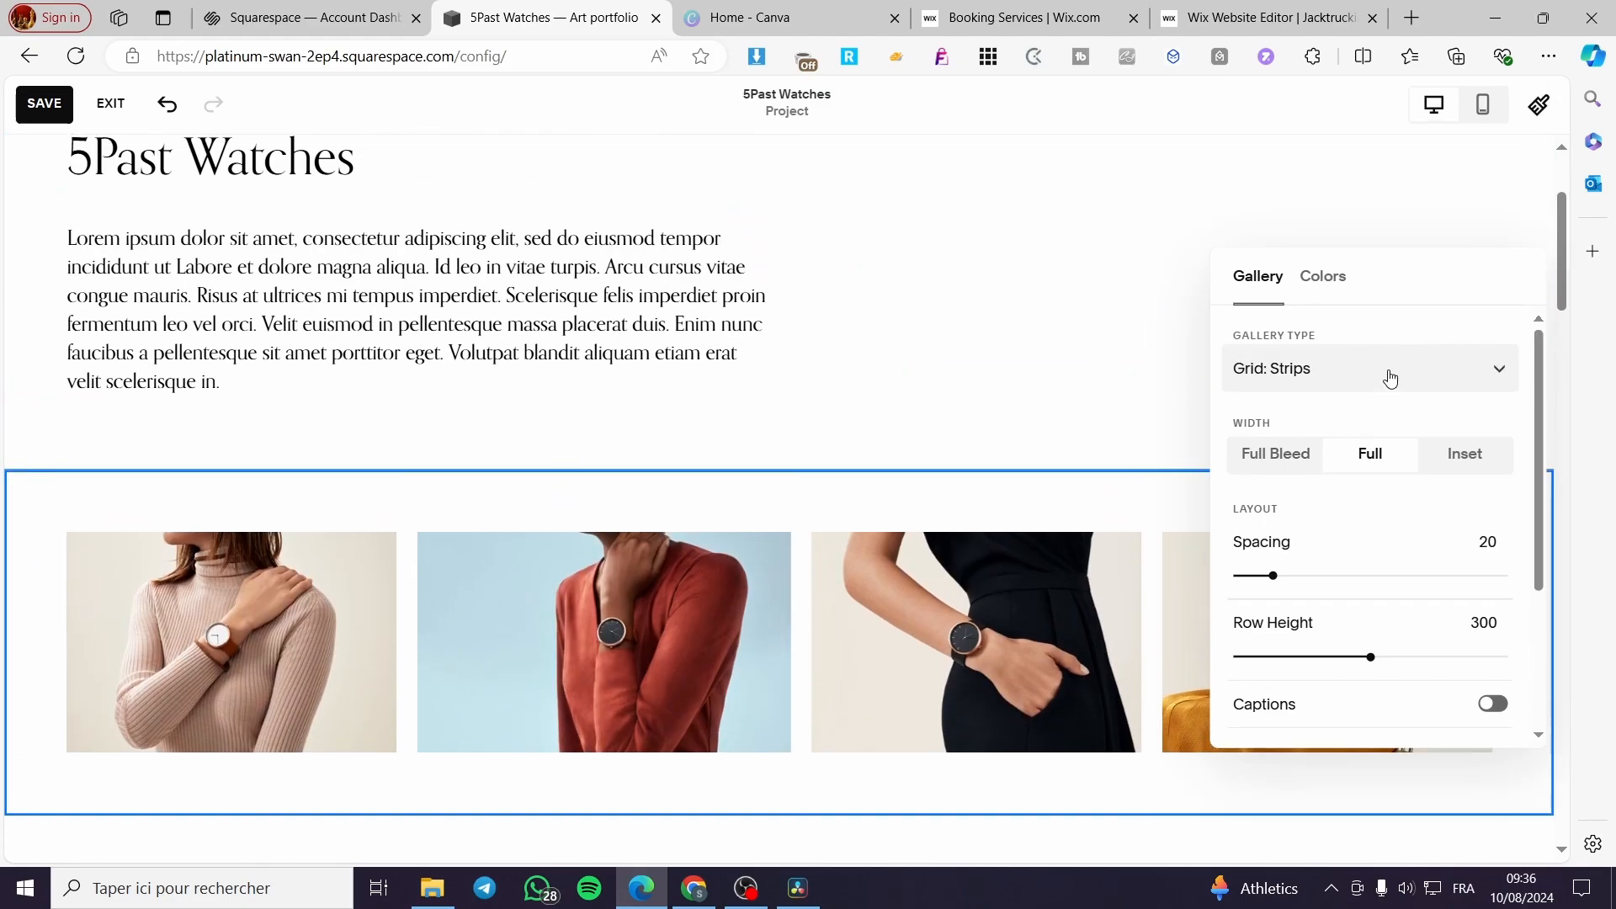
right_click(1392, 377)
left_click(1392, 377)
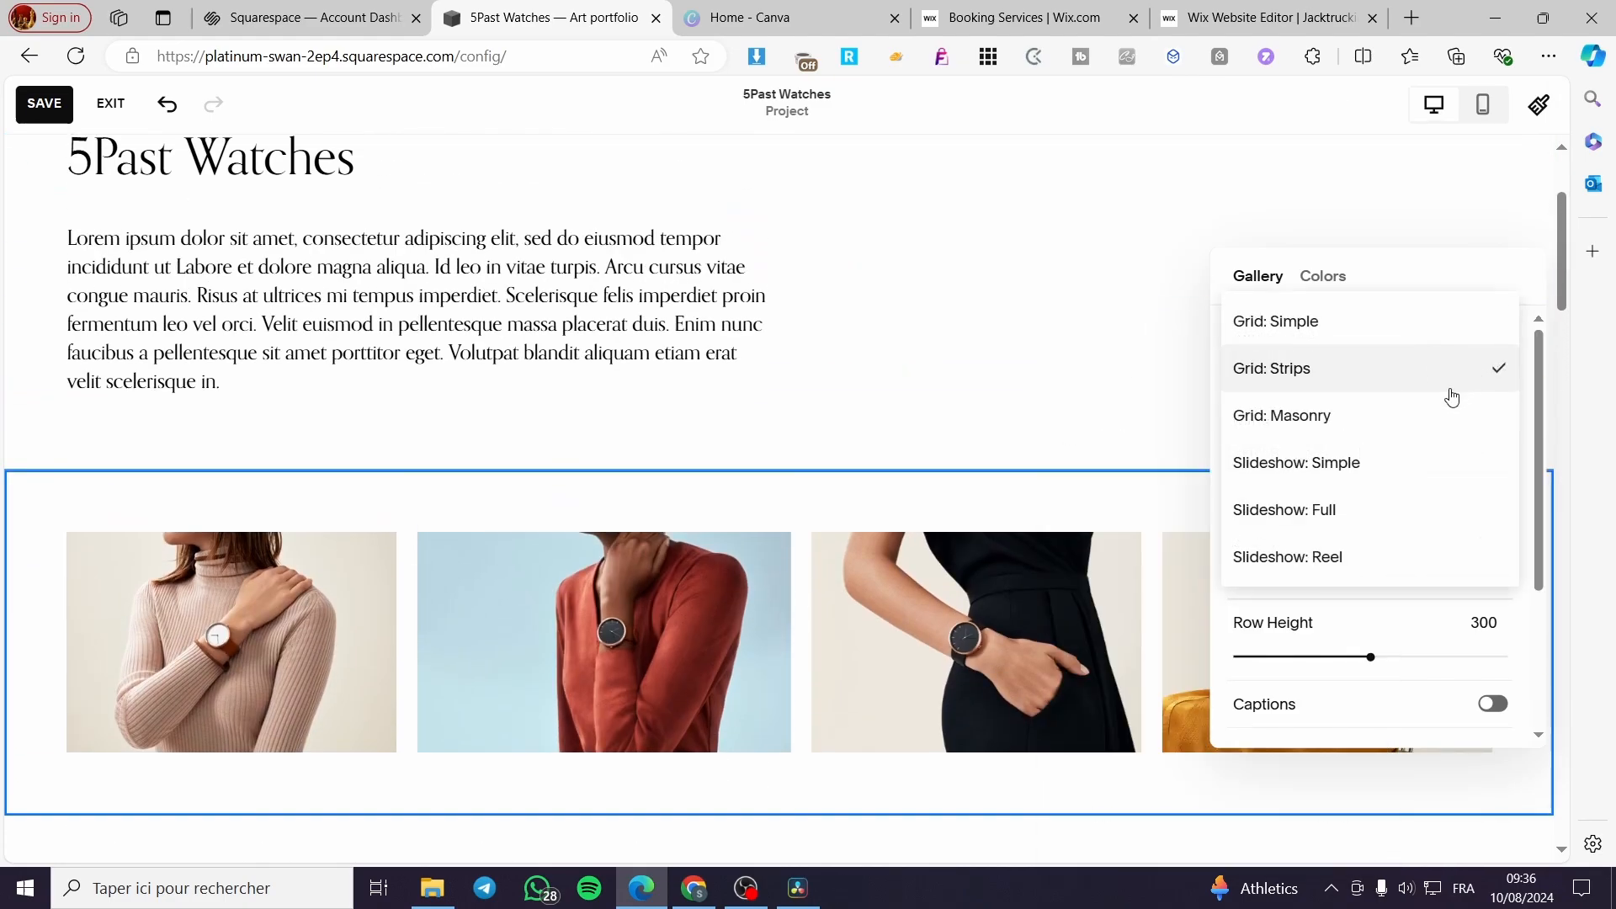
left_click(1398, 416)
scroll(1118, 577, "down", 5)
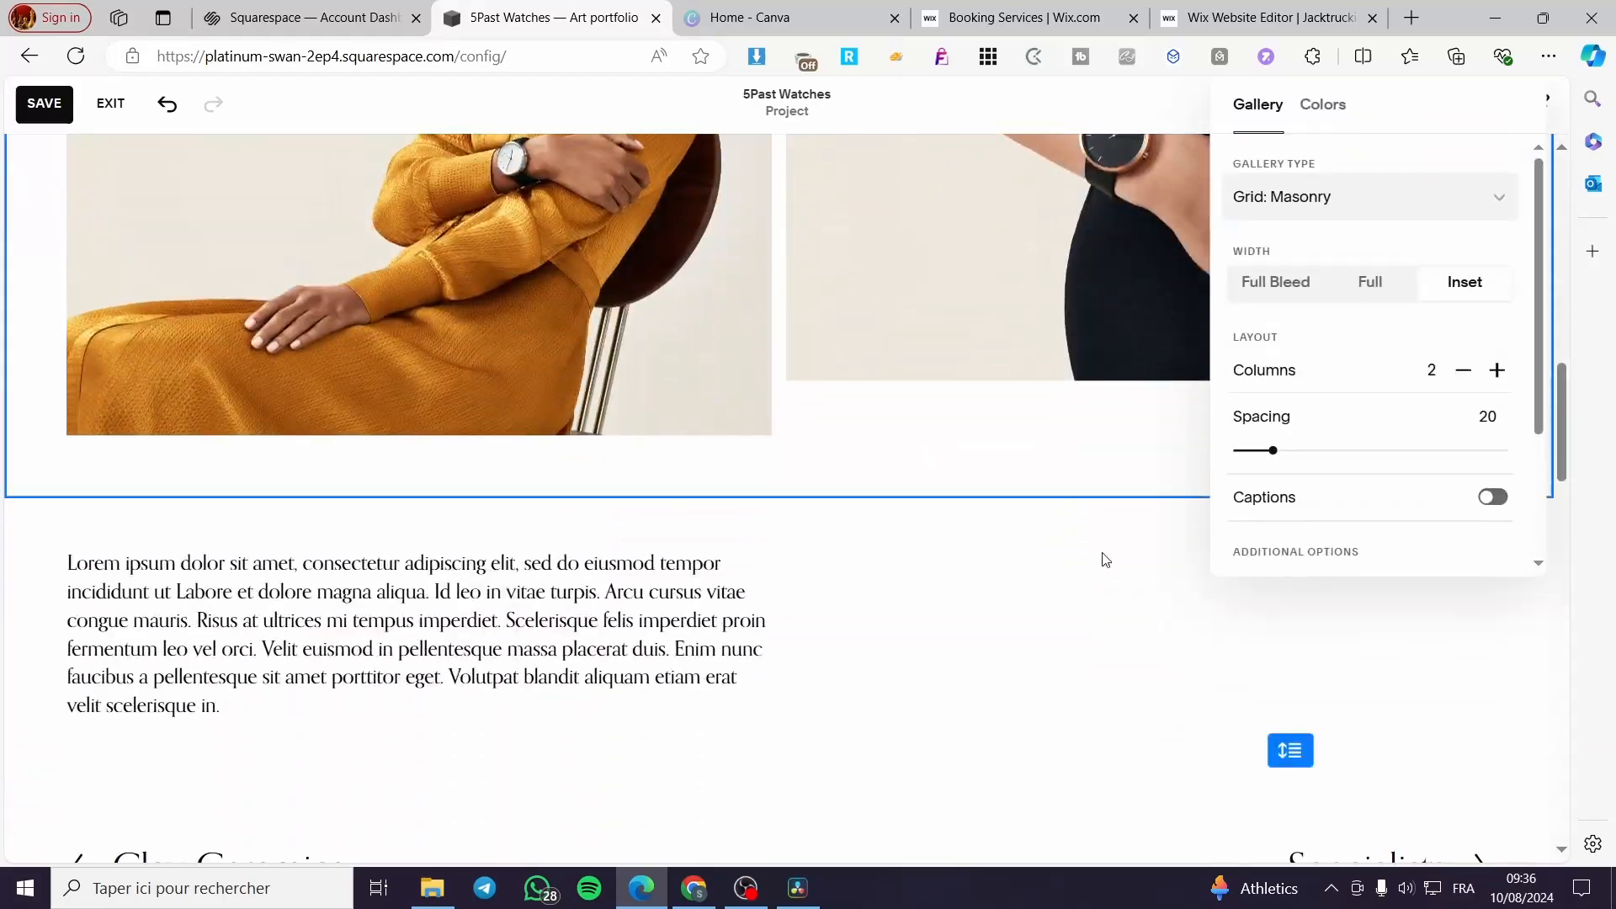
scroll(1106, 560, "up", 5)
- Try the Slideshow: Simple and Slideshow: Full gallery types on the watch gallery
left_click(1390, 291)
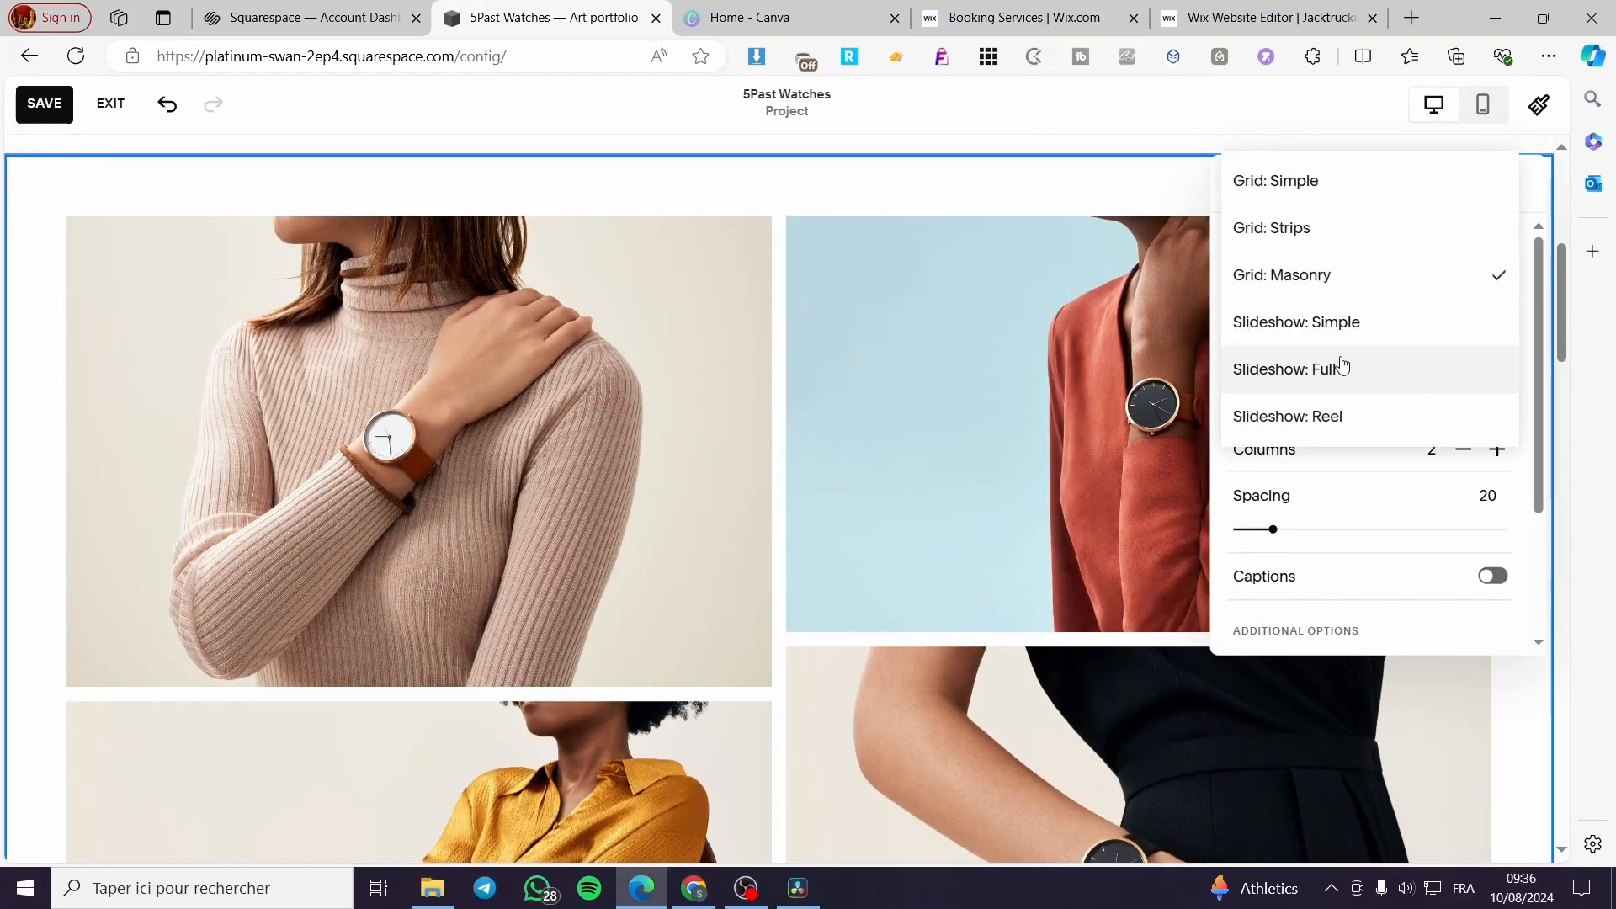
left_click(1365, 332)
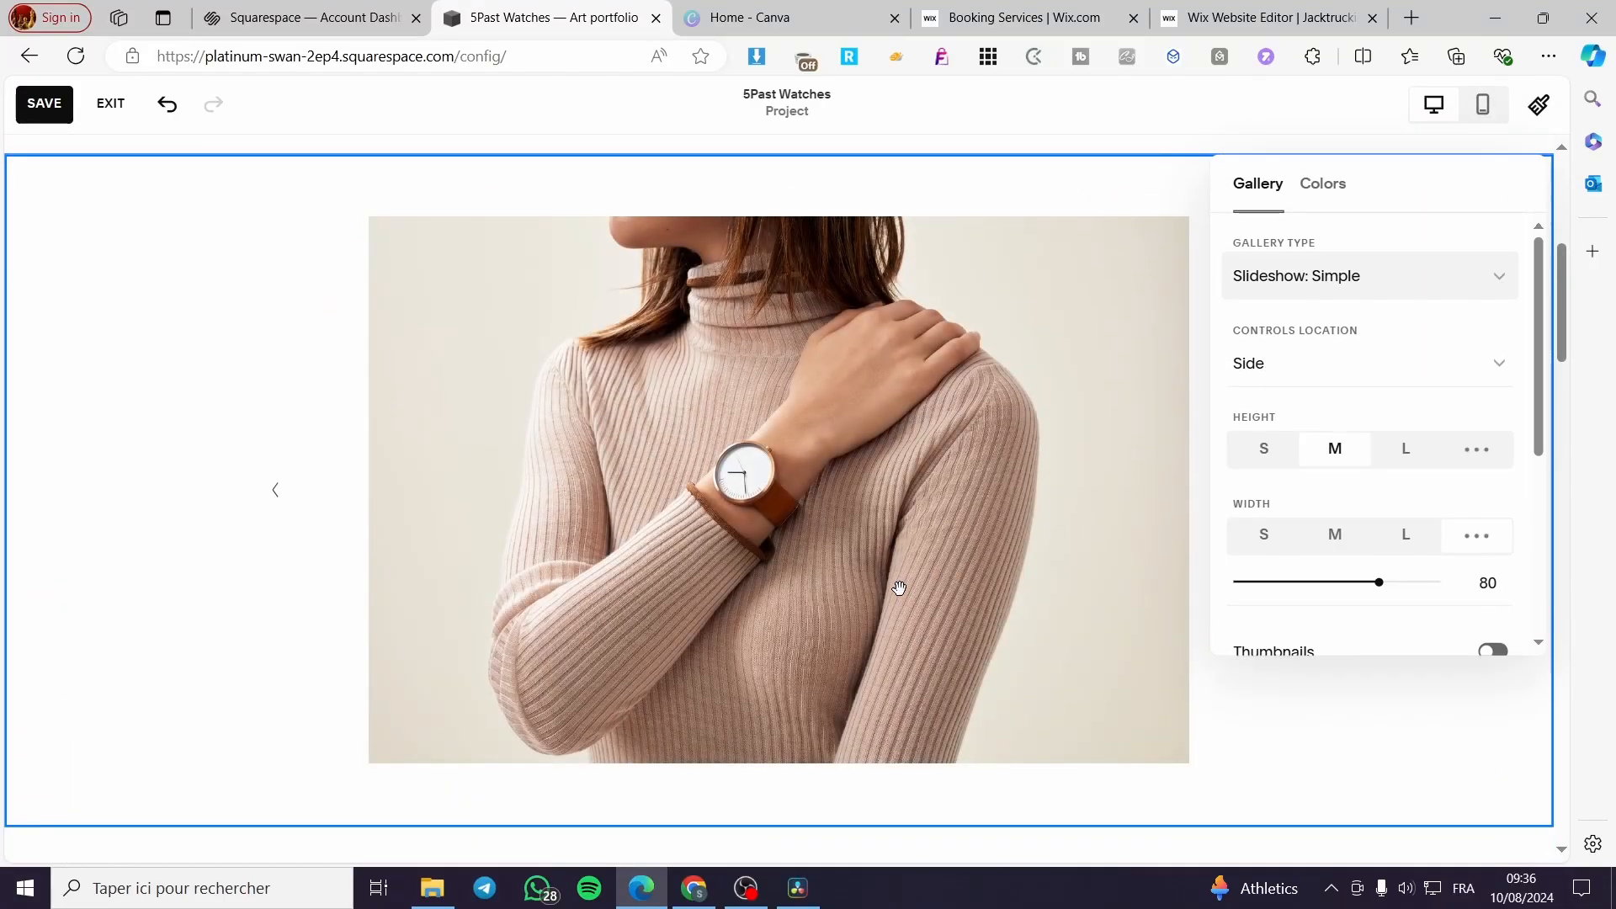
scroll(900, 586, "down", 3)
scroll(901, 584, "up", 3)
left_click(1349, 275)
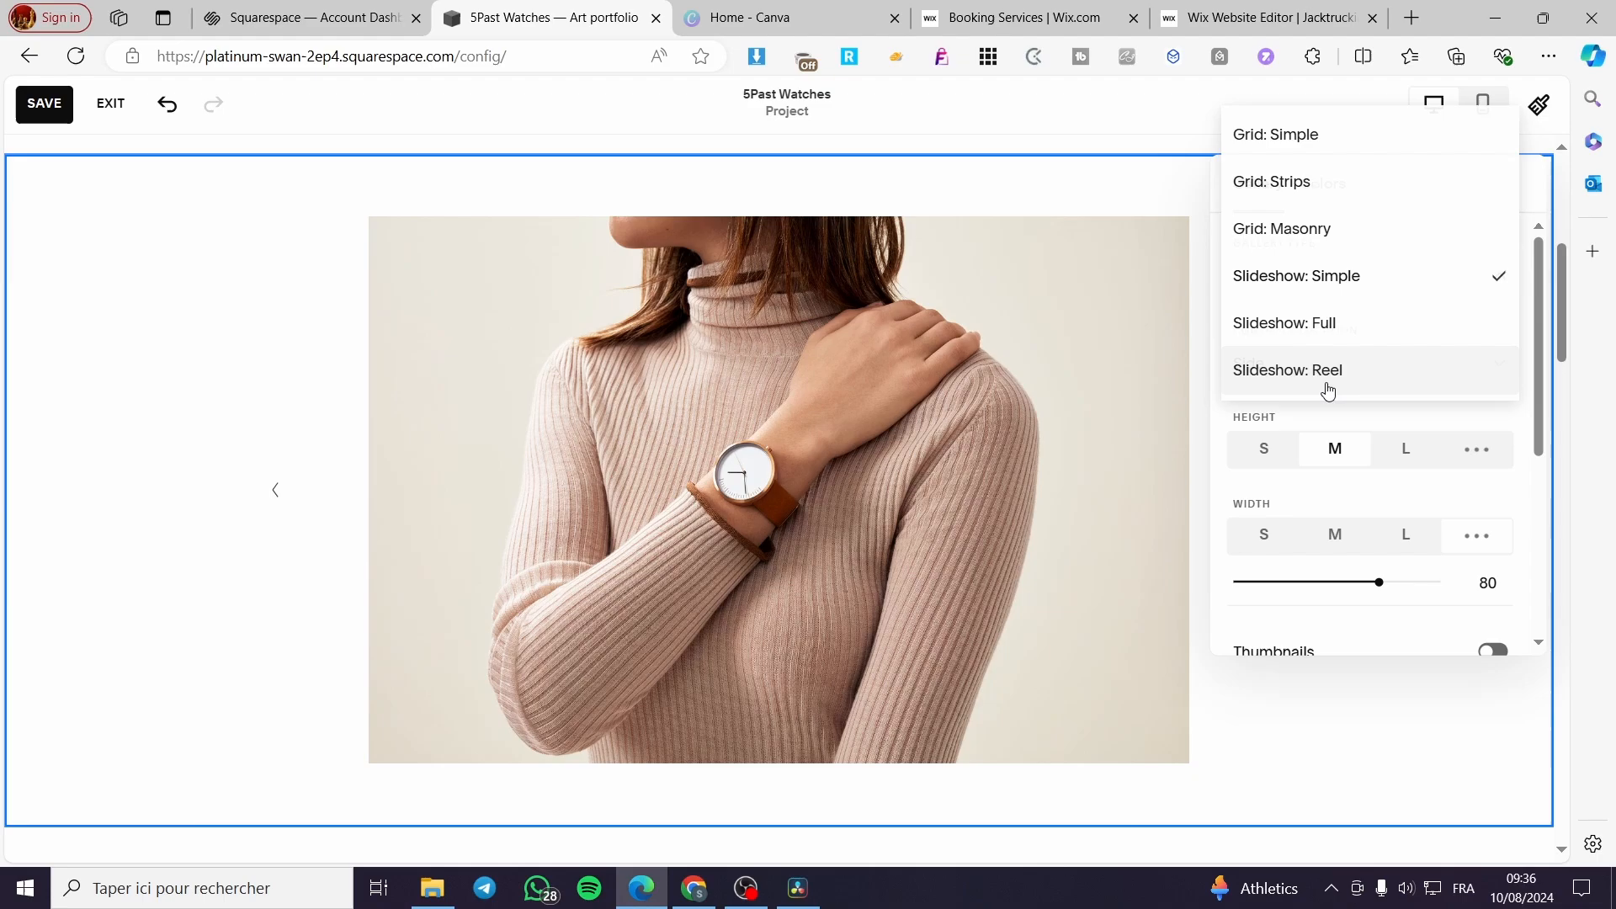
left_click(1364, 334)
scroll(1365, 437, "up", 2)
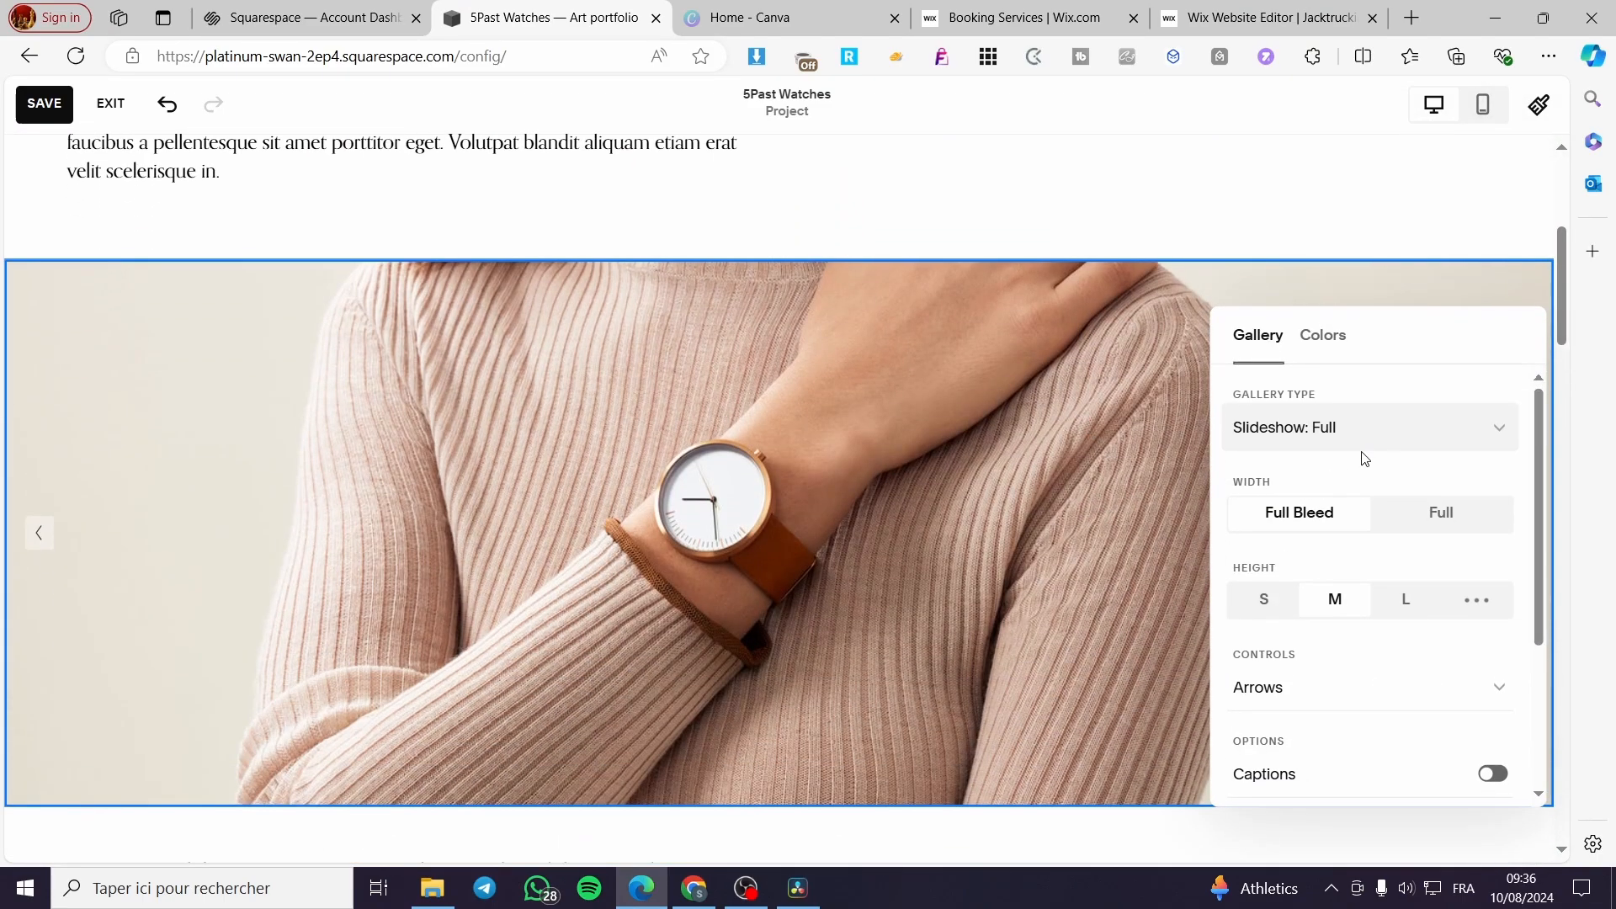
- Change the watch gallery to Slideshow: Reel with medium (M) height and Full Bleed width
left_click(1365, 446)
left_click(1320, 473)
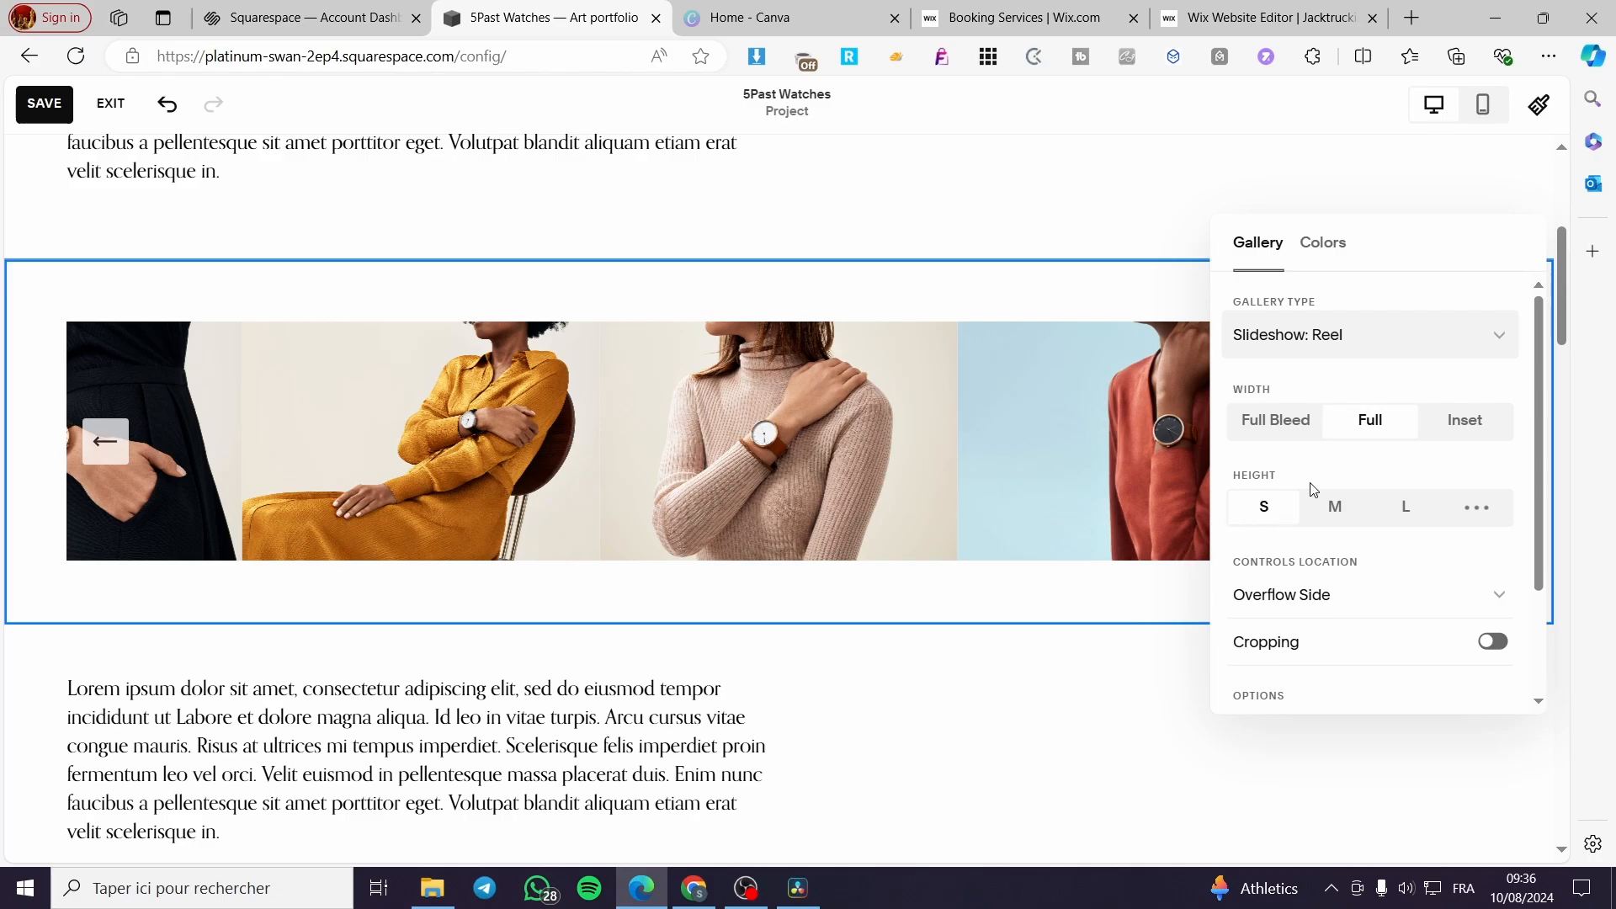
left_click(1348, 510)
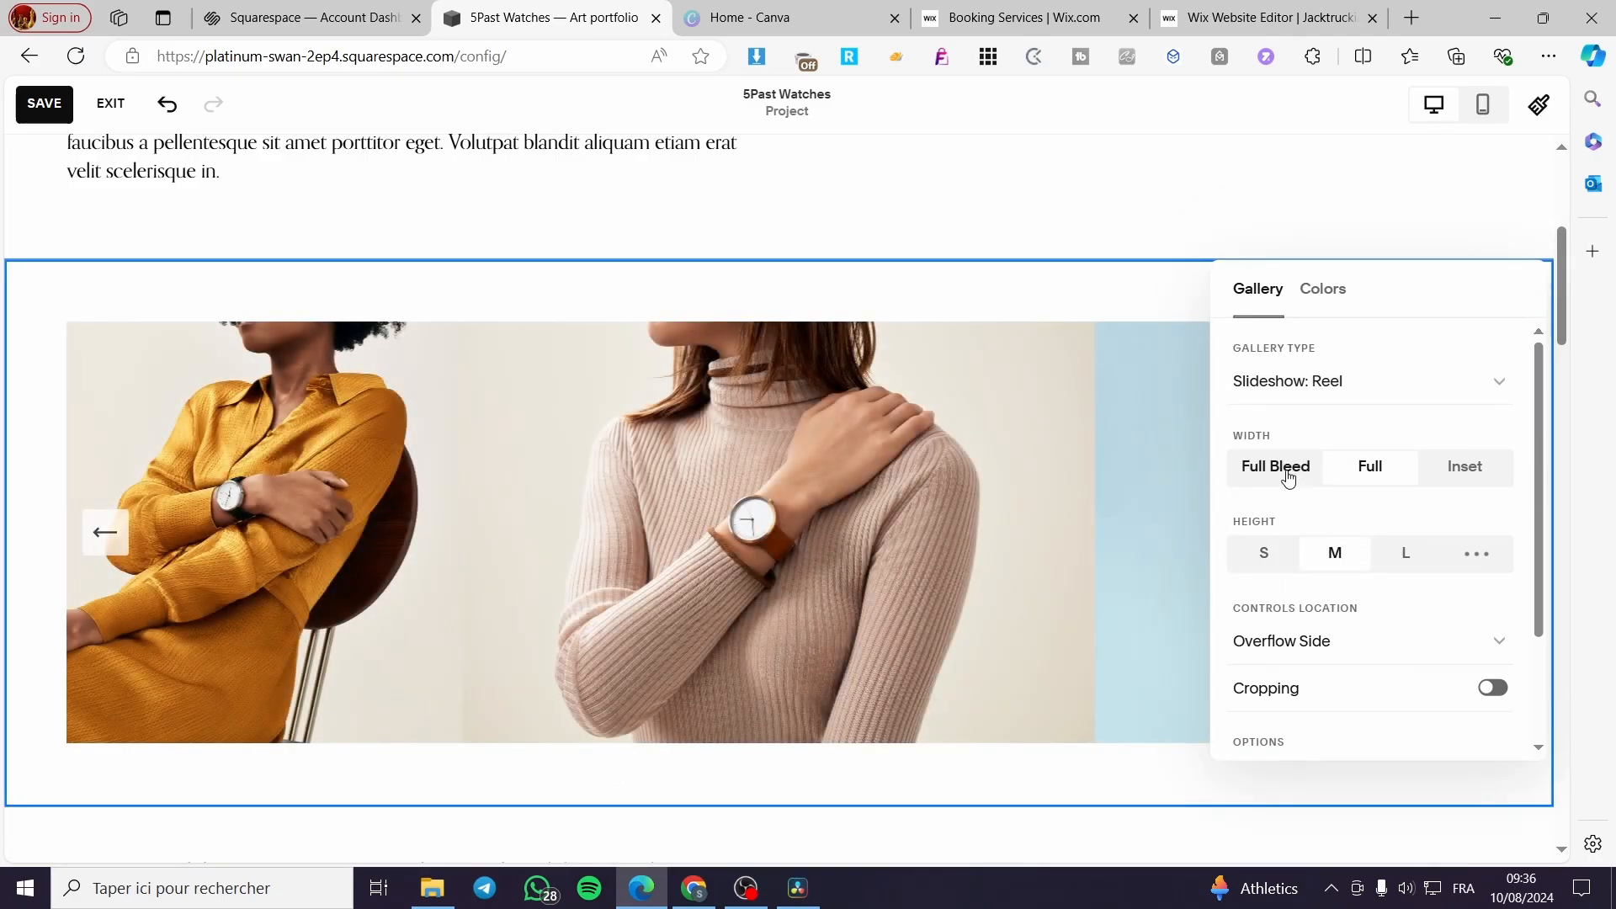
left_click(1287, 476)
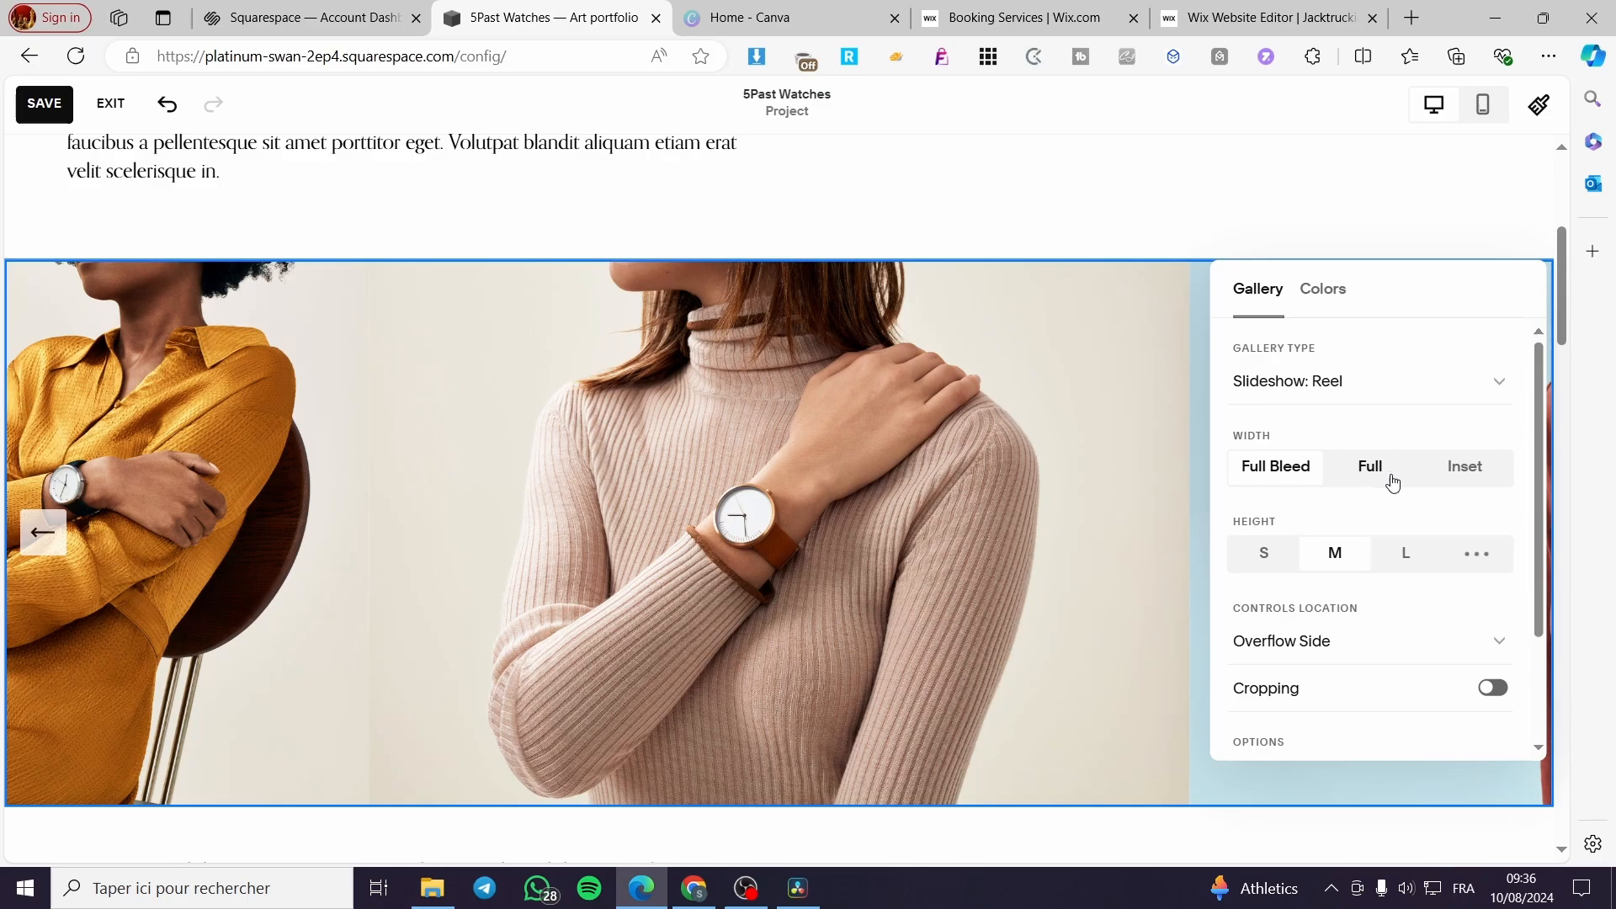
- Try cropping on the reel slideshow's images and turn it back off
scroll(1490, 488, "down", 2)
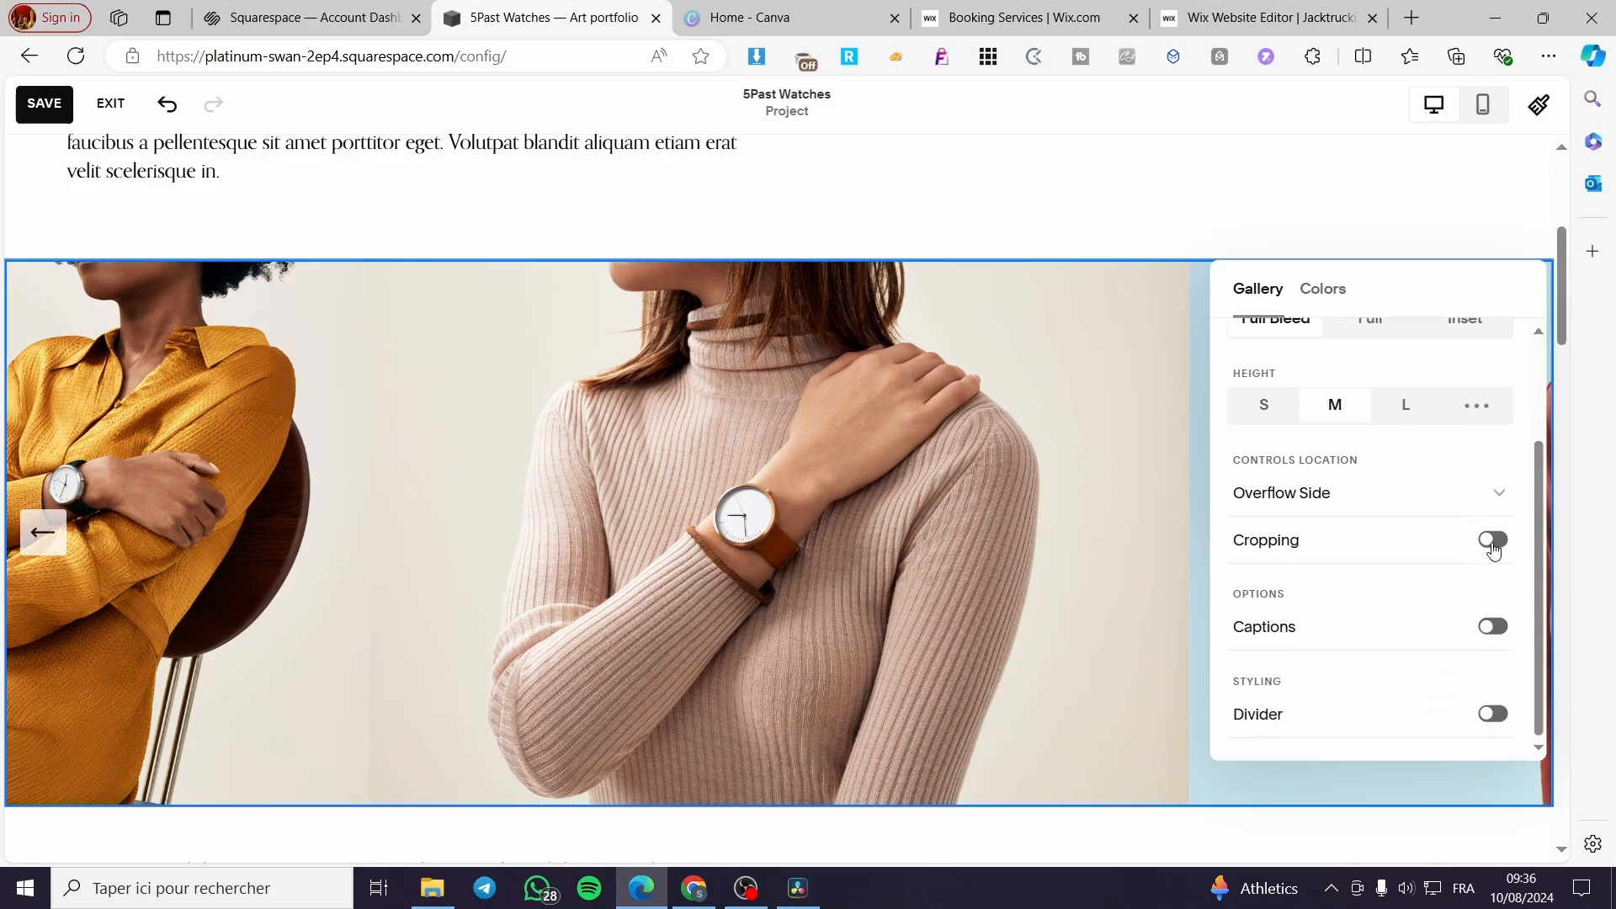
left_click(1497, 543)
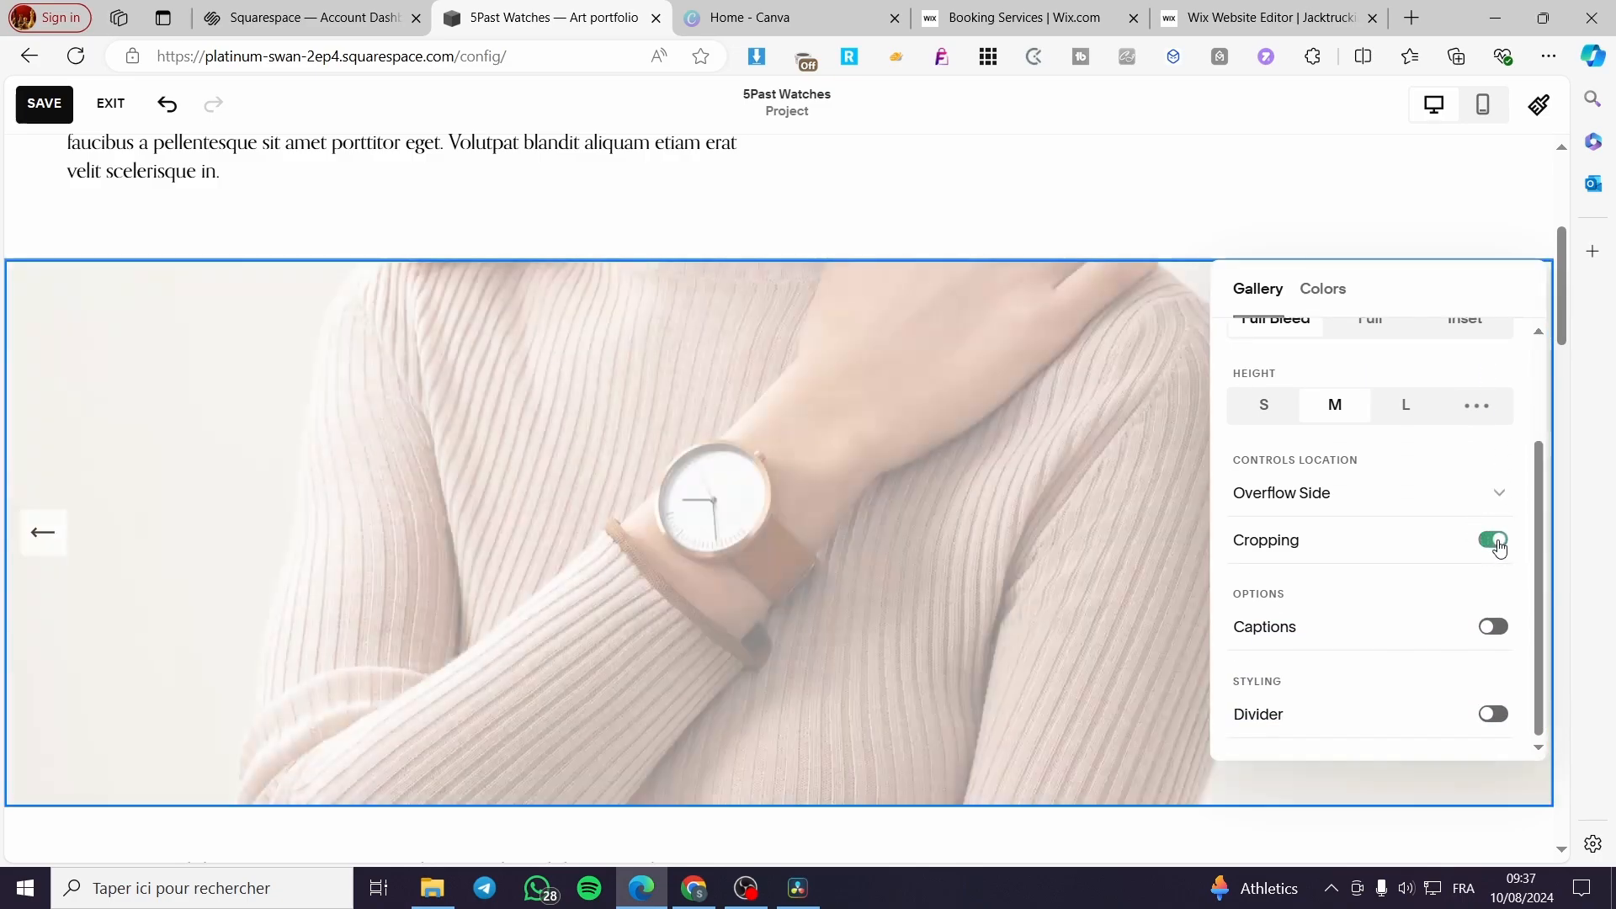
left_click(1496, 543)
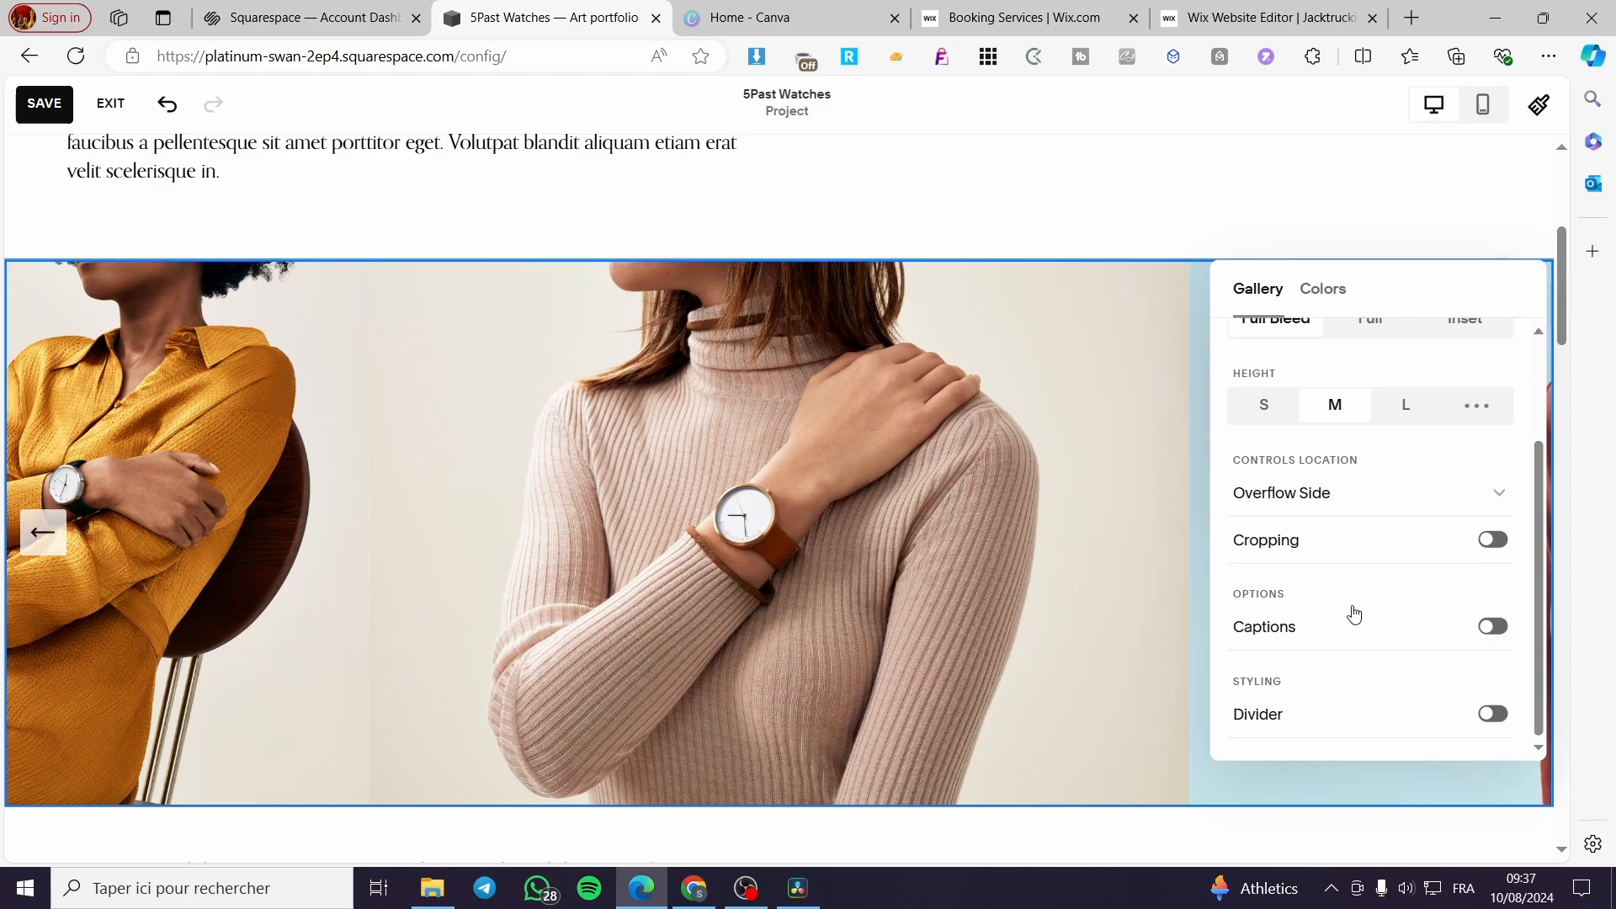
- Turn on the divider under the gallery section and set its stroke color to the coral palette color
left_click(1492, 716)
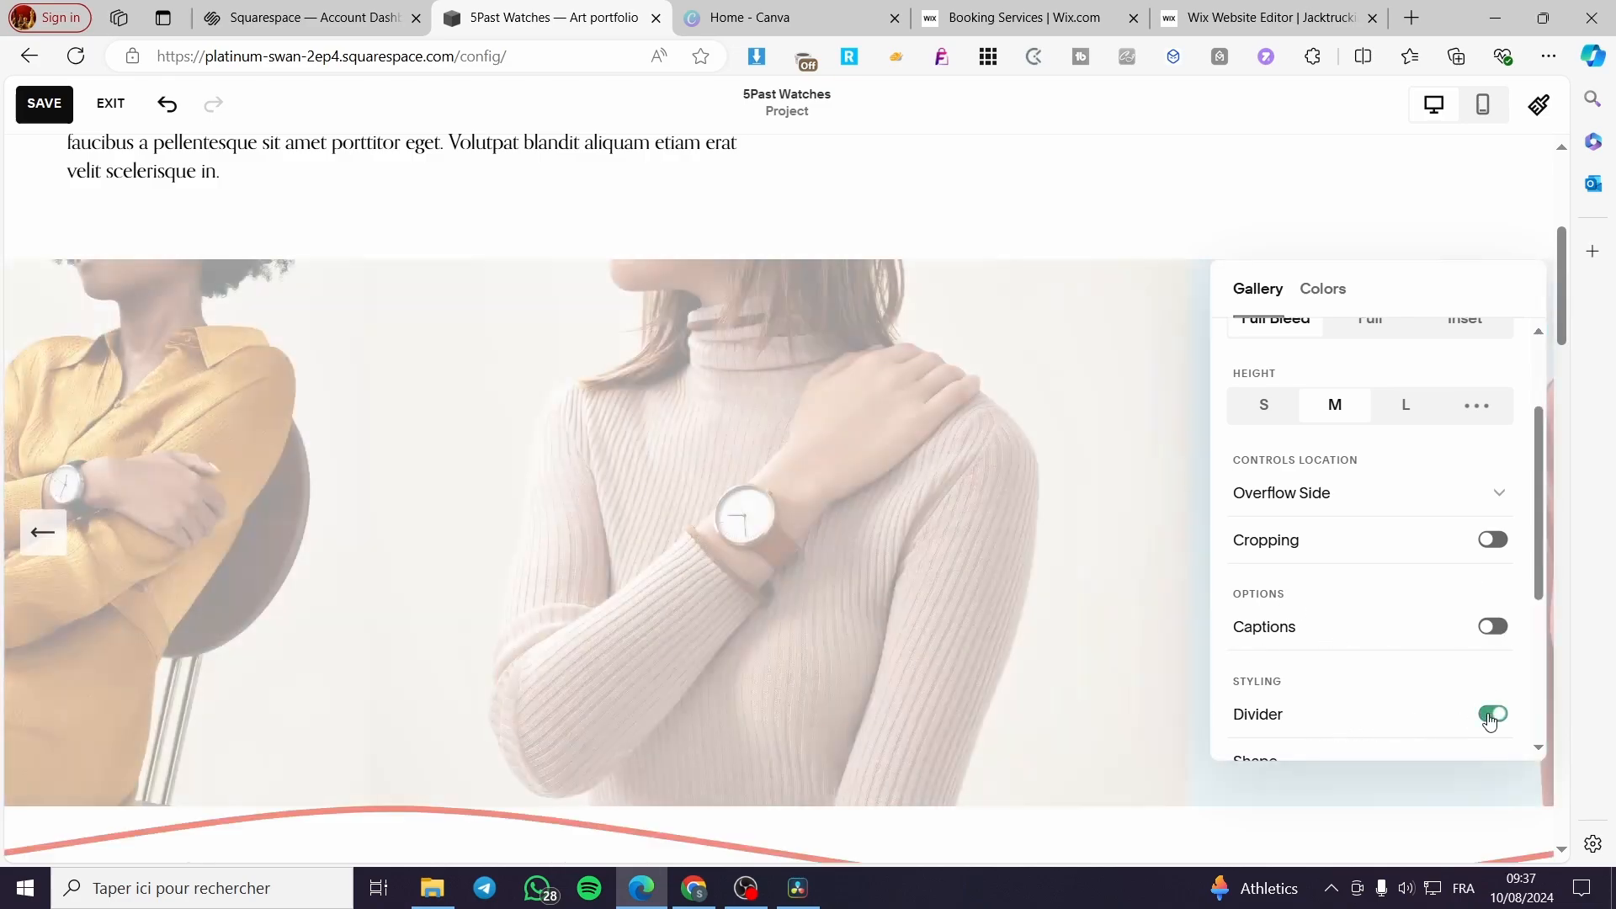
scroll(1492, 715, "down", 3)
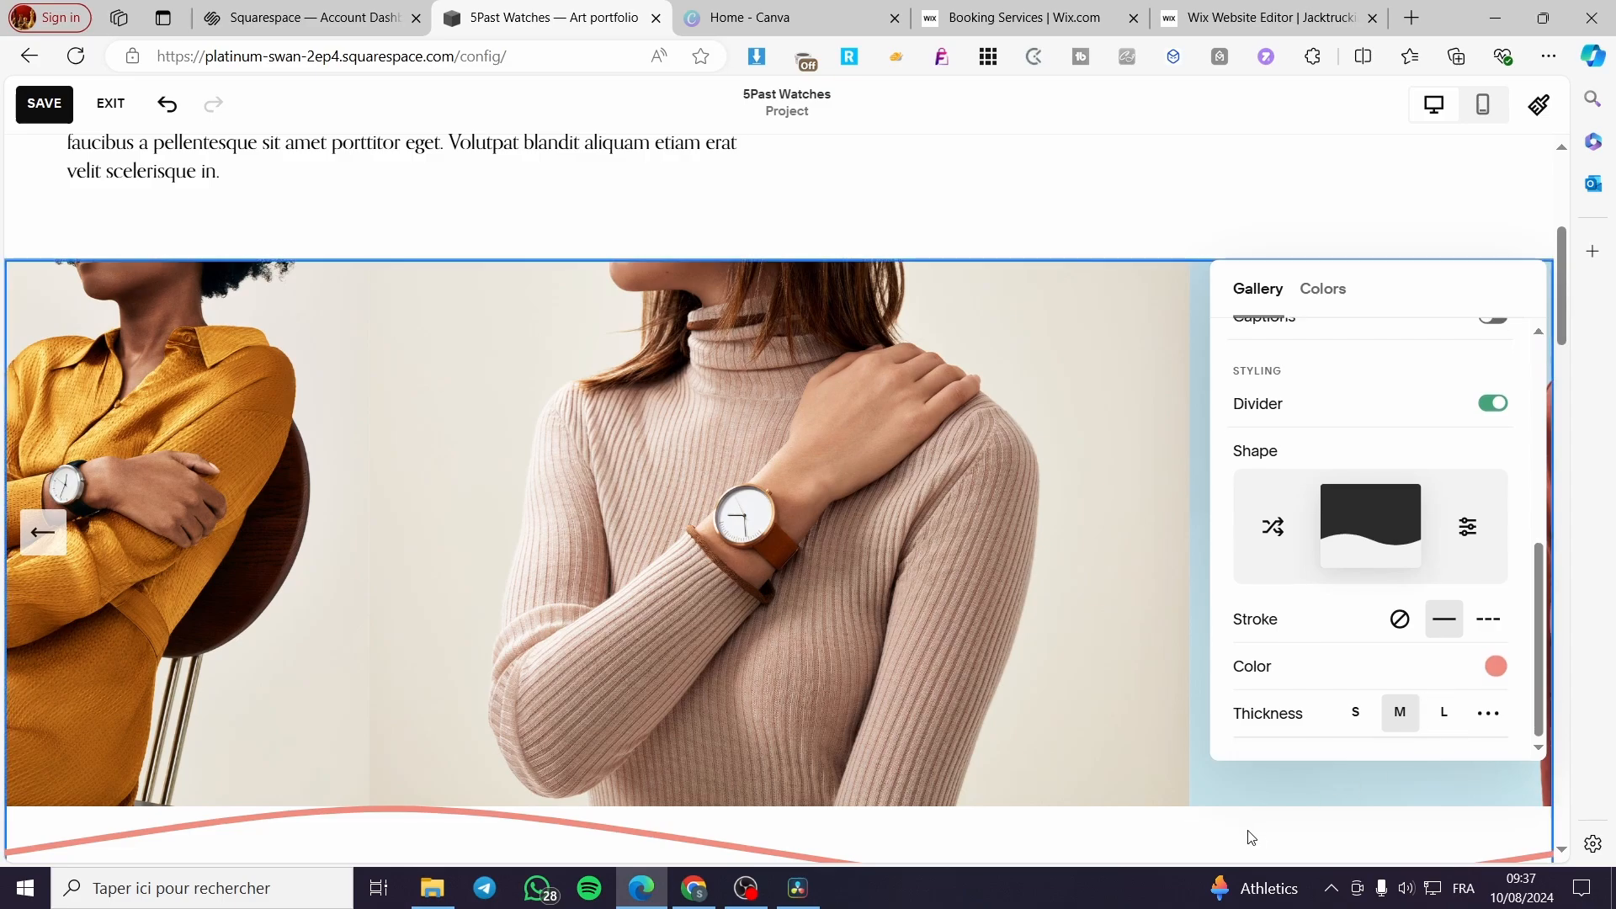
scroll(1179, 800, "down", 3)
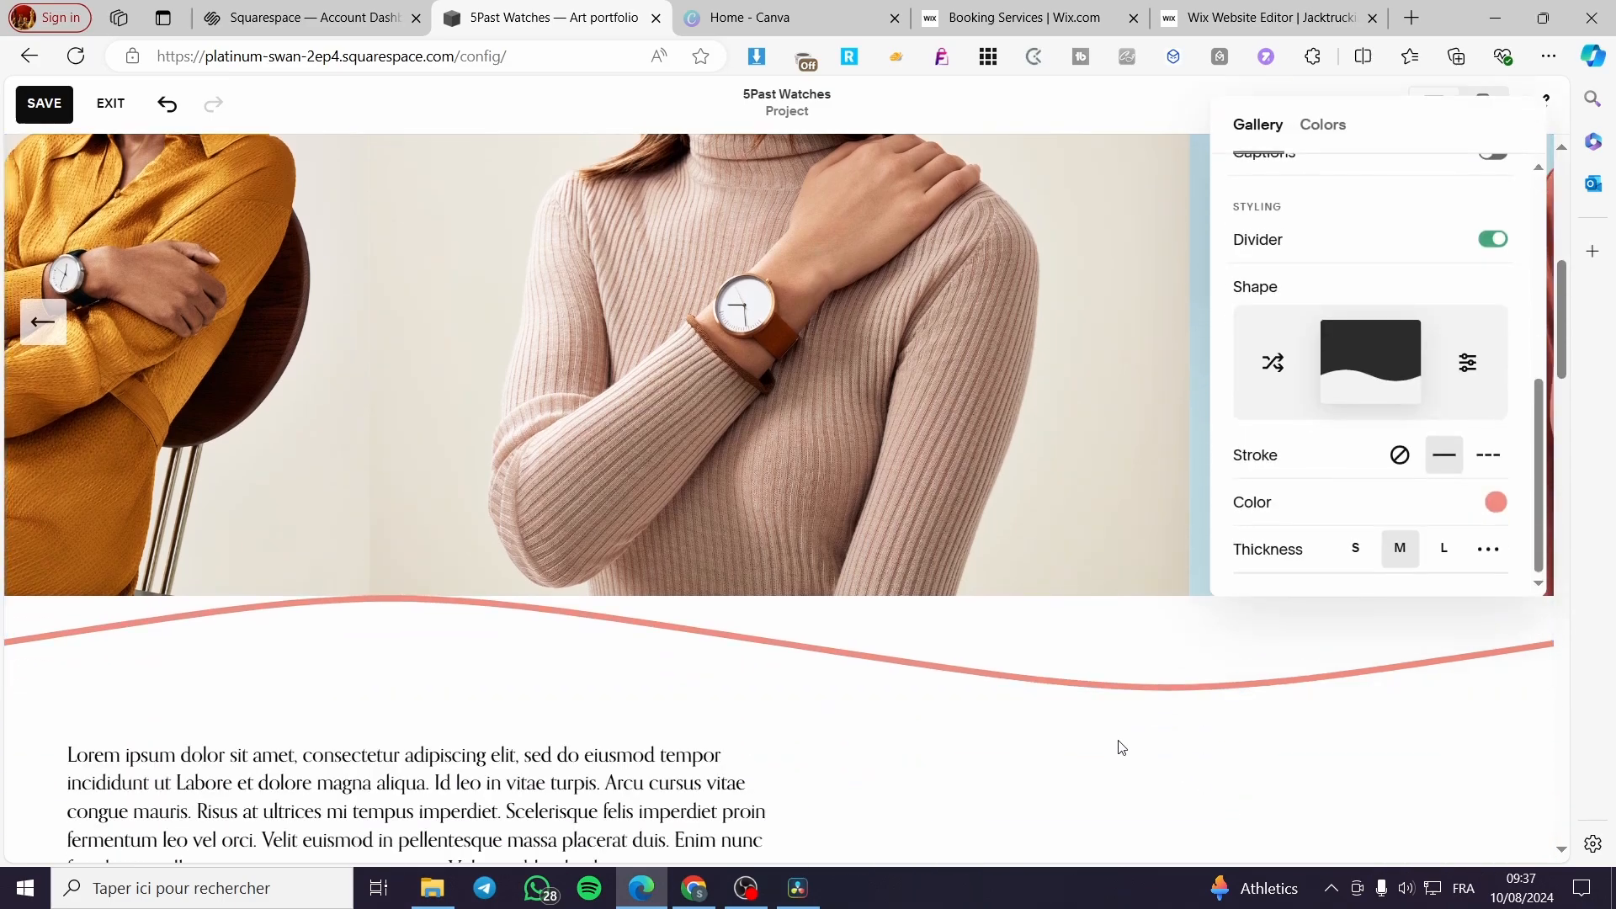
left_click(1495, 504)
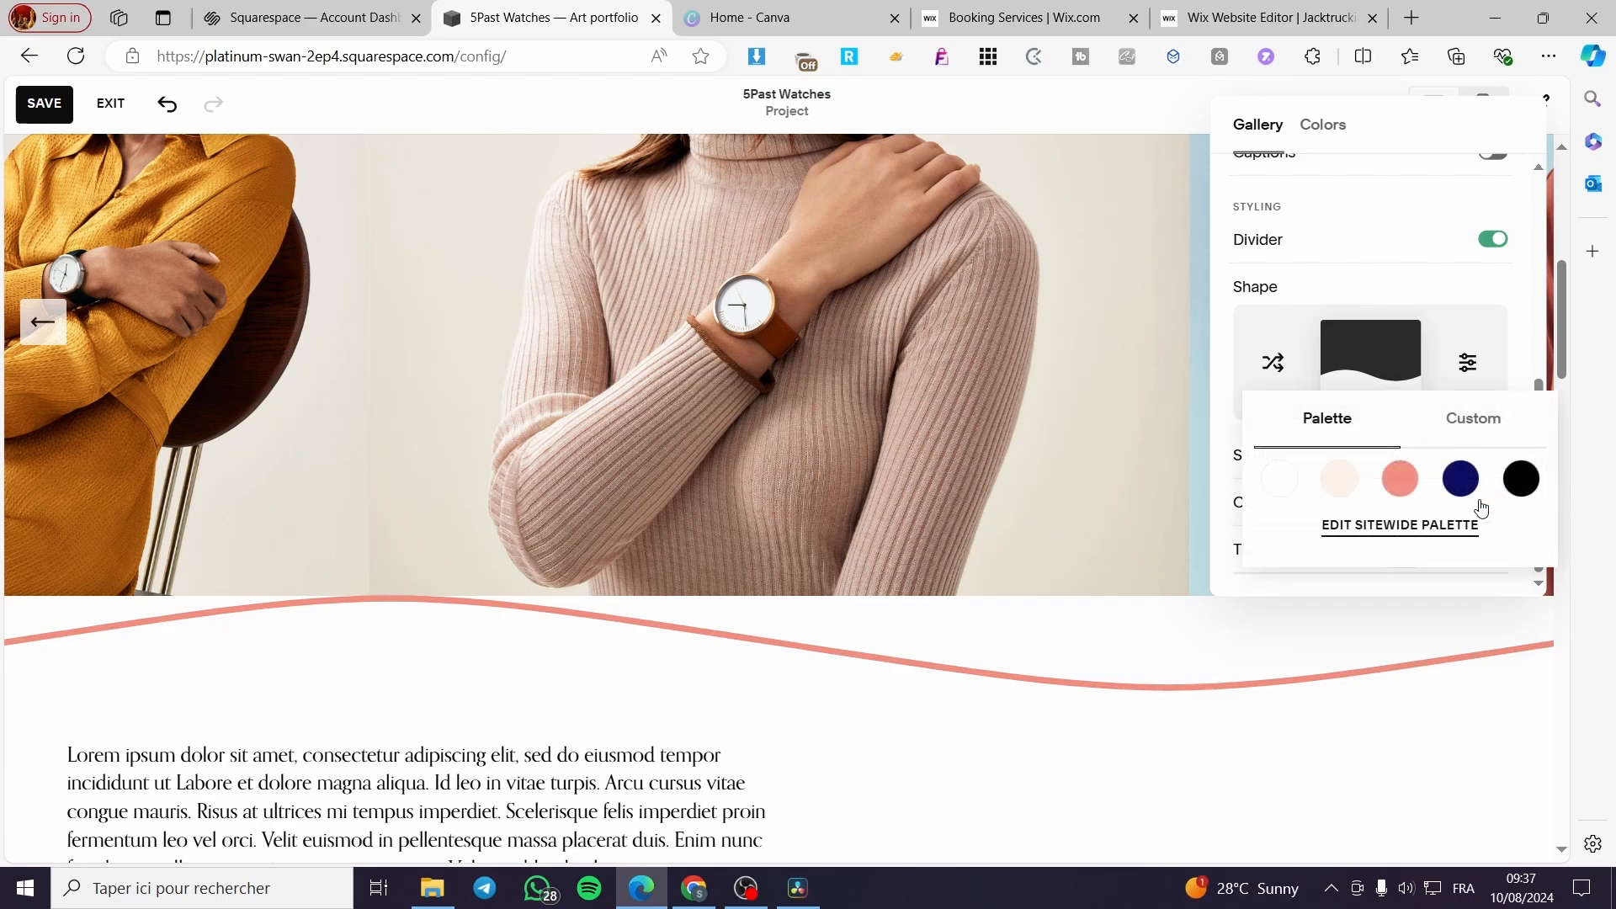
left_click(1466, 468)
left_click(1400, 456)
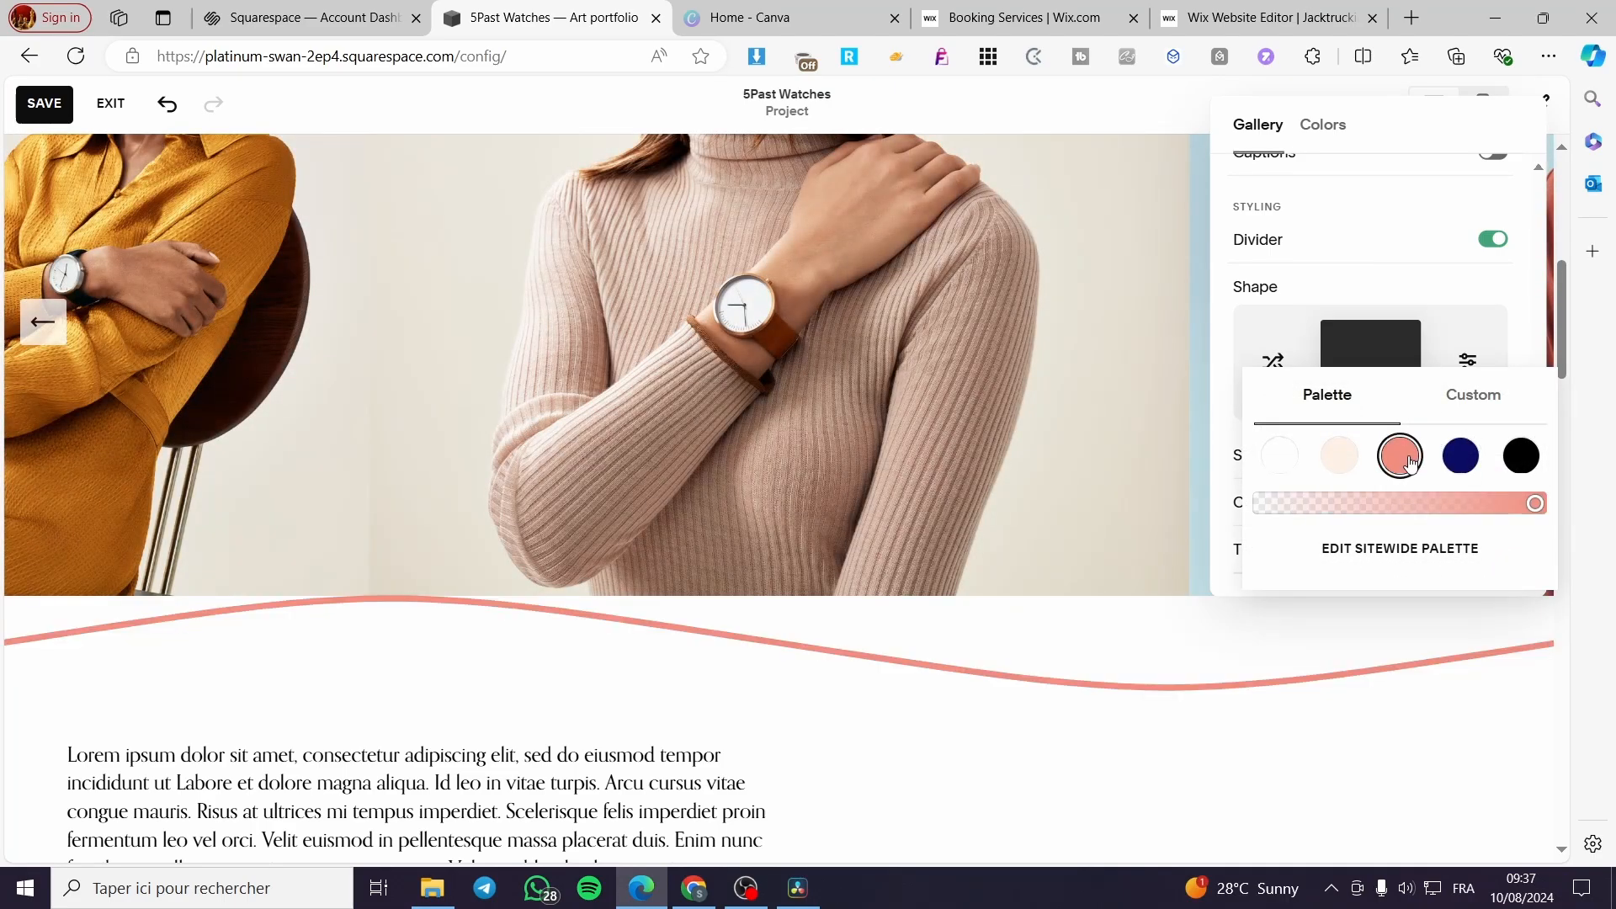
- Try the Dark 1, Bright 1, Light 2 and Light 1 color themes on the watch gallery section
left_click(1531, 293)
scroll(1412, 526, "up", 5)
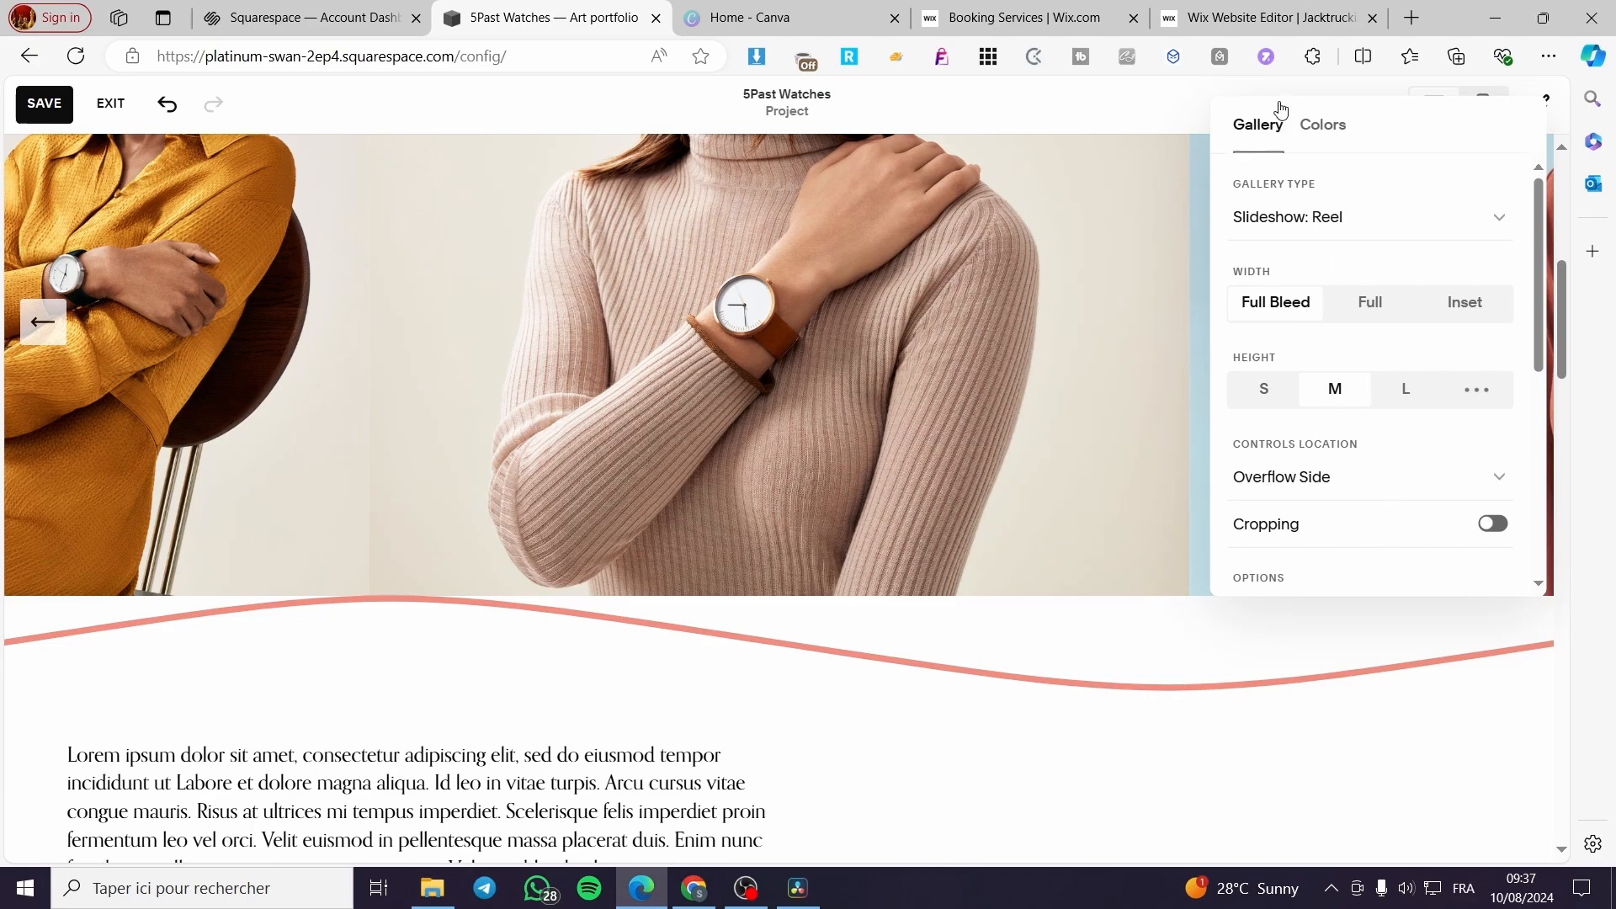
left_click(1334, 126)
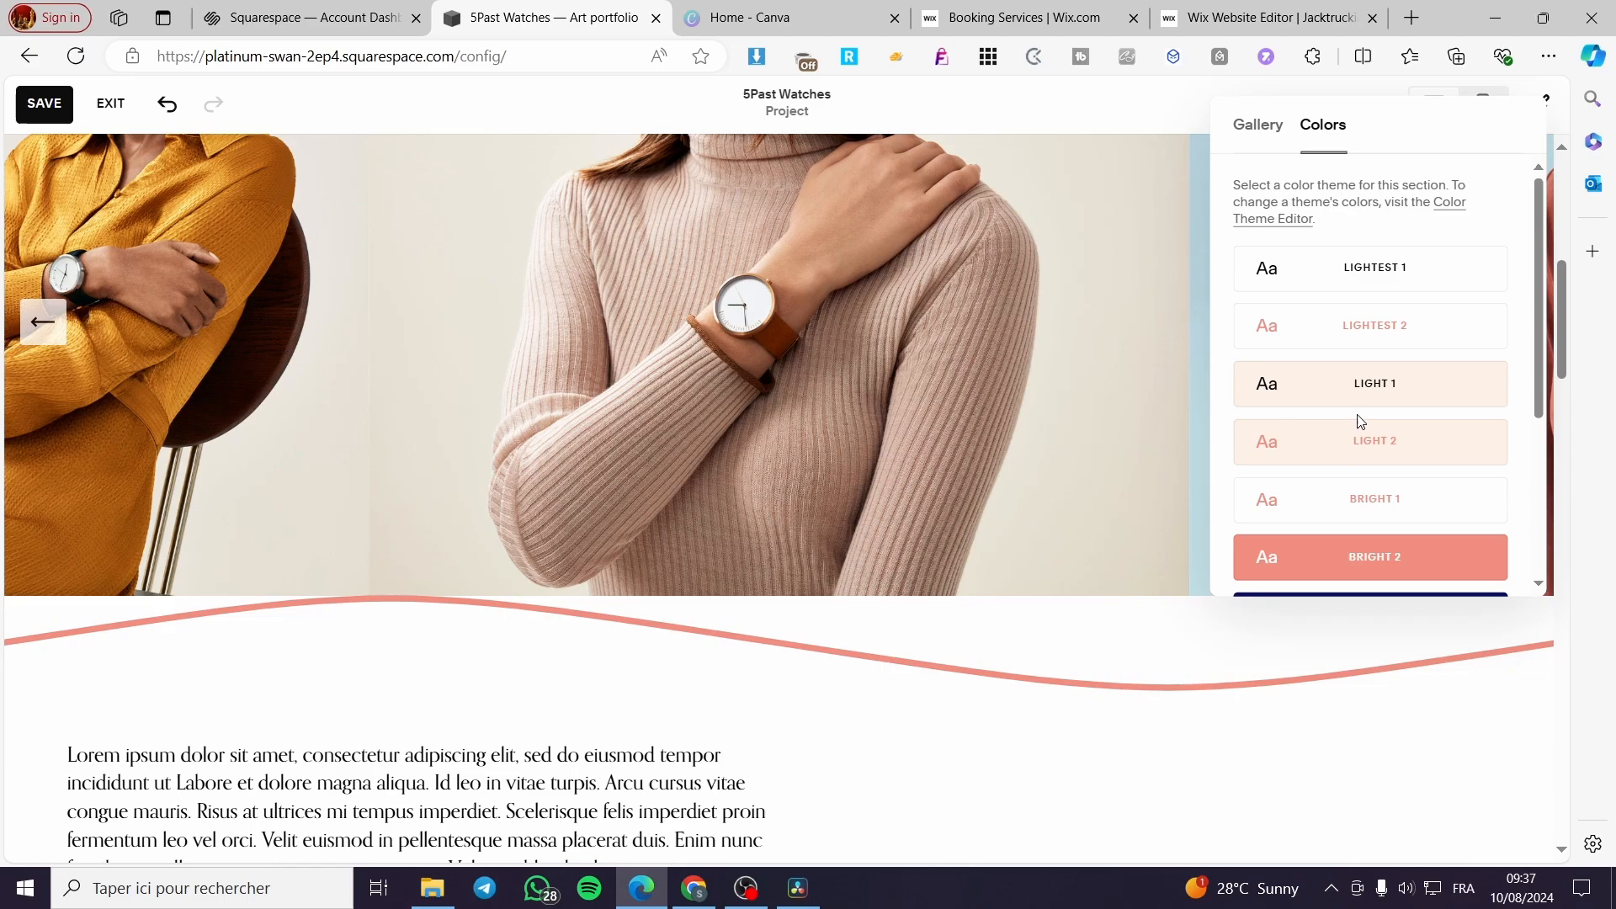
scroll(1565, 367, "up", 3)
scroll(1565, 368, "down", 2)
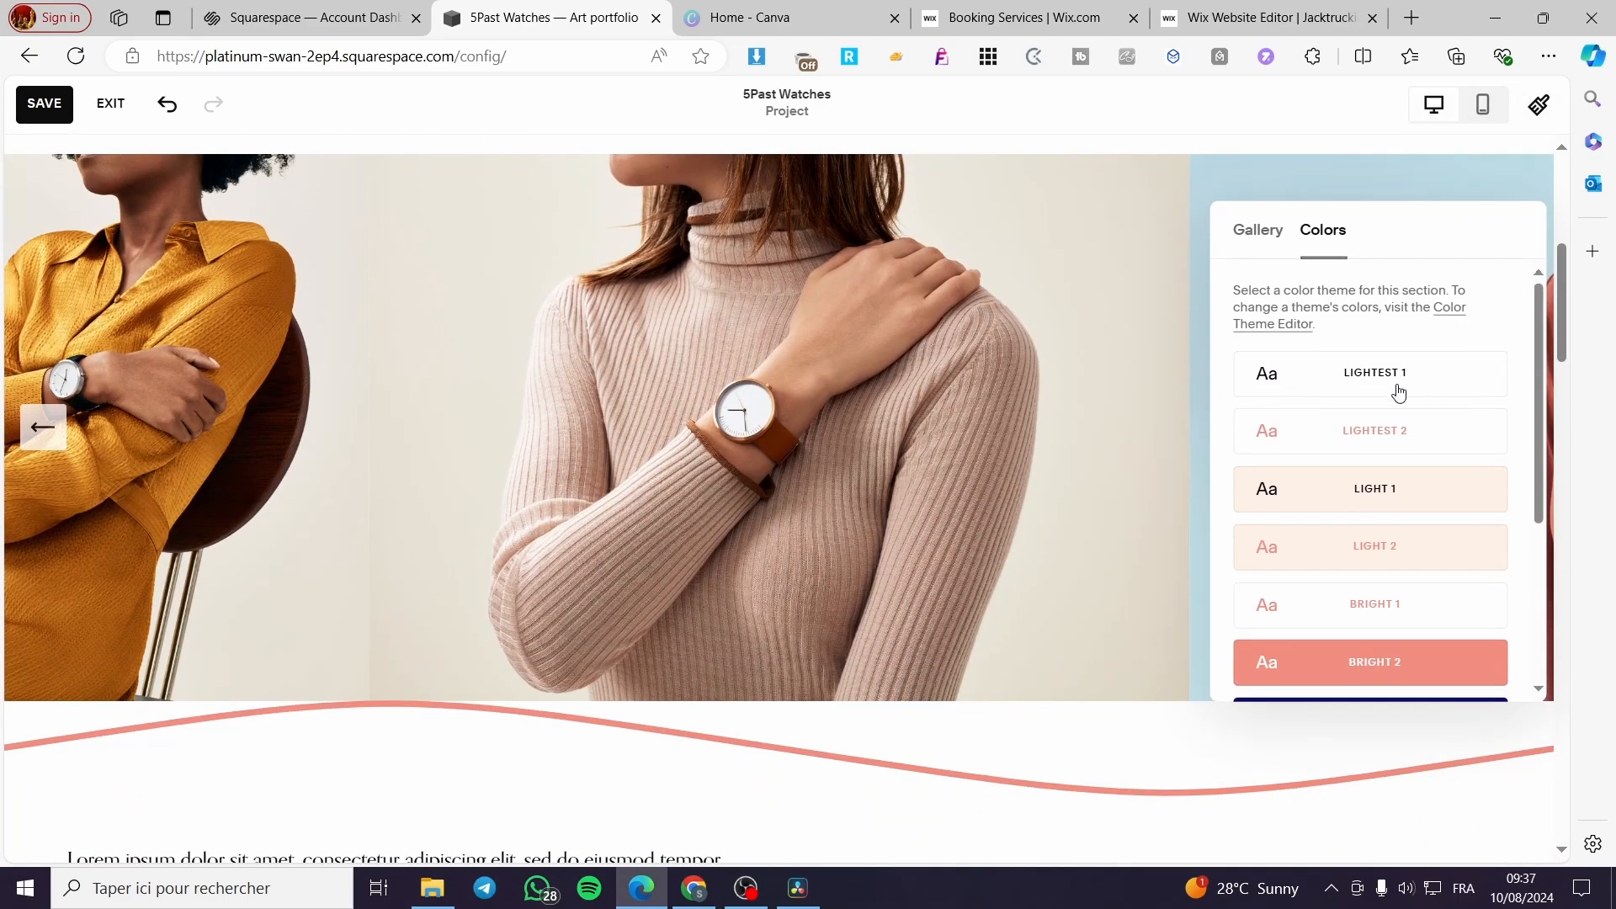
scroll(1374, 408, "down", 3)
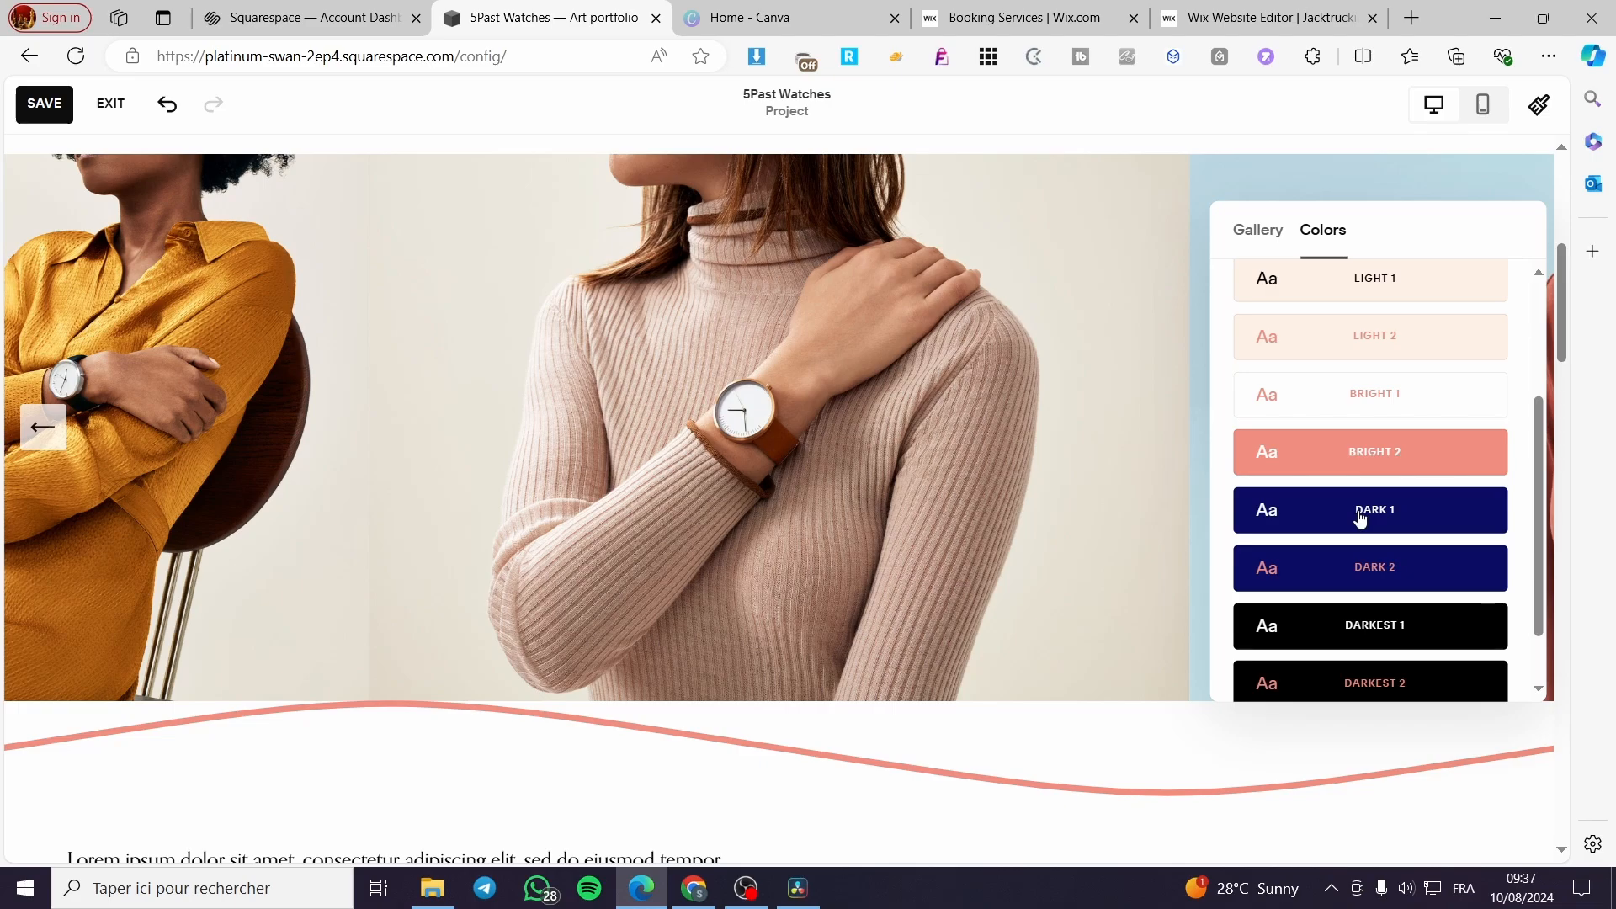
left_click(1359, 518)
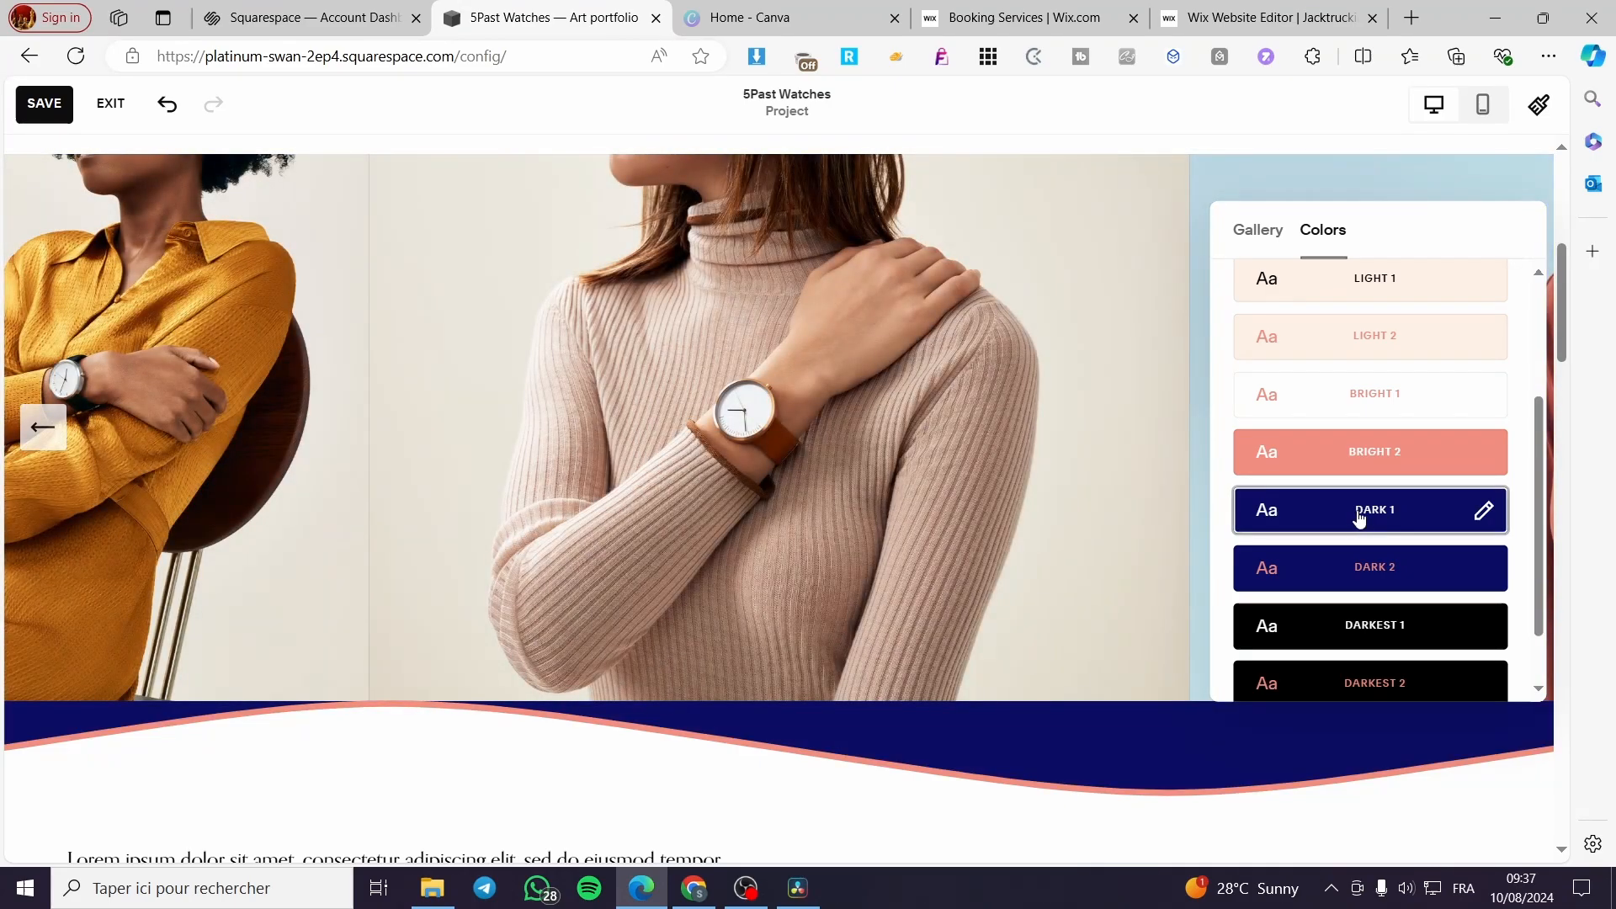
left_click(1400, 388)
left_click(1409, 347)
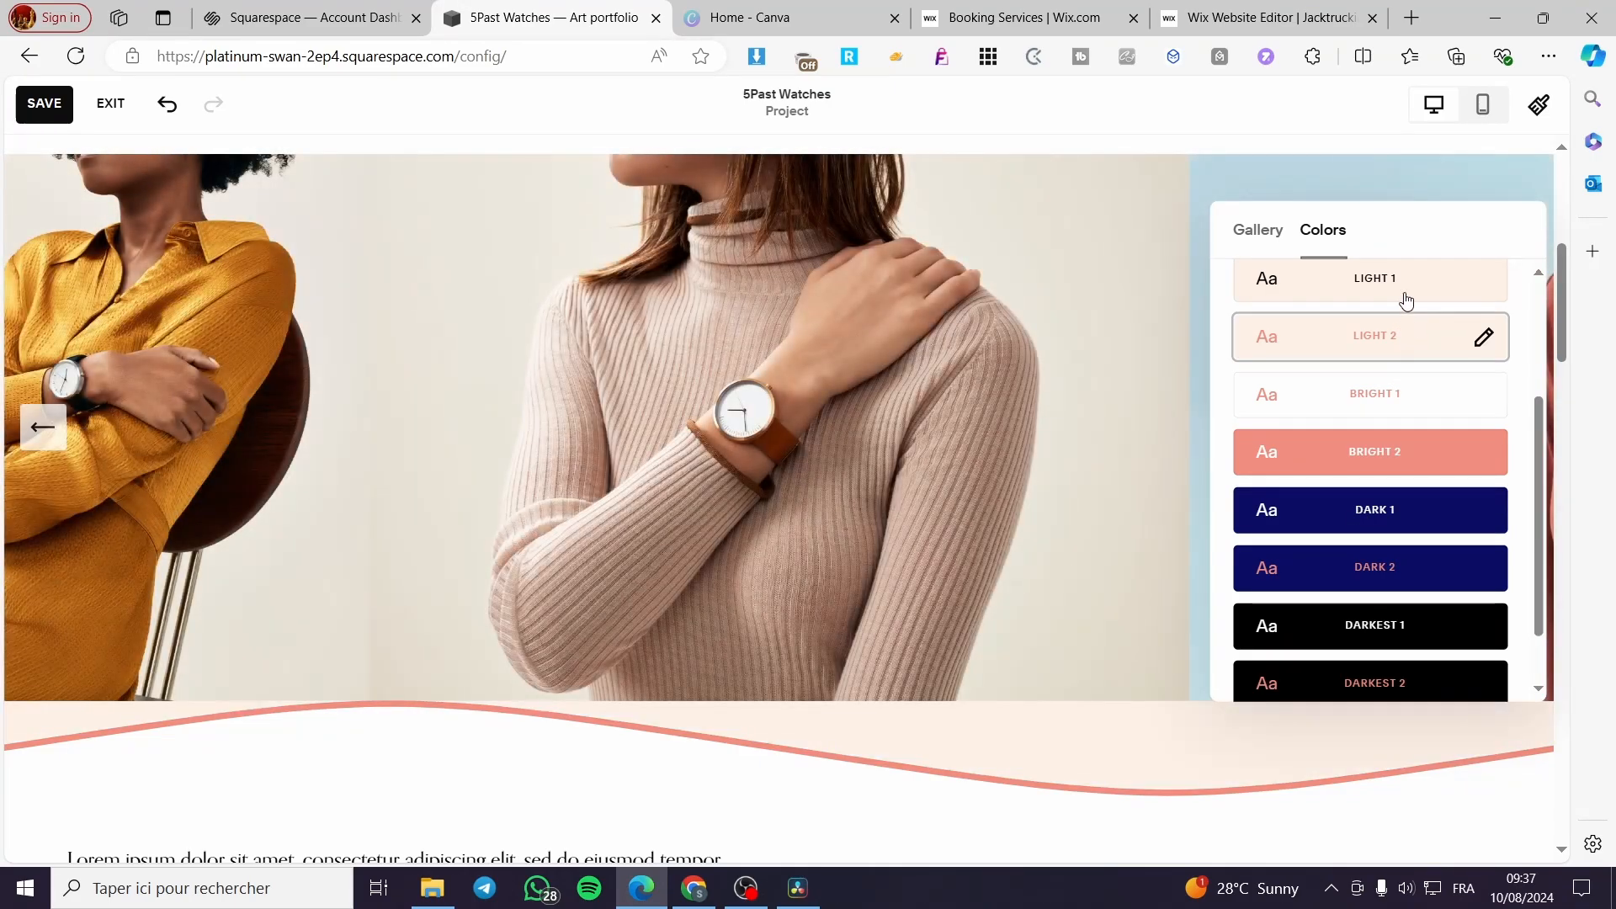
left_click(1406, 300)
- Set the watch gallery section's color theme to Lightest 1 and close the section settings
scroll(1355, 541, "up", 3)
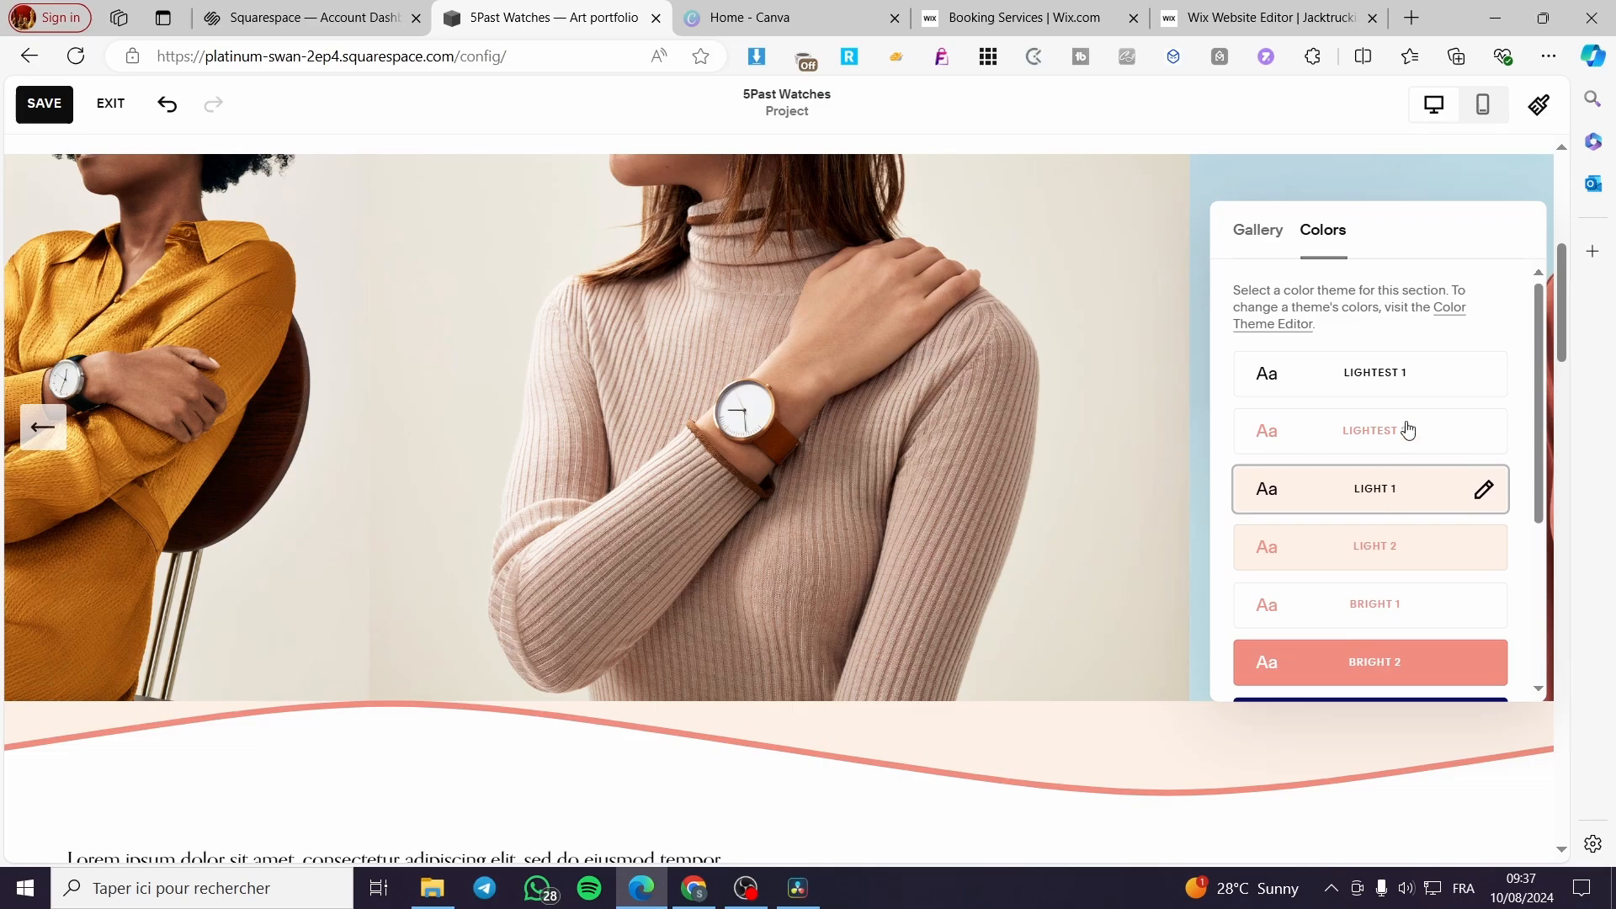
left_click(1418, 379)
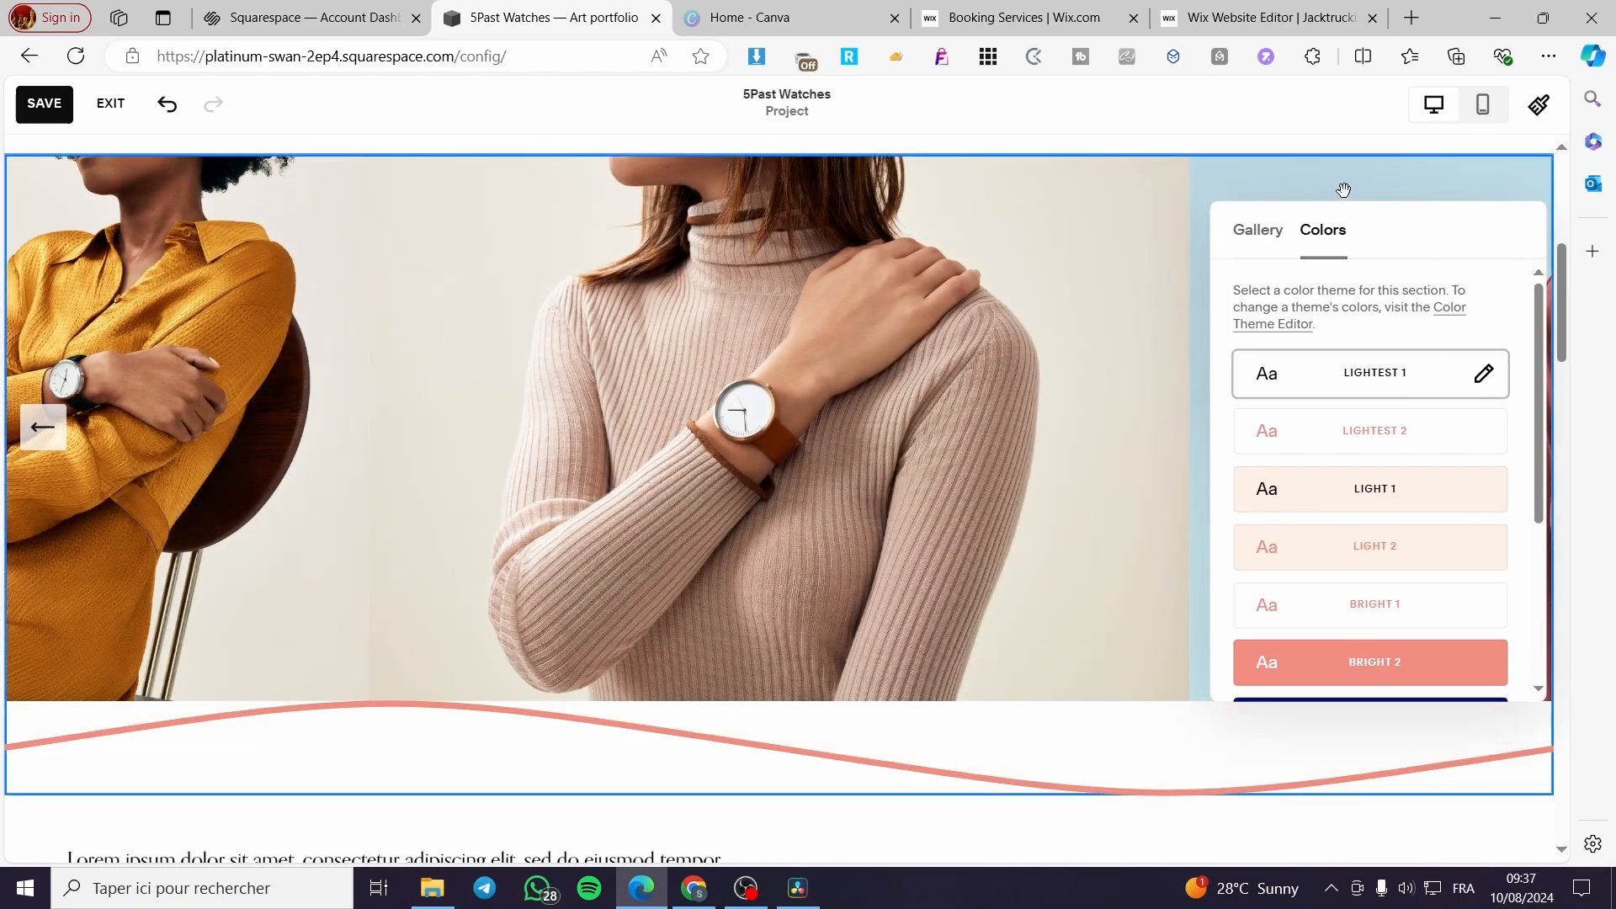
left_click(1245, 757)
- Add a Code block to the 5Past Watches intro section and place it in the empty space beside the text
scroll(1305, 614, "up", 6)
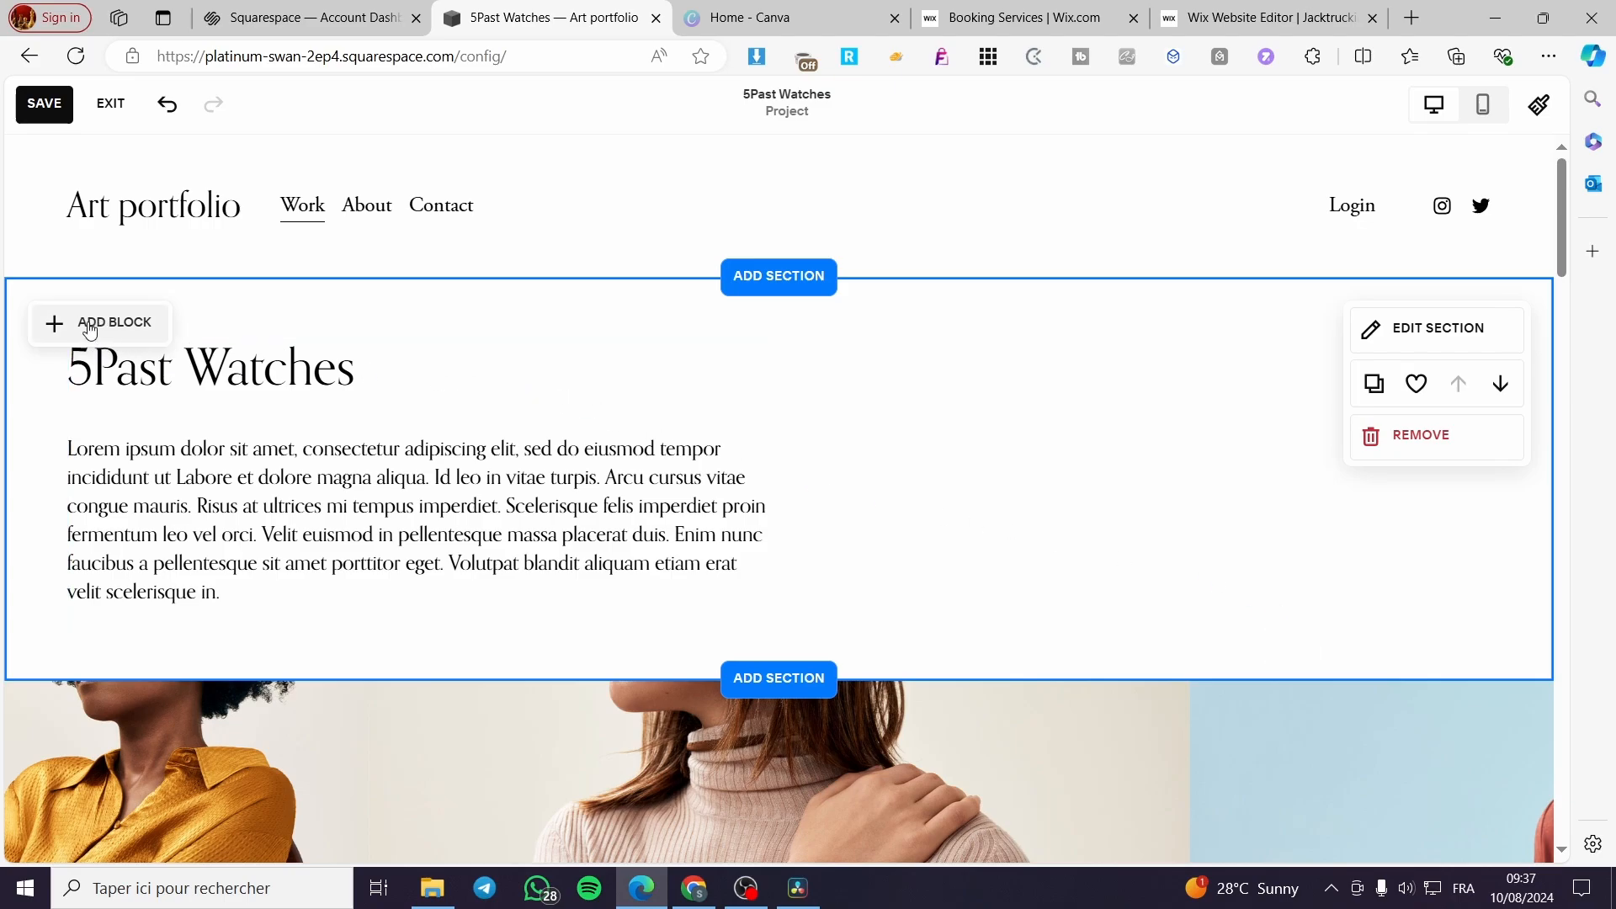
left_click(124, 333)
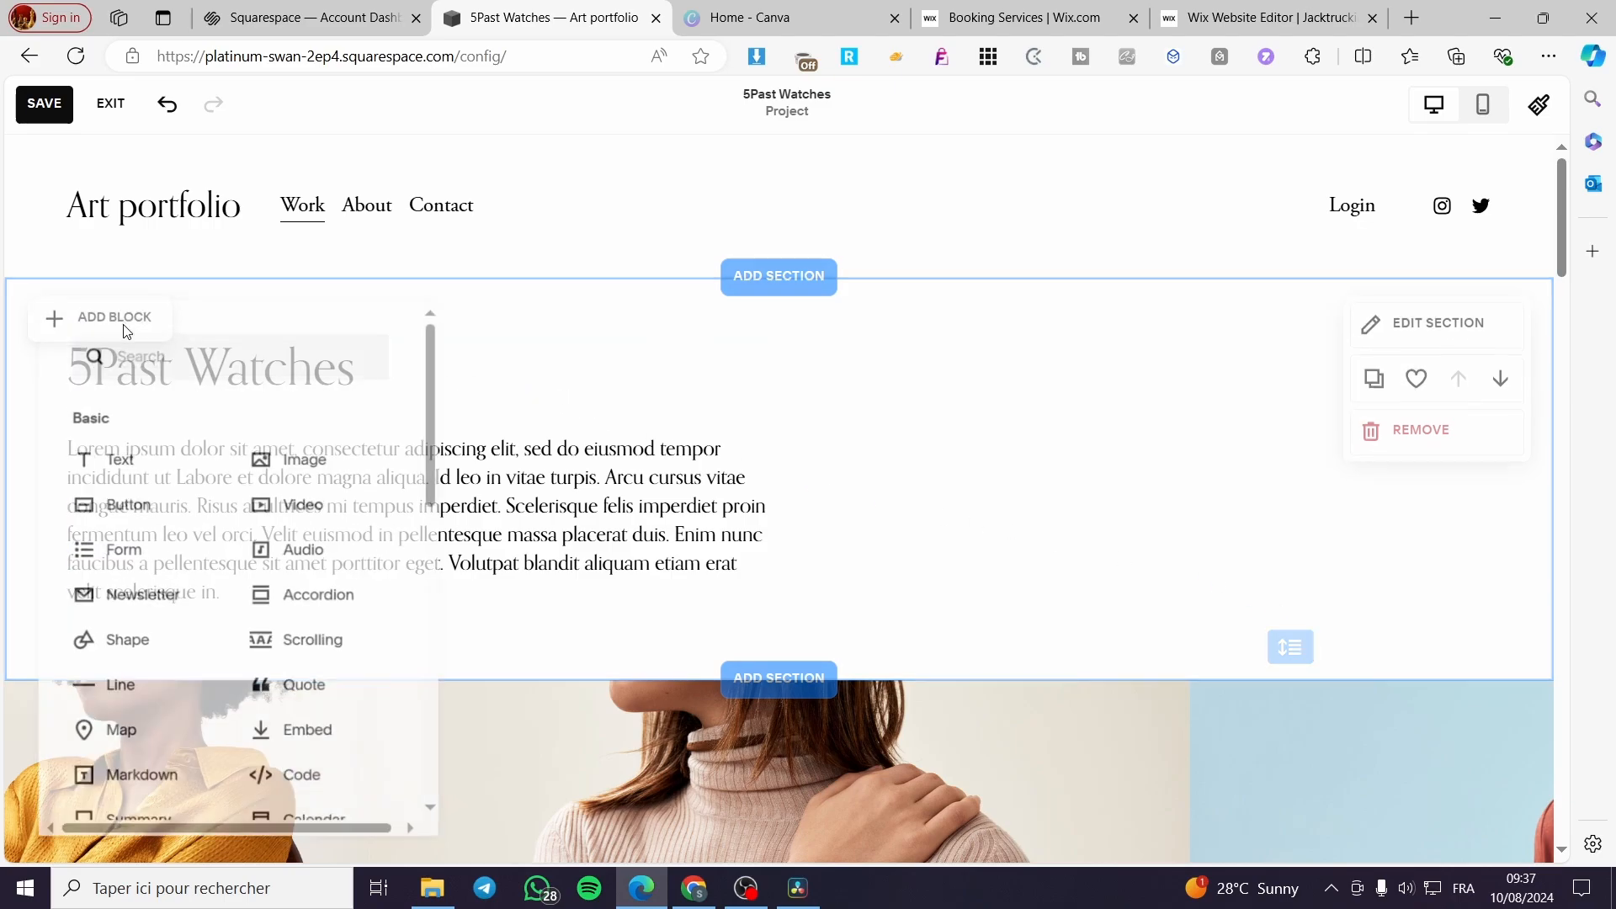
scroll(220, 472, "down", 5)
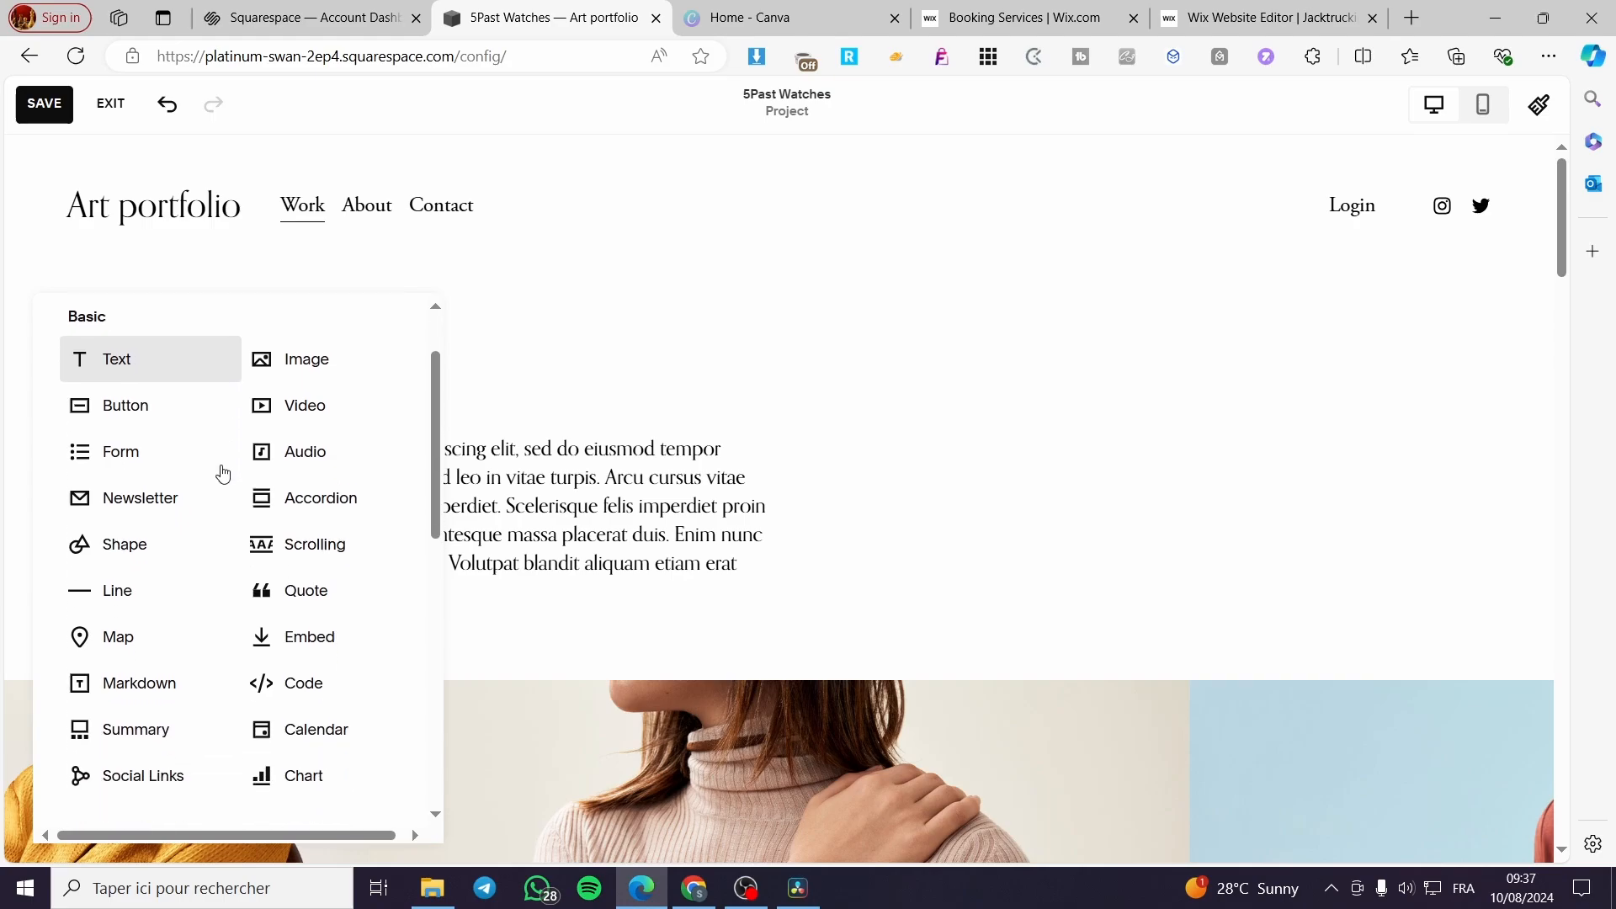
scroll(224, 468, "up", 5)
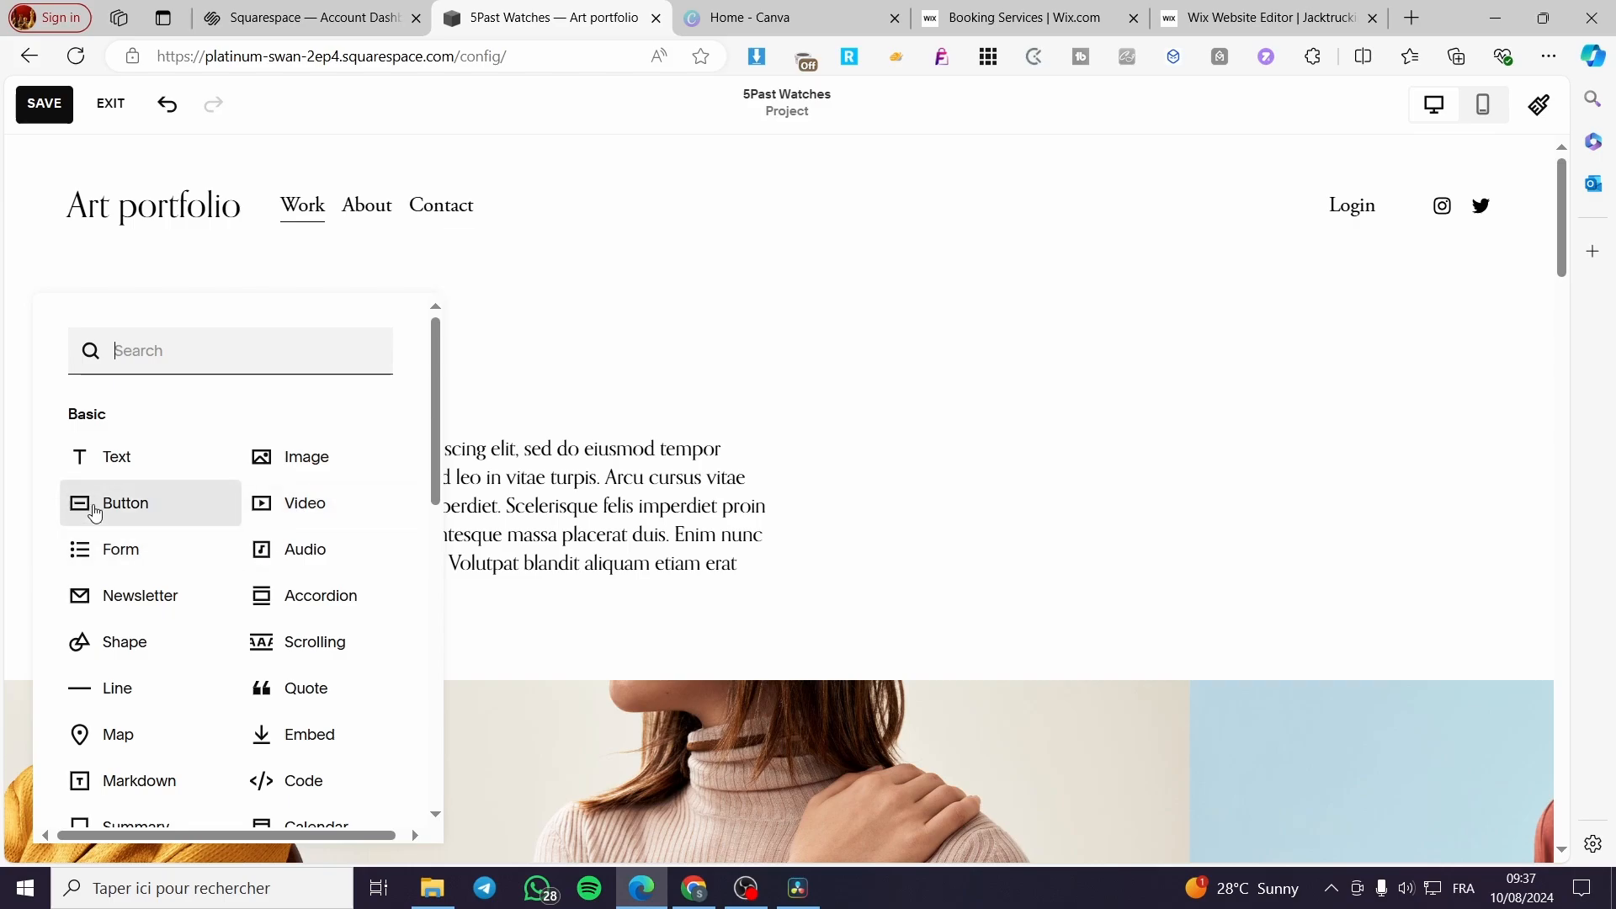
scroll(133, 529, "down", 1)
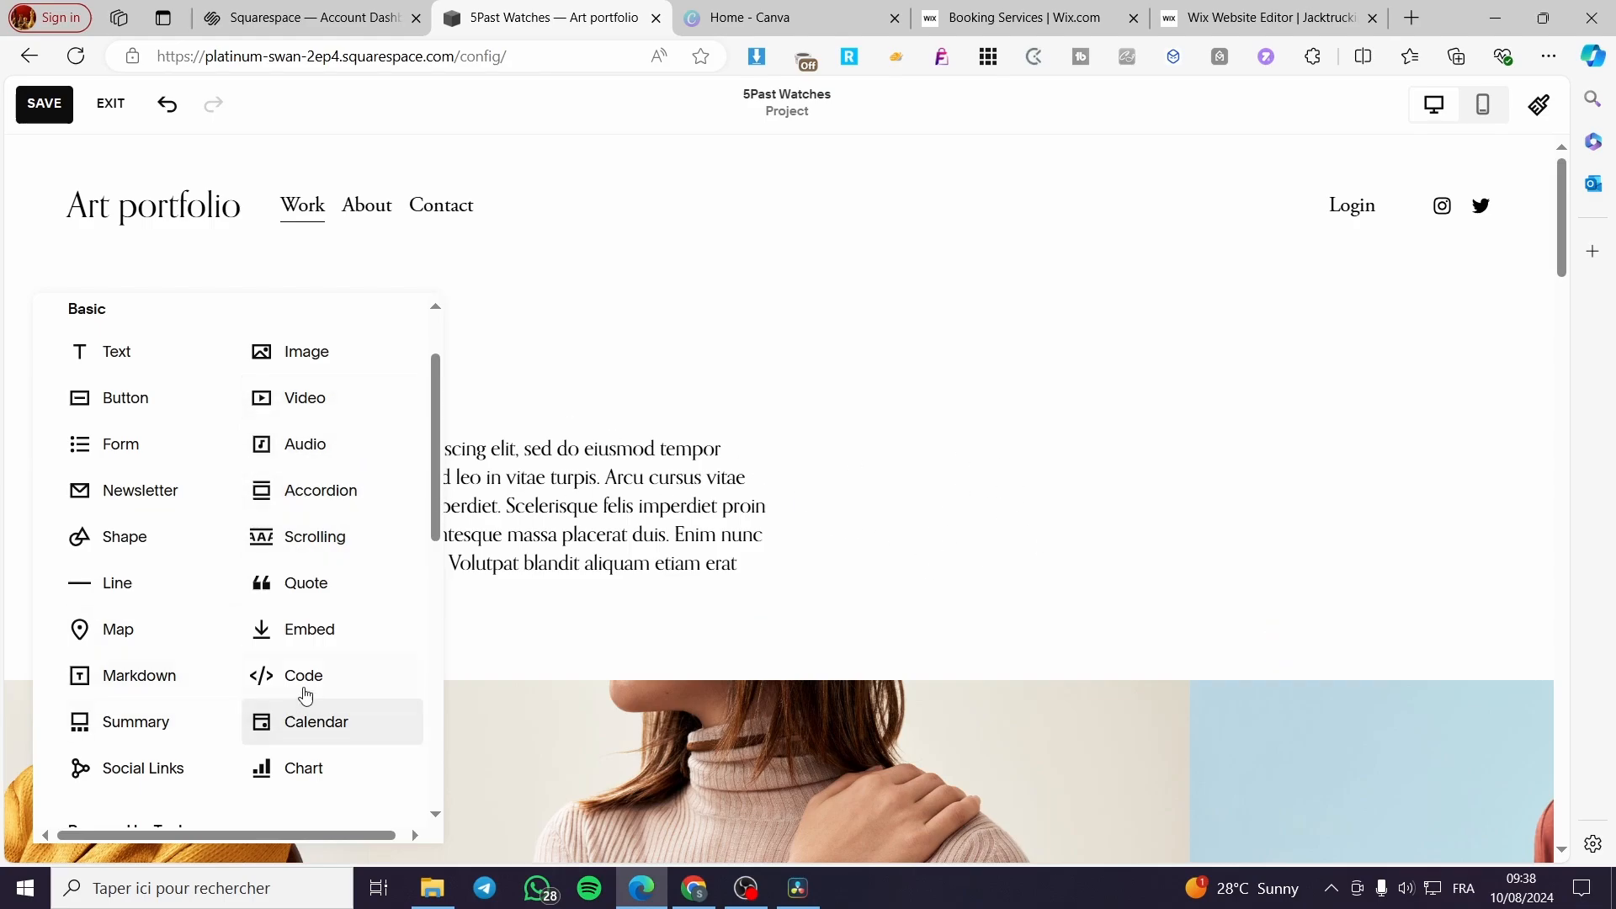
left_click(331, 684)
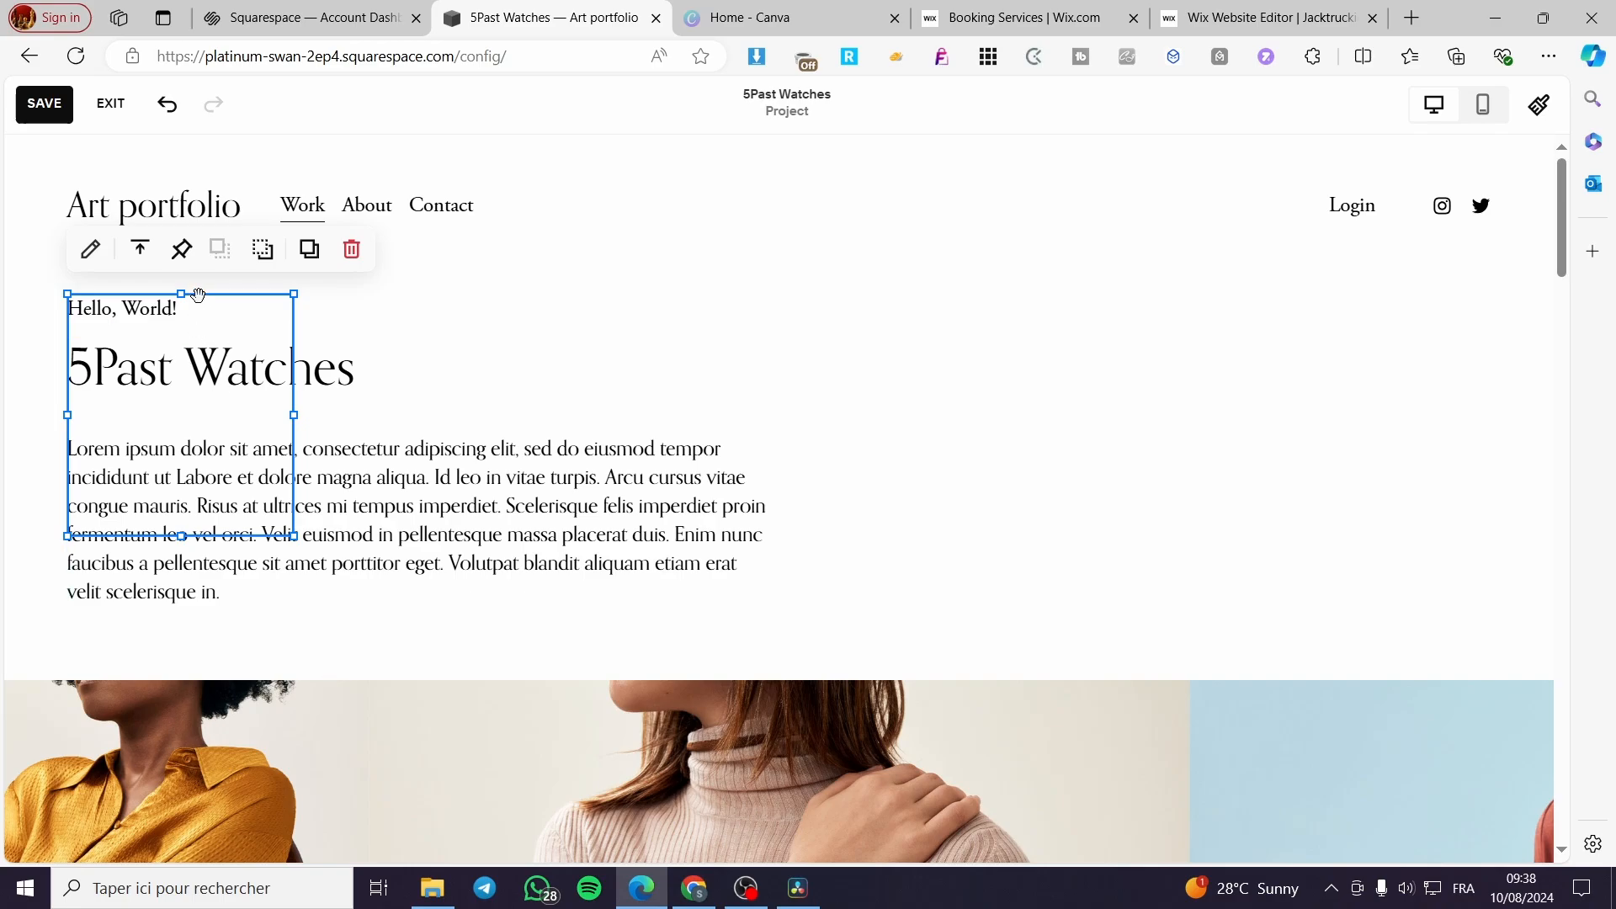
left_click_drag(198, 295, 1109, 338)
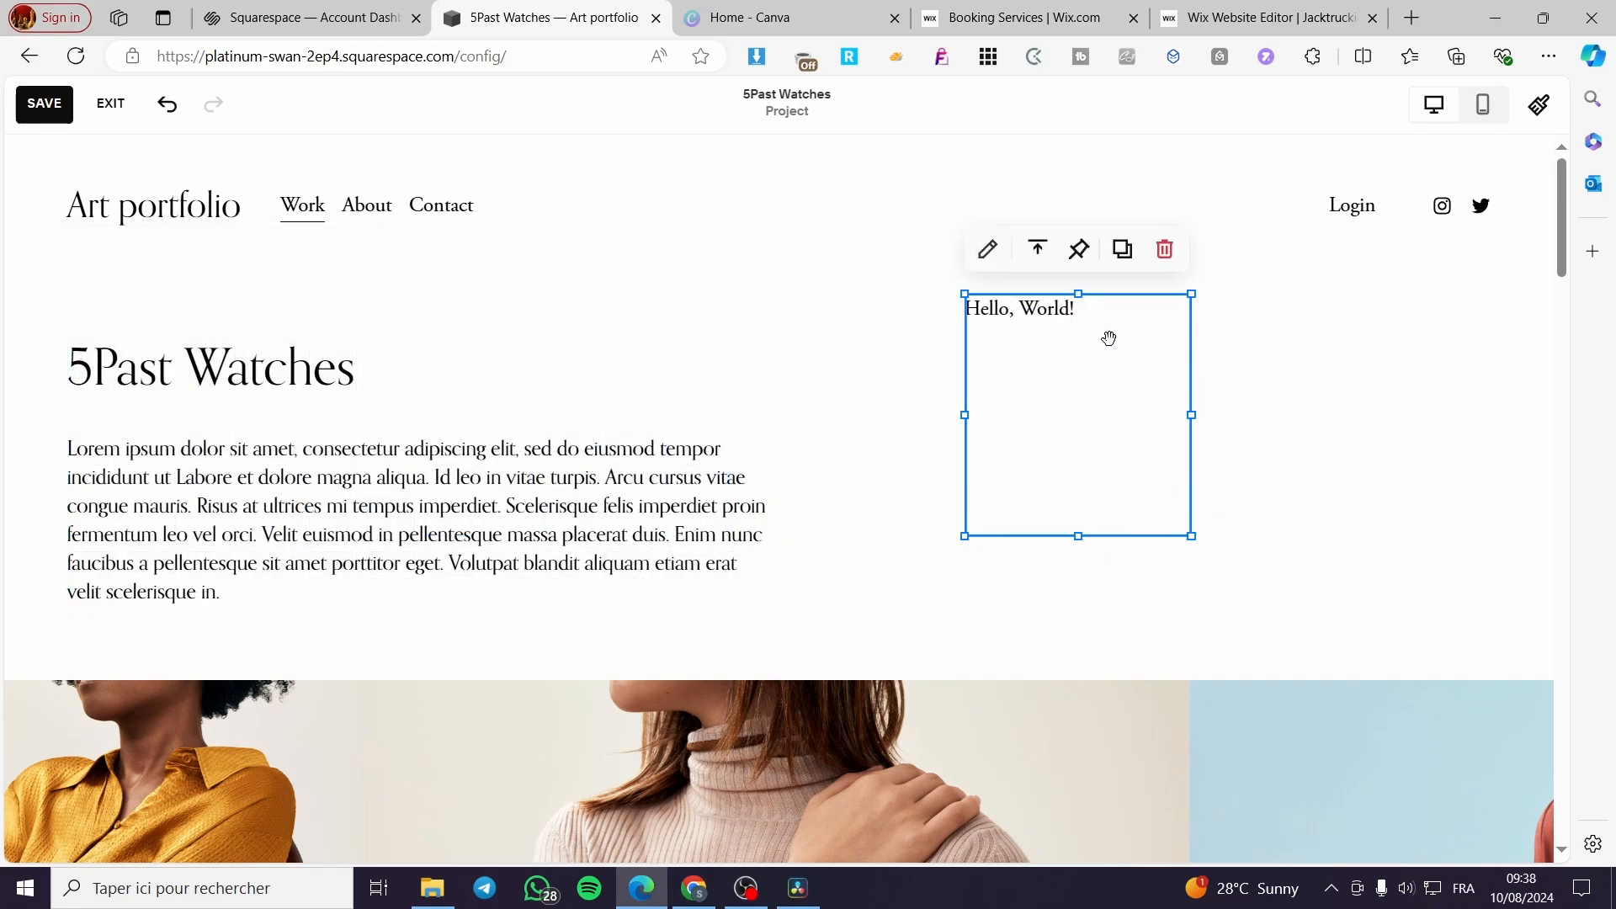
- View the Code block's HTML content and delete the block from the intro section
double_click(1109, 338)
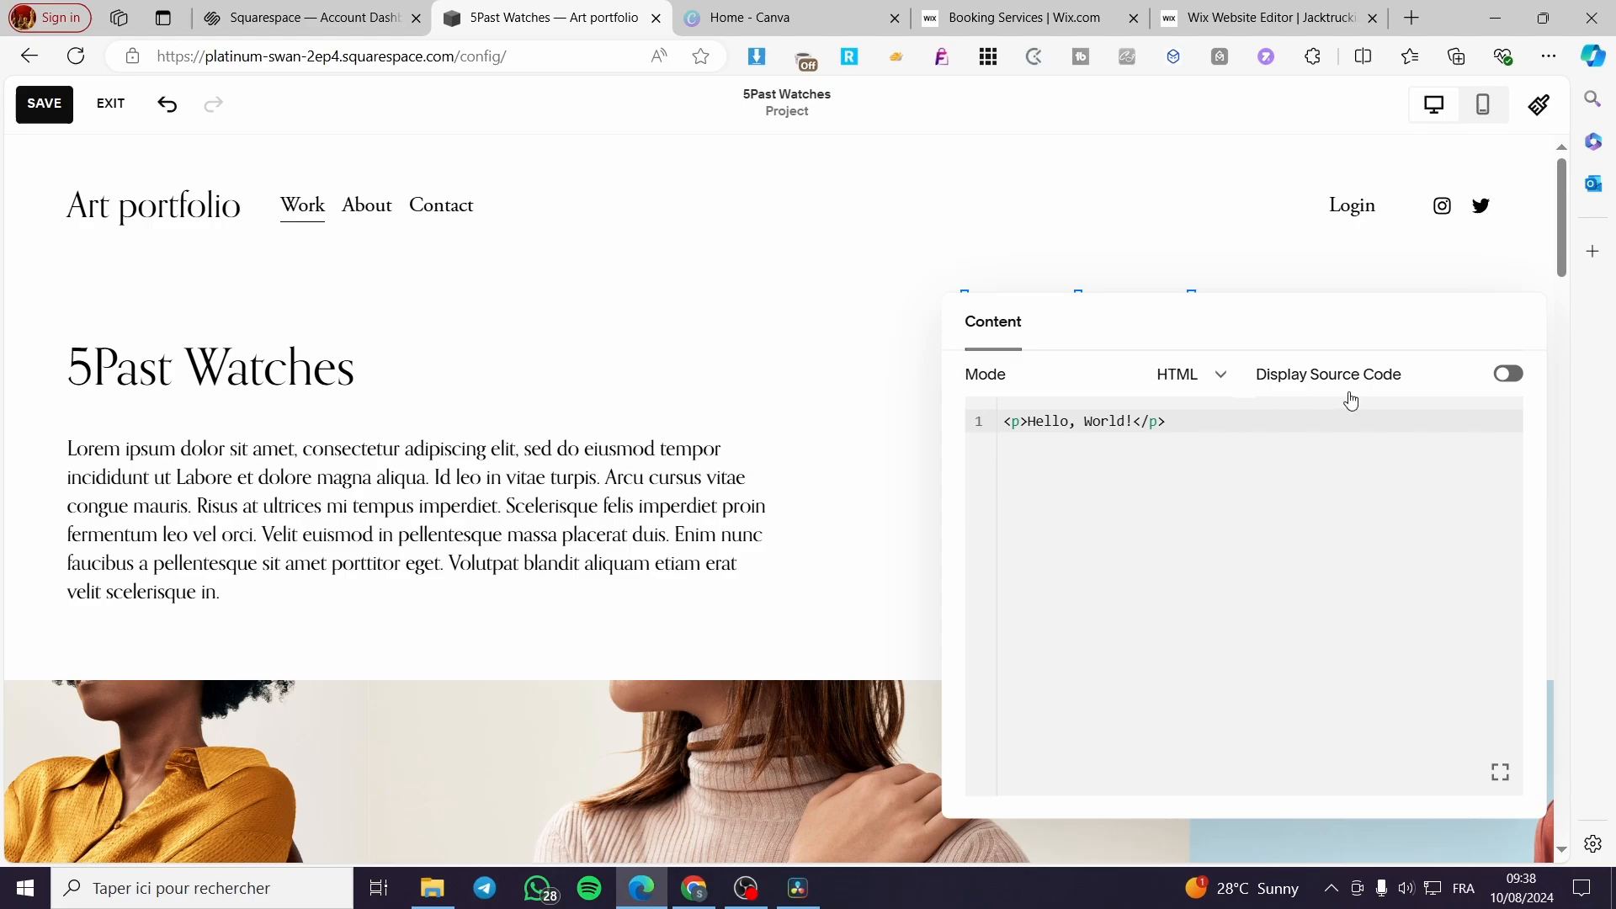
left_click(878, 308)
left_click(1063, 386)
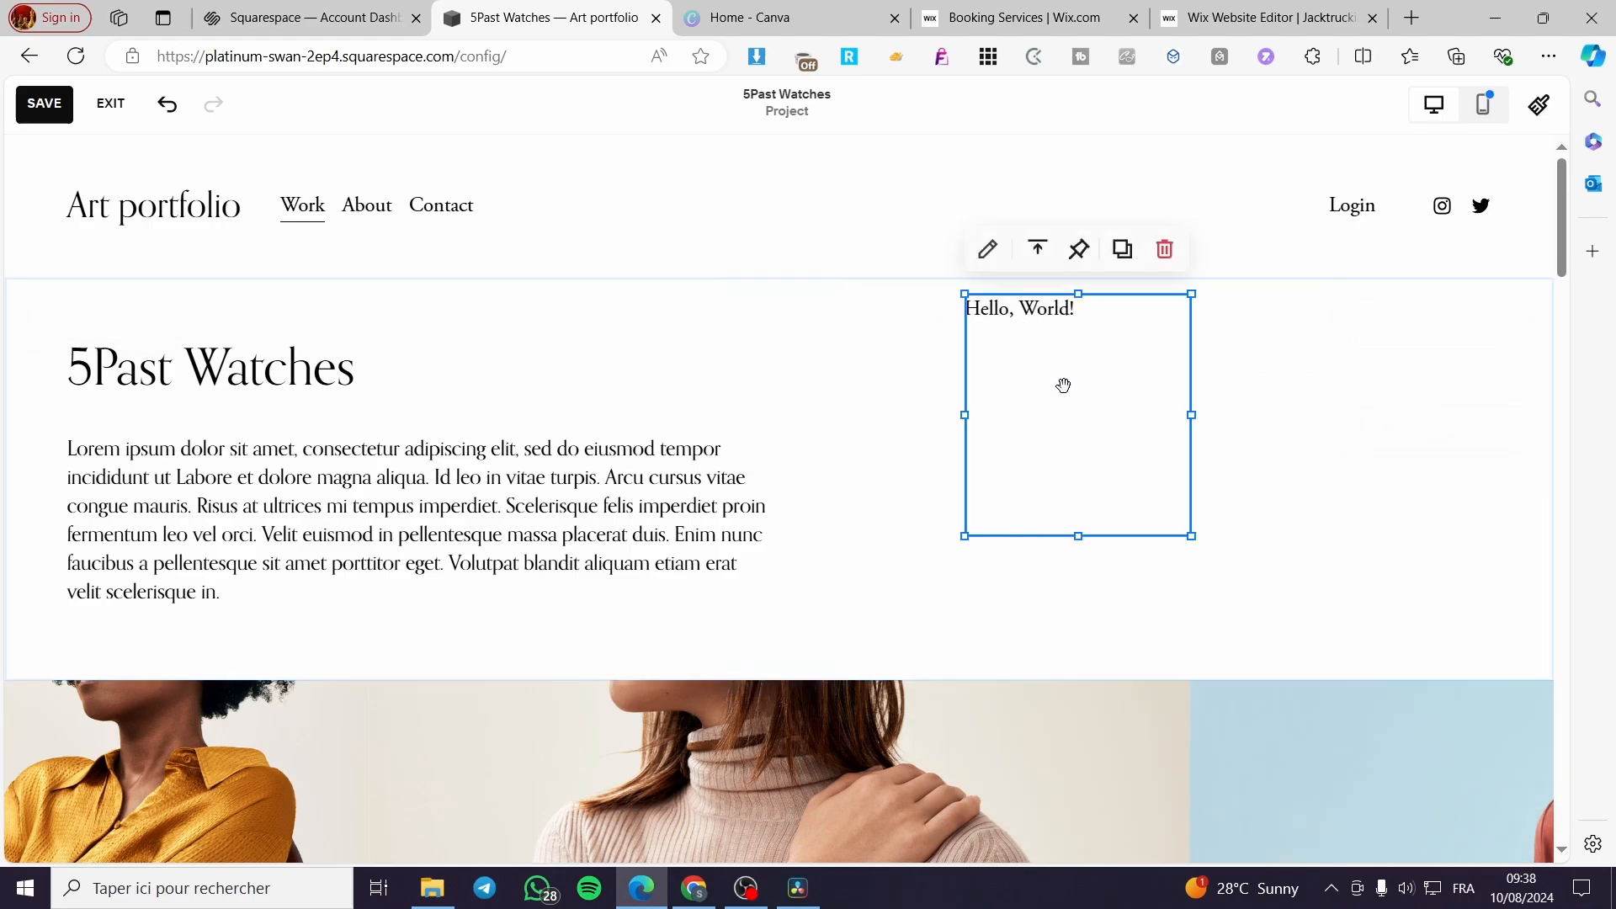
key("Delete")
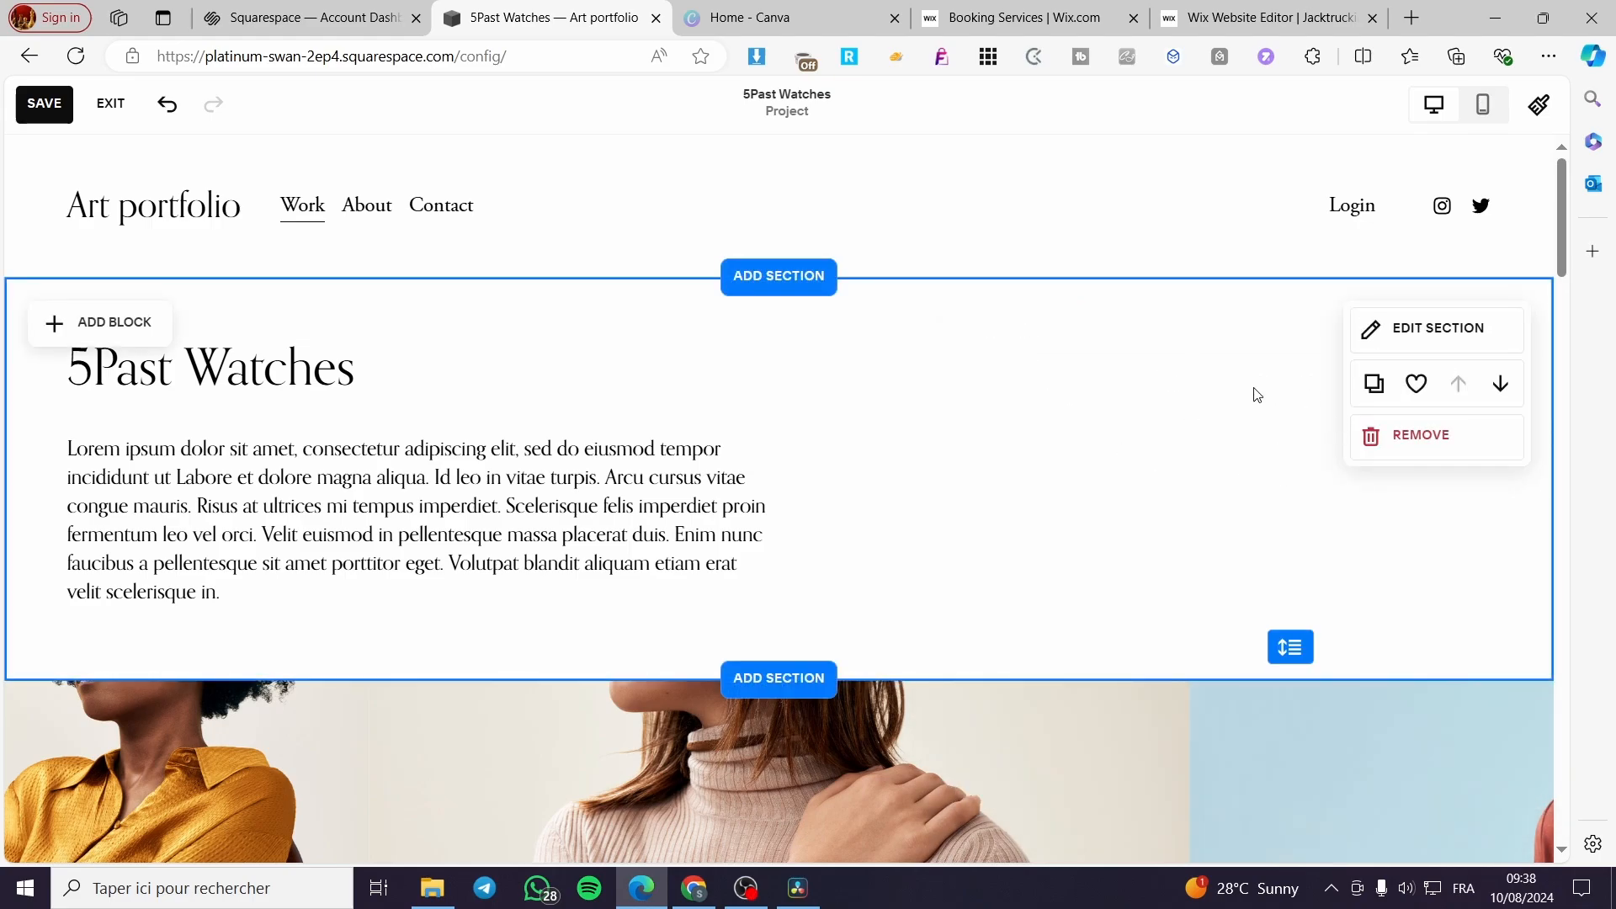
- Save the 5Past Watches page, exit editing and review the page with its reel gallery
left_click(54, 107)
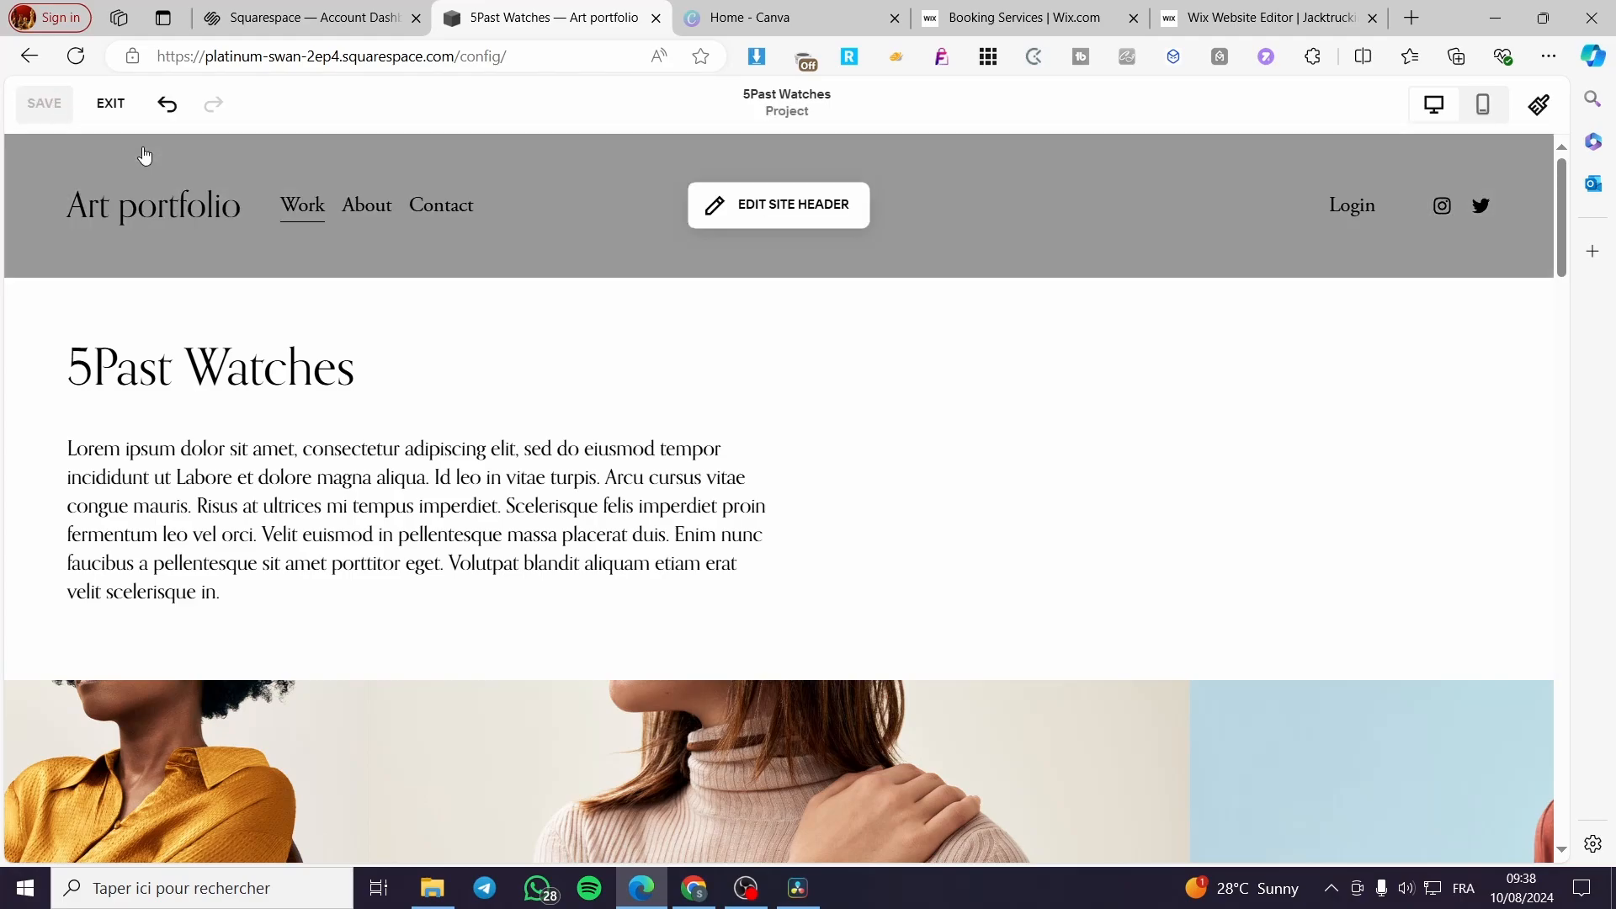
left_click(108, 103)
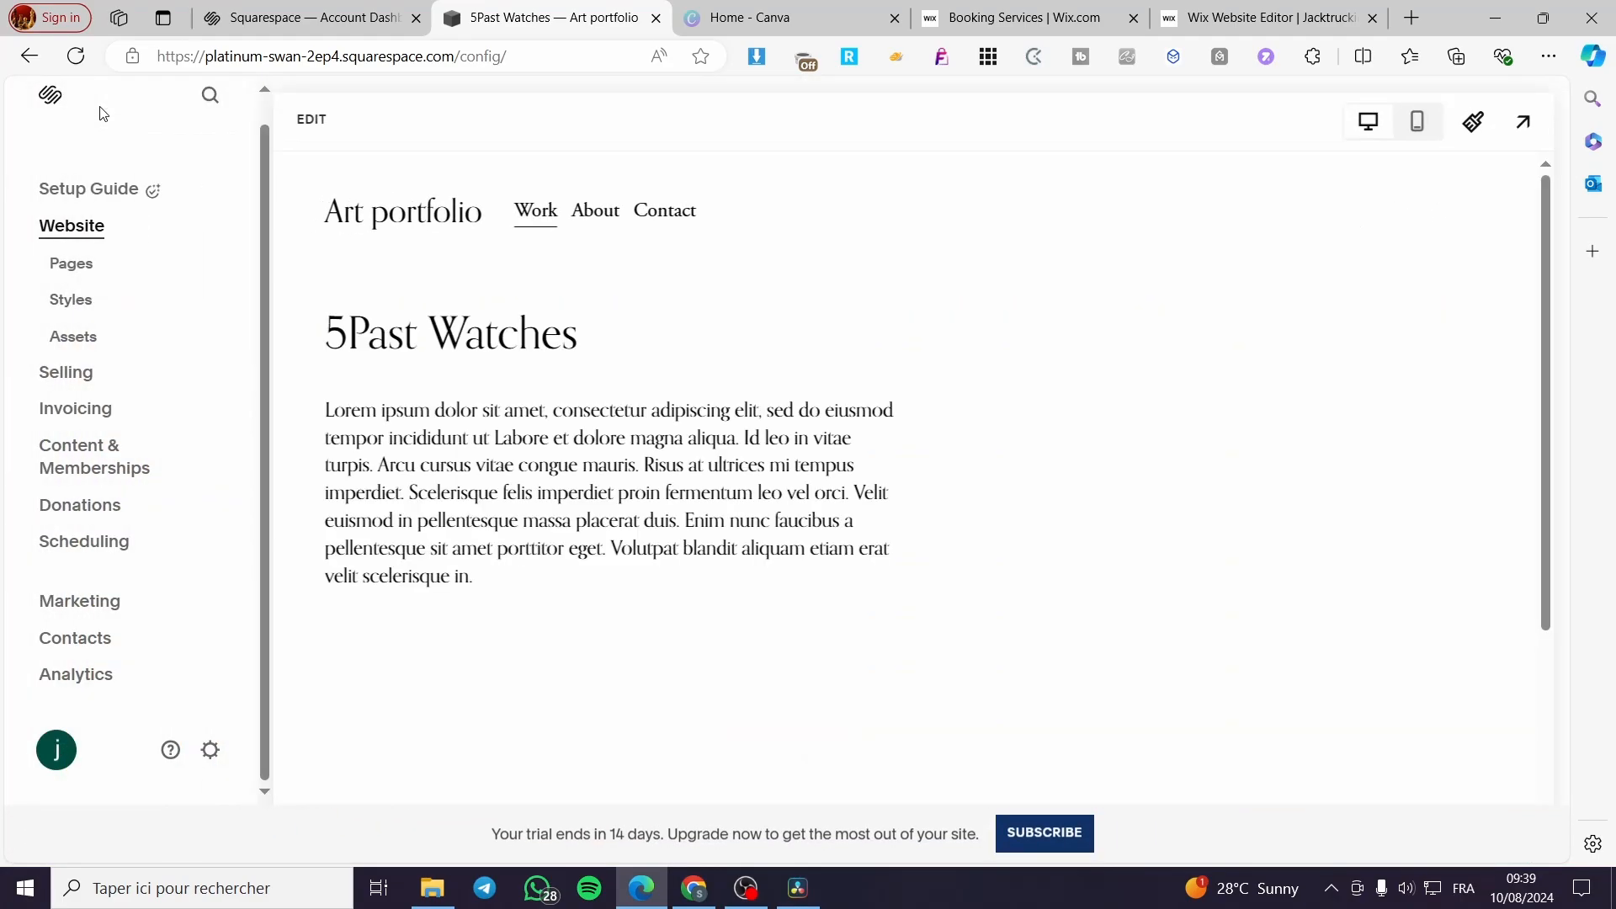
scroll(657, 476, "down", 8)
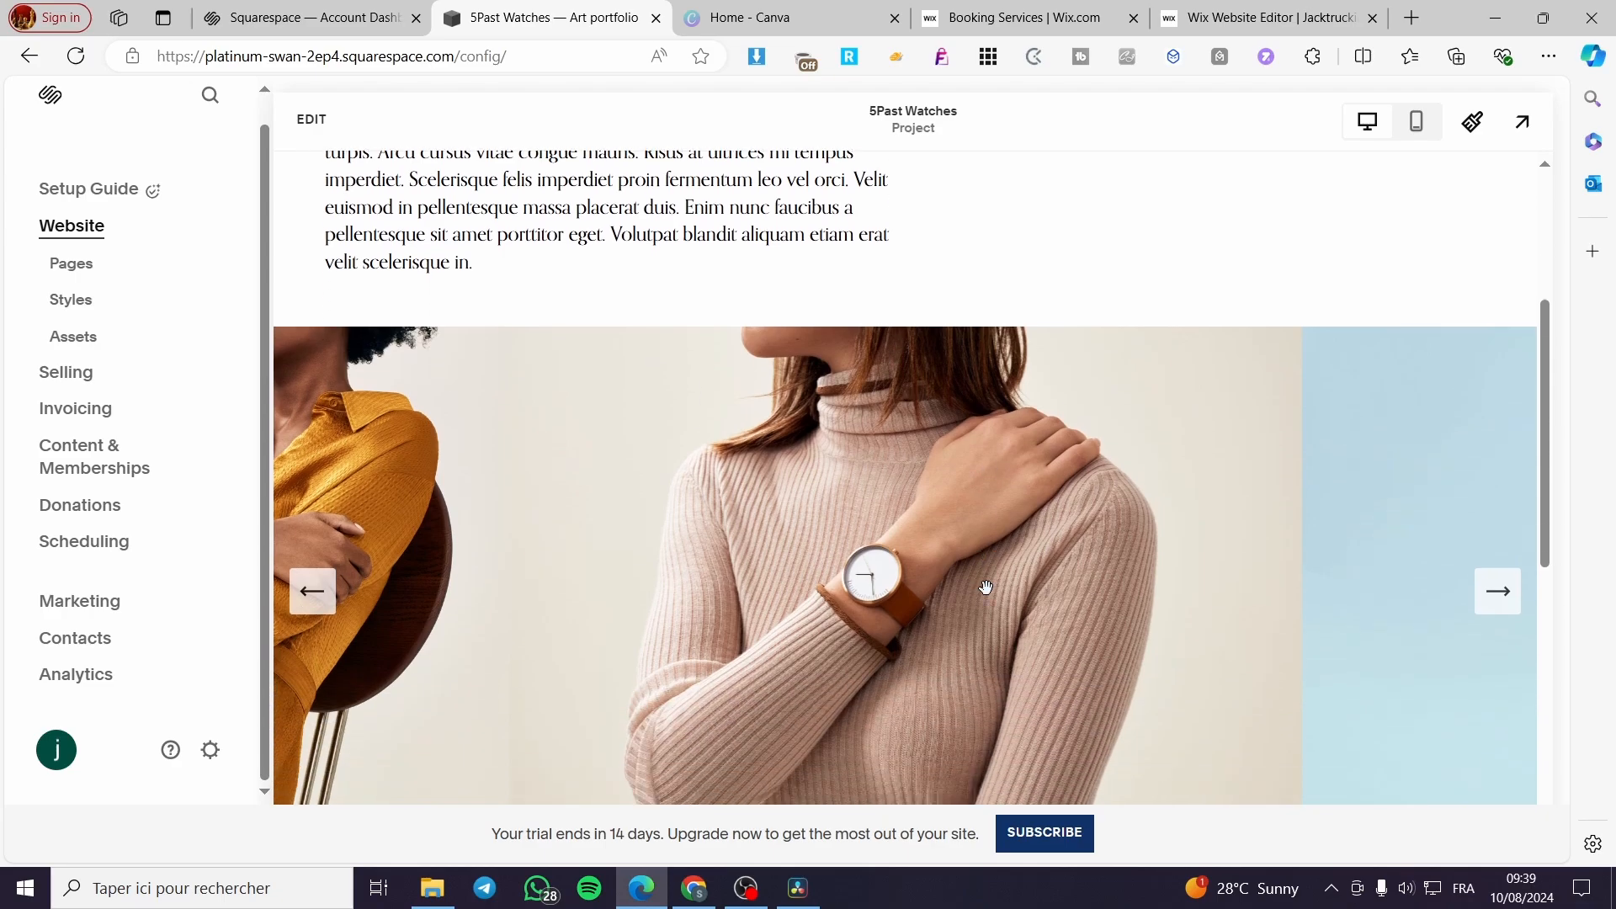
scroll(753, 533, "down", 6)
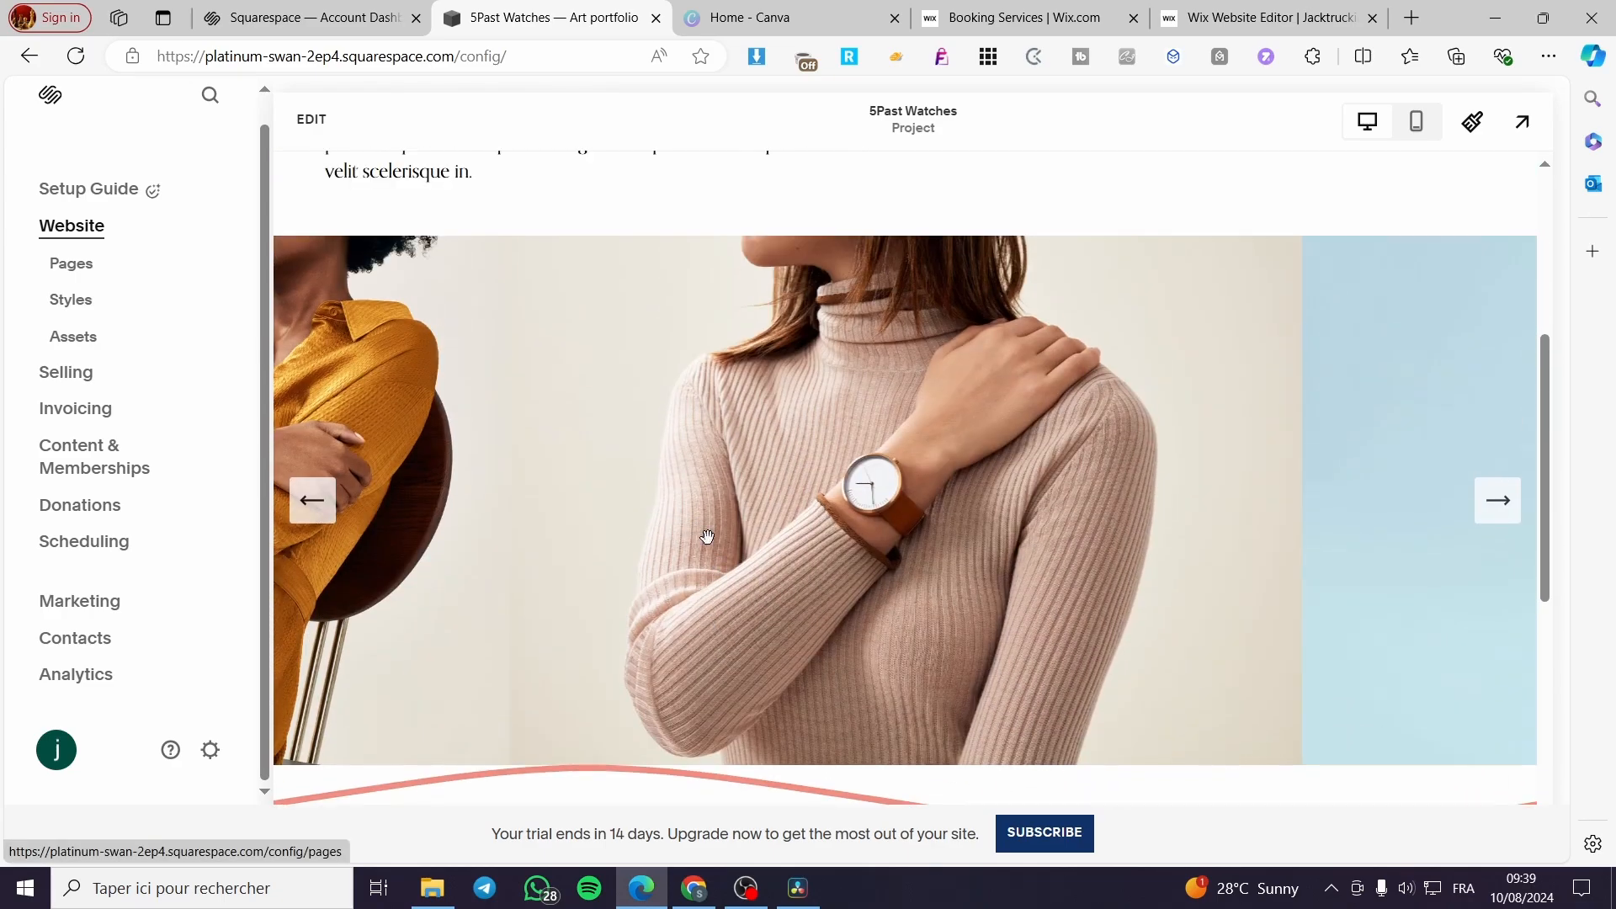
scroll(708, 536, "up", 5)
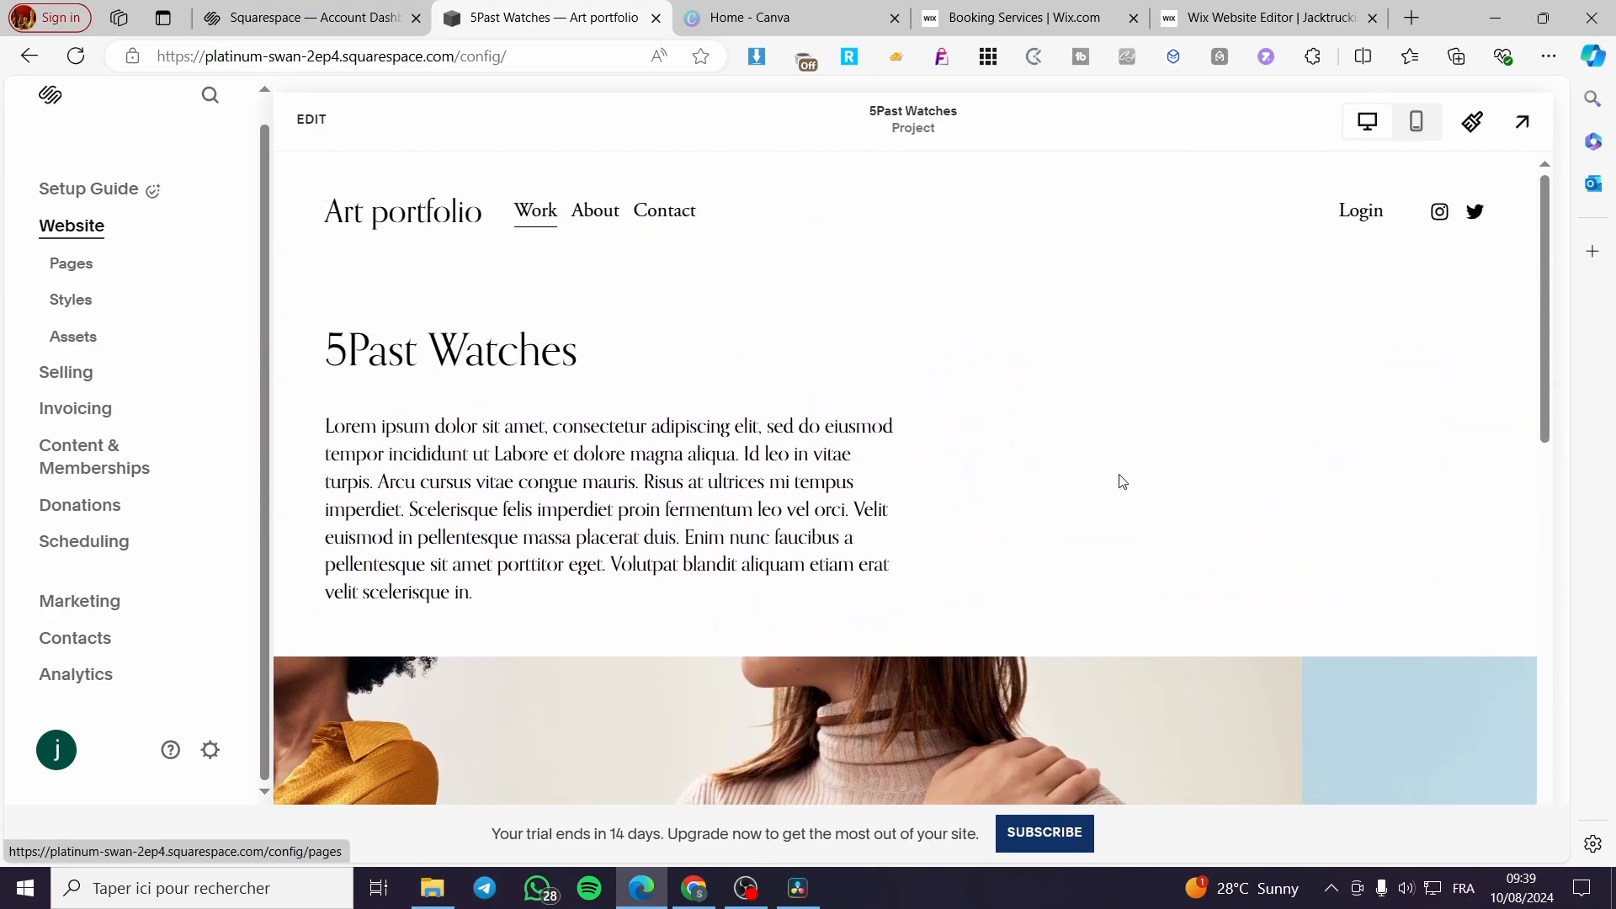
- Add a Portfolio page to the main navigation using the layout with intro text above a gapless two-column image grid
left_click(81, 265)
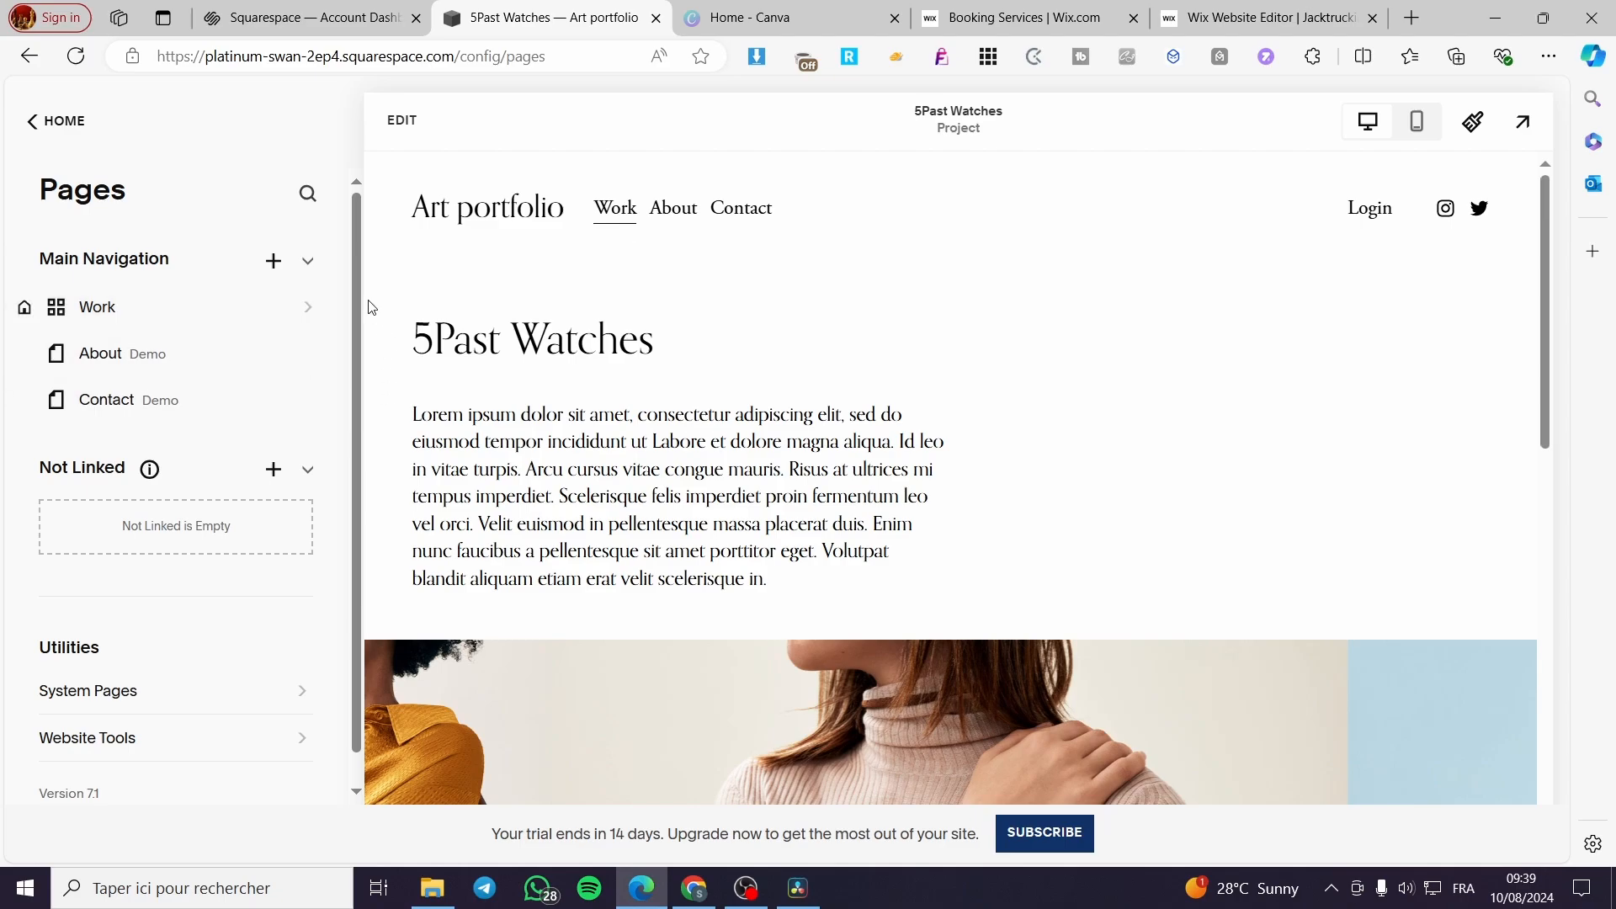
left_click(274, 261)
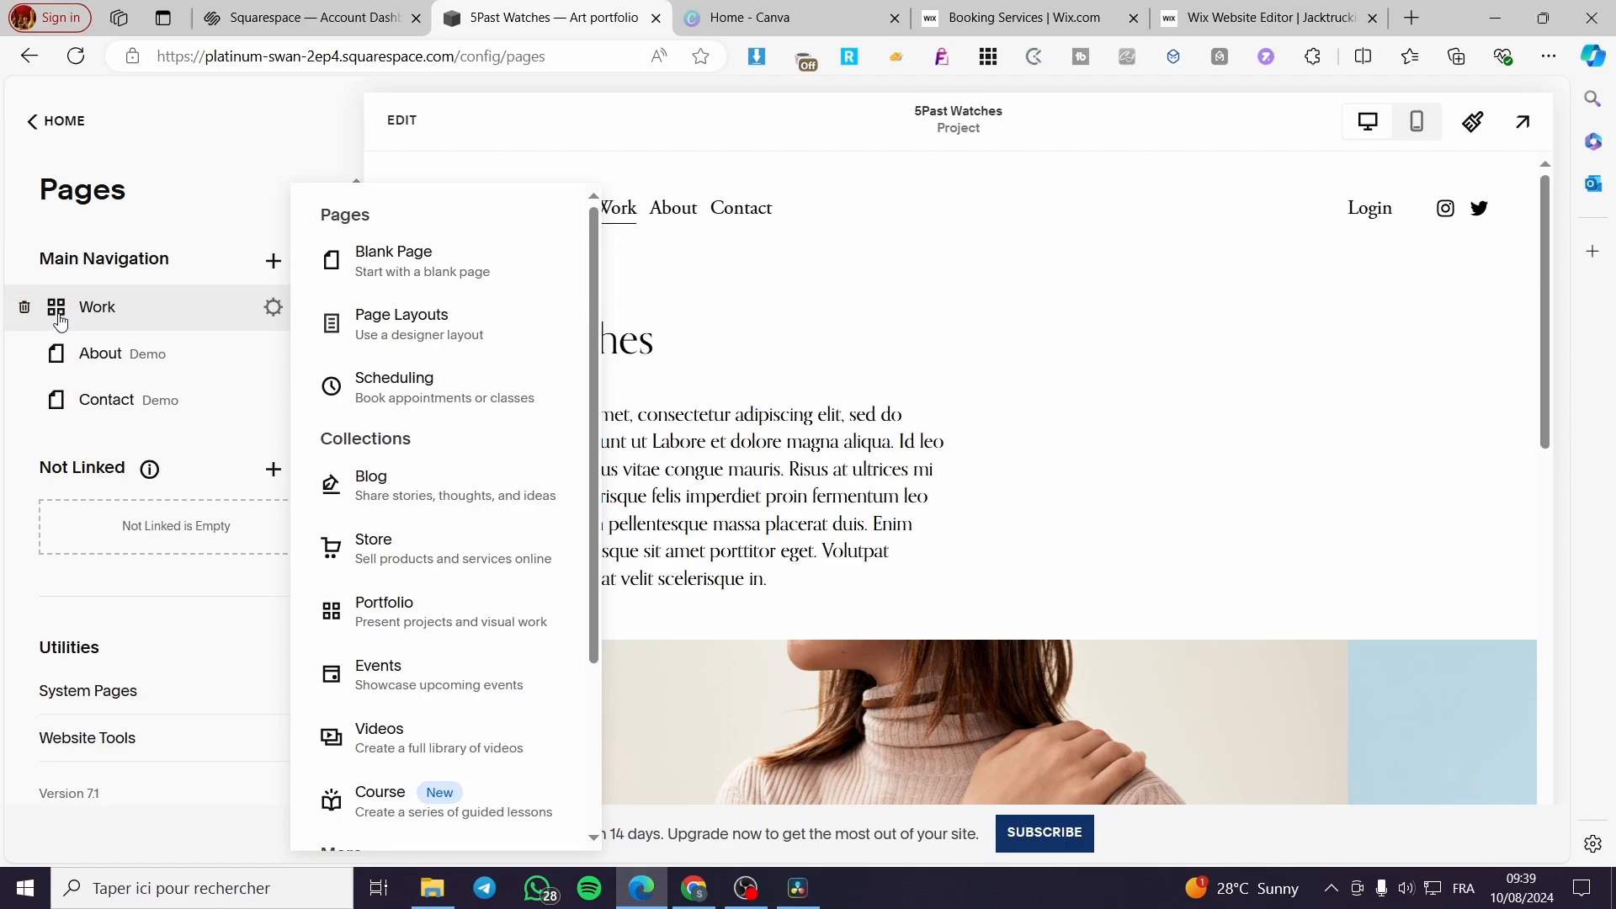
left_click(438, 619)
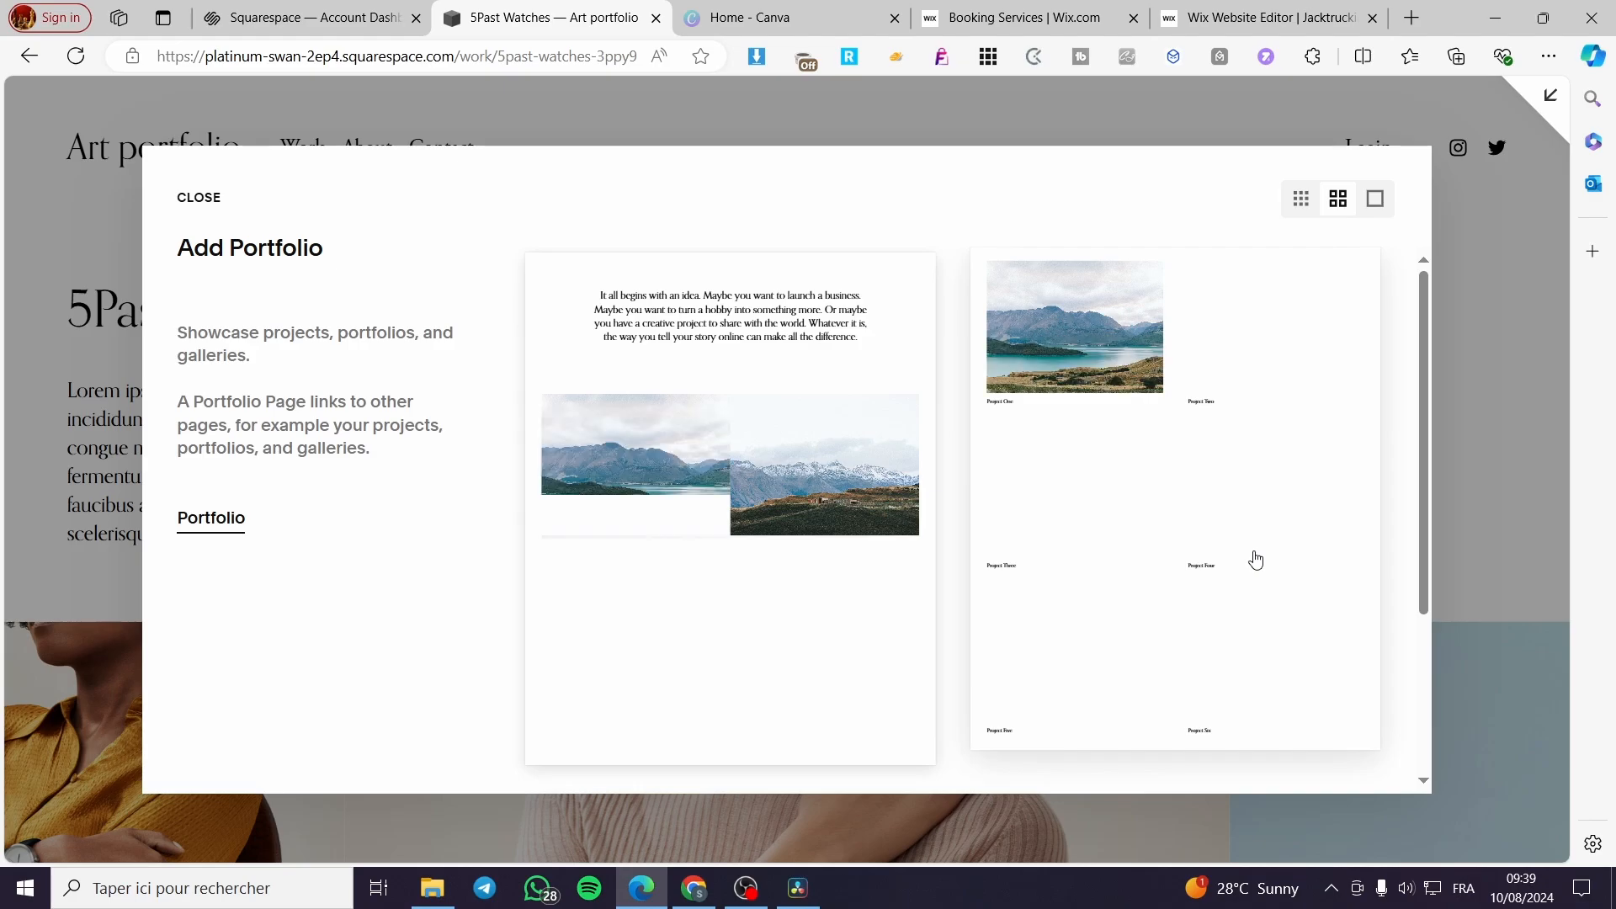
scroll(1255, 560, "down", 3)
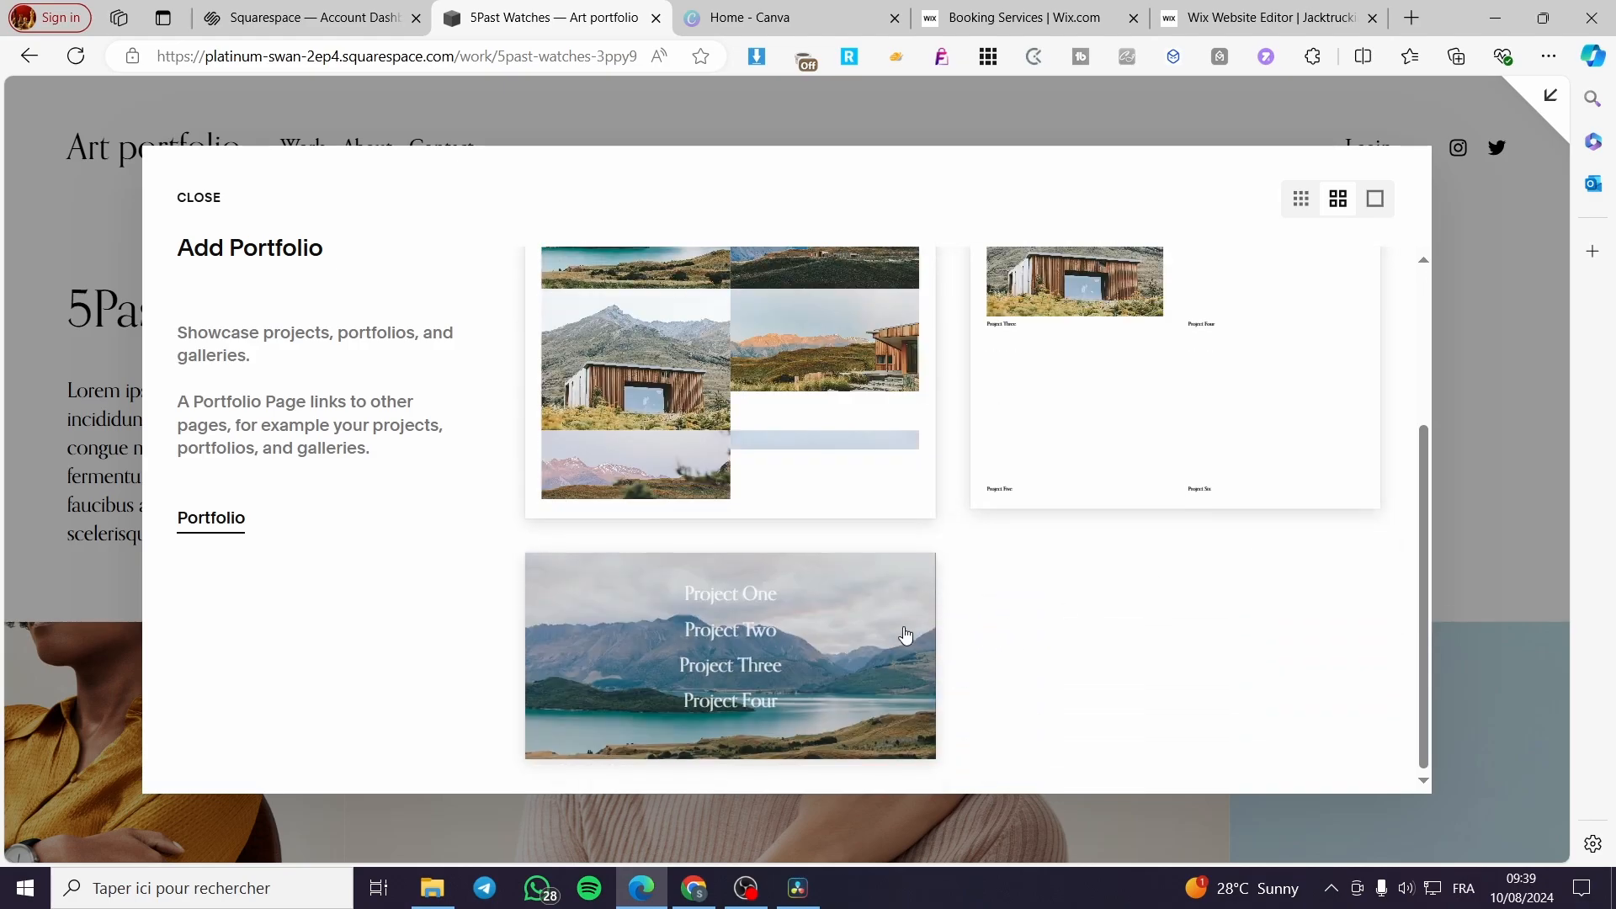
scroll(1077, 678, "up", 3)
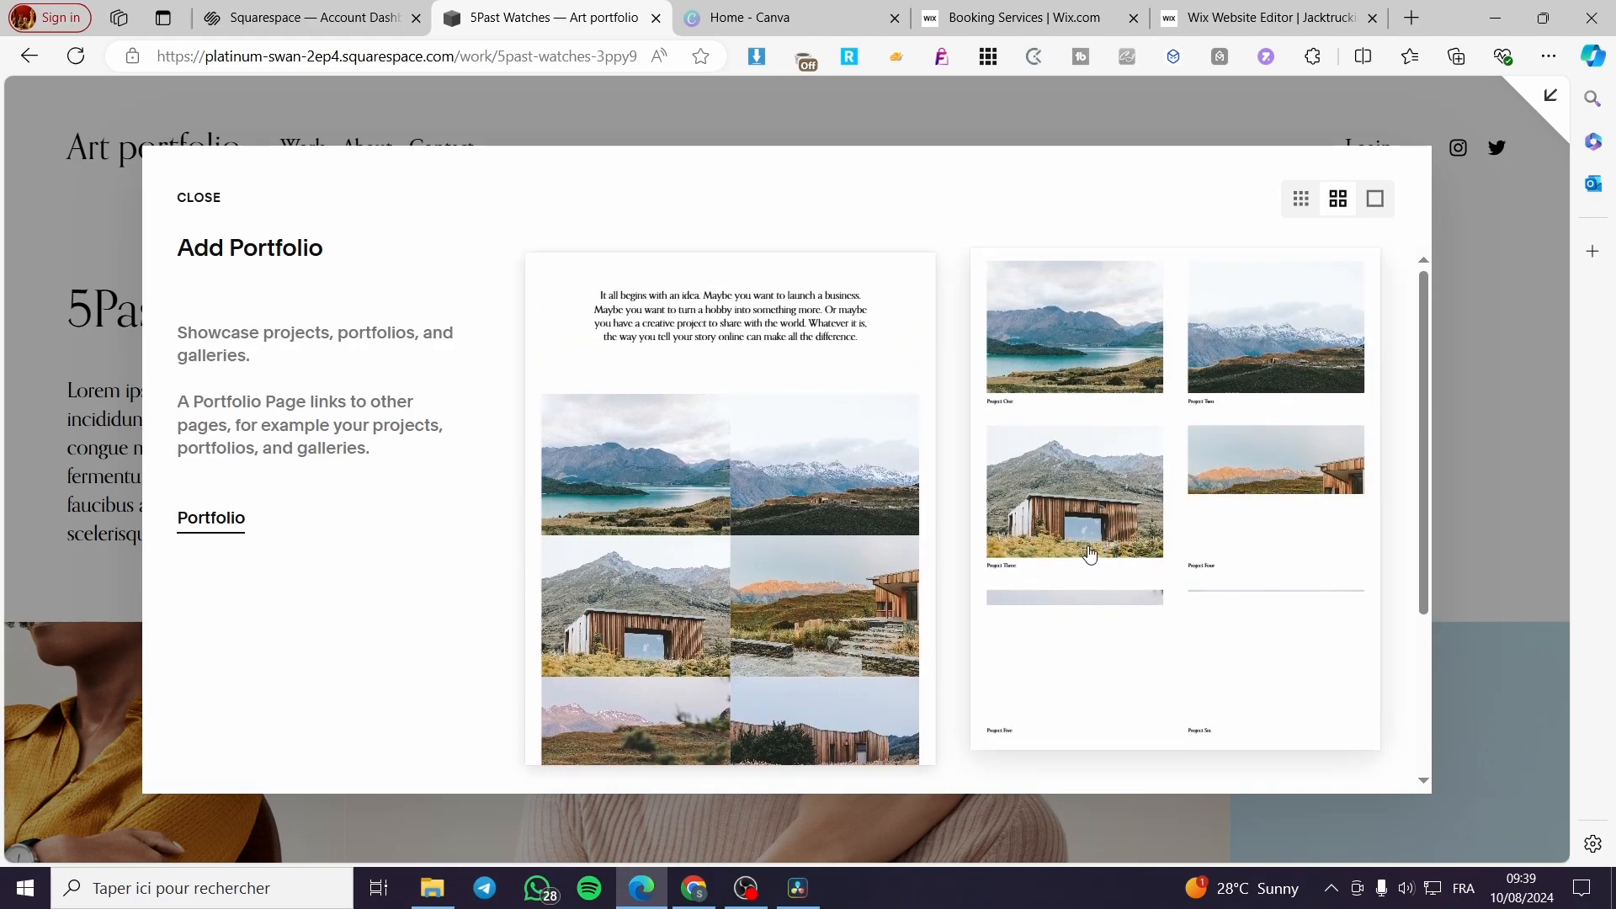
scroll(1078, 558, "down", 3)
scroll(1101, 595, "up", 3)
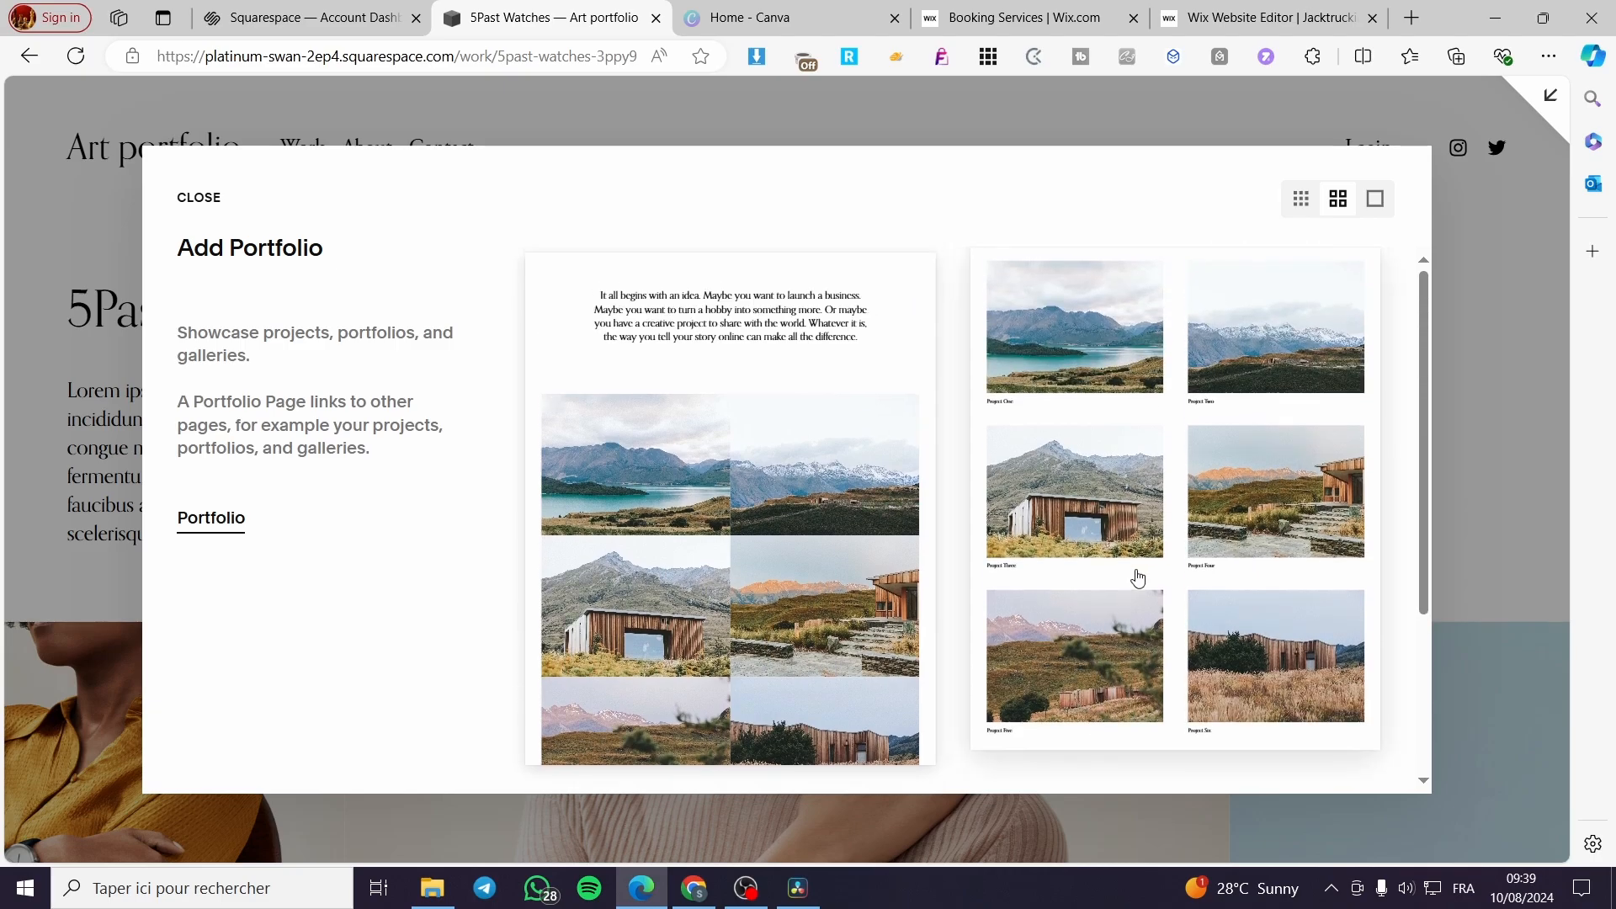
scroll(1133, 577, "down", 3)
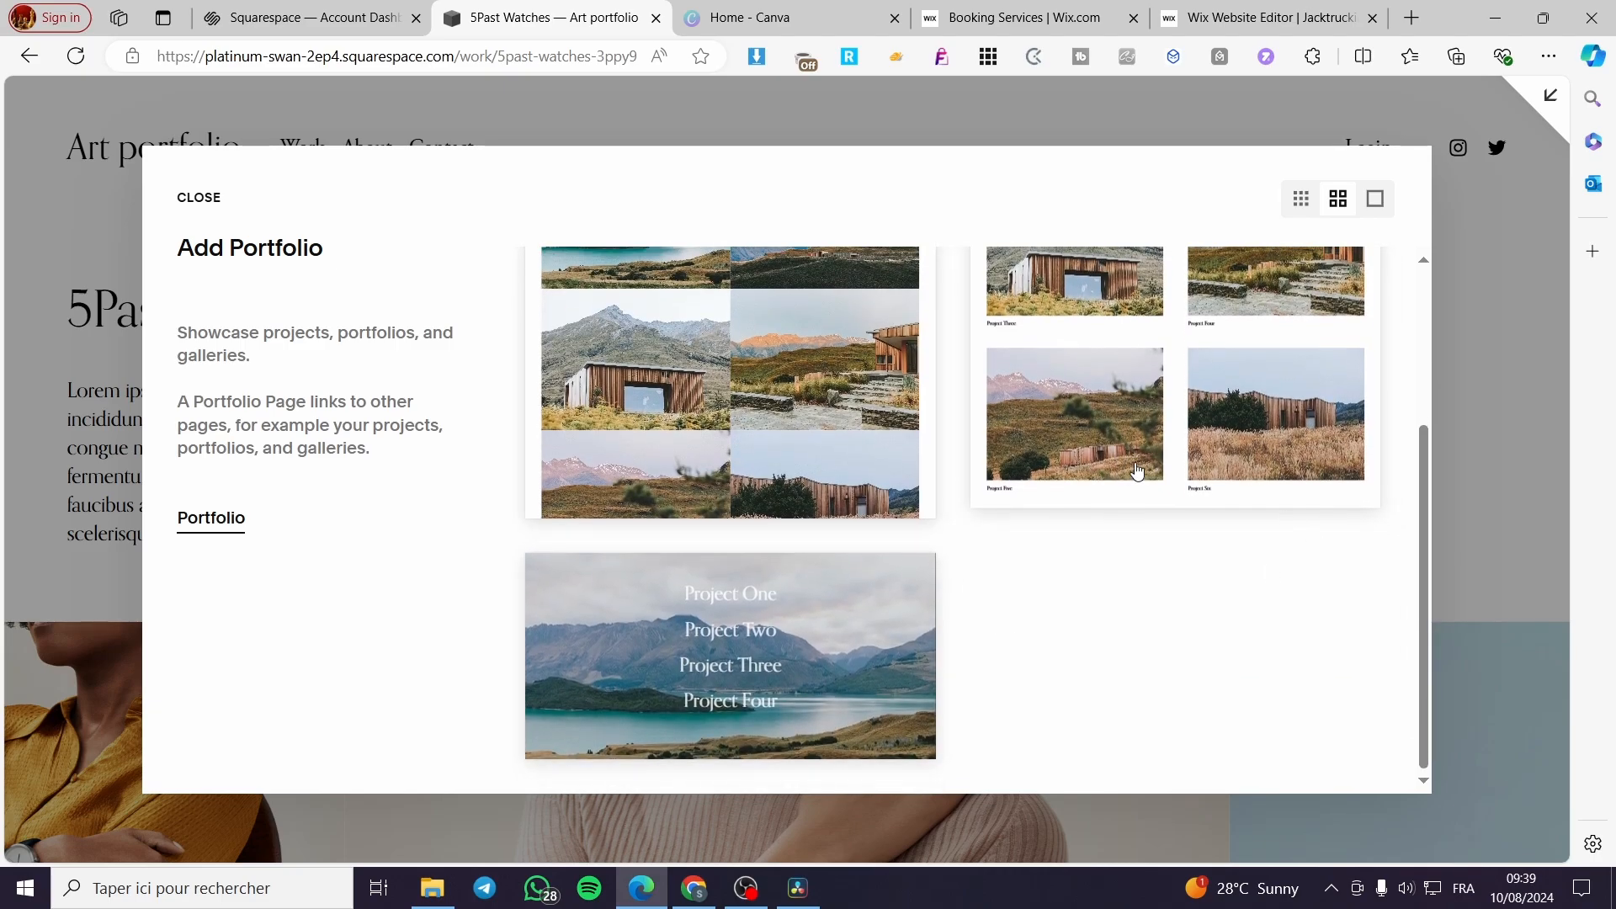
scroll(1128, 589, "up", 3)
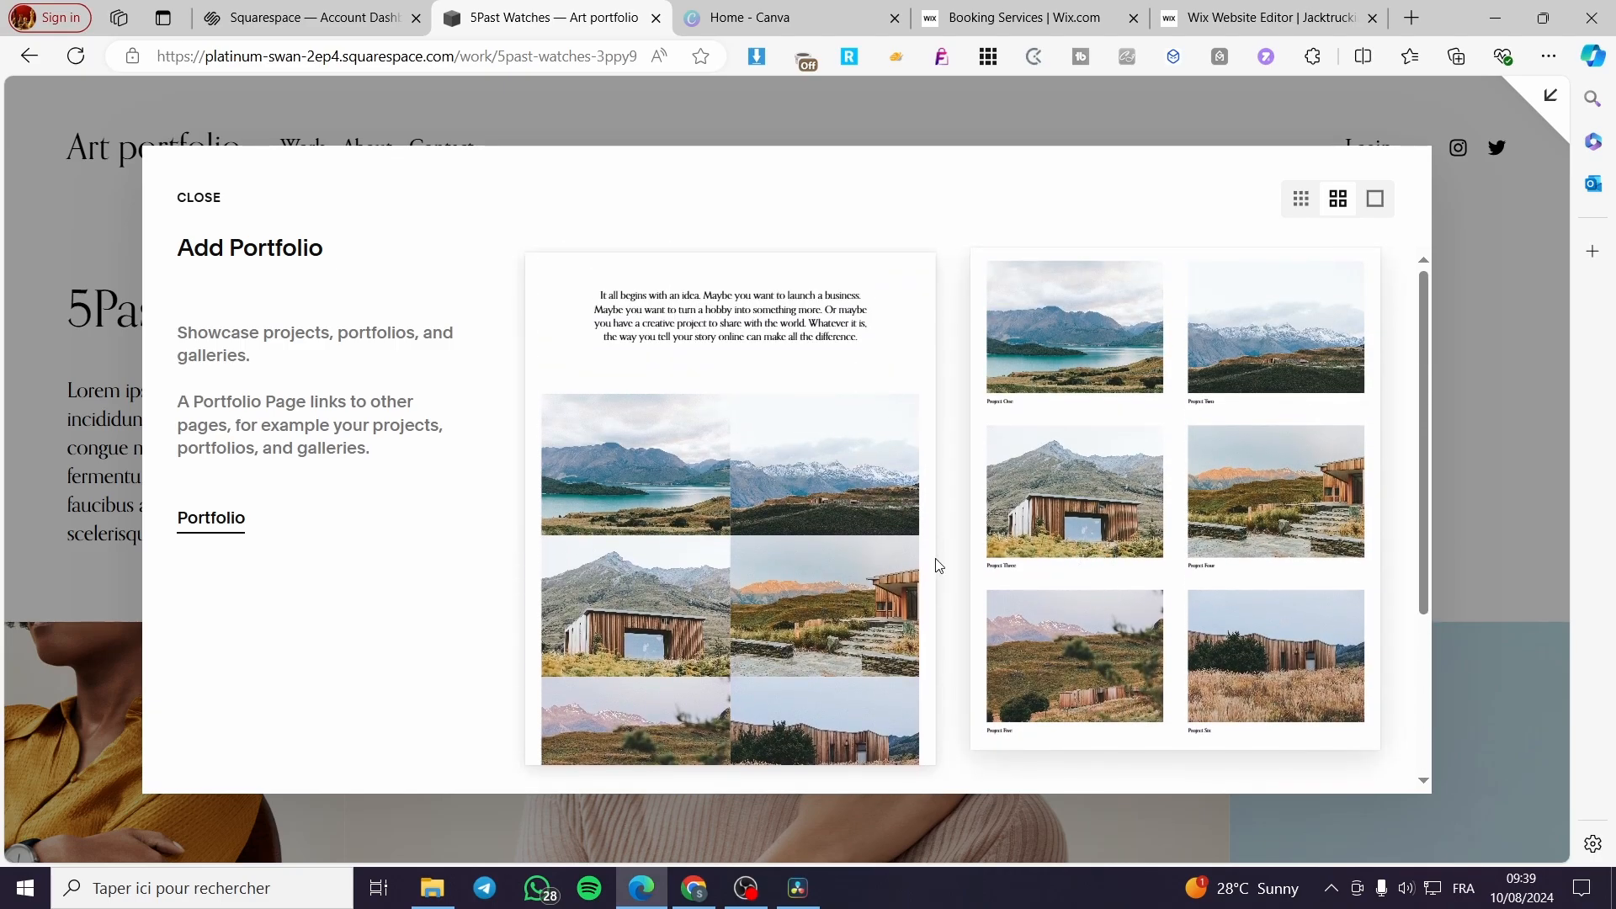
scroll(718, 597, "down", 3)
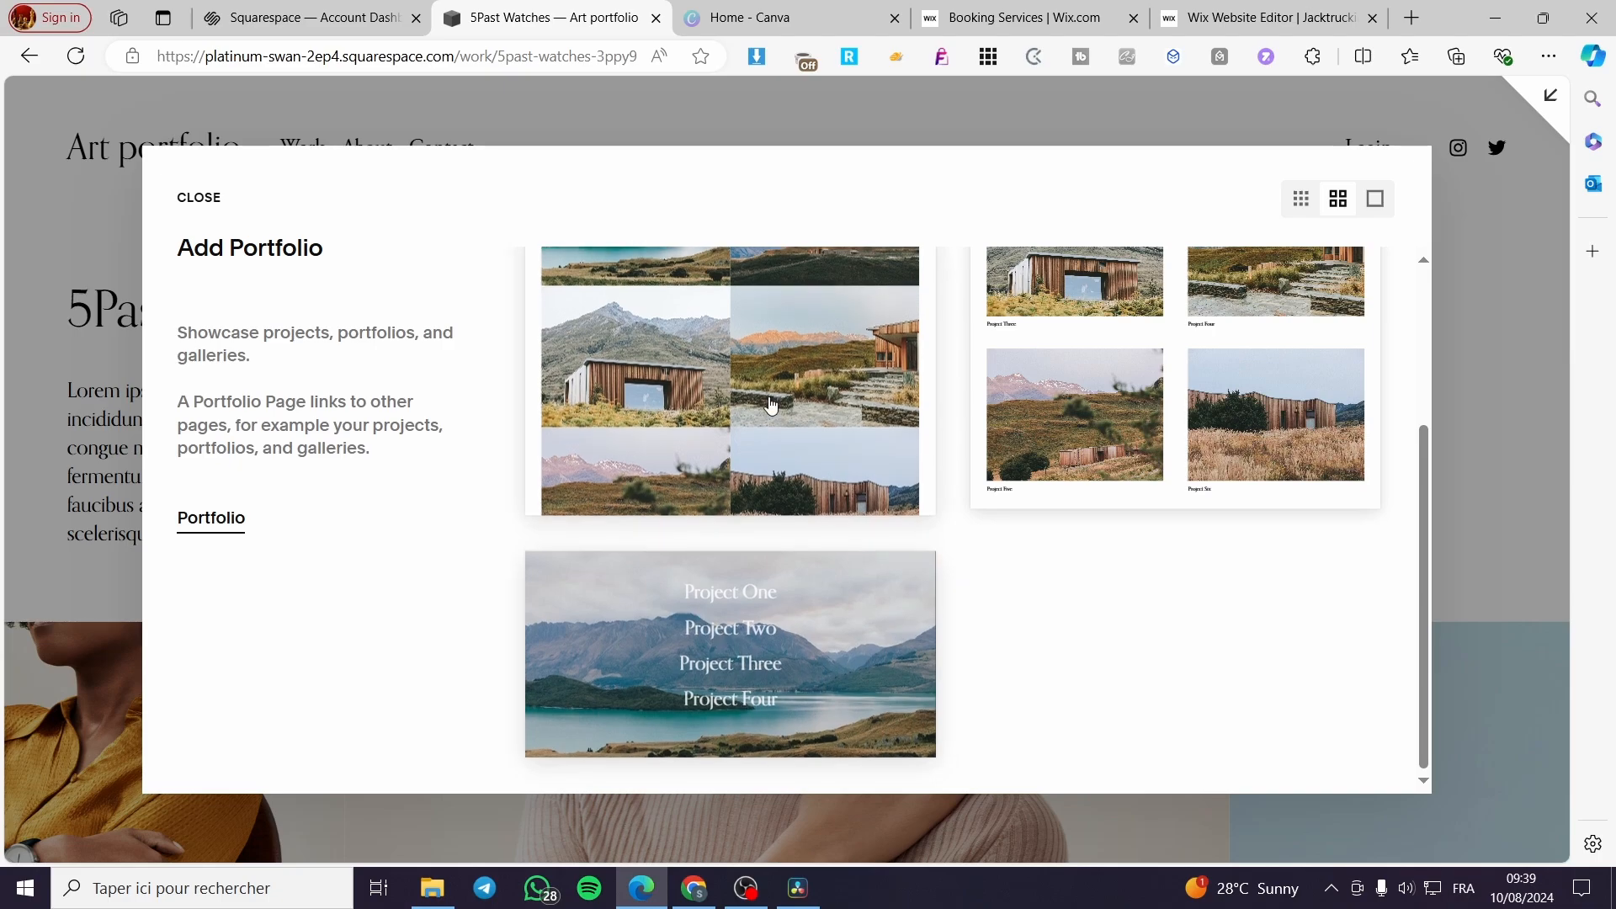
left_click(770, 406)
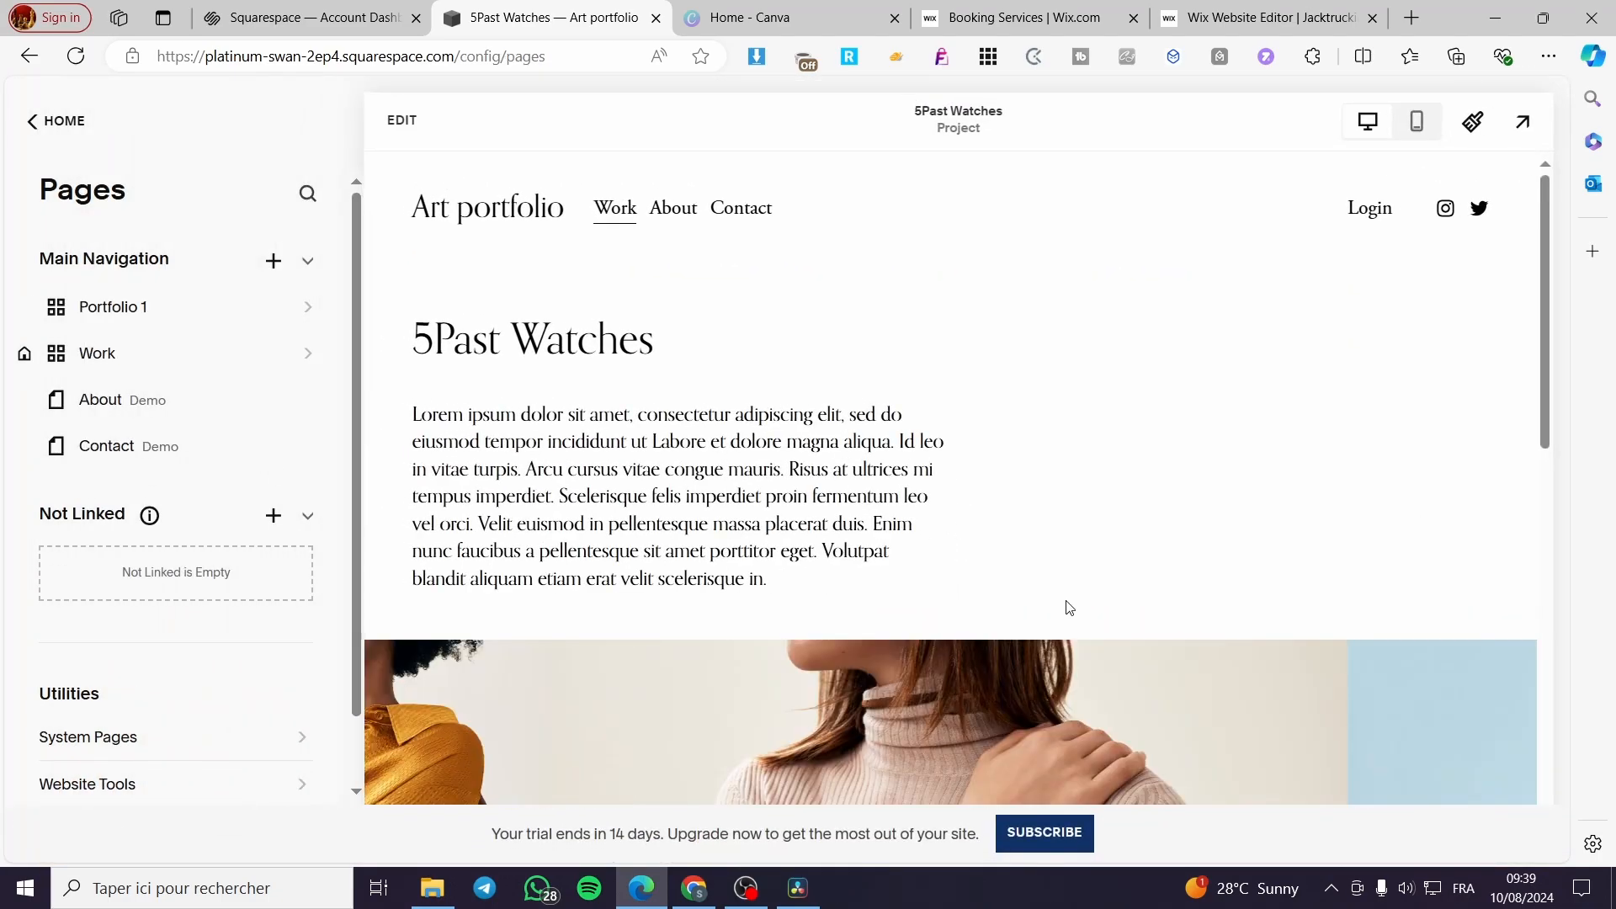
- Open the new portfolio page from the main navigation and look through its project grid
left_click(306, 313)
left_click(306, 313)
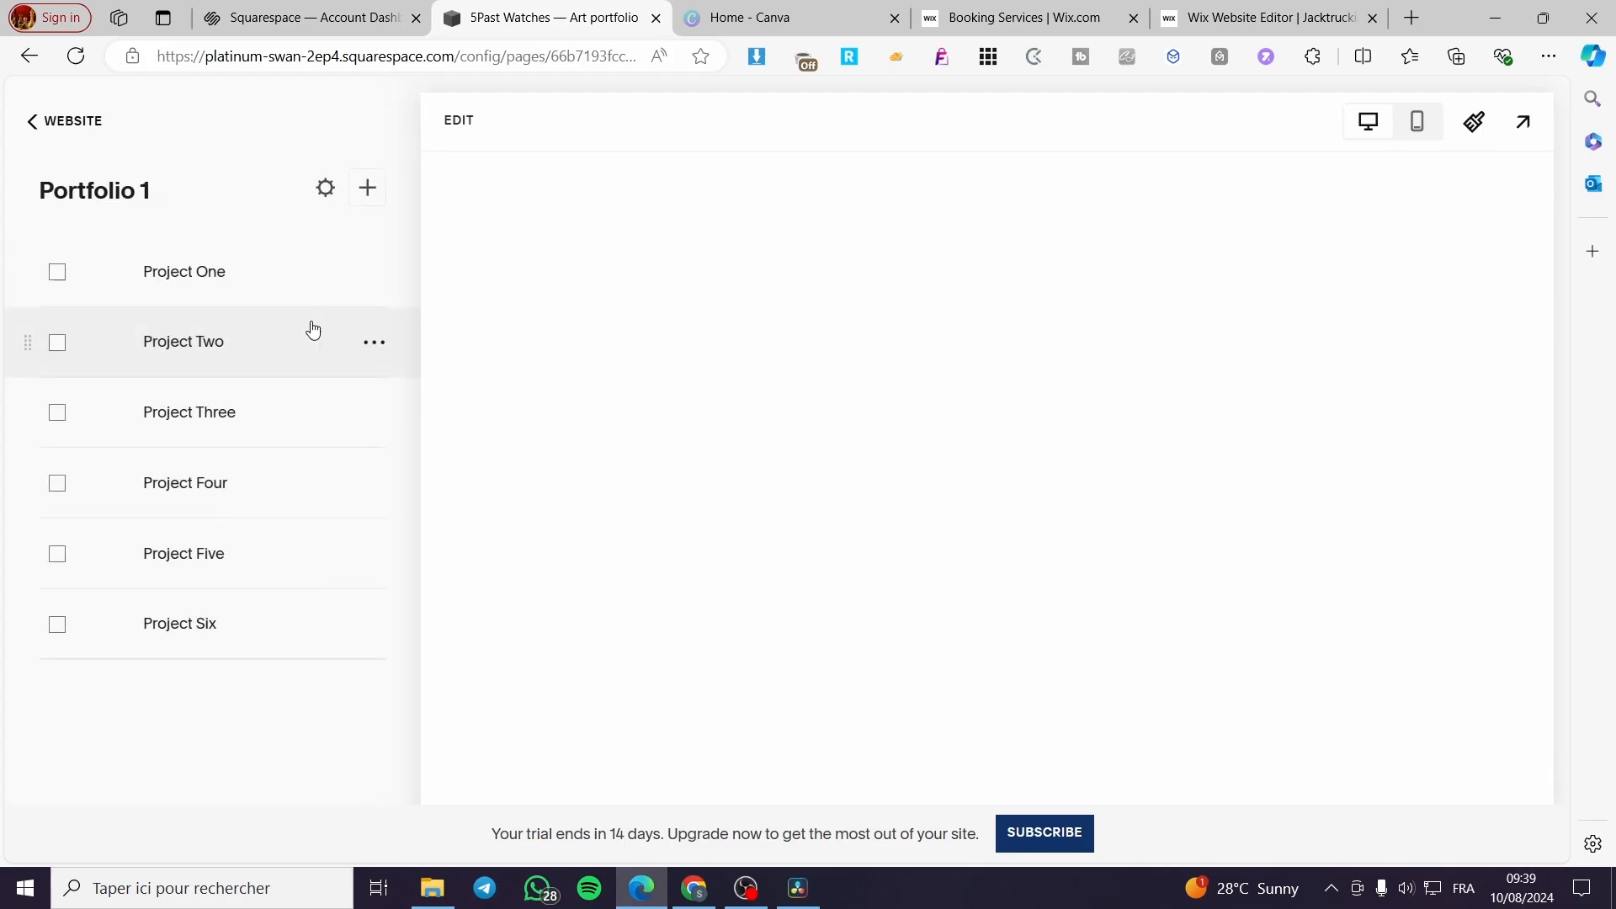
scroll(907, 500, "down", 10)
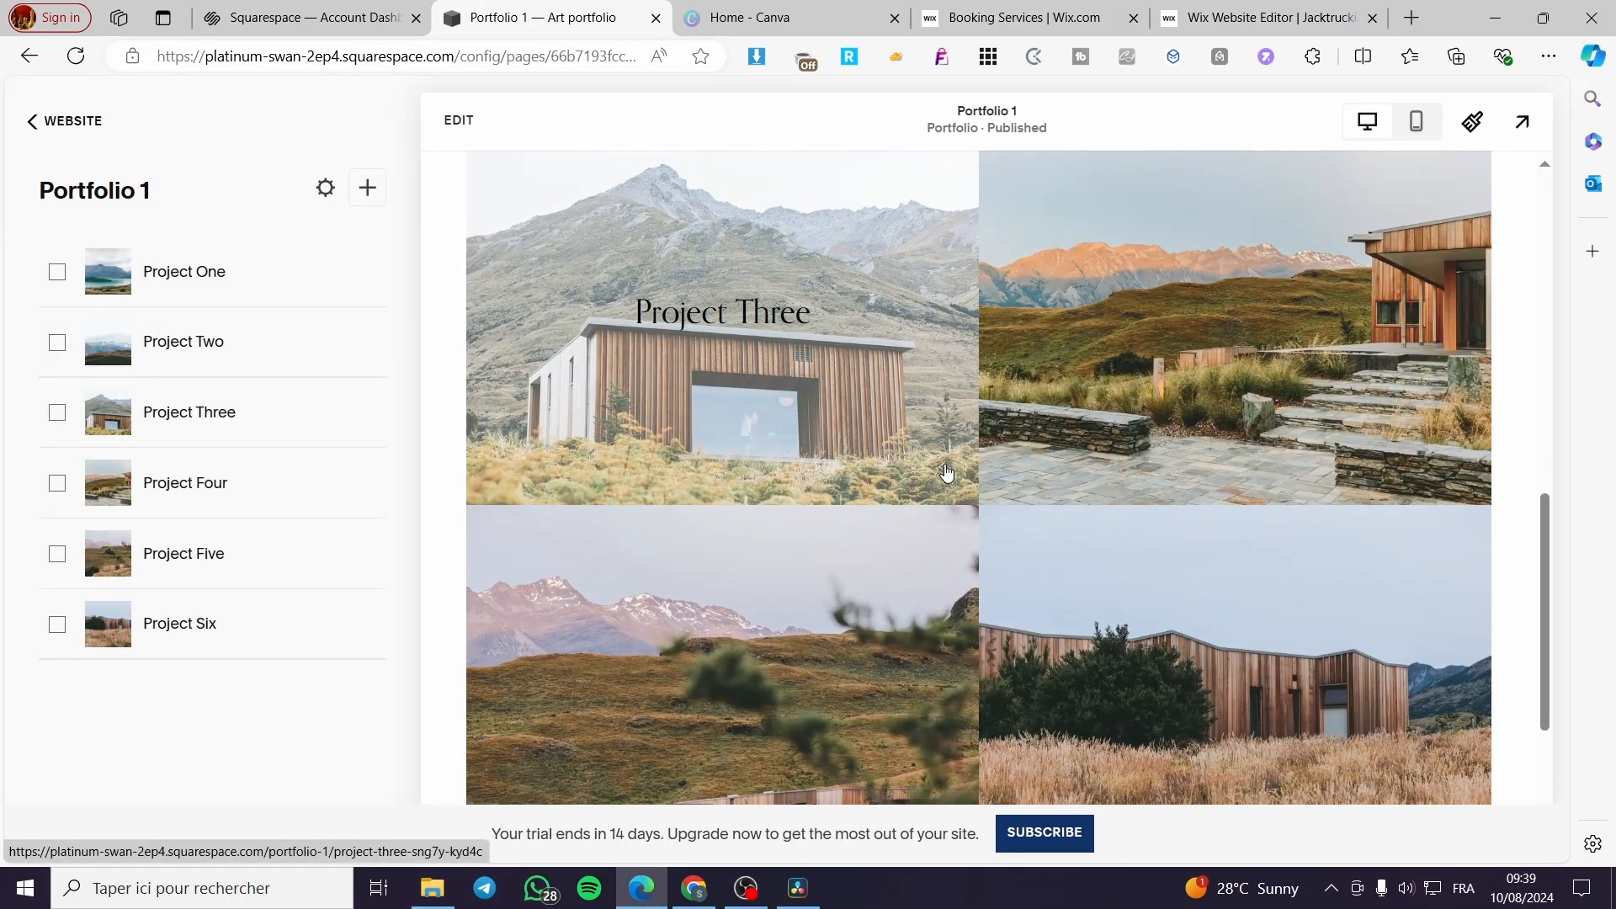
- Review the Portfolio 1 page from its intro text through the grid of six project images
scroll(741, 459, "up", 10)
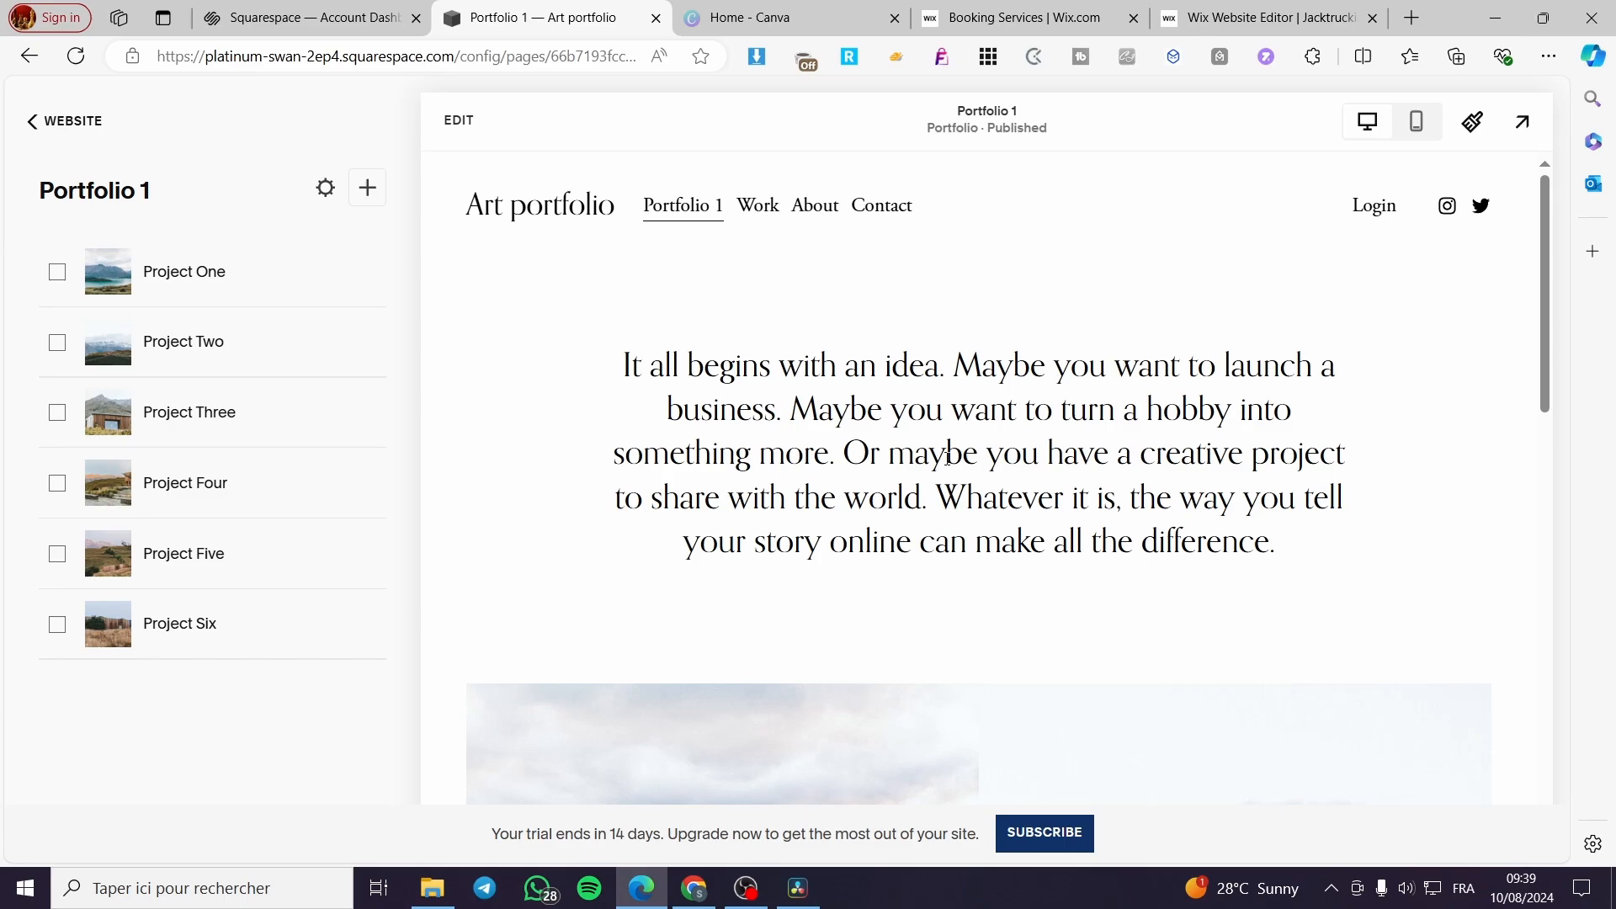
scroll(964, 418, "down", 10)
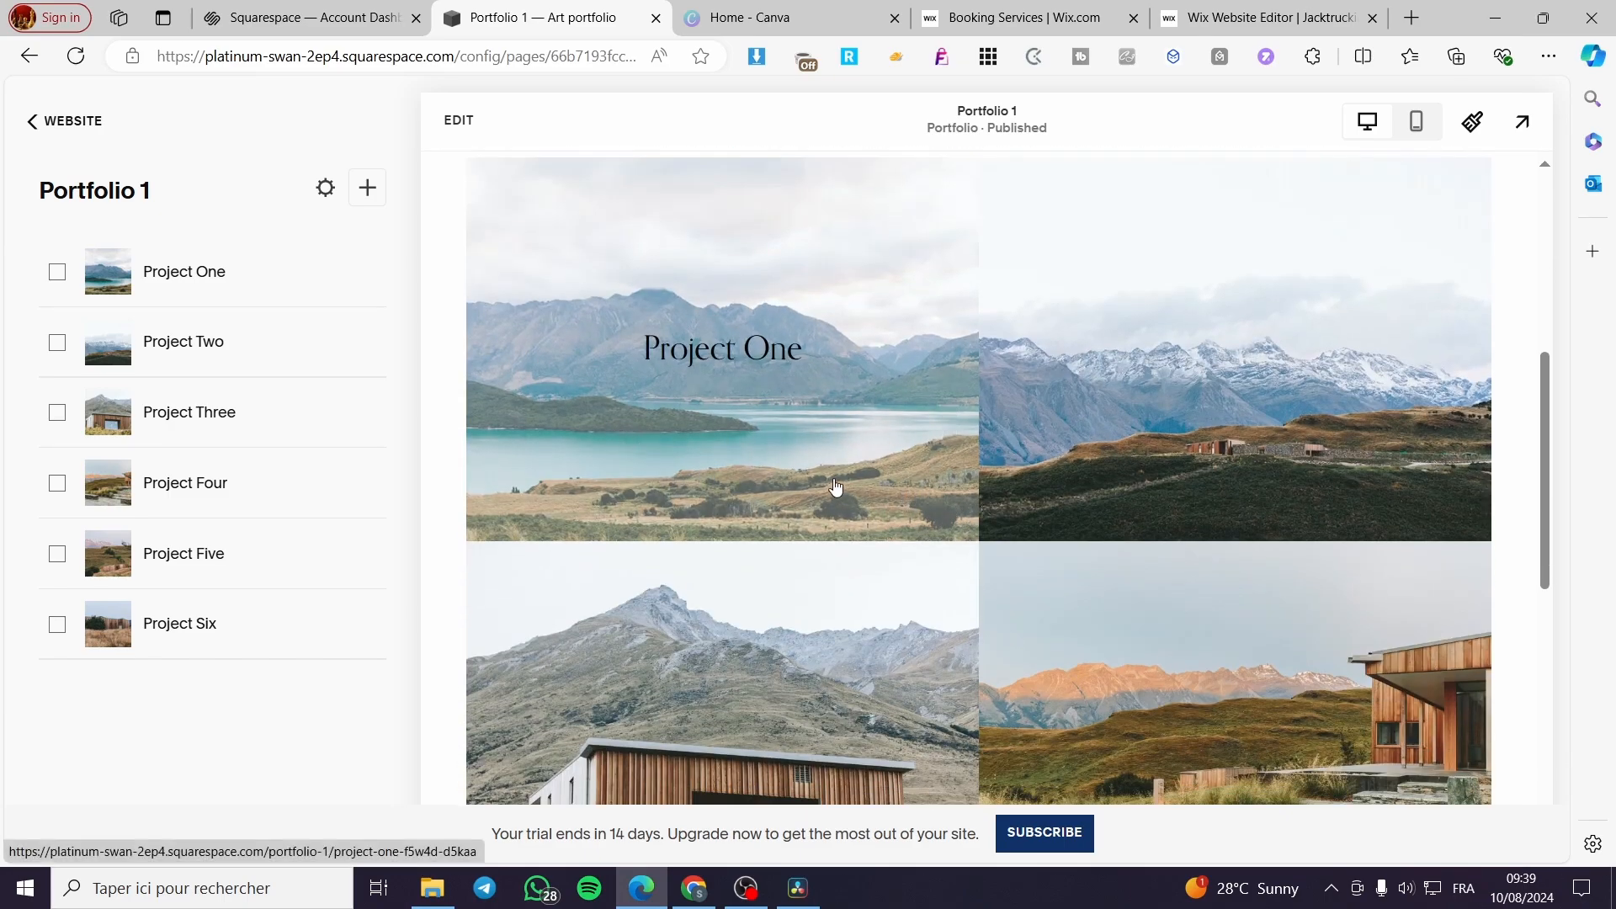
scroll(836, 487, "up", 8)
scroll(801, 443, "down", 5)
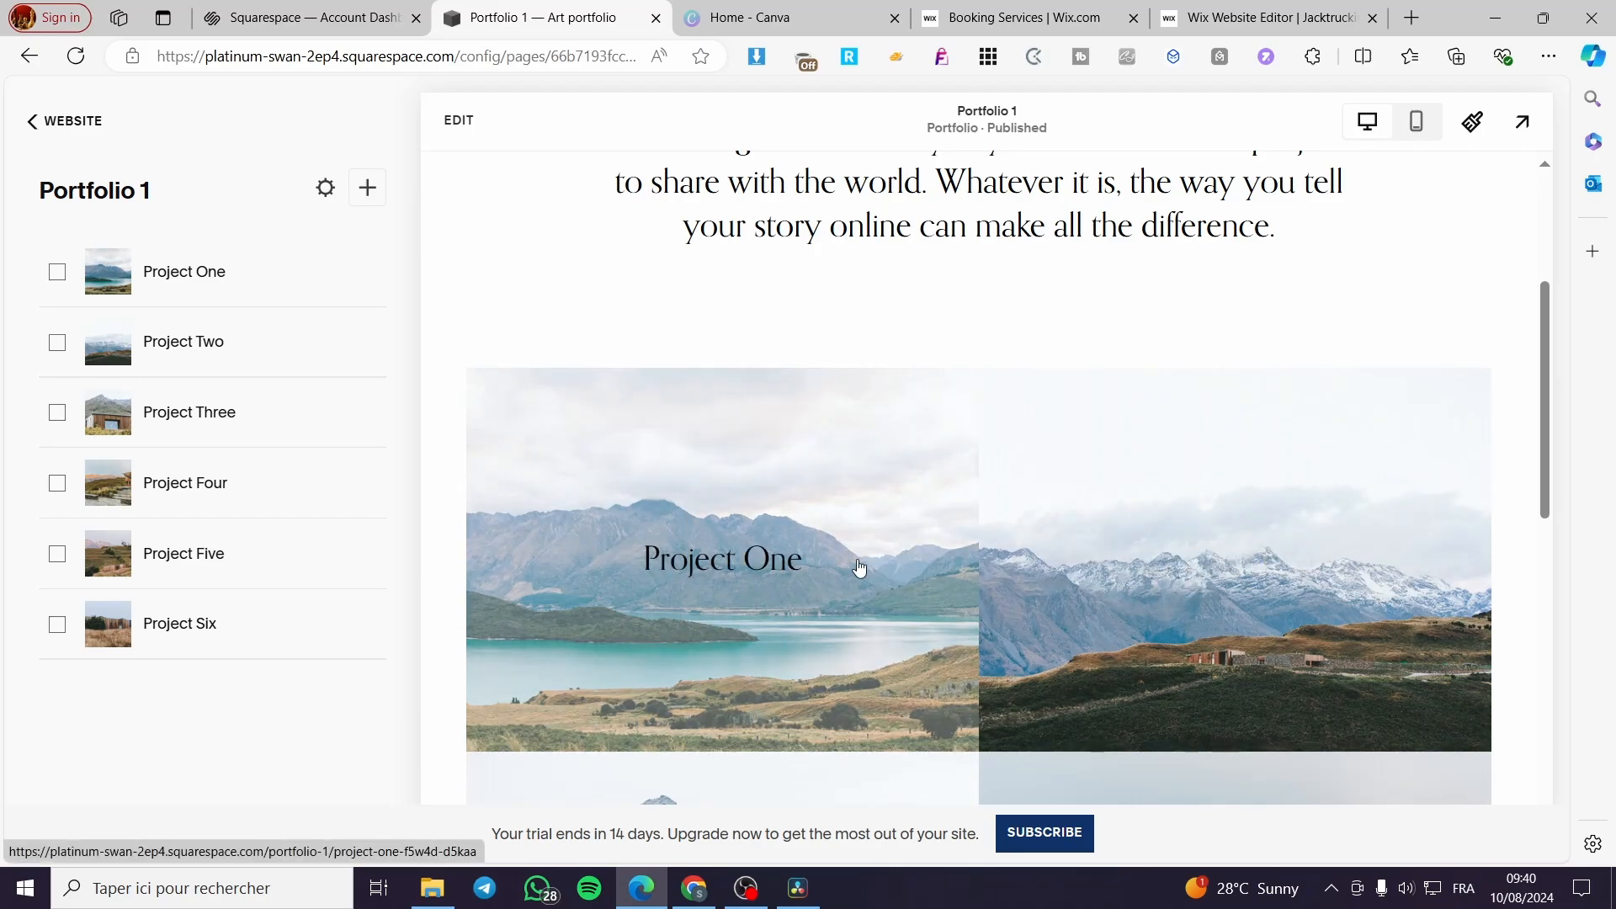
scroll(860, 569, "down", 5)
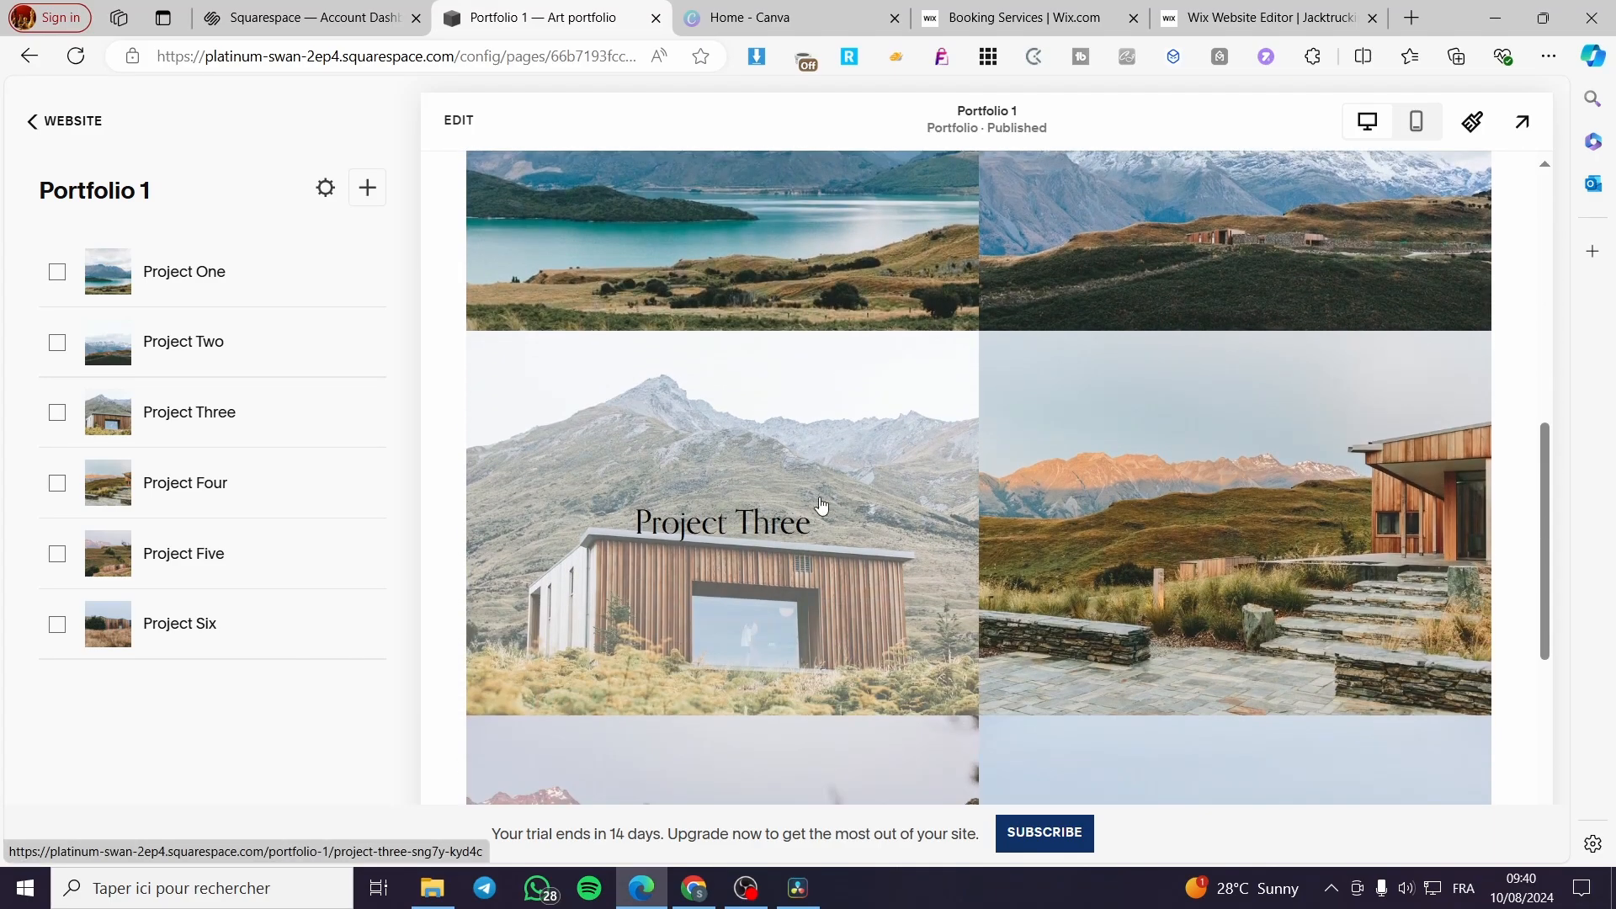
scroll(1118, 502, "down", 4)
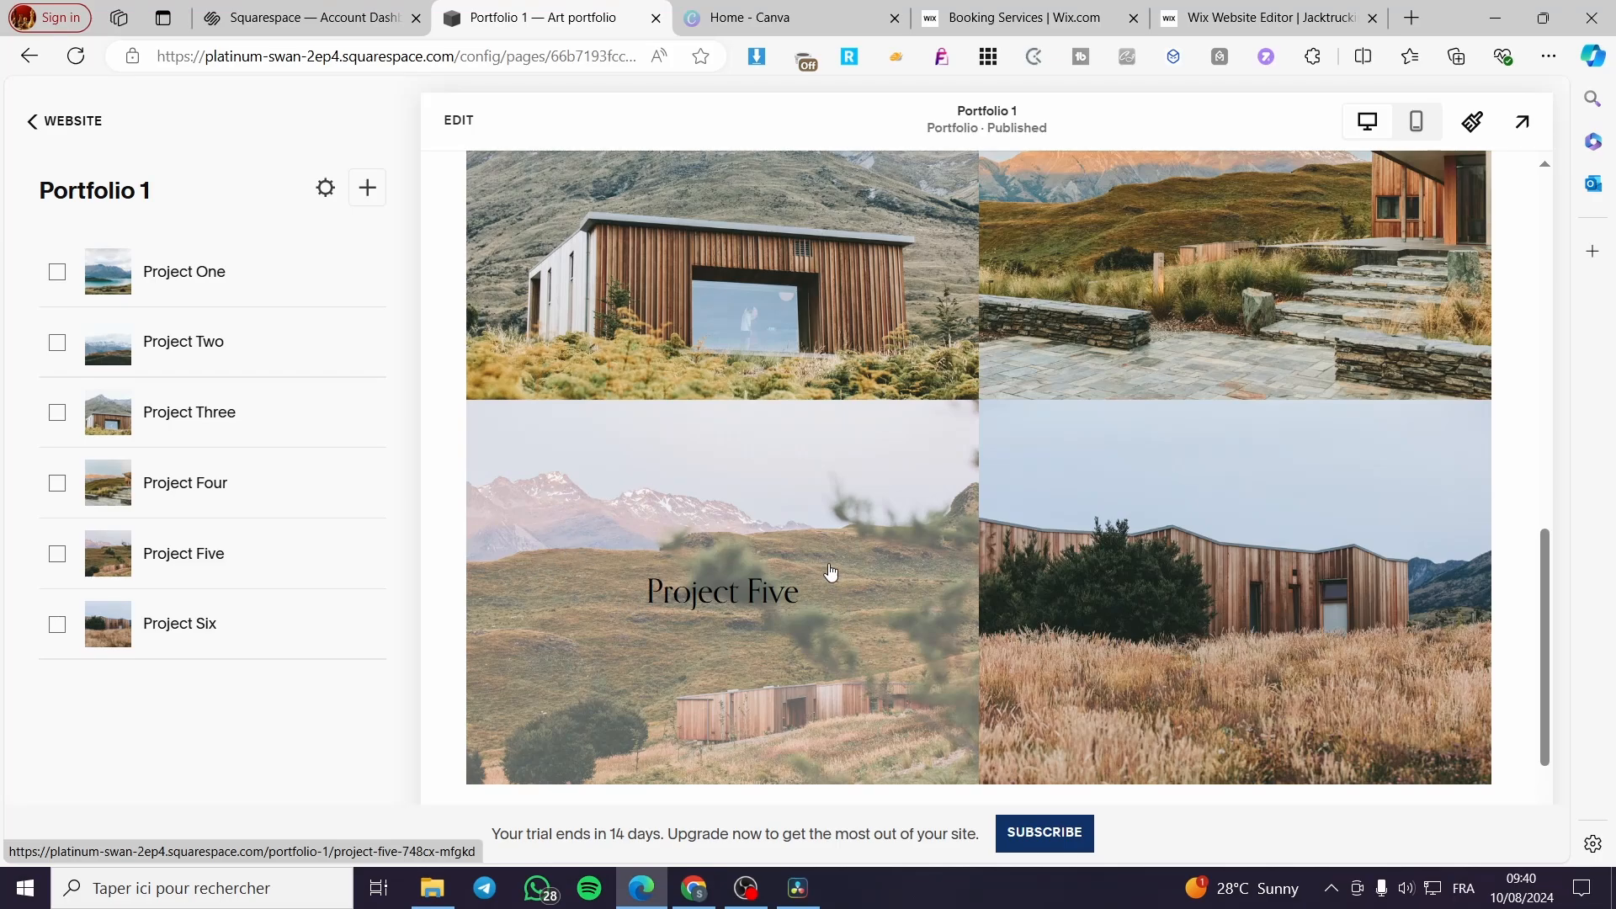
scroll(1336, 589, "down", 3)
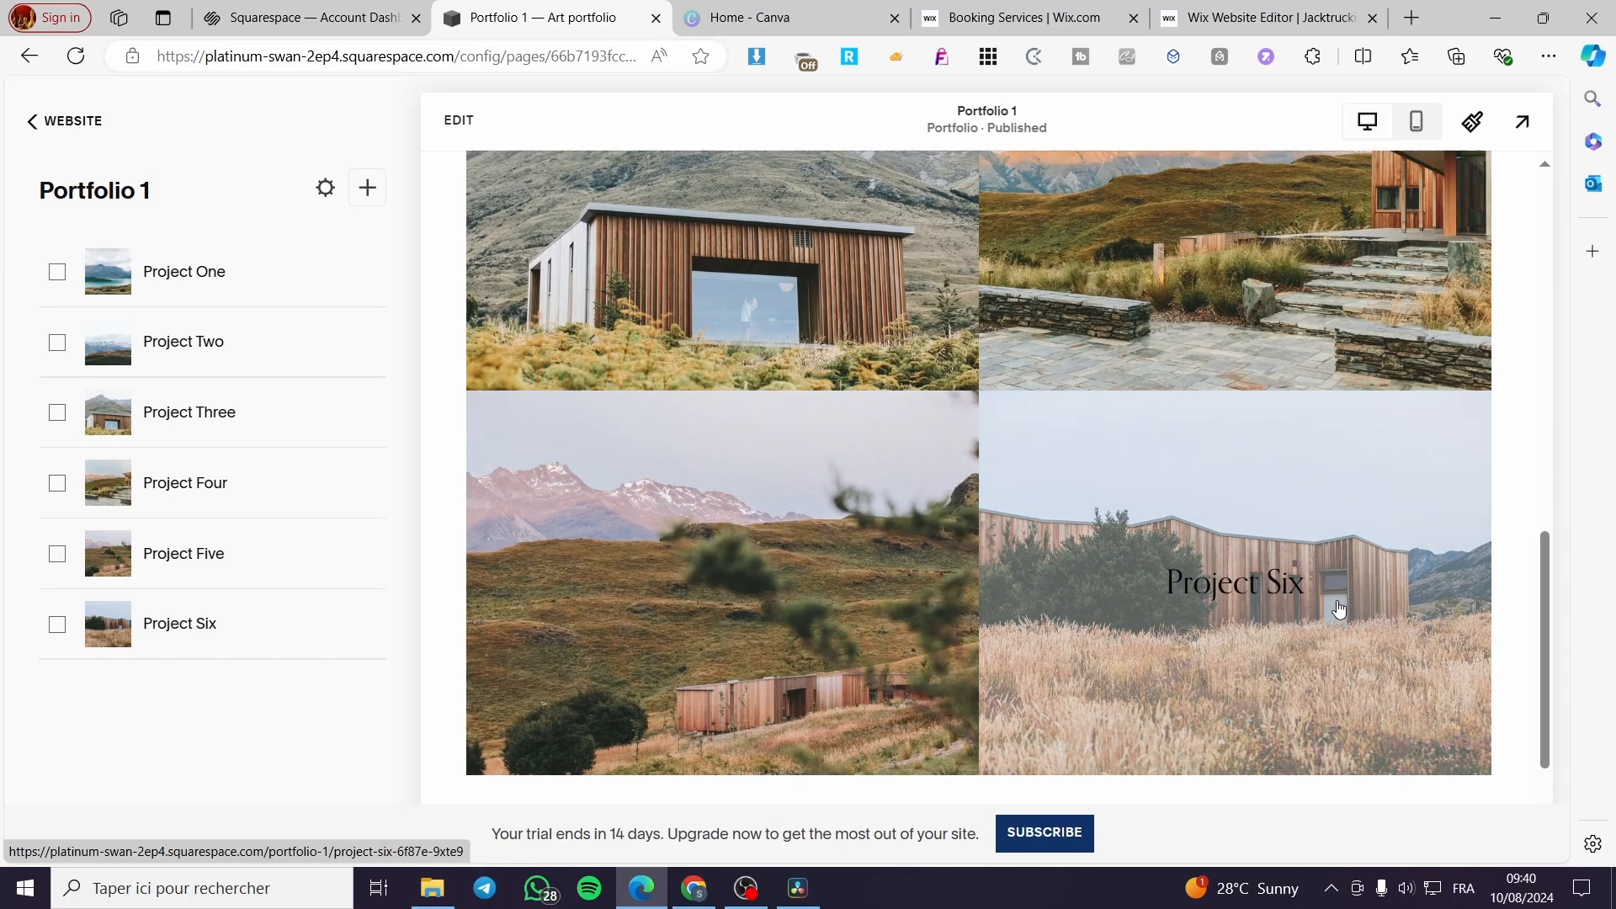
scroll(966, 678, "up", 15)
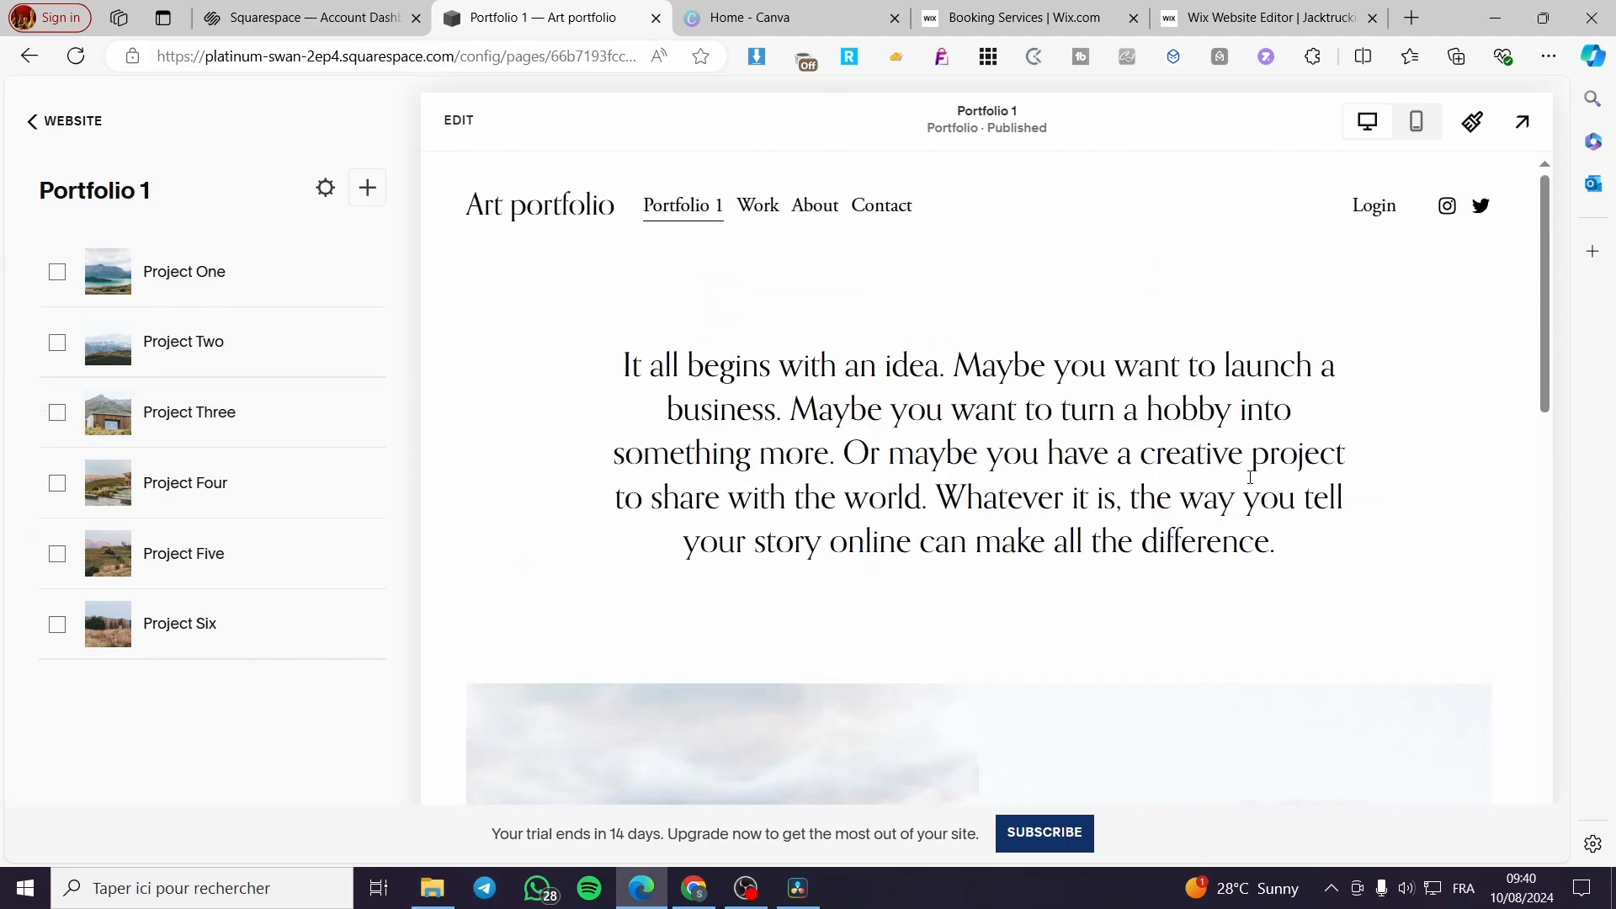
scroll(1238, 476, "down", 4)
scroll(1236, 475, "up", 4)
scroll(968, 589, "down", 6)
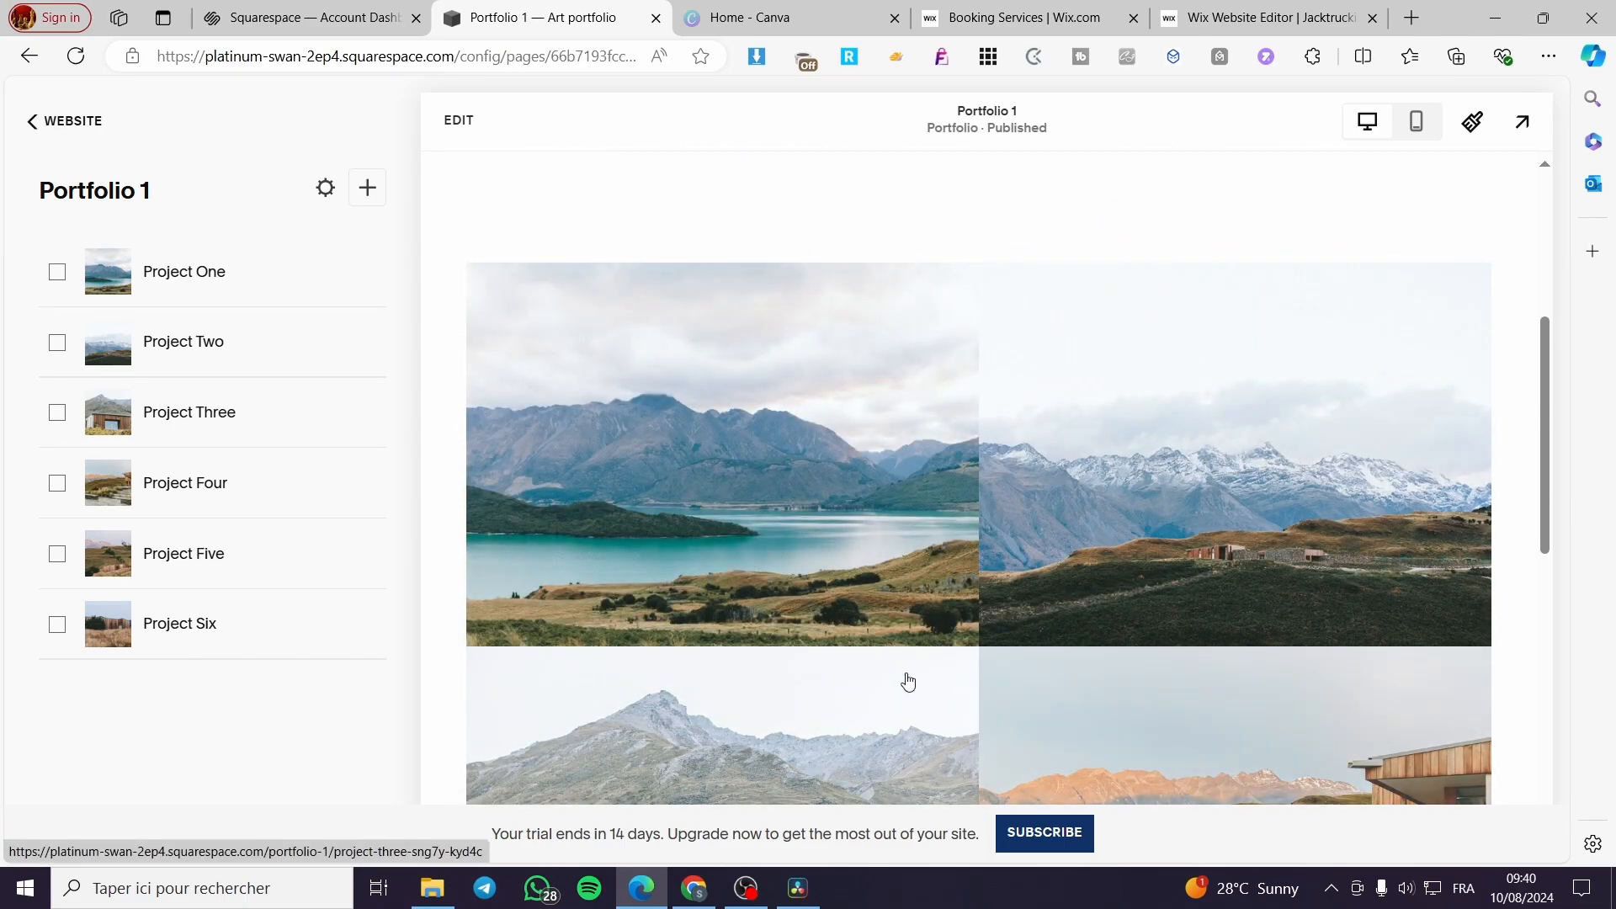
scroll(926, 684, "up", 6)
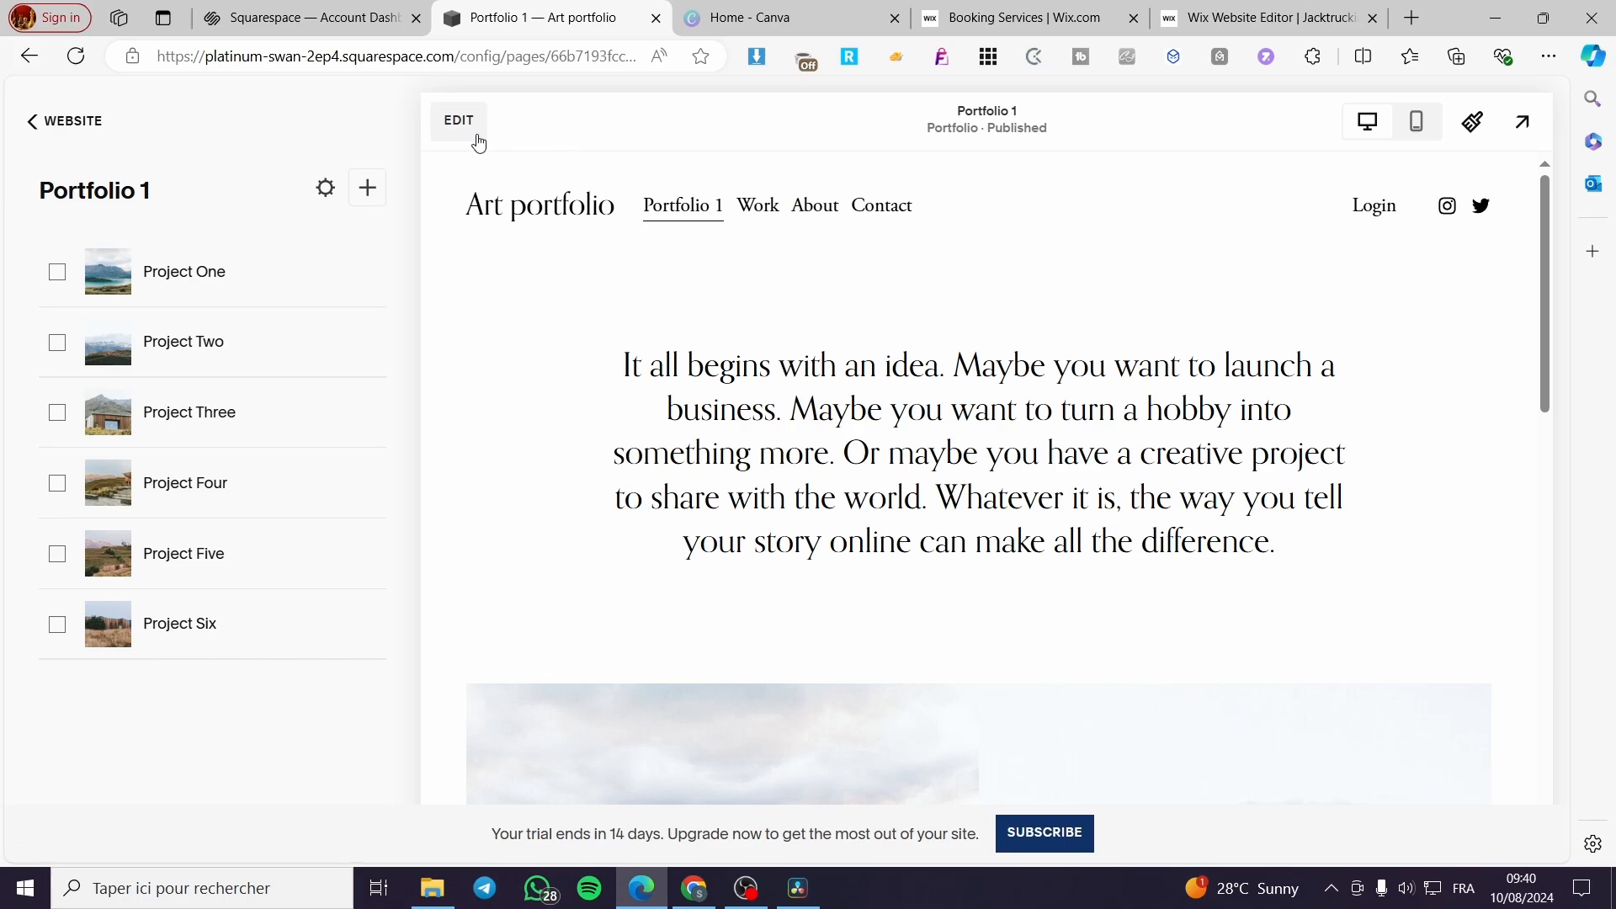
- View the Project One page's images and open the Project Two page of Portfolio 1
left_click(202, 290)
scroll(1052, 495, "down", 12)
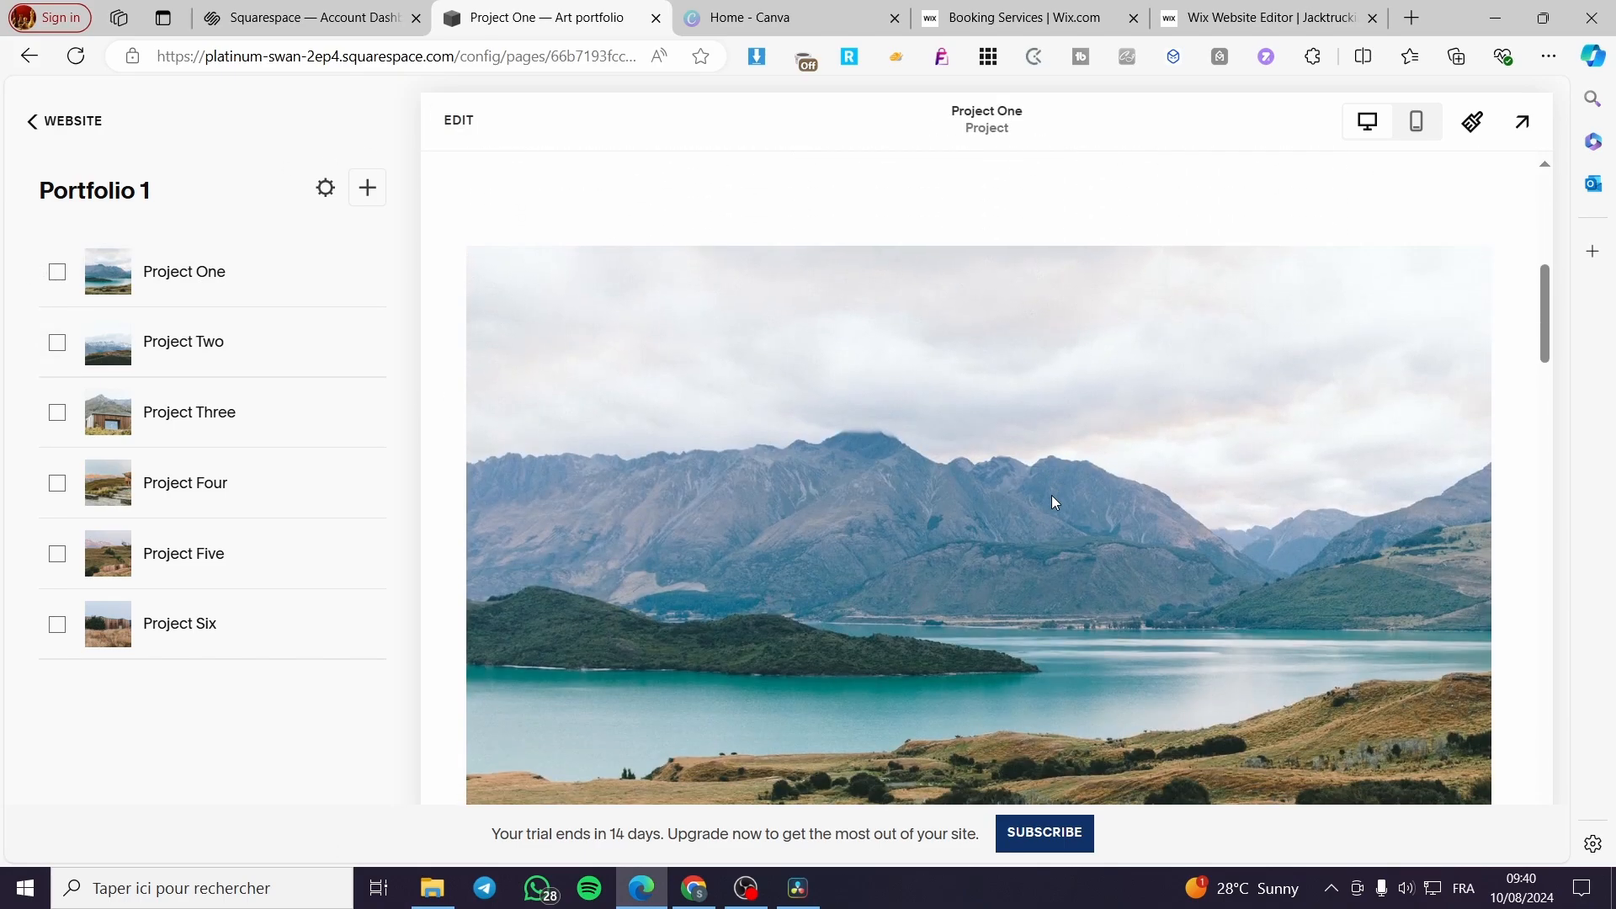
scroll(1052, 499, "down", 10)
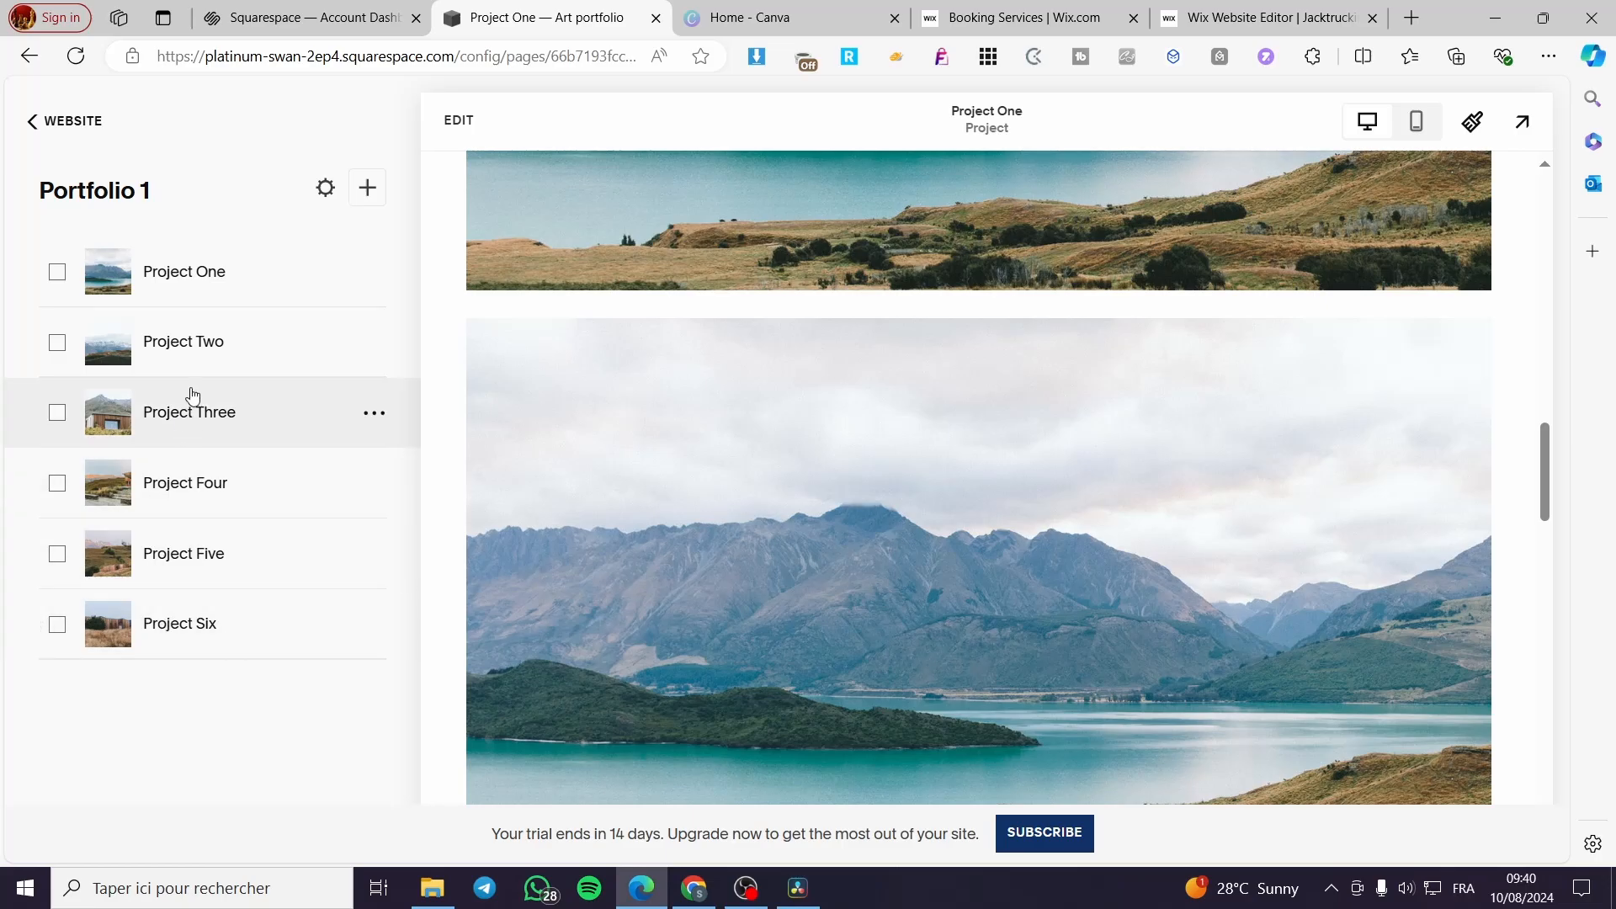
left_click(211, 330)
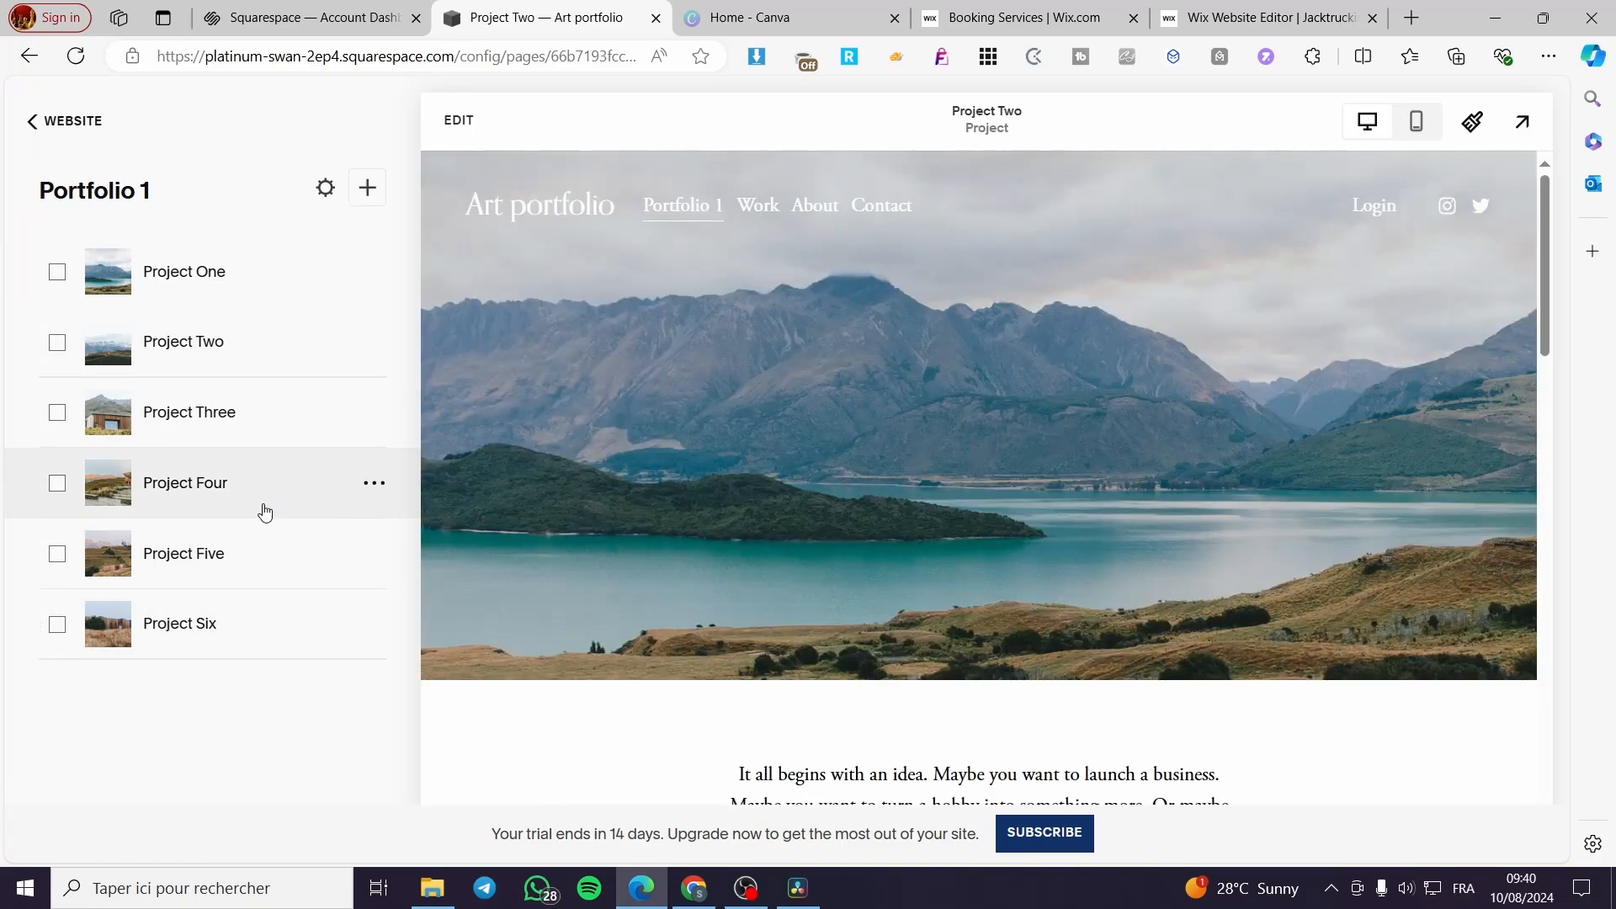
- Look through the Project Three page down to its project links and go to the previous project, Project Two
left_click(189, 409)
scroll(1159, 510, "down", 12)
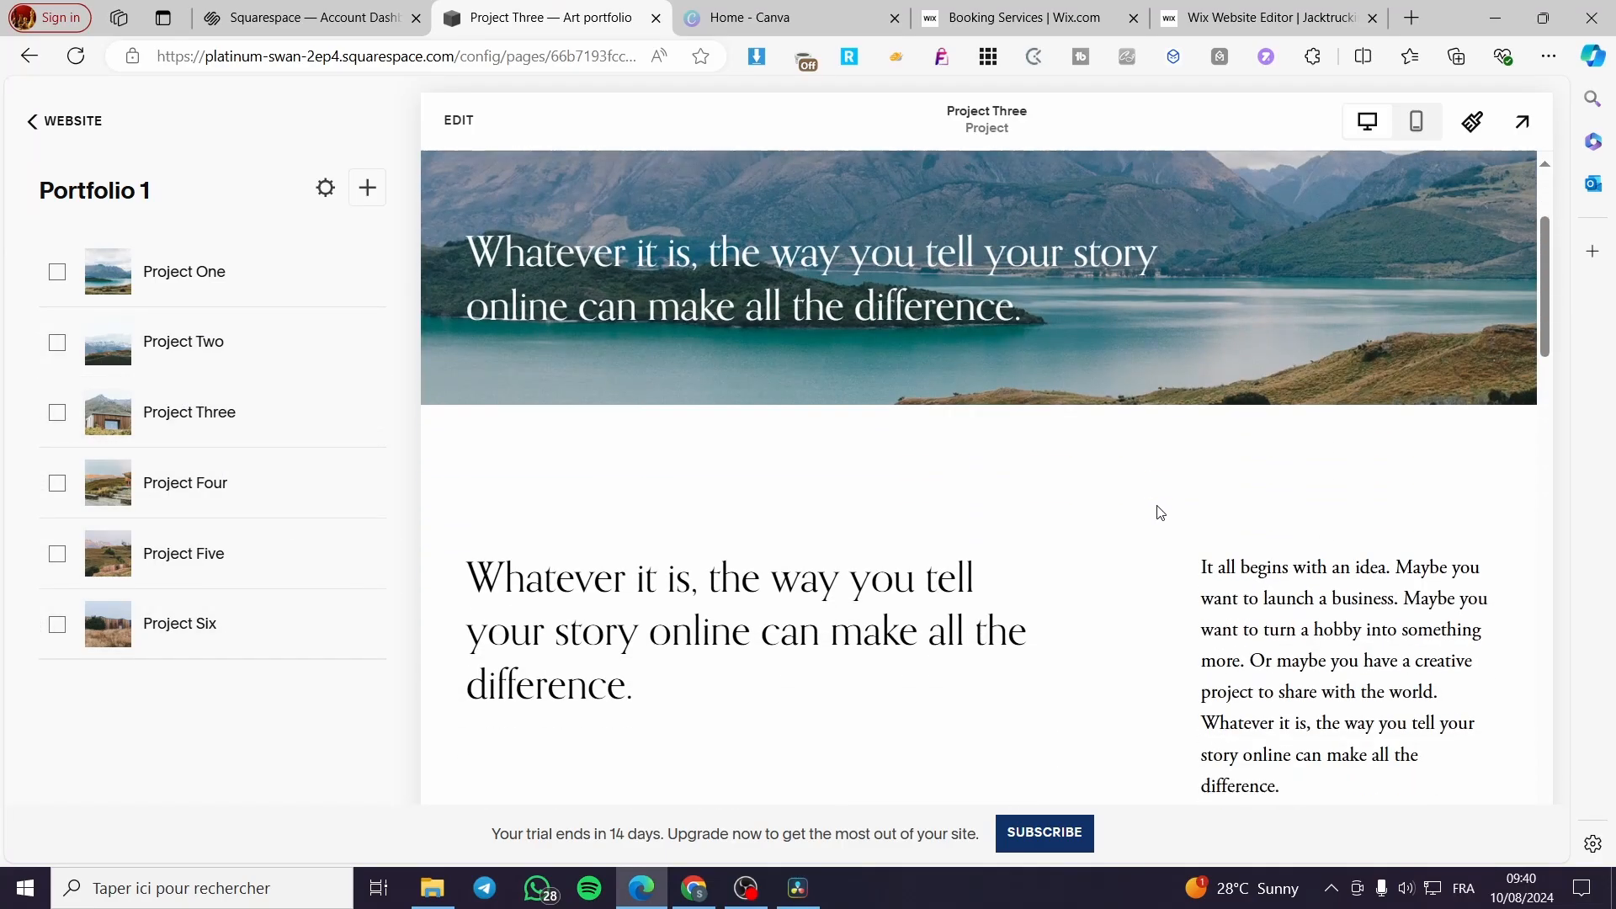
scroll(1125, 653, "down", 10)
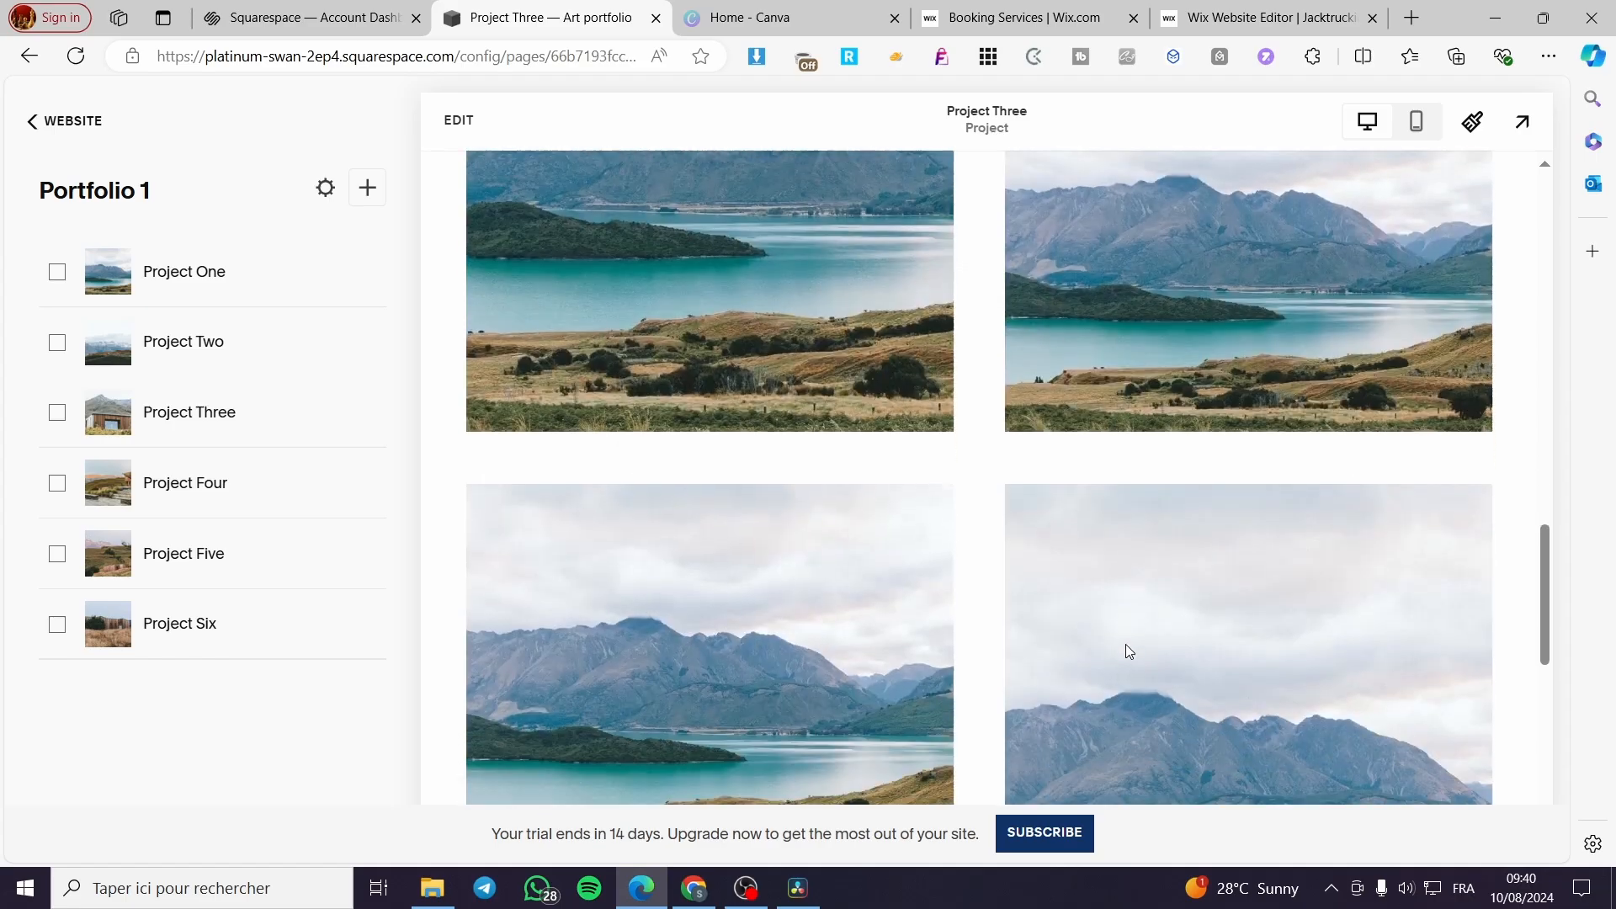
scroll(853, 684, "up", 10)
scroll(1086, 727, "down", 9)
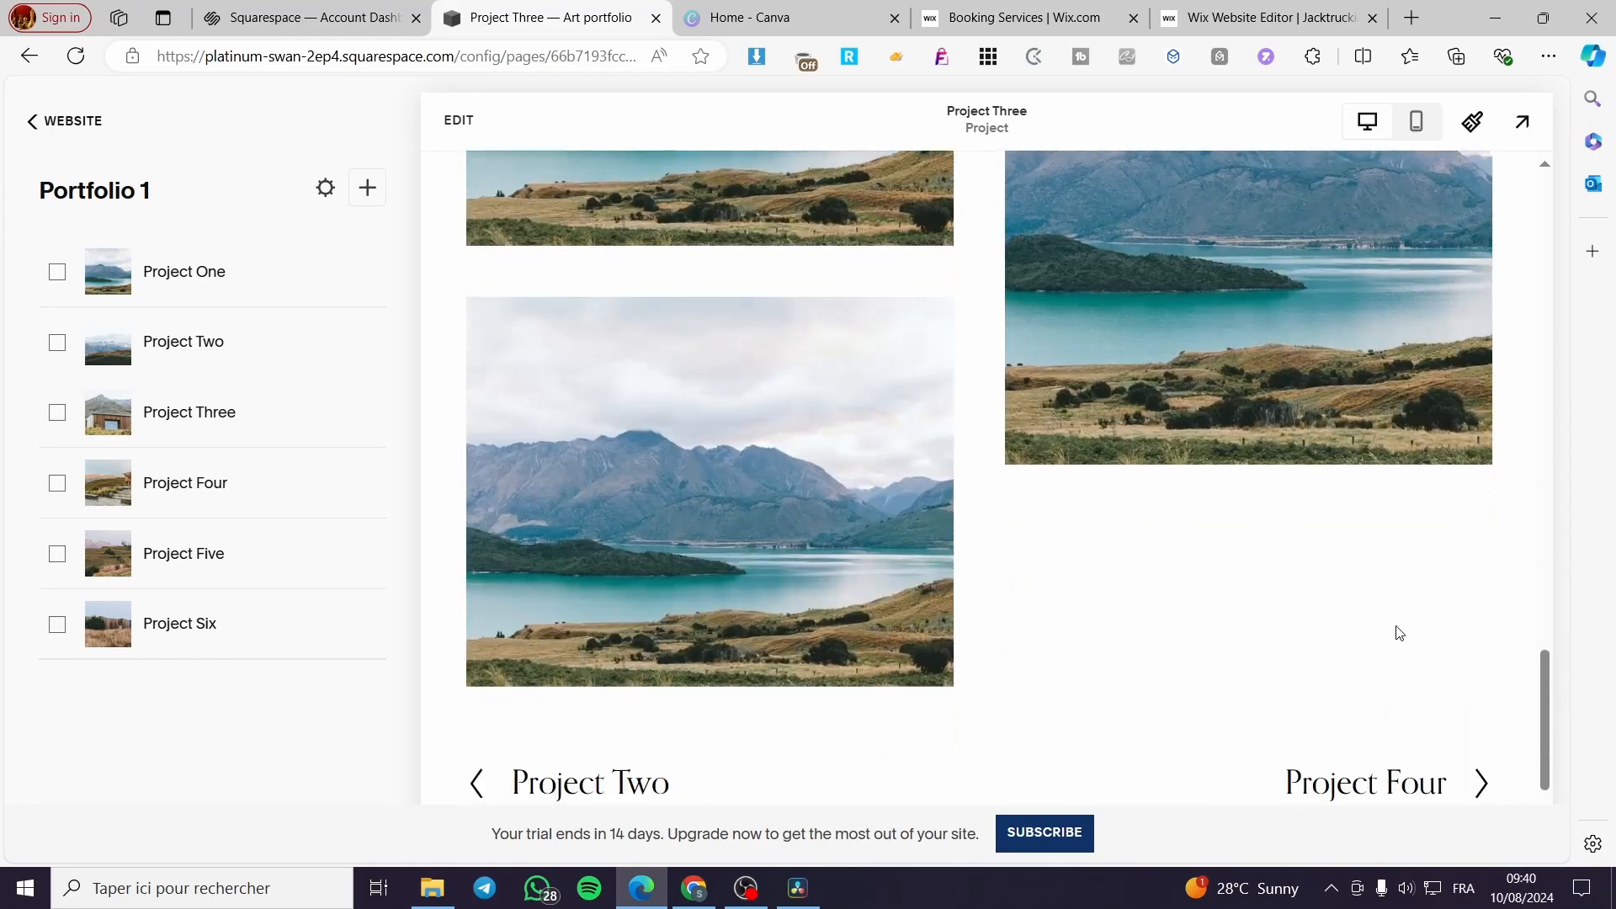
left_click(648, 684)
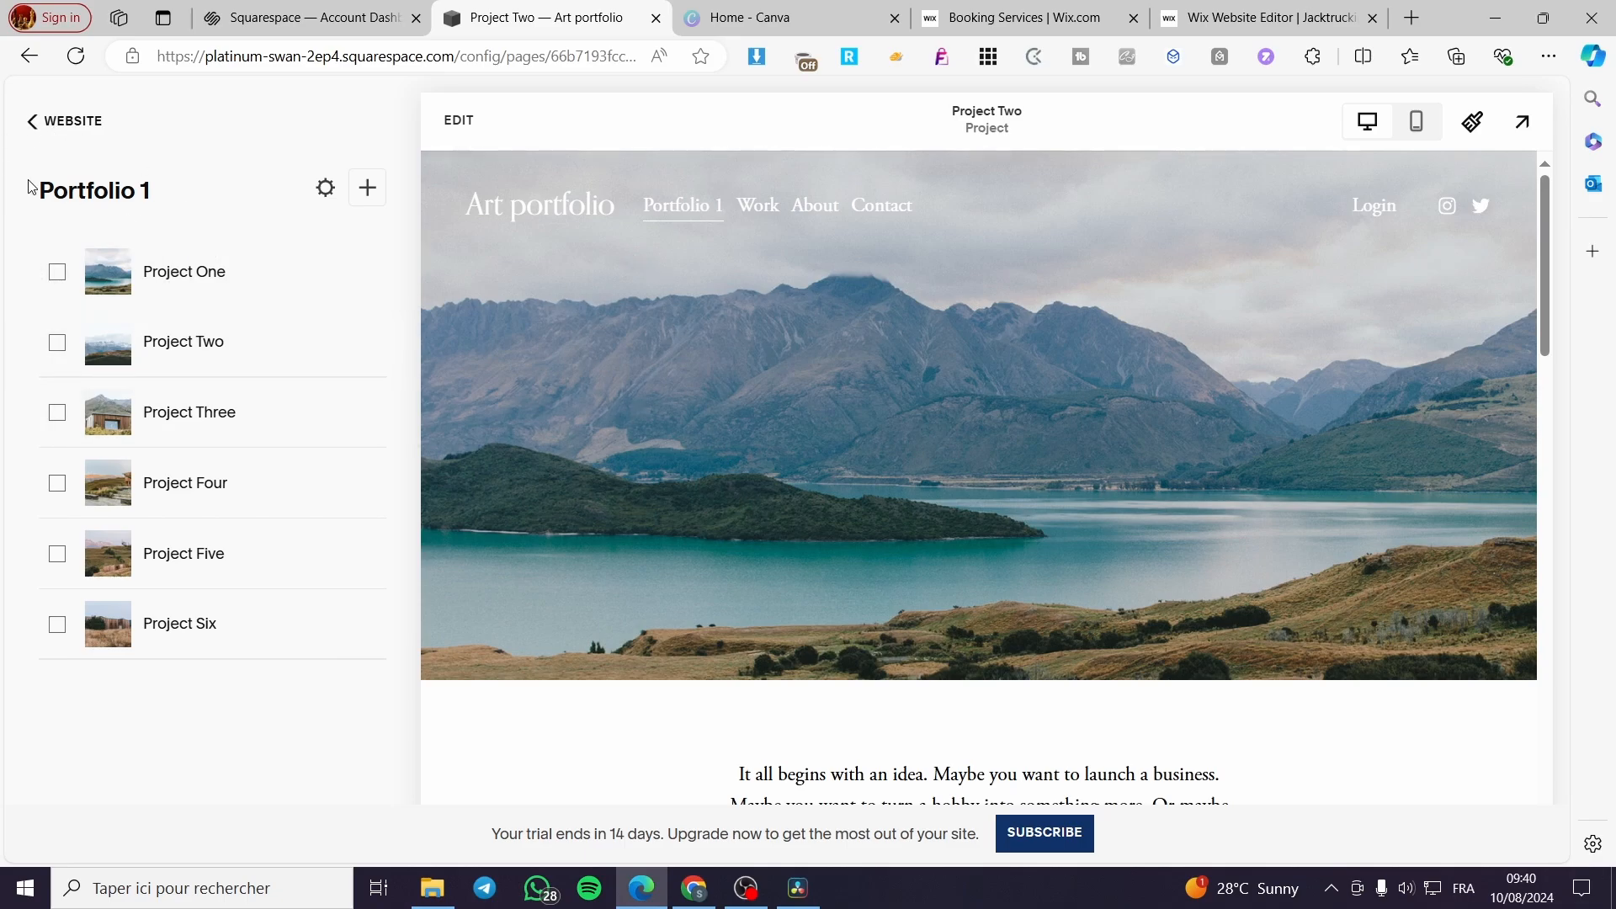
- Return to the main website settings and open the font packs in the site styles
left_click(65, 120)
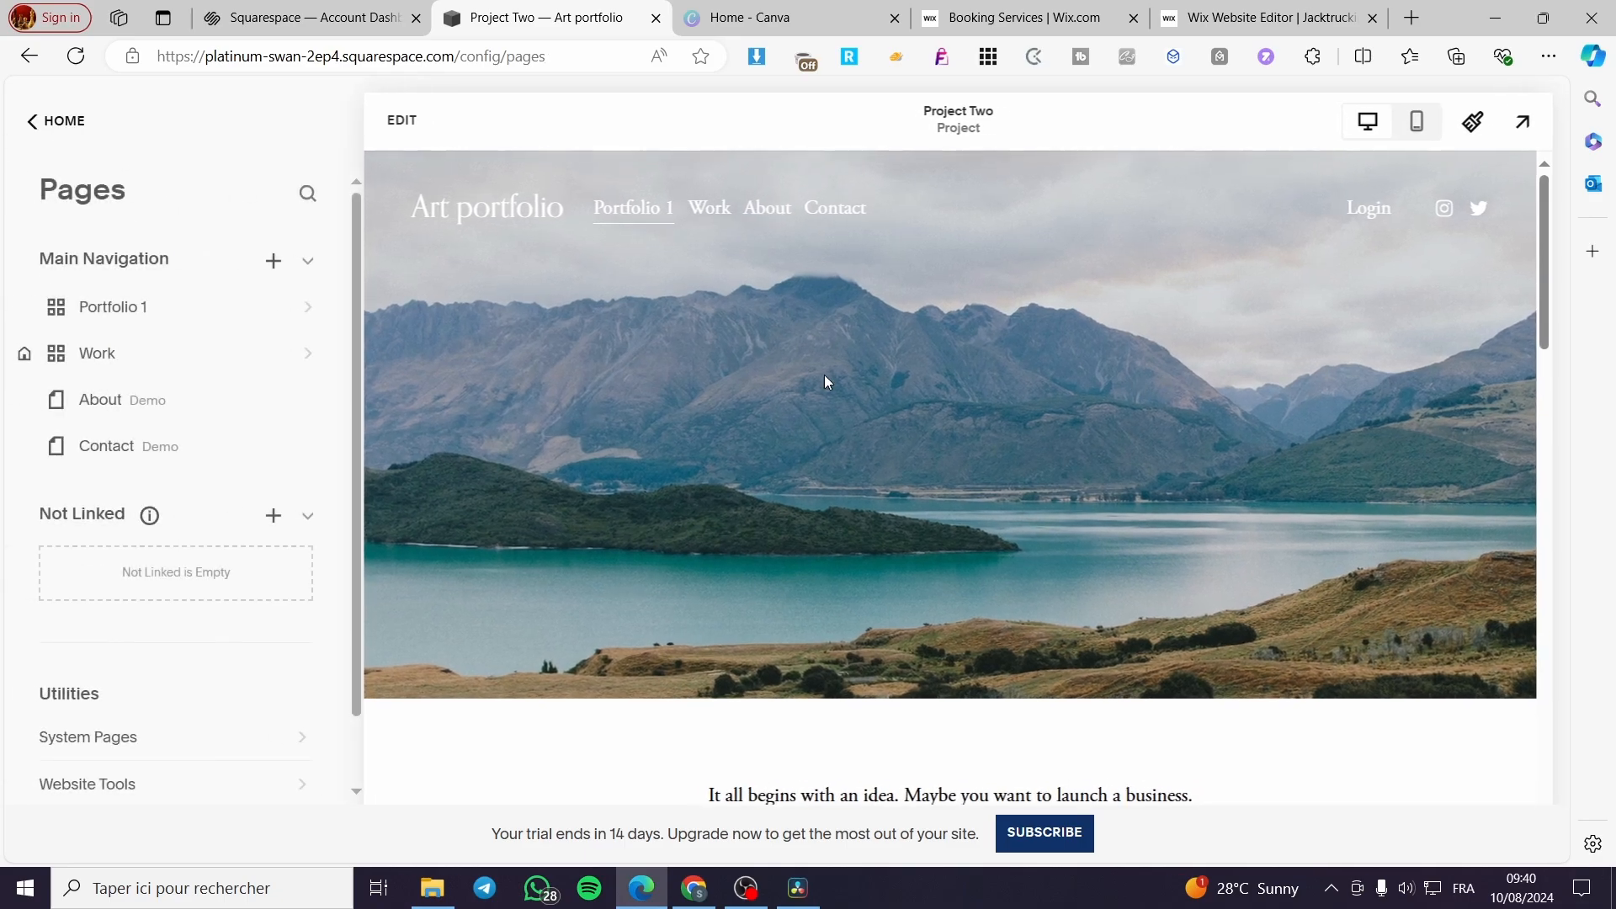
left_click(64, 122)
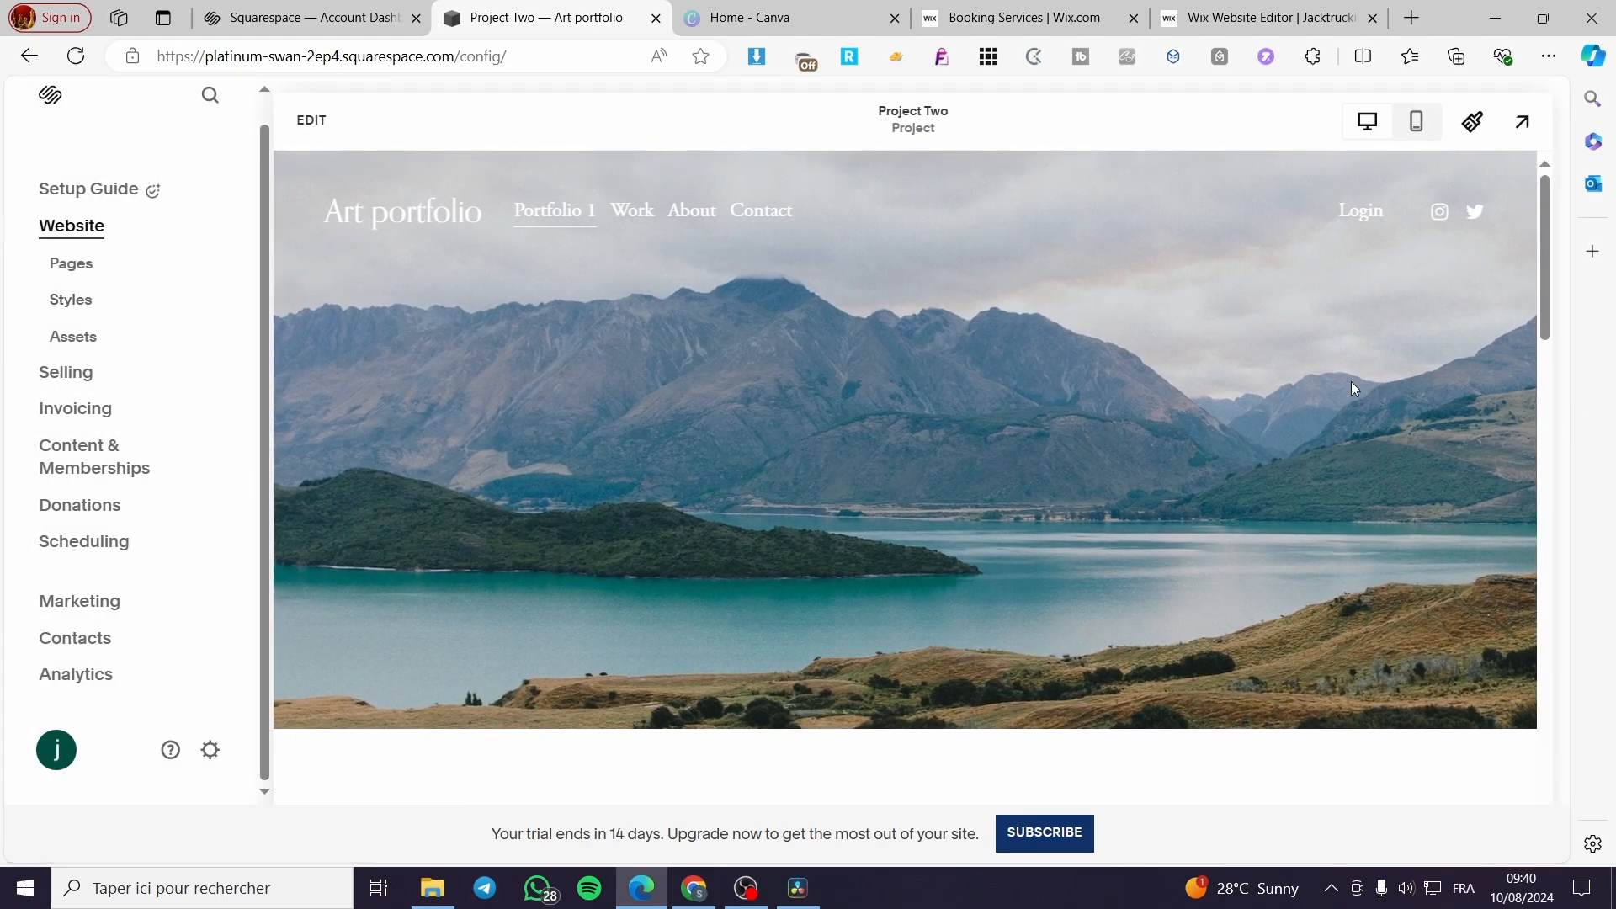
left_click(63, 305)
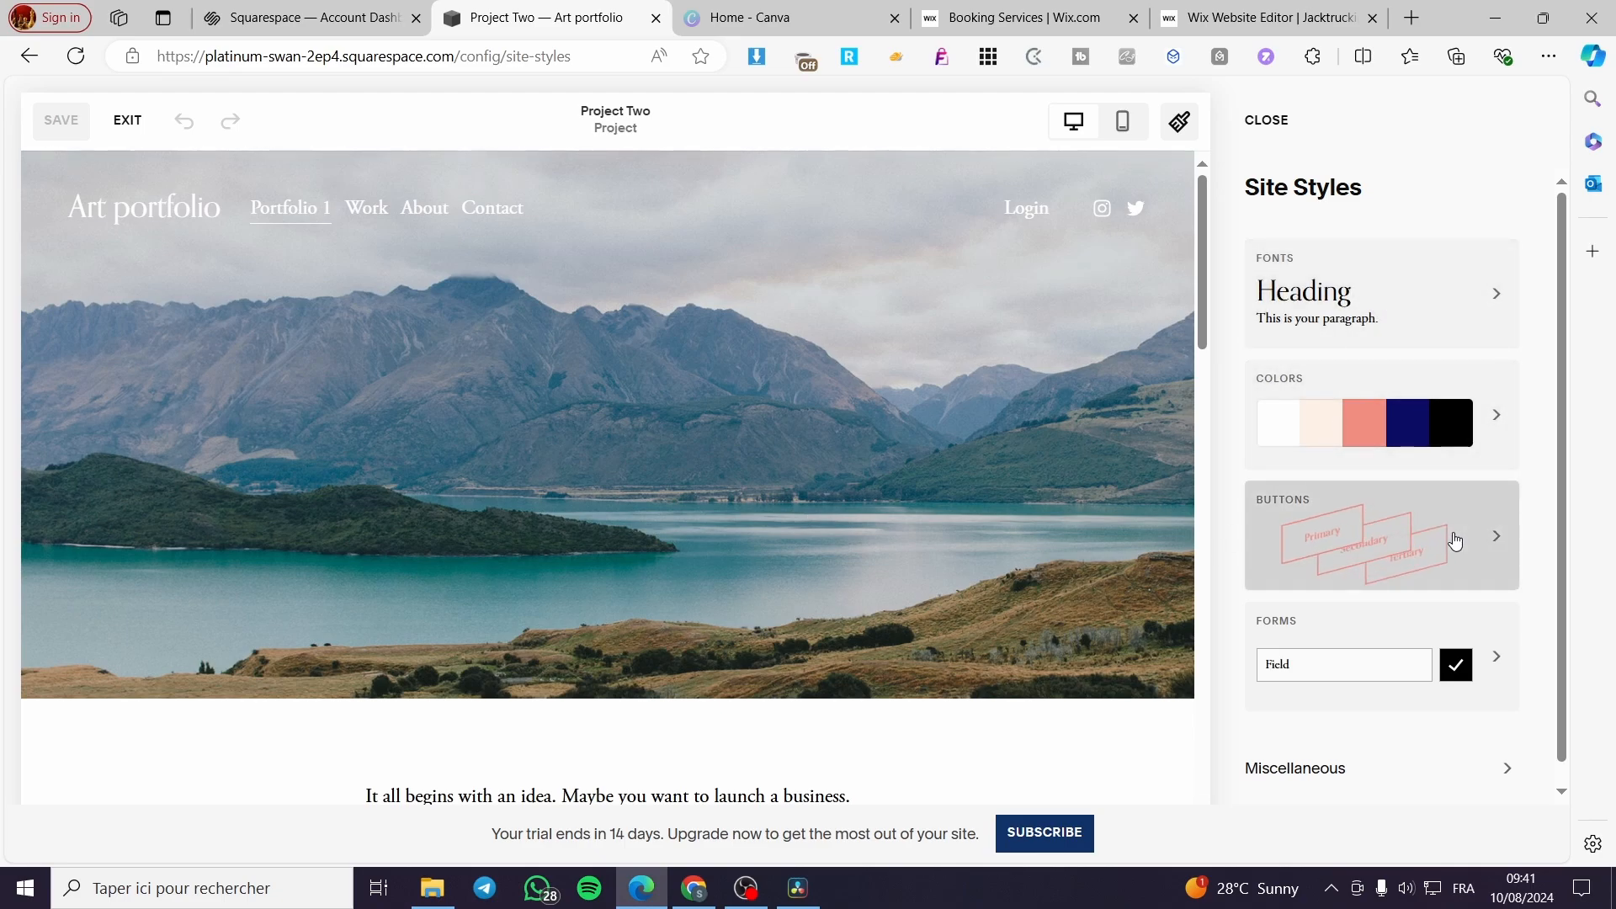
scroll(1450, 536, "down", 1)
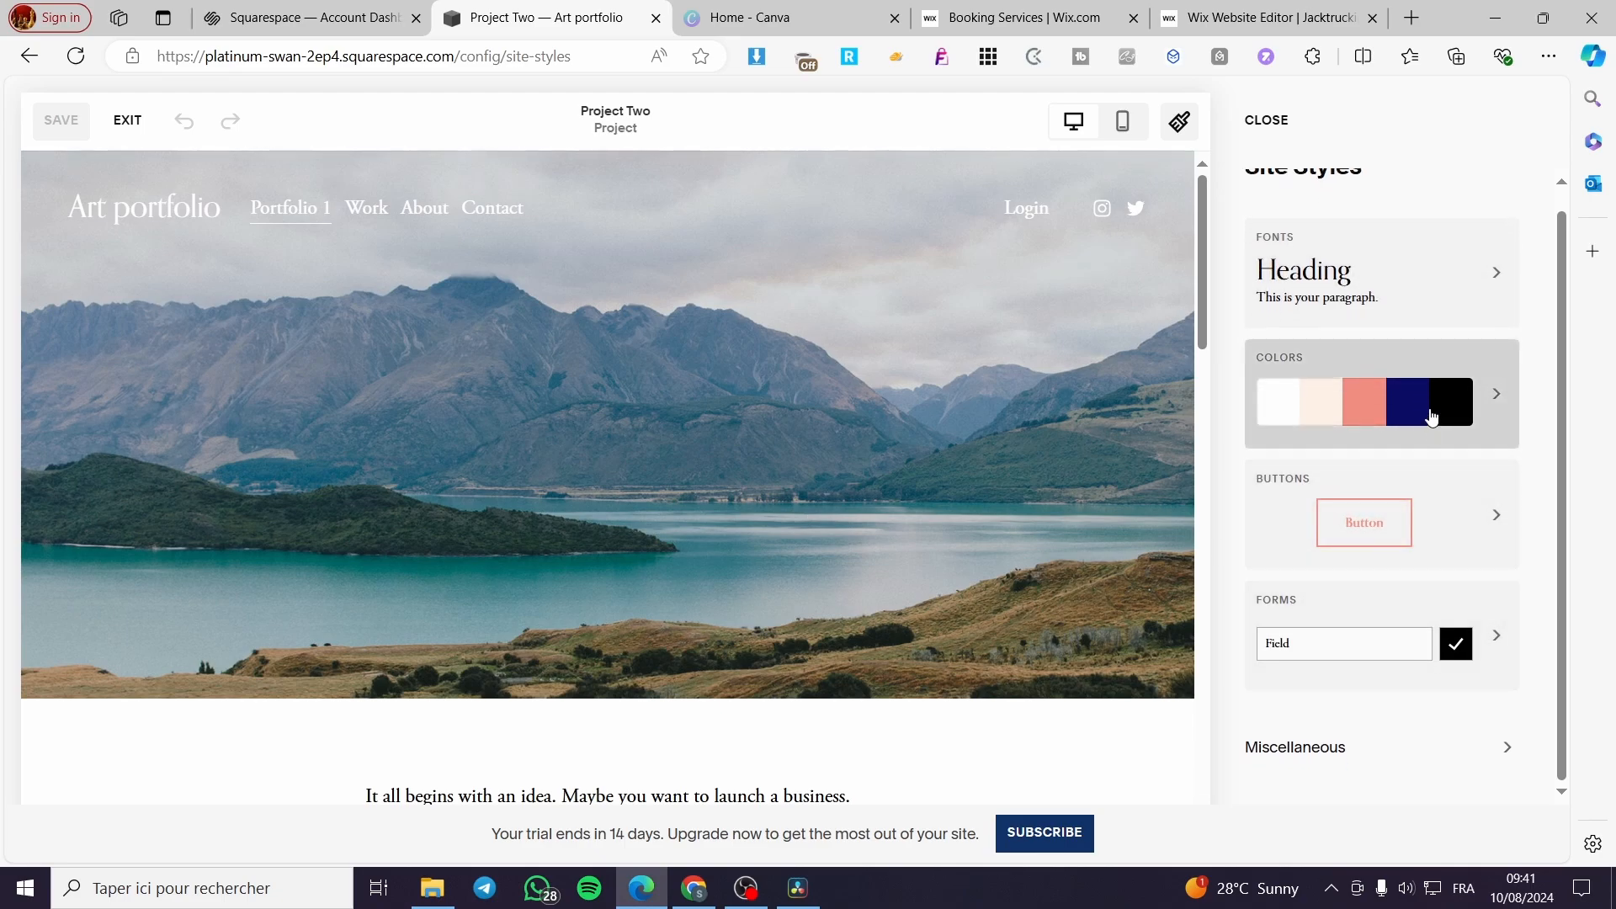
left_click(1434, 307)
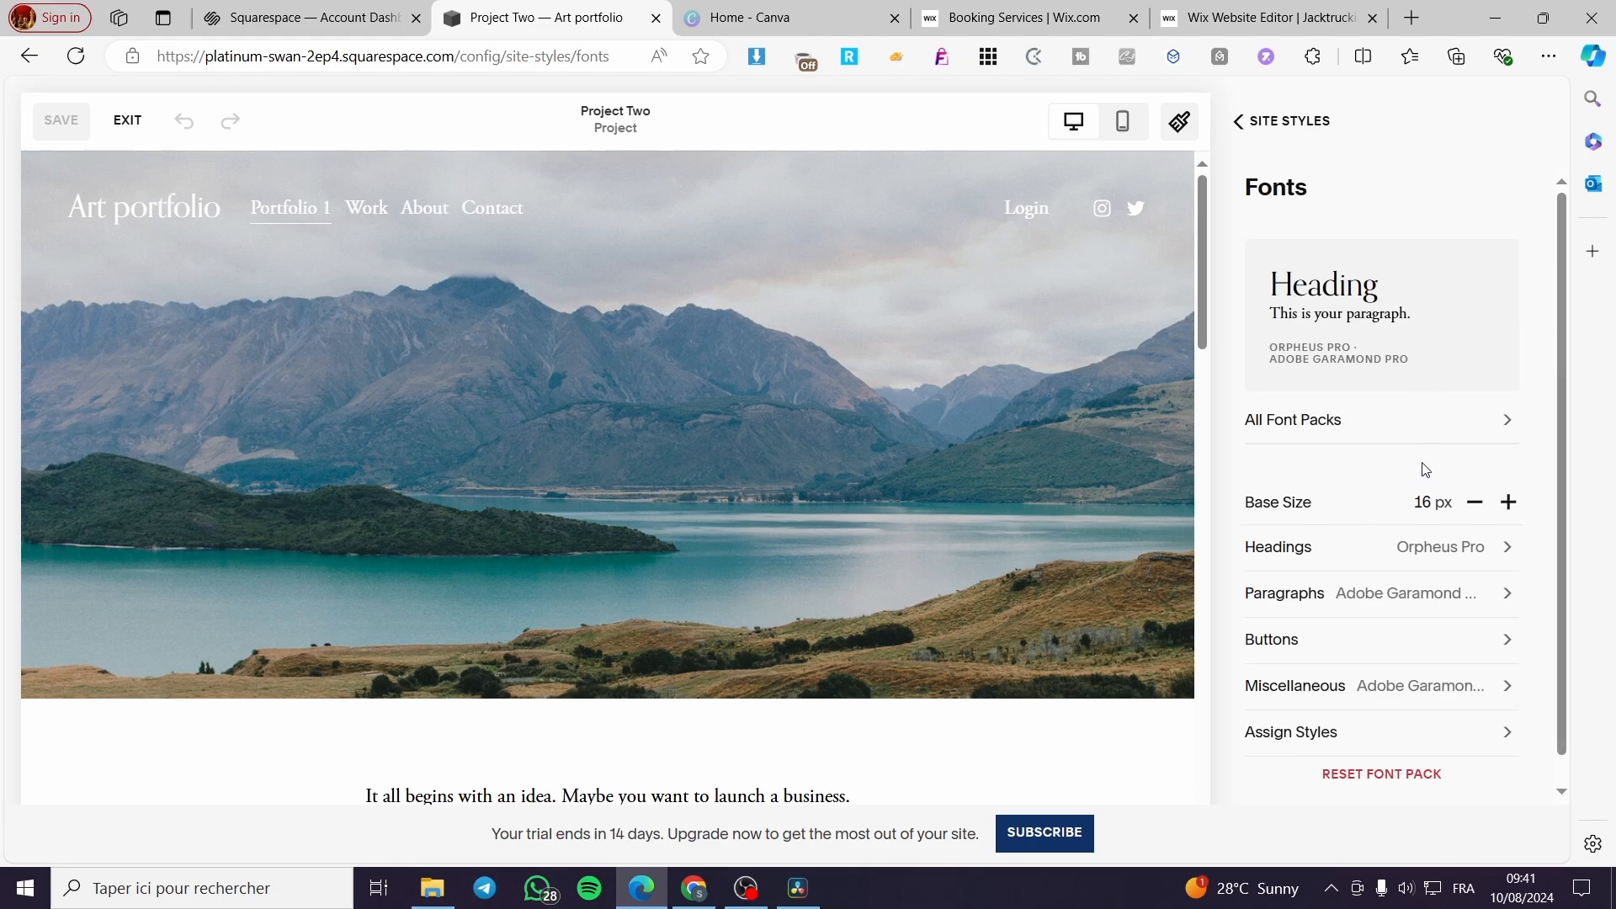
left_click(1441, 328)
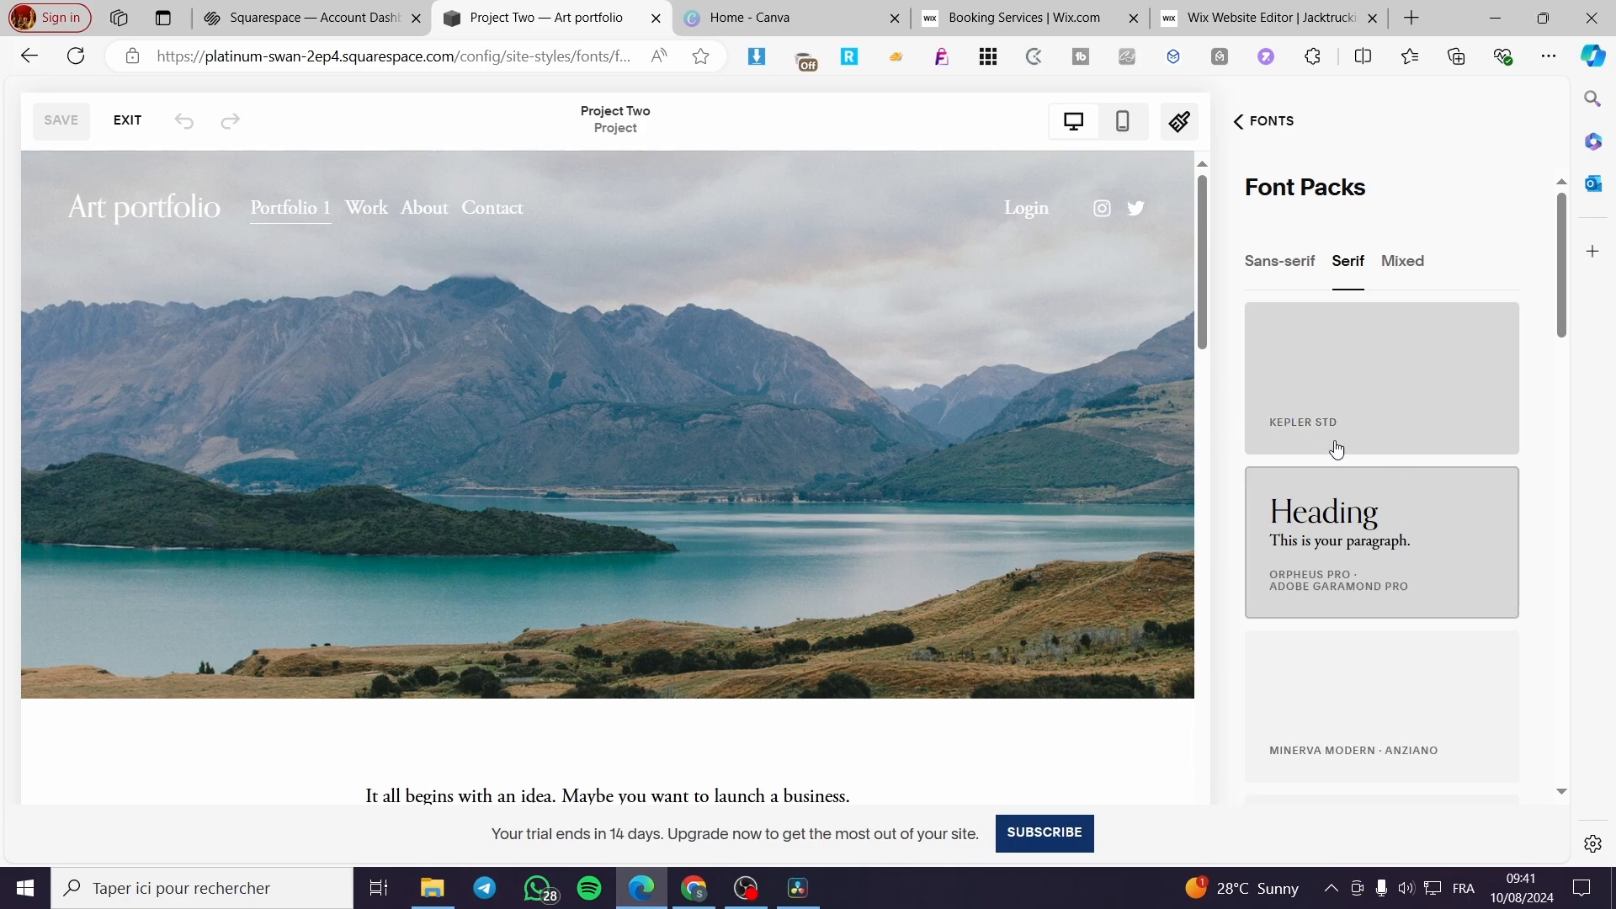
- Try the serif font pack Adobe Caslon Pro - Minion Pro and check it on the Project Two page
scroll(1429, 527, "down", 5)
scroll(1430, 526, "down", 3)
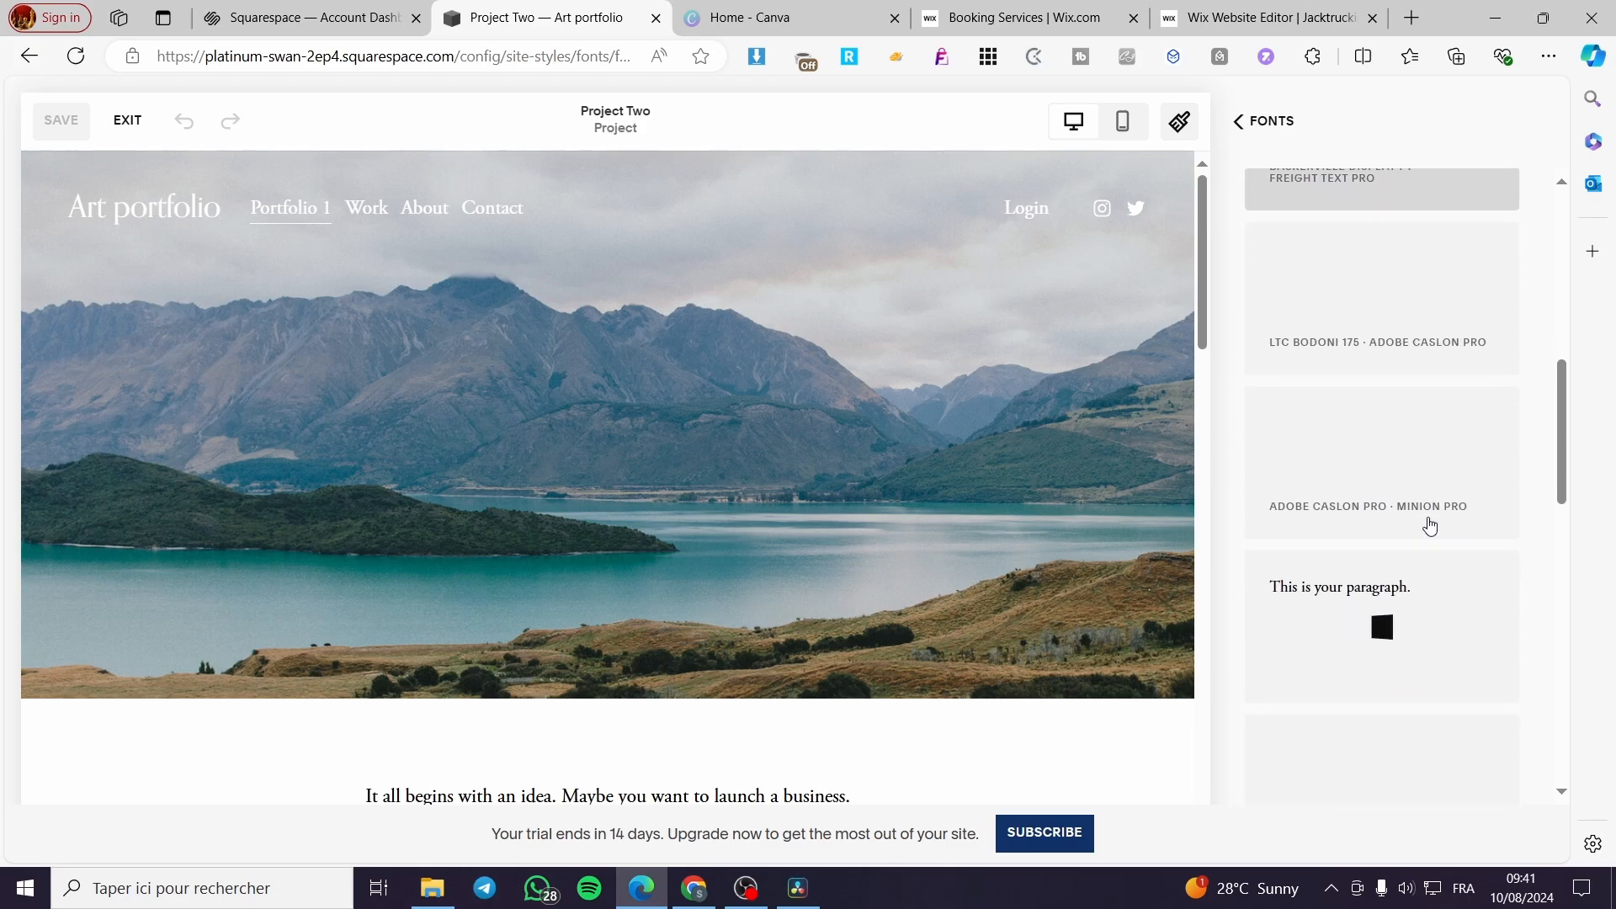
left_click(1425, 509)
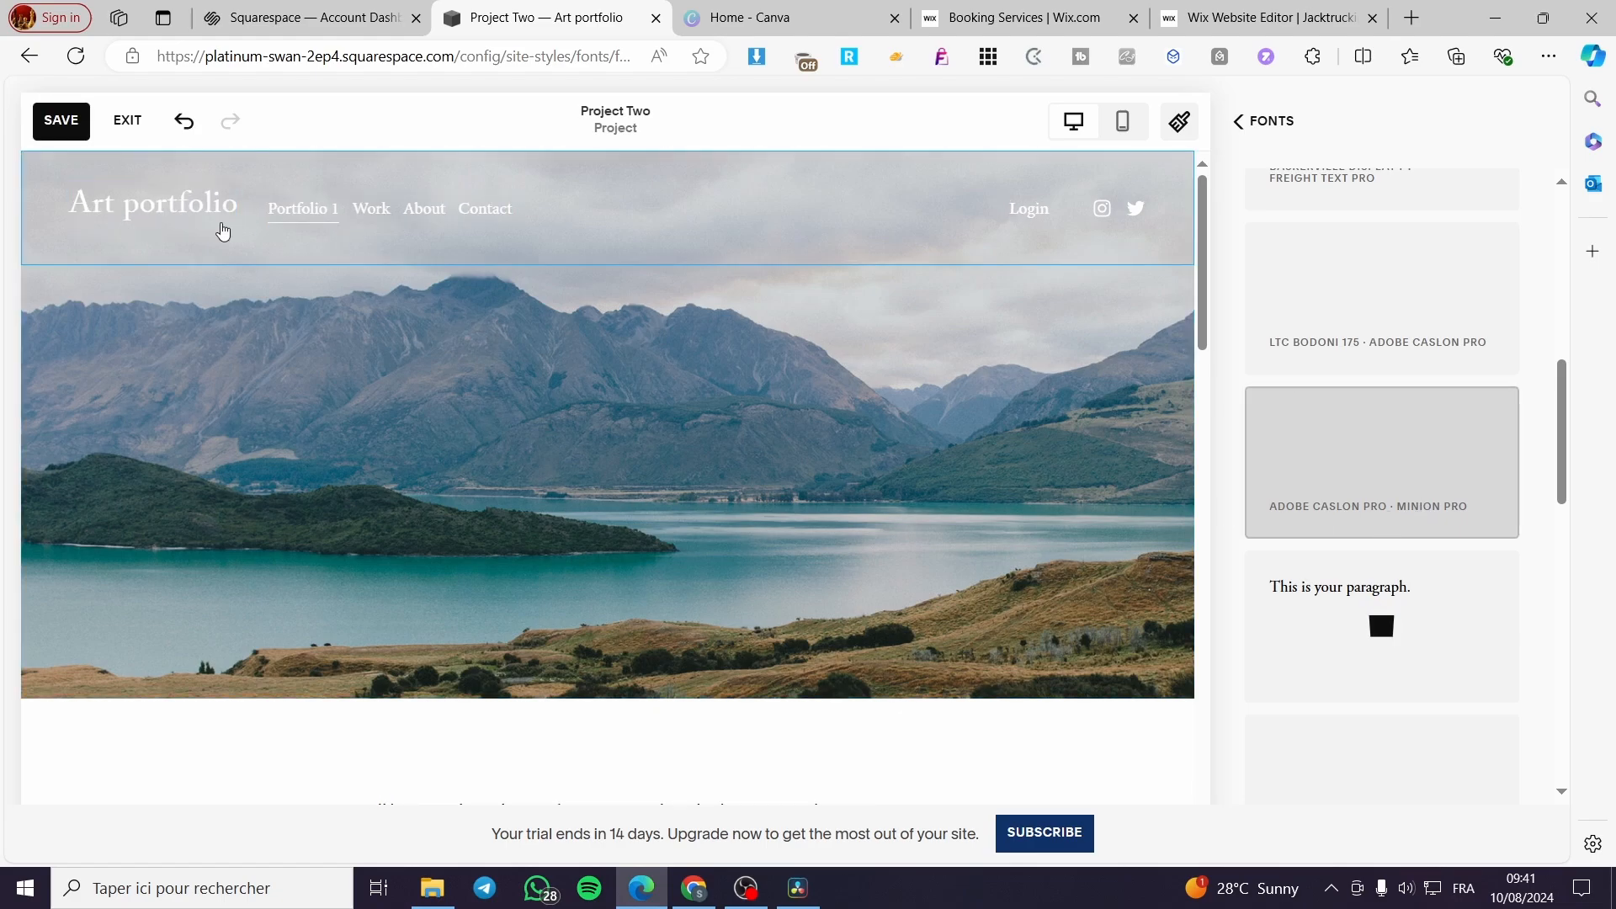
scroll(876, 653, "down", 4)
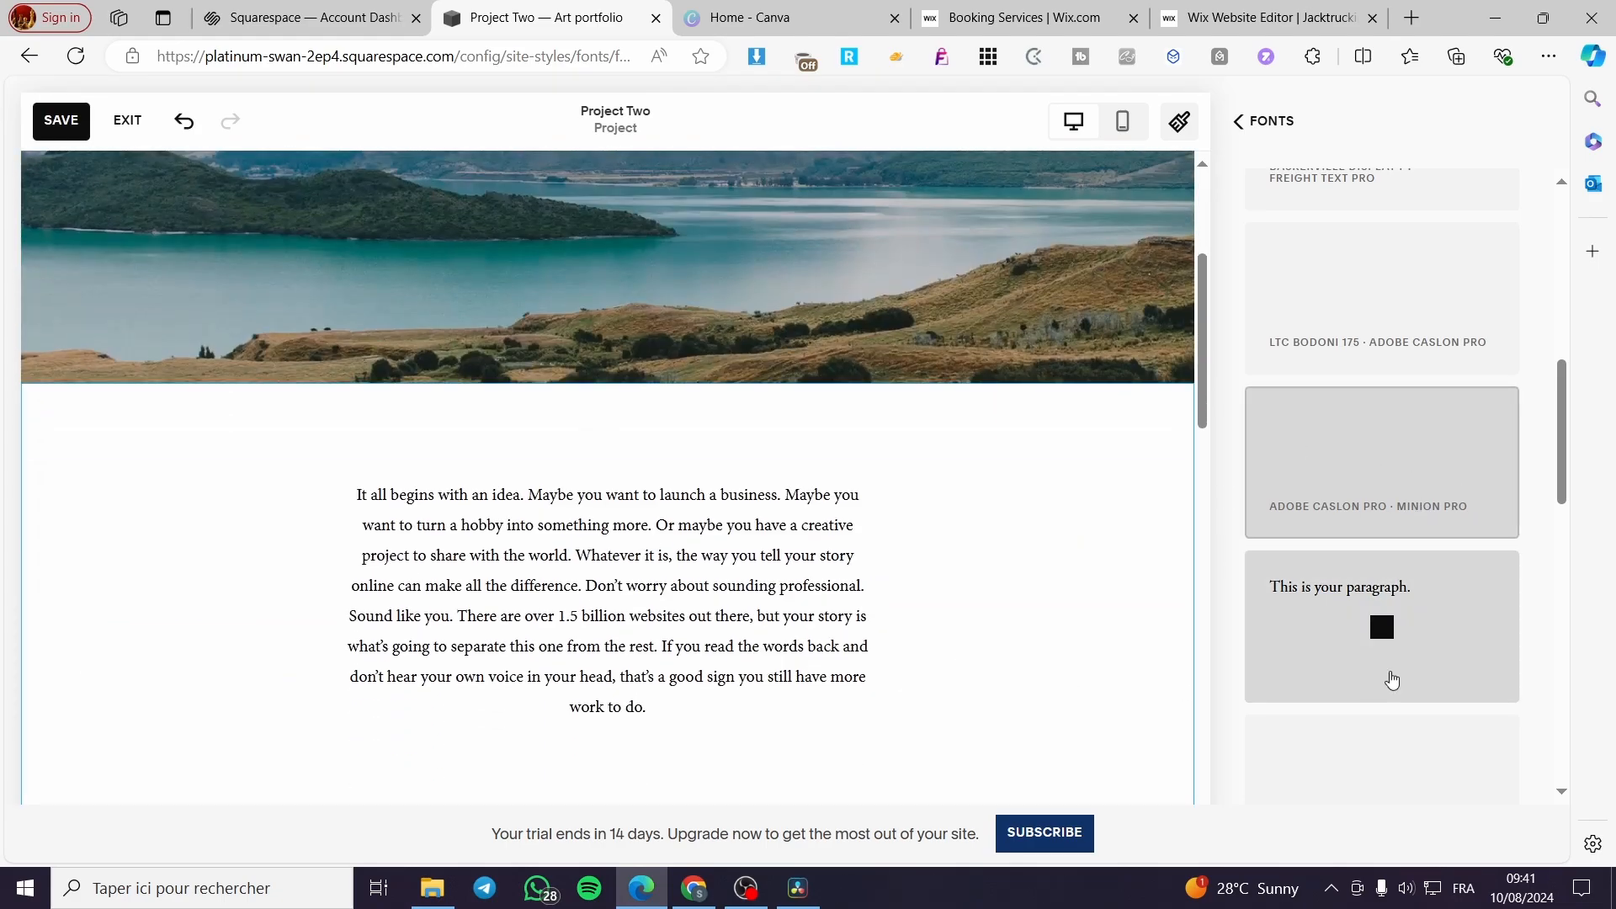
- Preview further serif font packs and apply the Cormorant Garamond - Adobe Garamond Pro pack to the site
left_click(1342, 668)
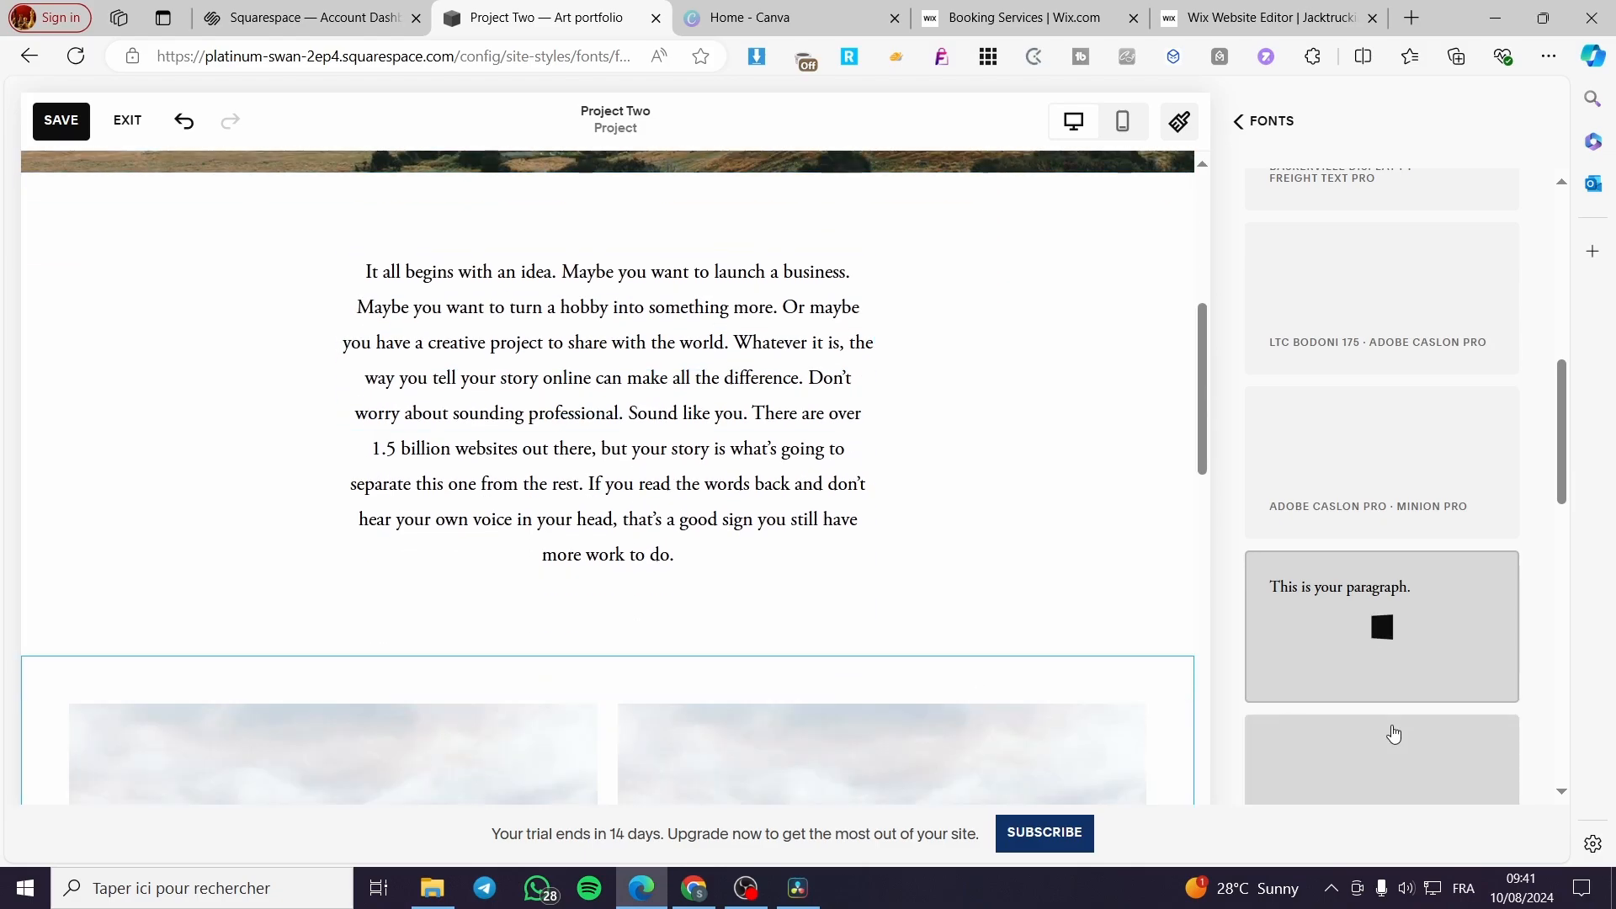
scroll(1385, 699, "down", 5)
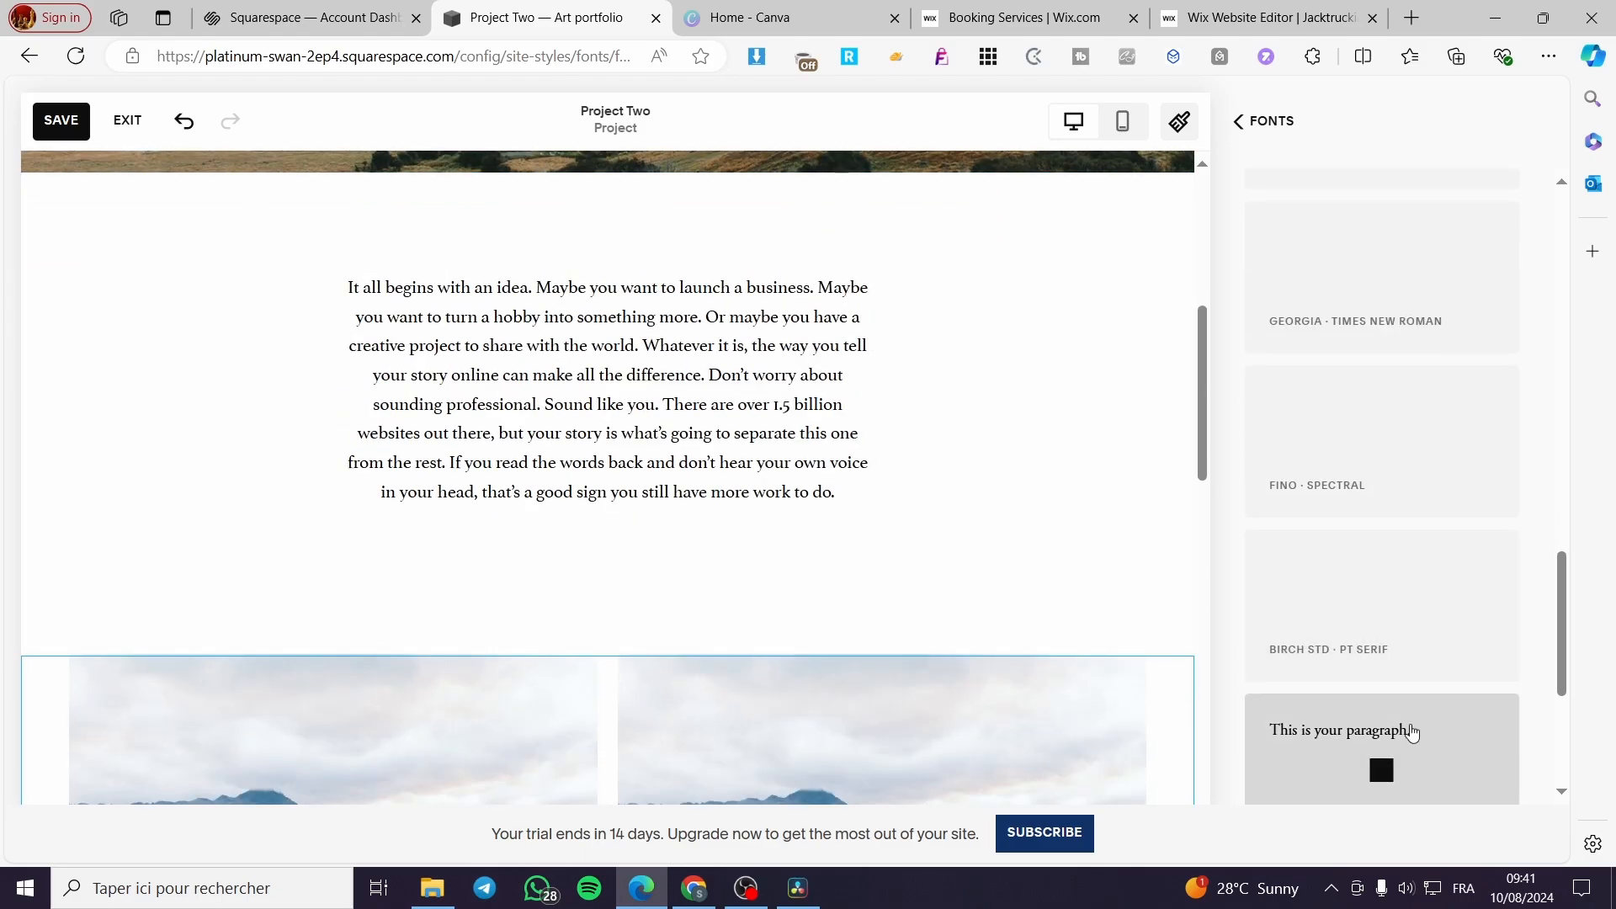
scroll(1150, 454, "up", 5)
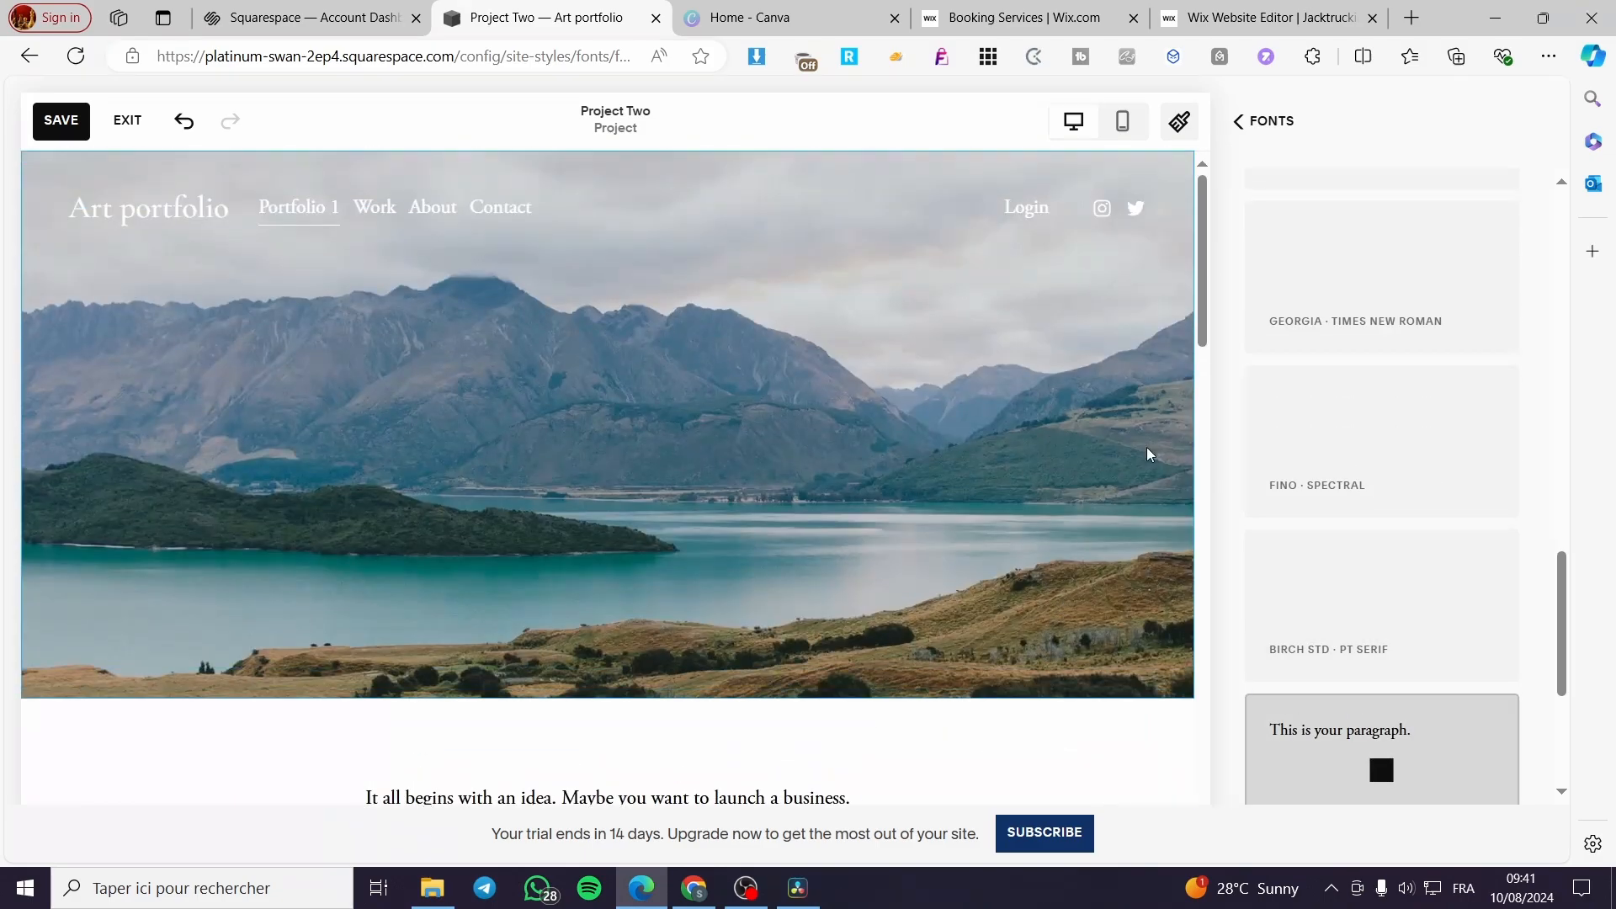
- Save the font changes, exit the site styles and check the intro text on the Project Two page
left_click(1252, 126)
left_click(127, 120)
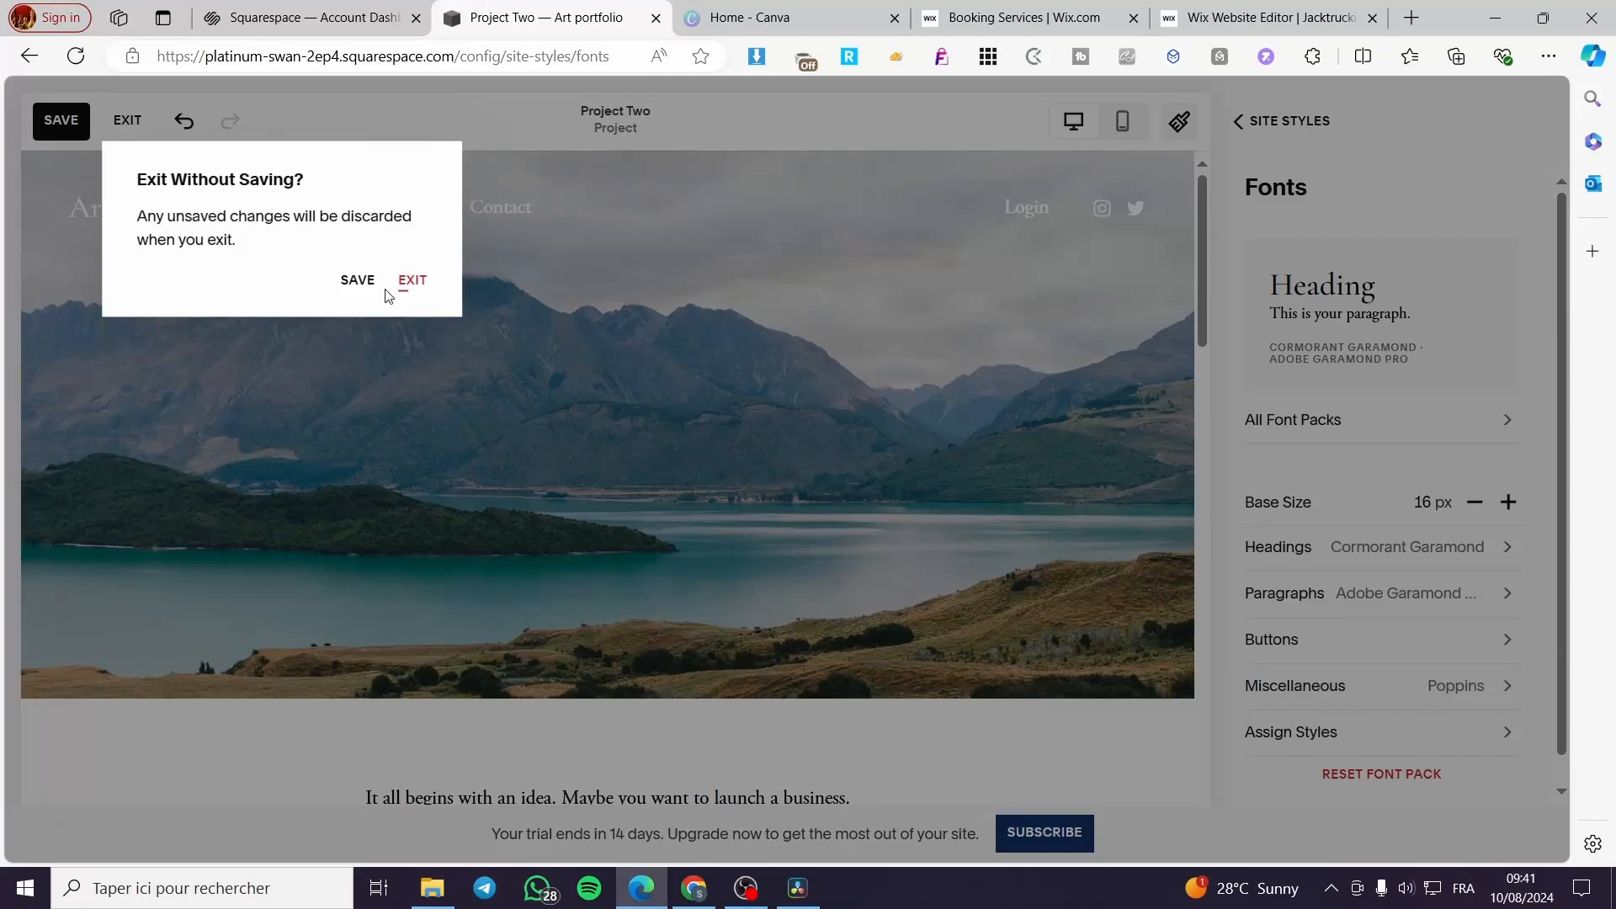
left_click(358, 281)
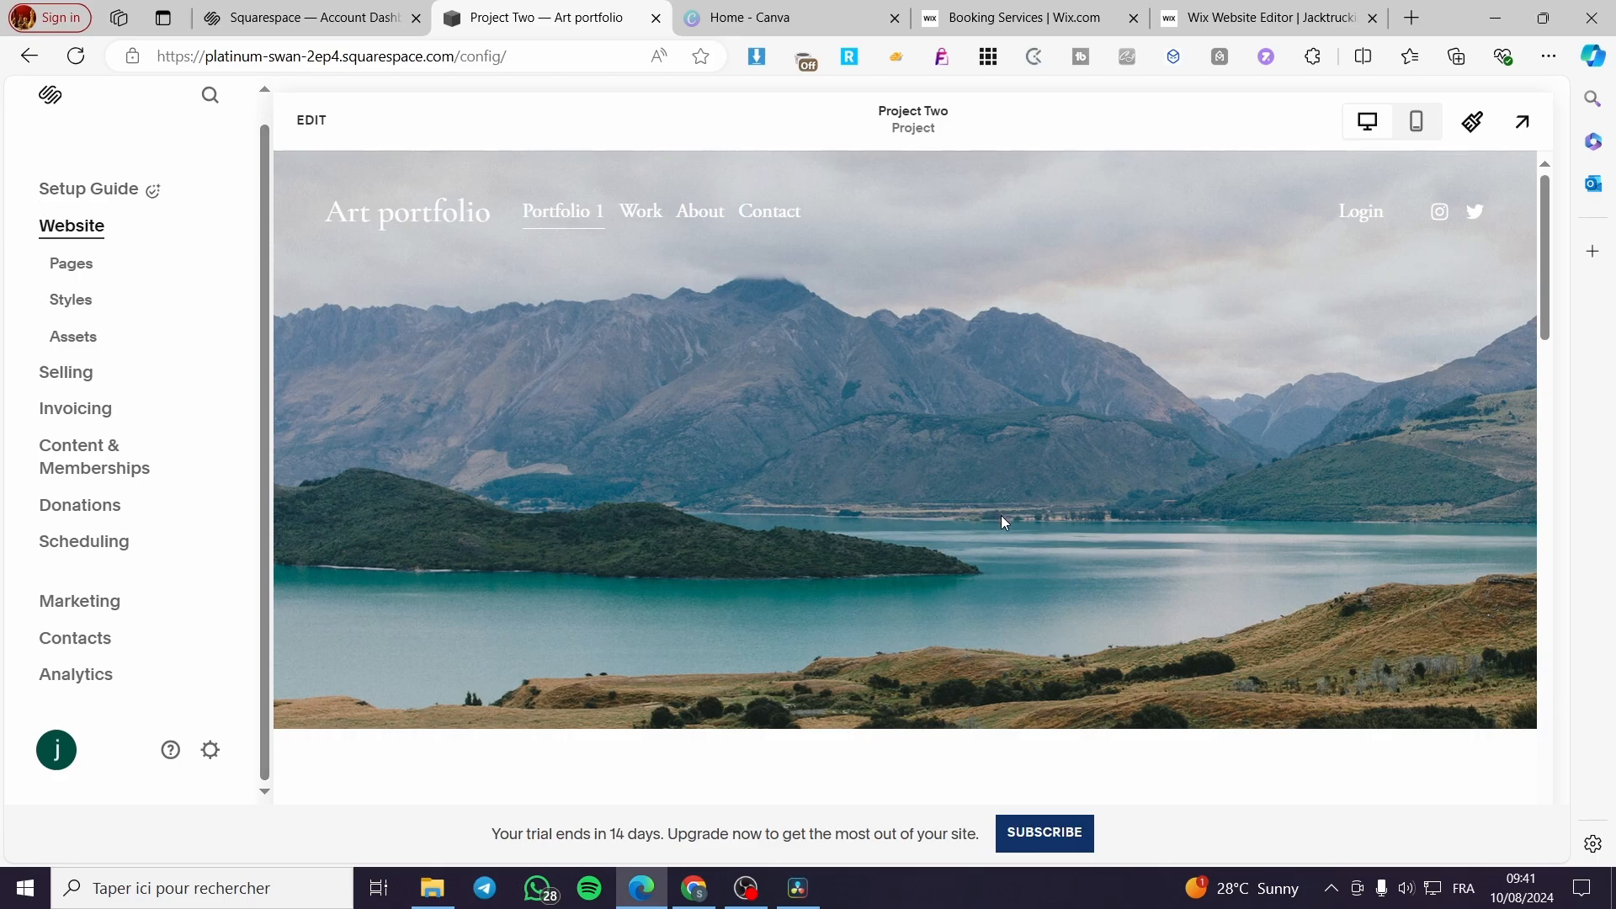
scroll(1006, 518, "down", 10)
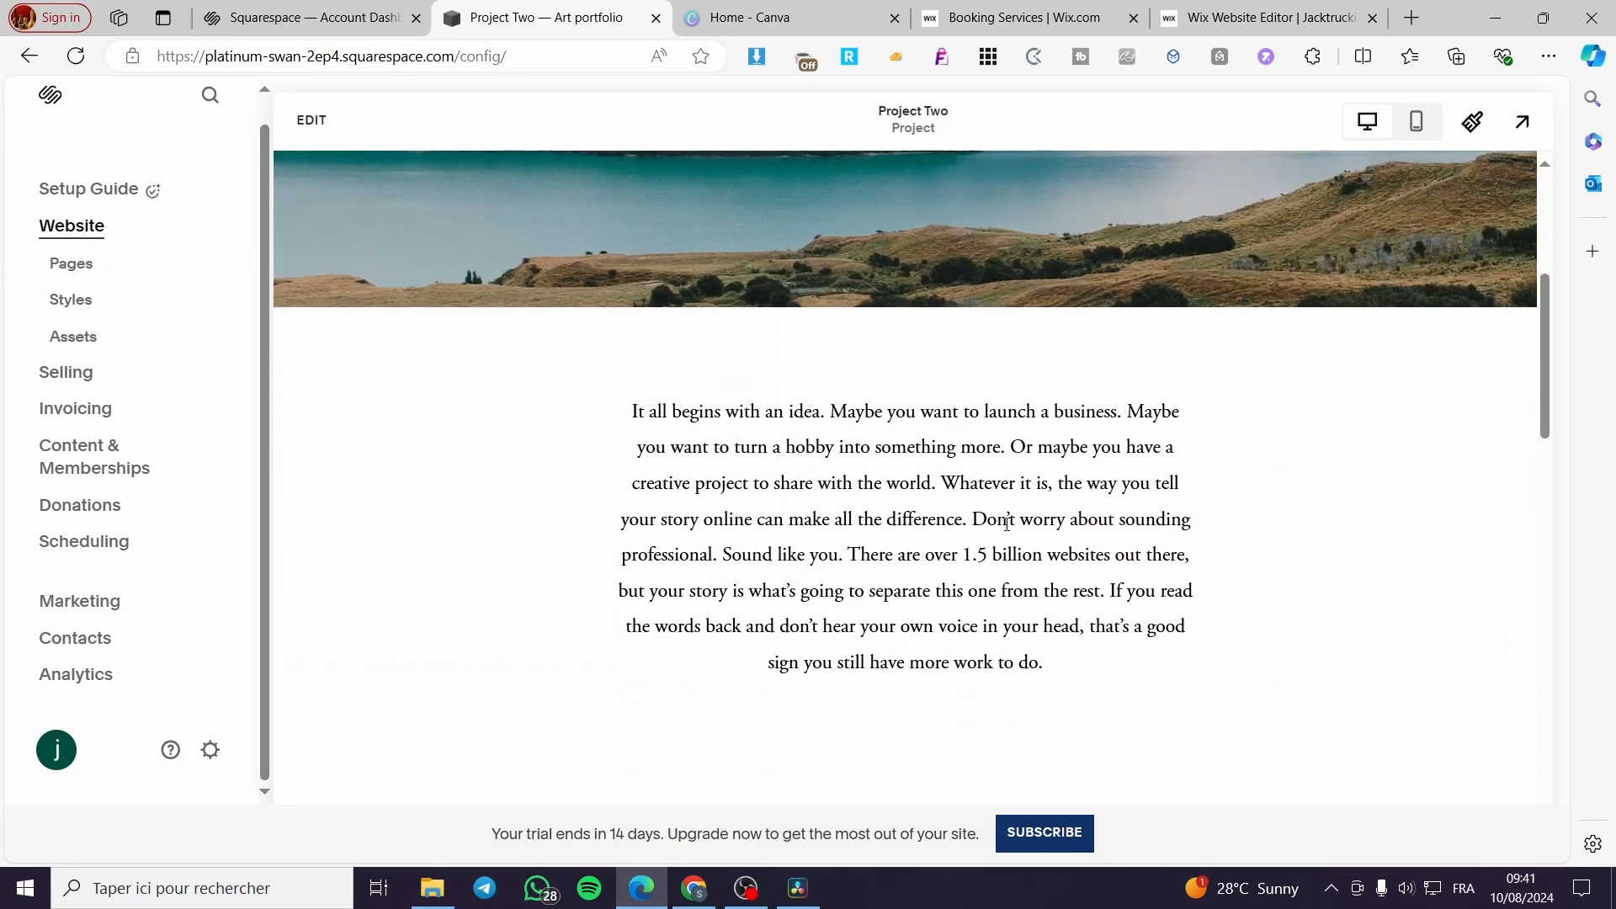